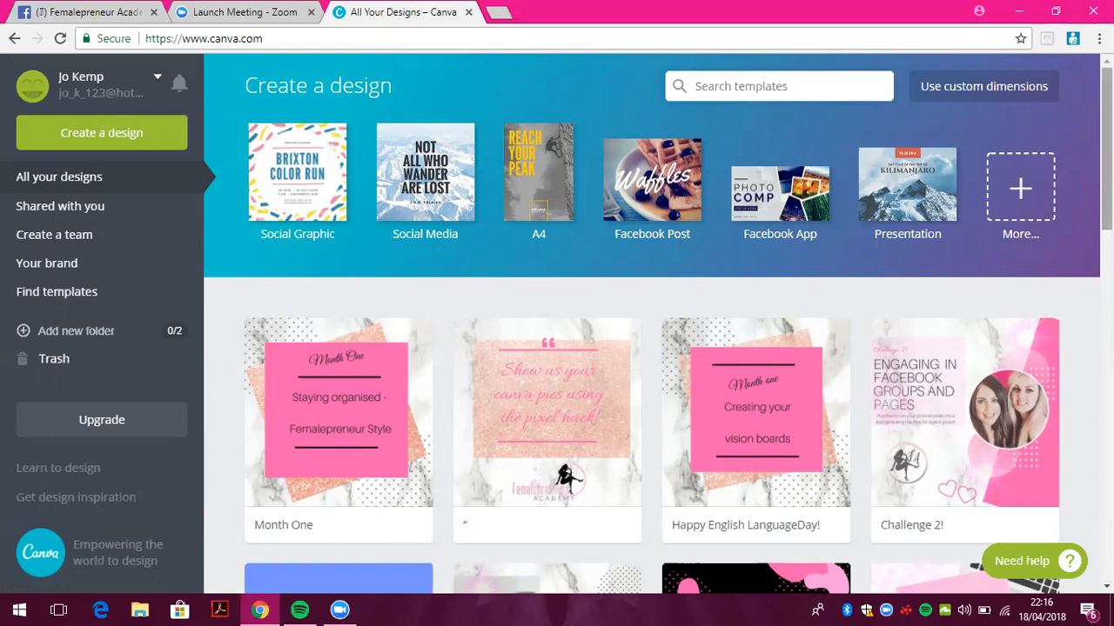
Scroll through the Canva home page
scroll(652, 322, "down", 6)
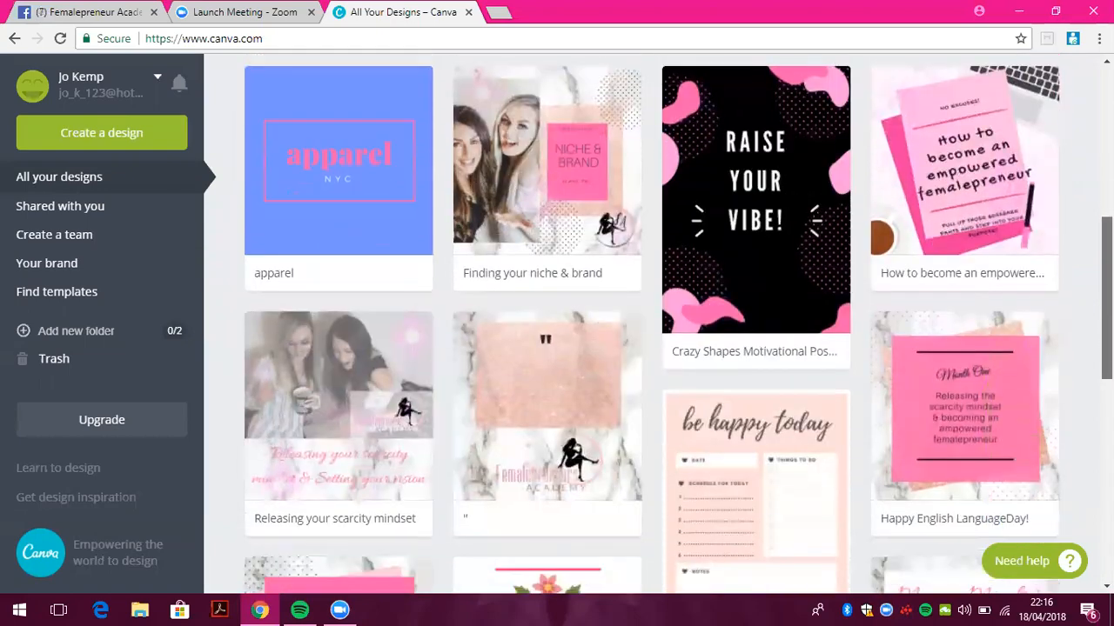
scroll(652, 322, "down", 9)
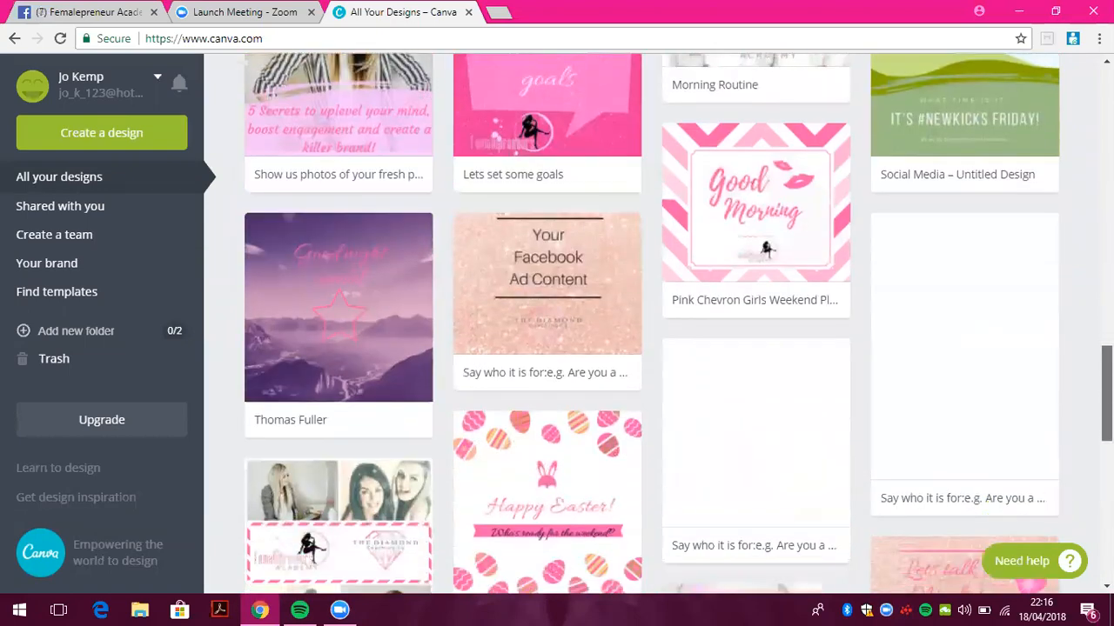
left_click_drag(1106, 393, 1106, 93)
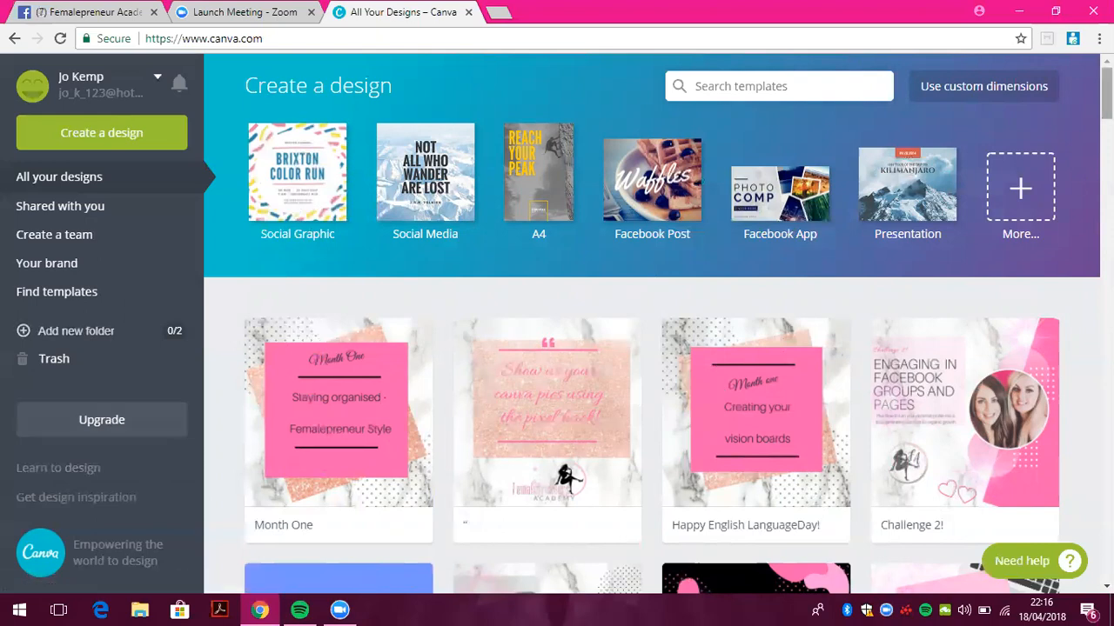
scroll(652, 322, "down", 15)
scroll(653, 322, "up", 8)
scroll(652, 322, "up", 8)
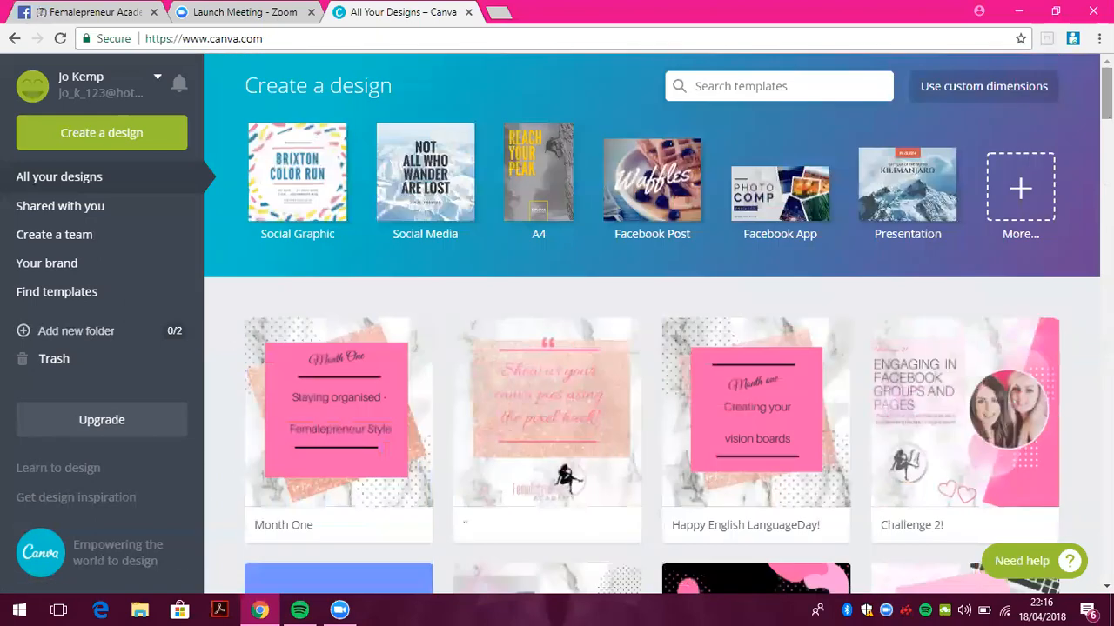
scroll(653, 322, "down", 10)
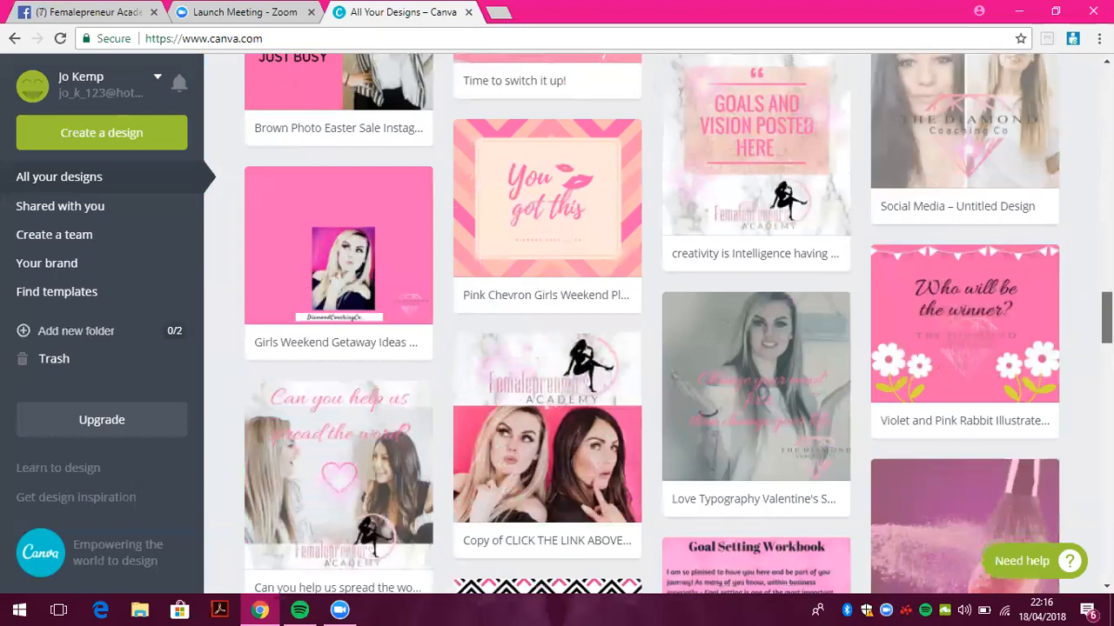
scroll(653, 322, "up", 8)
scroll(360, 339, "down", 10)
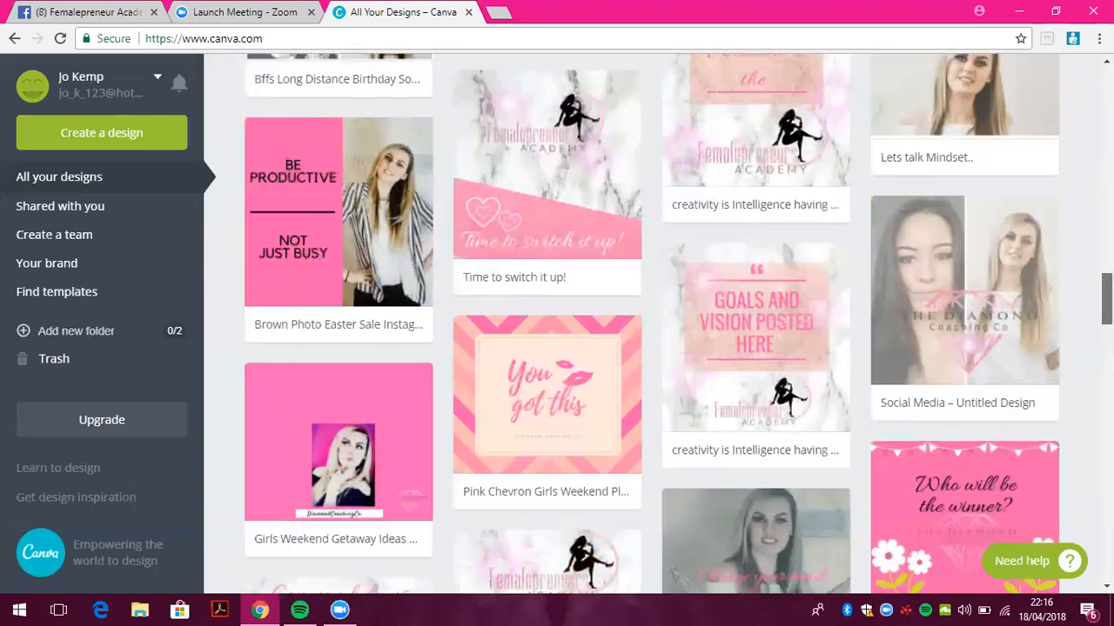
scroll(360, 339, "up", 12)
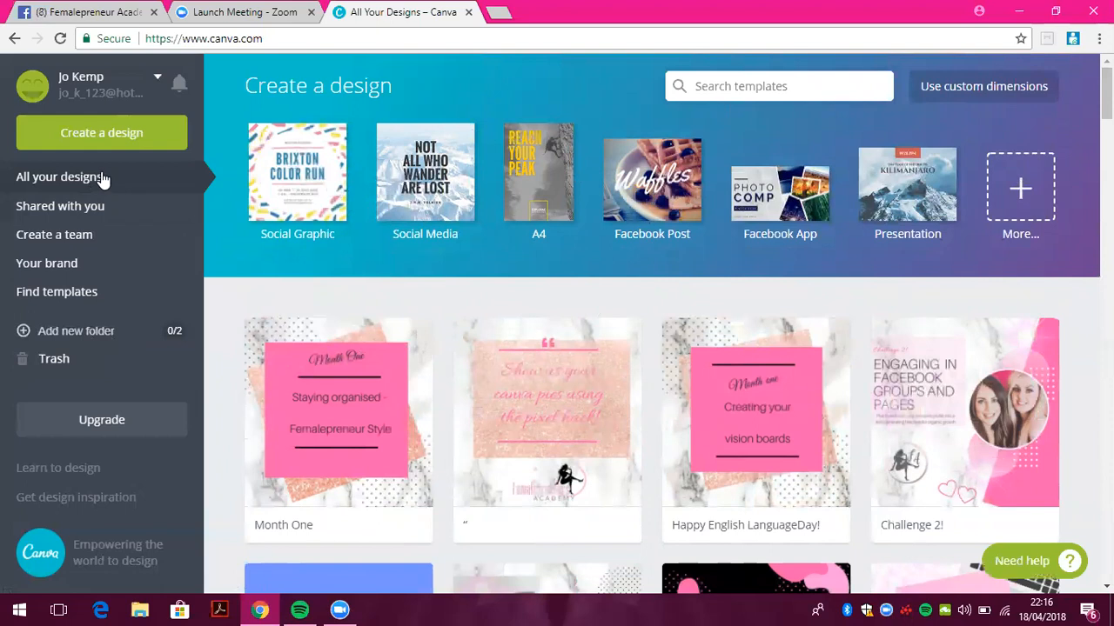
Browse the full list of design types and start a new Social Graphic design
left_click(132, 138)
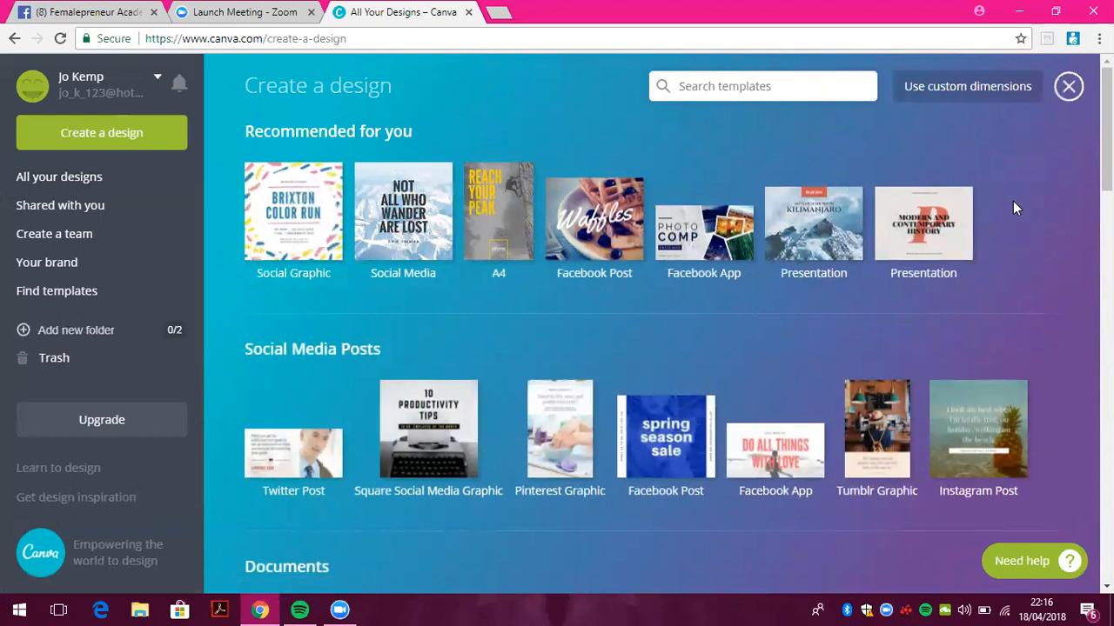
scroll(775, 342, "down", 3)
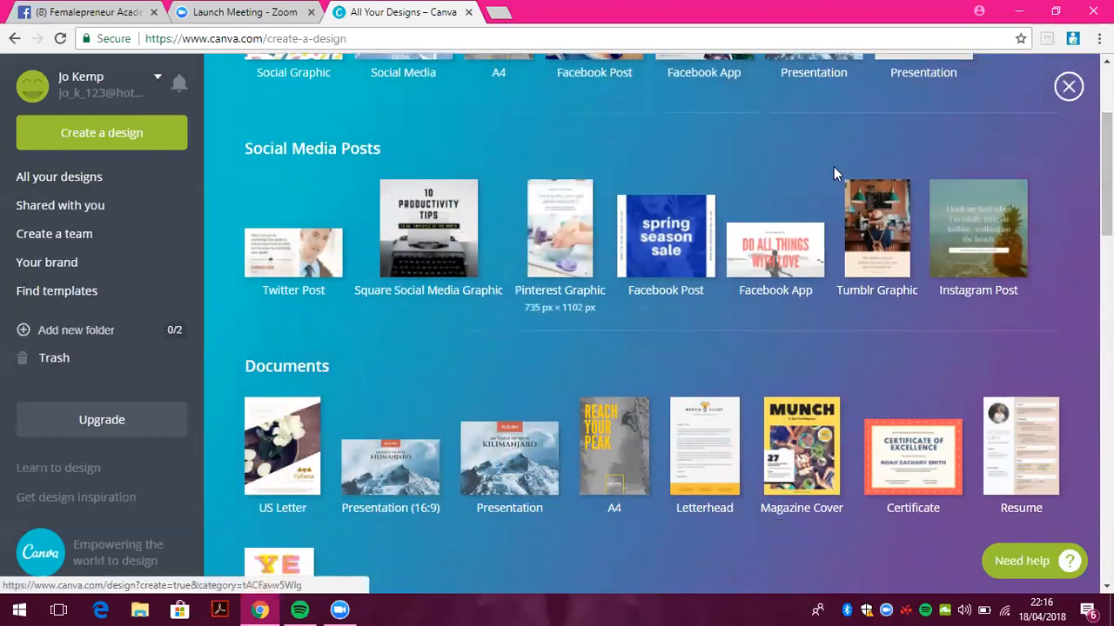
scroll(1036, 219, "down", 3)
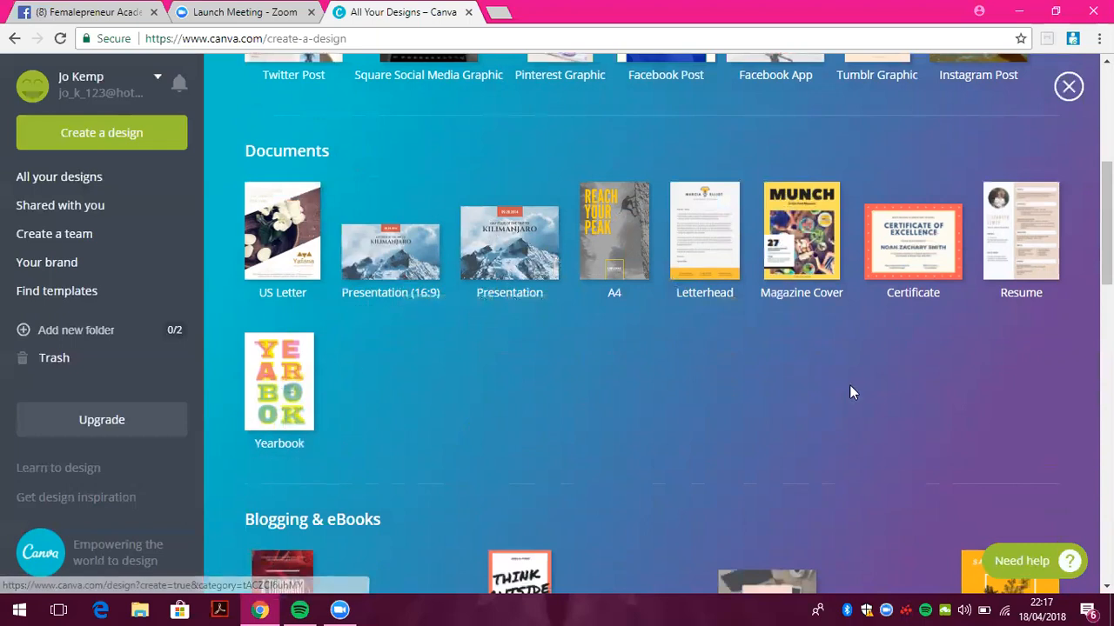
scroll(632, 346, "down", 4)
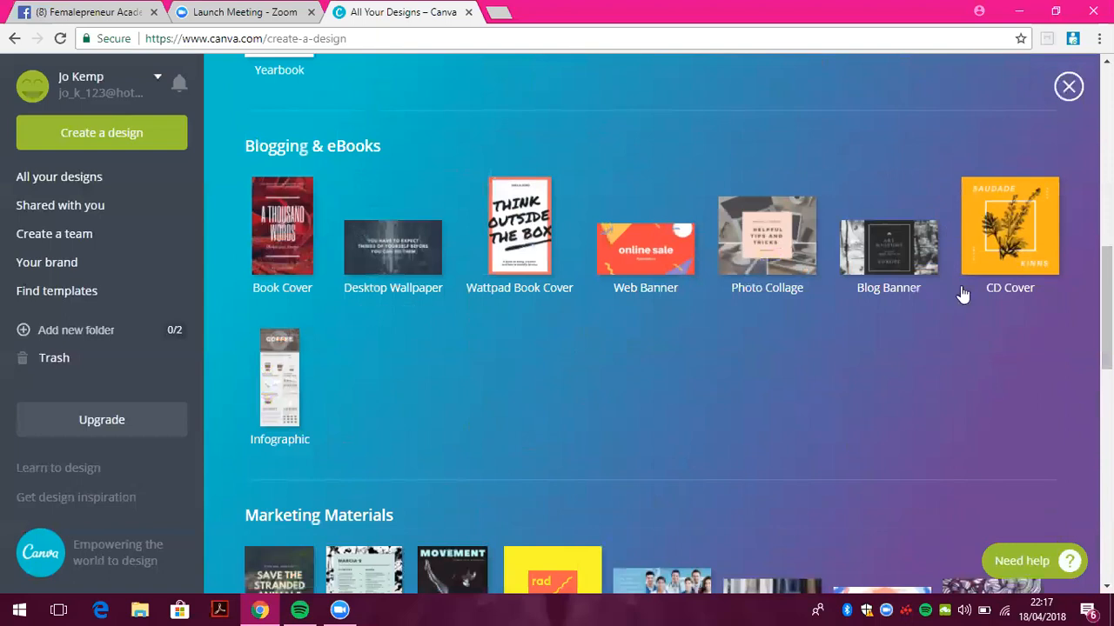
scroll(984, 388, "down", 2)
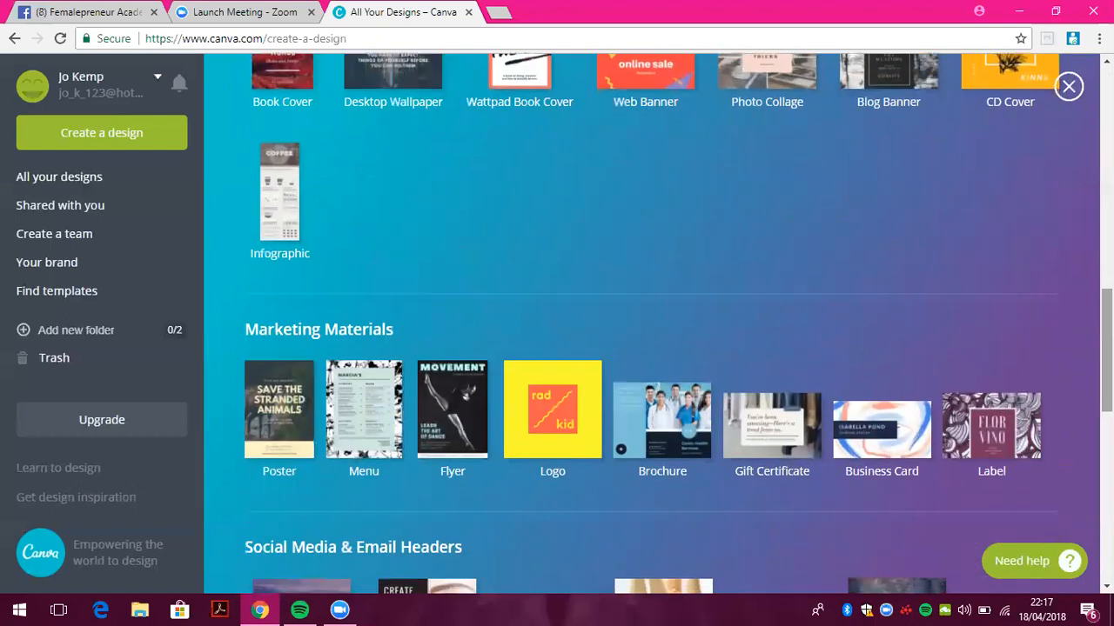
scroll(450, 224, "down", 1)
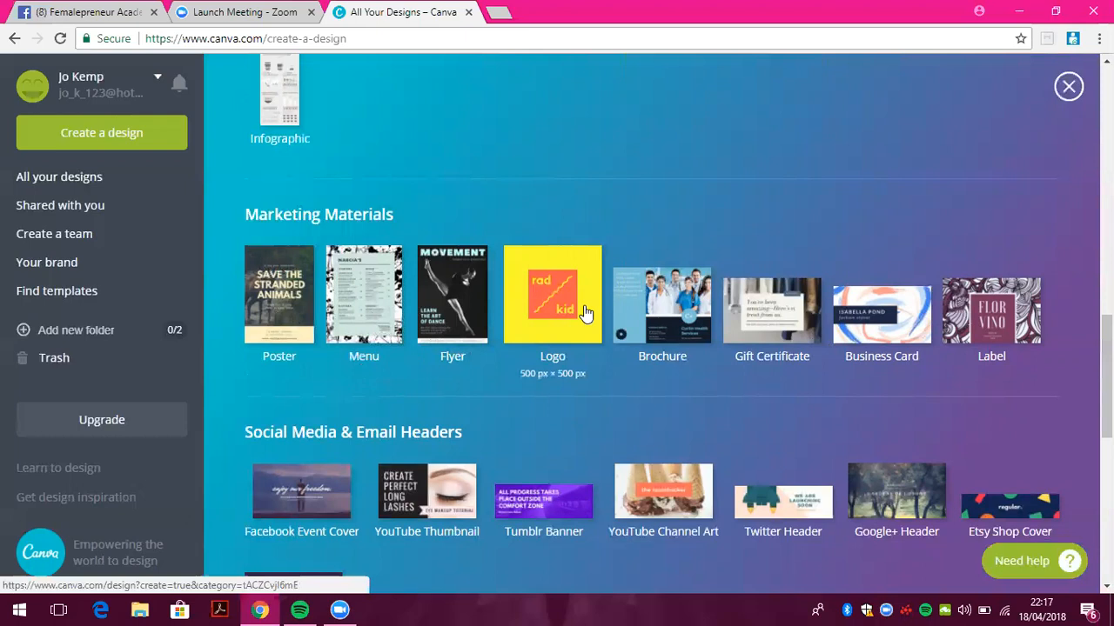
scroll(997, 326, "down", 3)
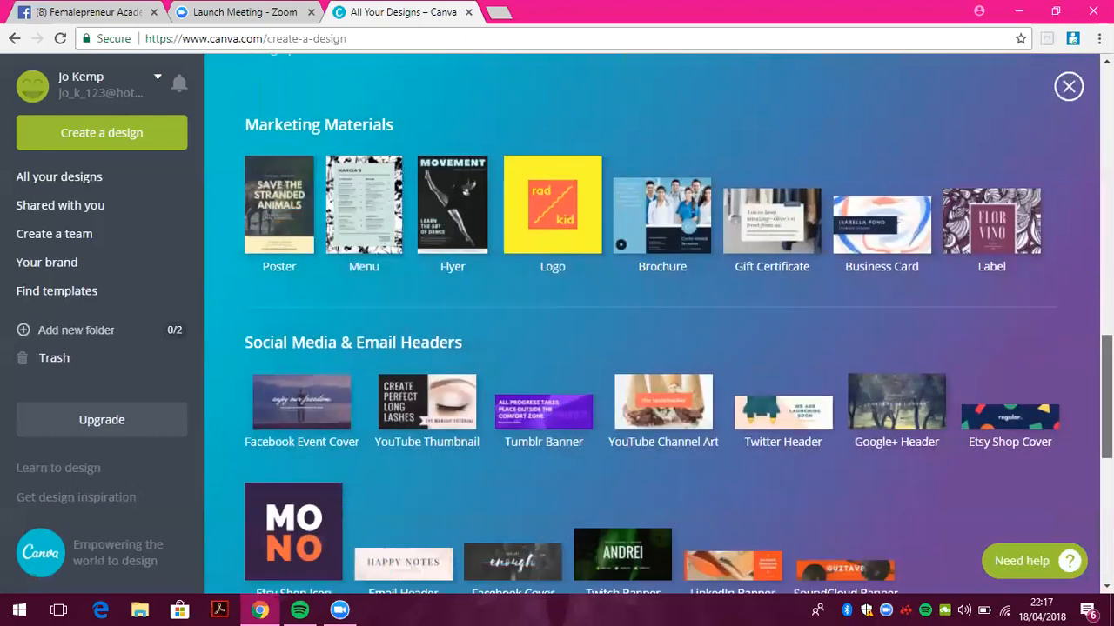
scroll(997, 326, "down", 4)
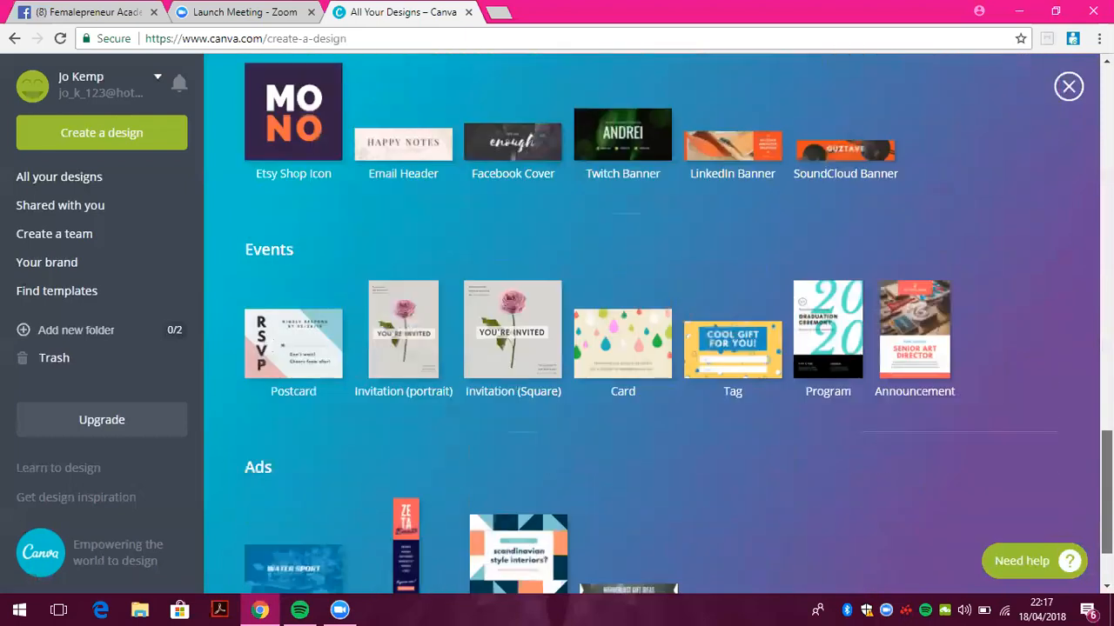
scroll(553, 172, "up", 8)
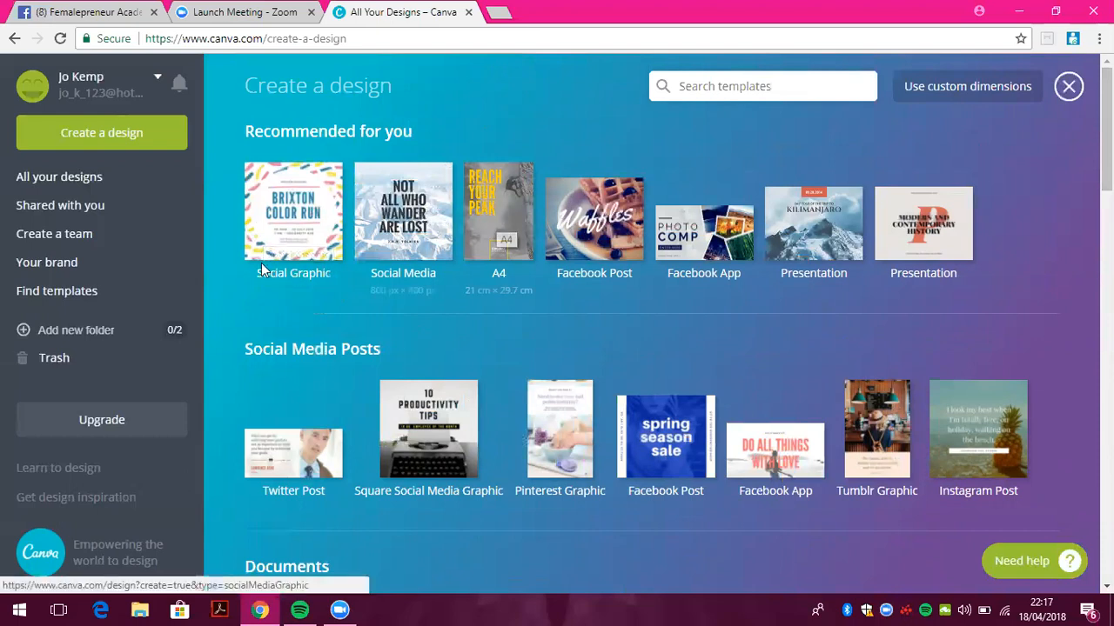
left_click(290, 212)
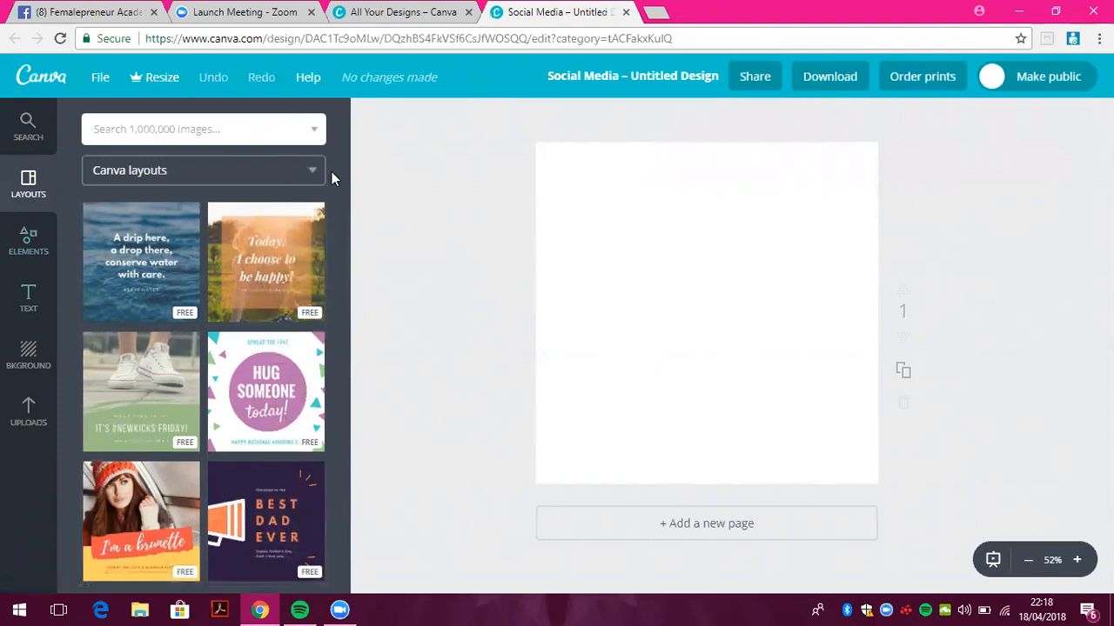
Scroll the Layouts panel and apply the free 'Free Ice Cream for Kiddos!' layout
left_click_drag(346, 225, 345, 497)
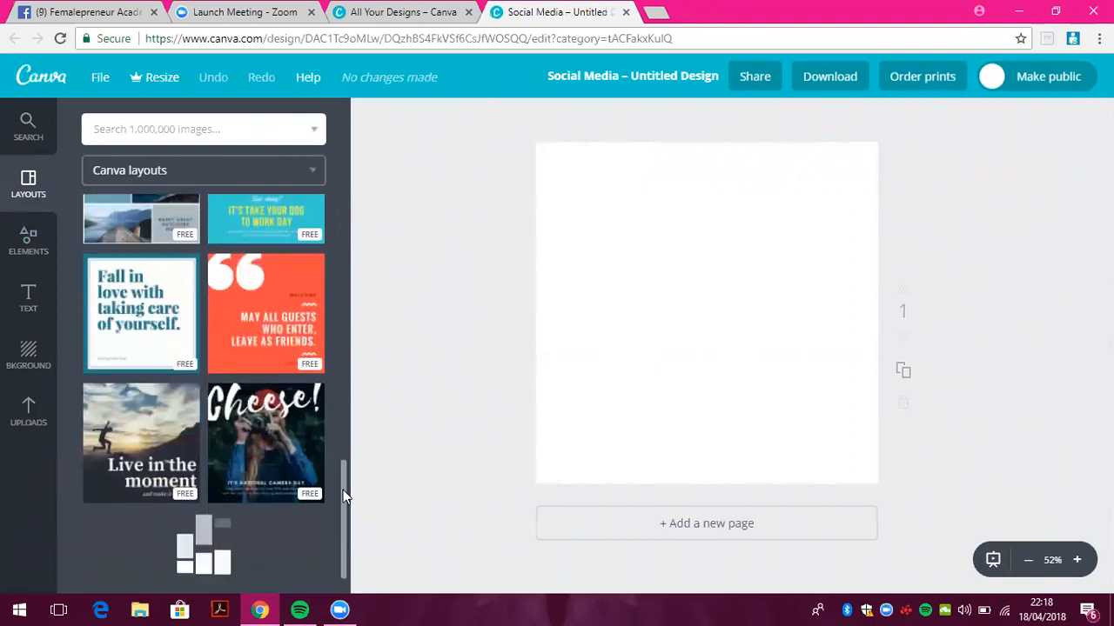
left_click_drag(345, 353, 345, 580)
left_click_drag(343, 524, 343, 592)
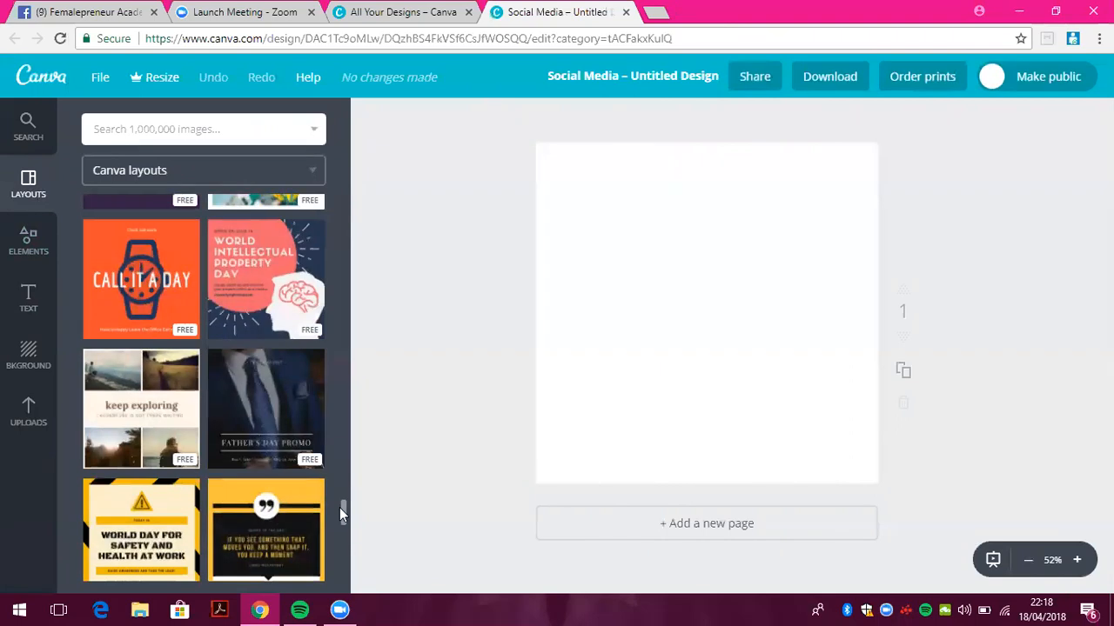
left_click_drag(341, 510, 351, 438)
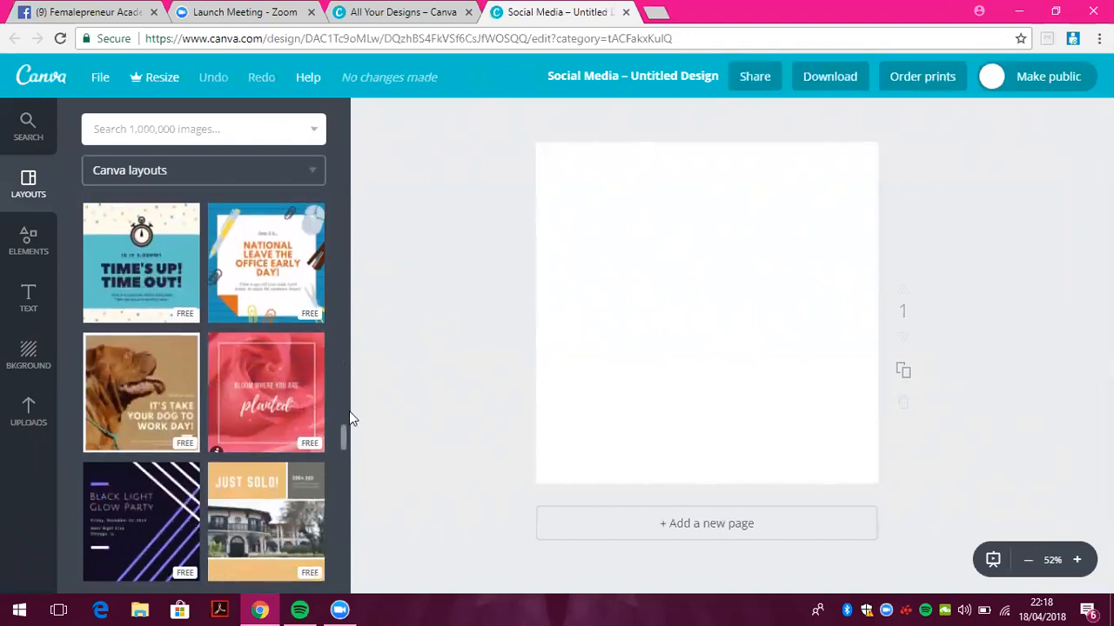
left_click_drag(342, 434, 341, 349)
scroll(303, 340, "down", 1)
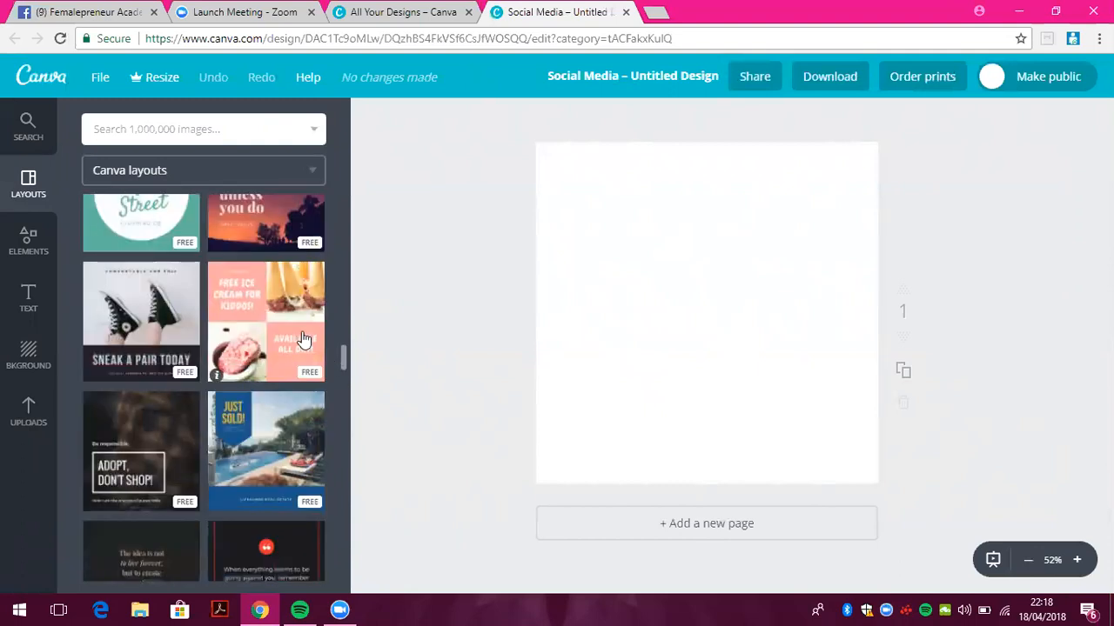
left_click(303, 339)
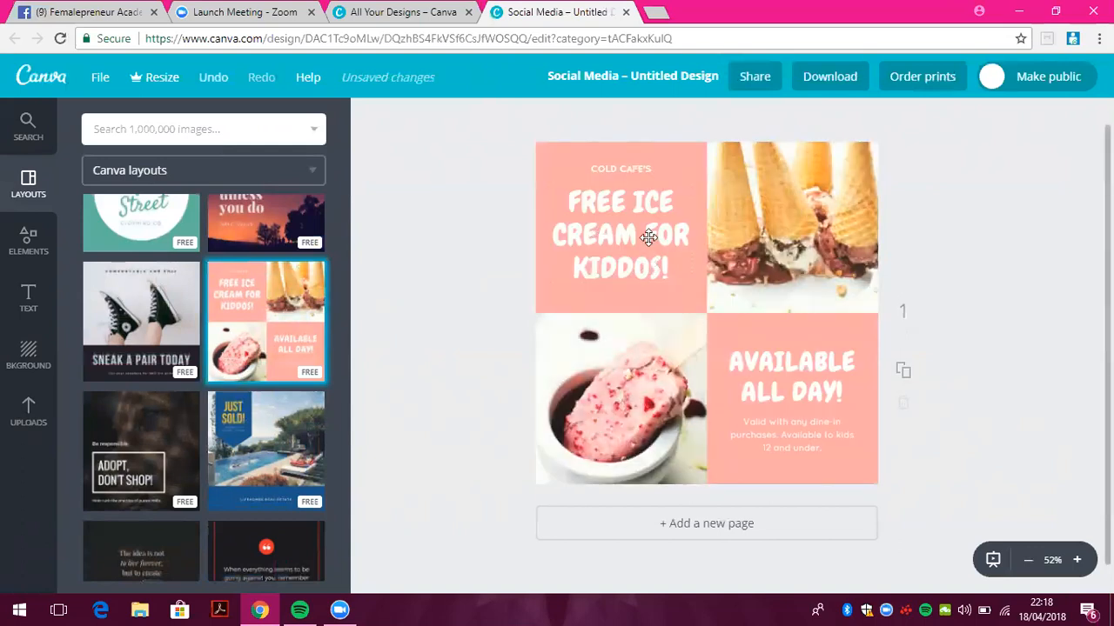
Delete the 'FREE ICE CREAM FOR KIDDOS!' headline text
left_click(673, 255)
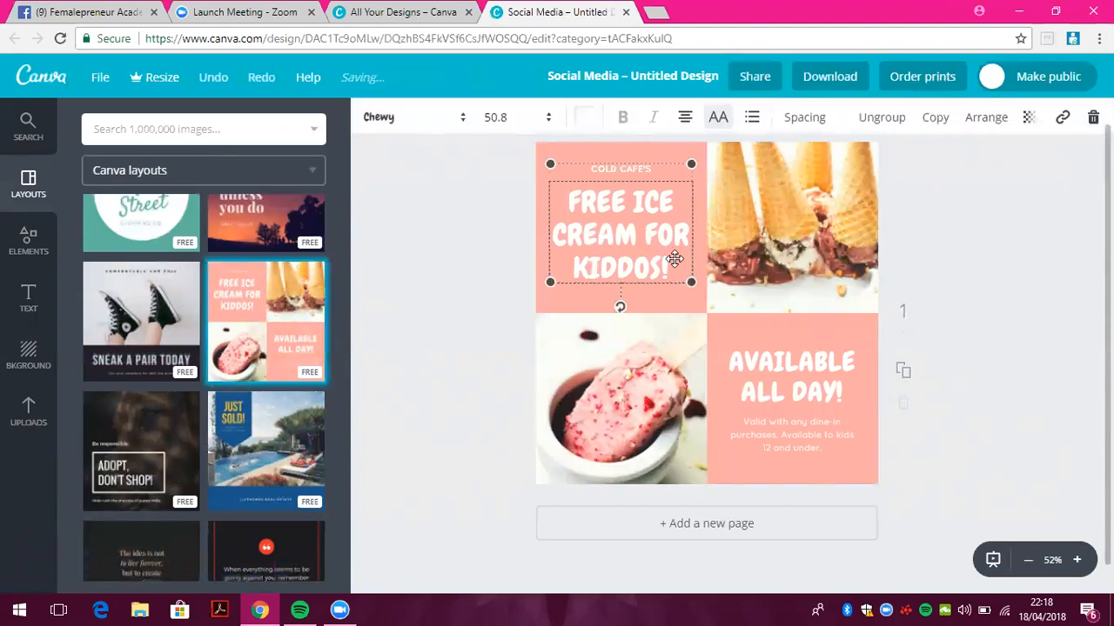
double_click(674, 258)
key("BackSpace")
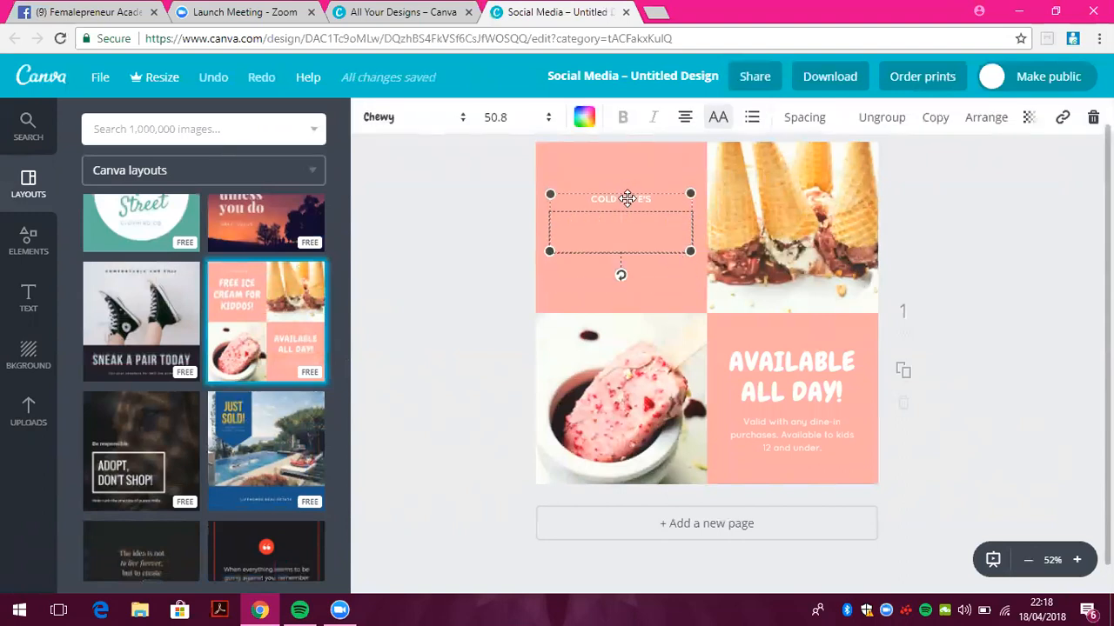
left_click(627, 199)
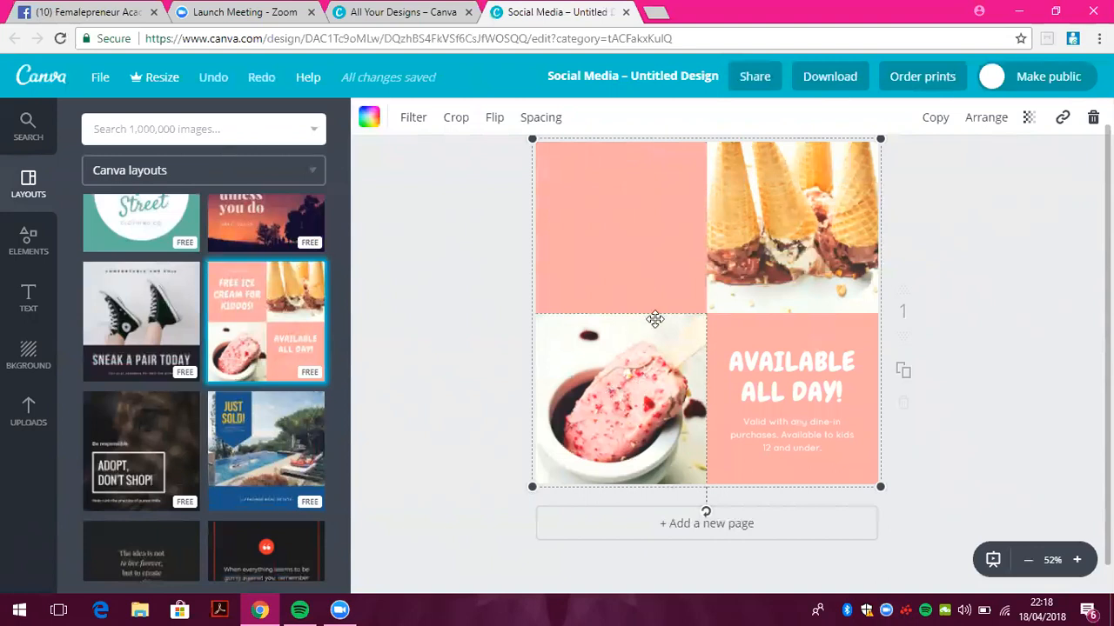
Try cropping the popsicle photo, then cancel and leave it in place
left_click(626, 287)
left_click(633, 376)
mouse_move(633, 376)
left_mouse_down()
mouse_move(636, 254)
mouse_move(659, 362)
mouse_move(639, 403)
mouse_move(648, 386)
left_mouse_up()
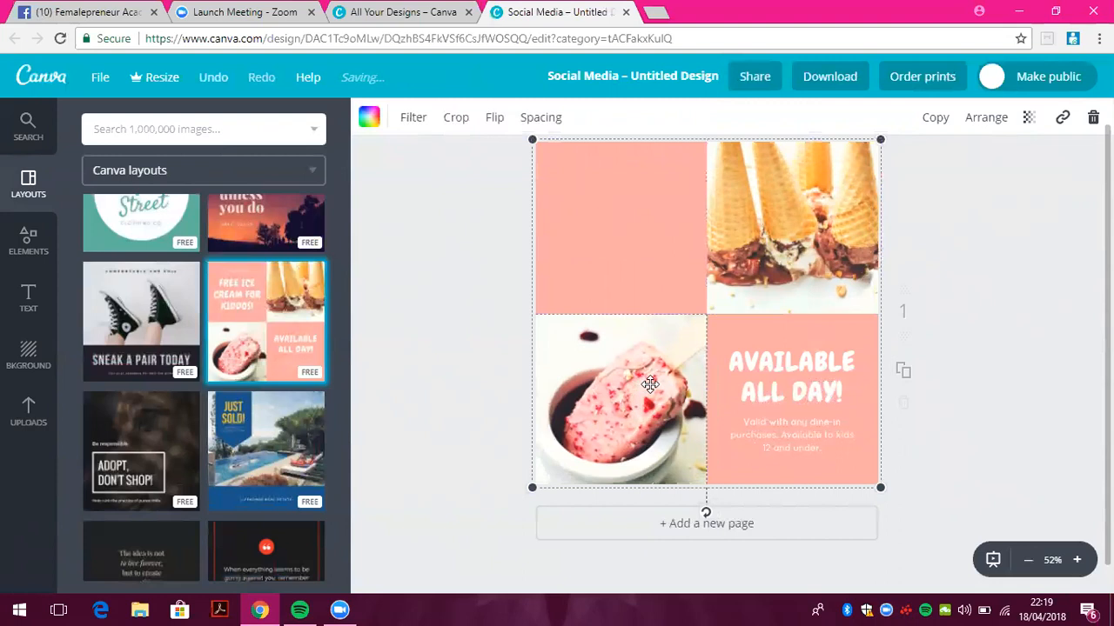
double_click(650, 384)
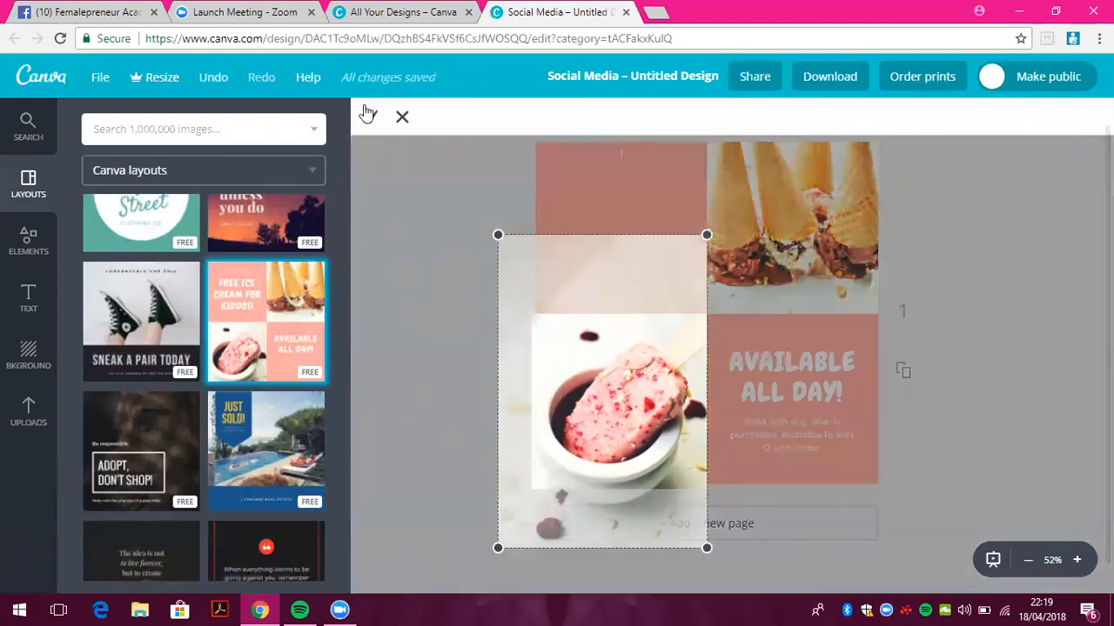
left_click(401, 118)
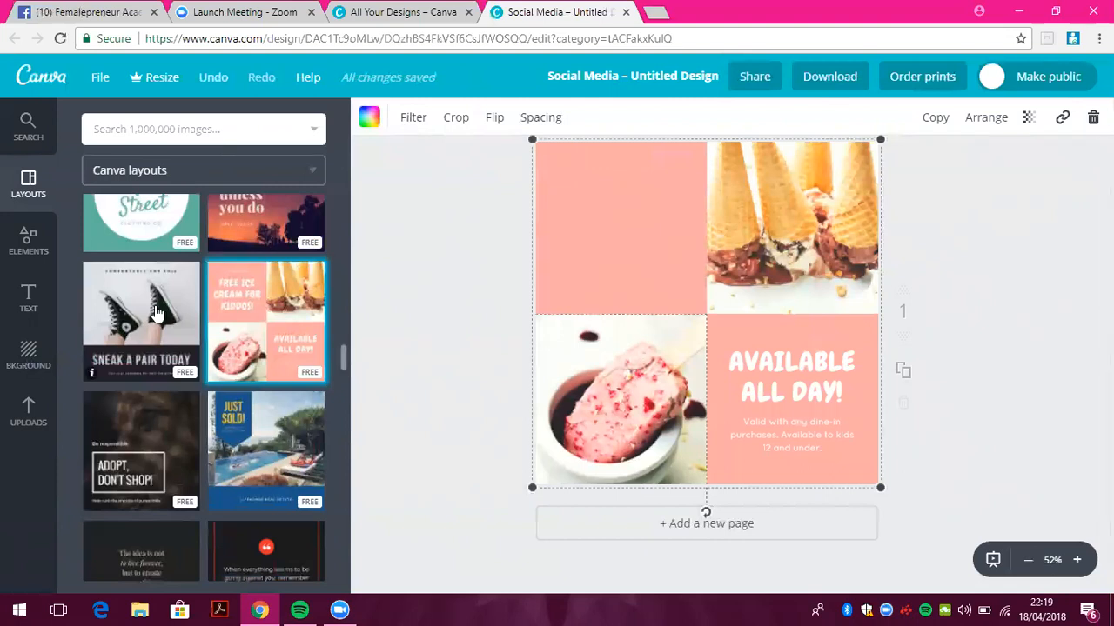
left_click_drag(343, 356, 345, 252)
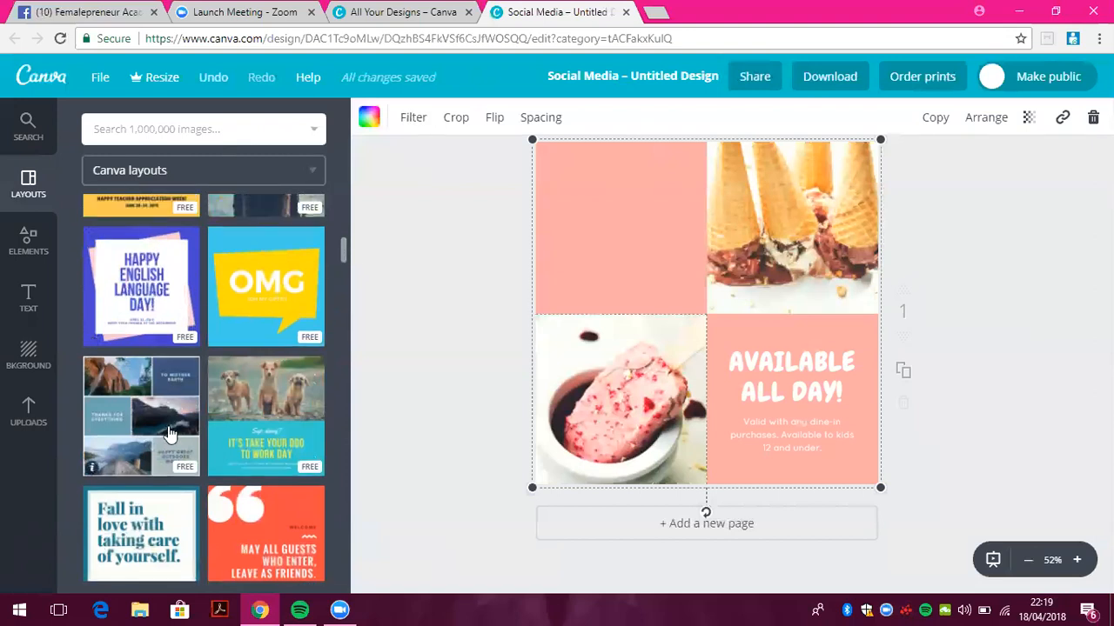
Apply the OMG speech-bubble layout and delete the word OMG
left_click(246, 276)
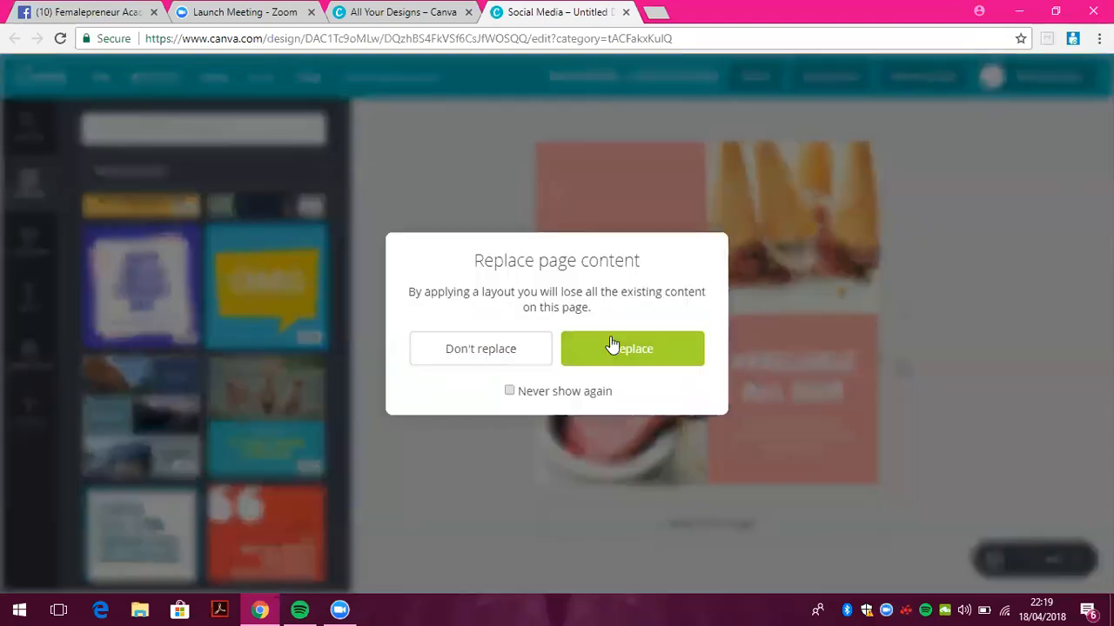
left_click(611, 345)
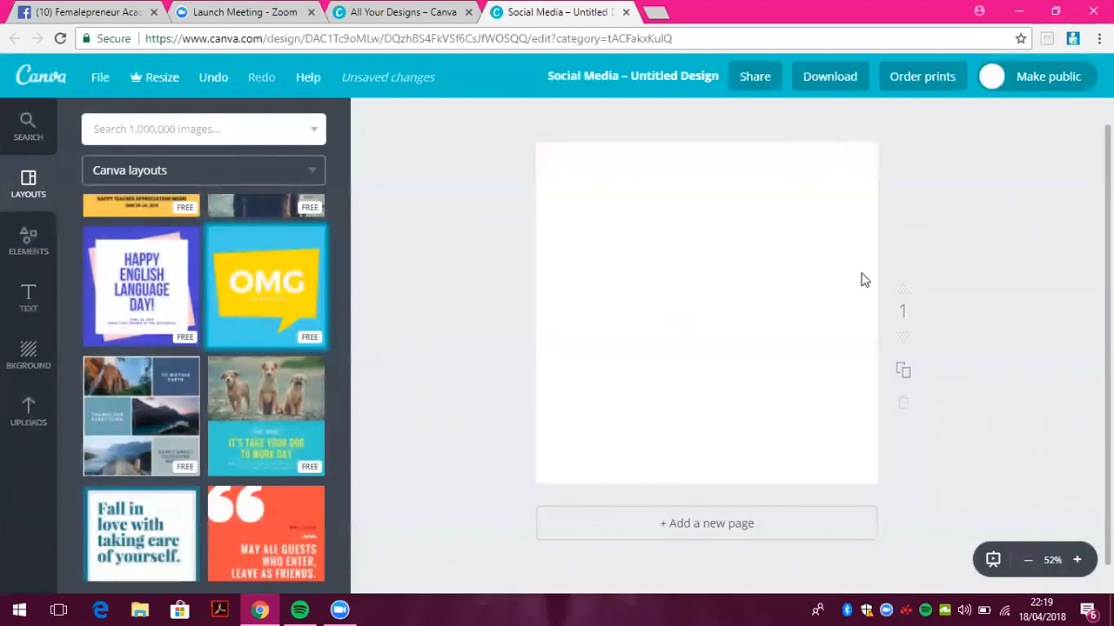
left_click(711, 308)
left_click_drag(821, 298, 609, 290)
key("BackSpace")
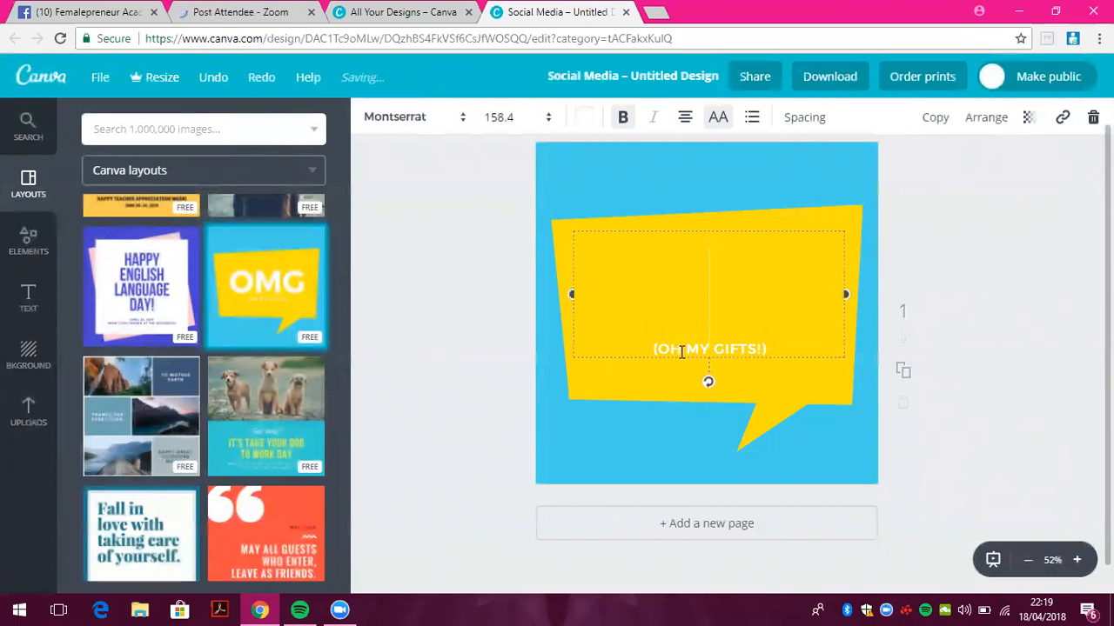
Delete the '(OH MY GIFTS!)' caption and select the blue background
left_click(762, 423)
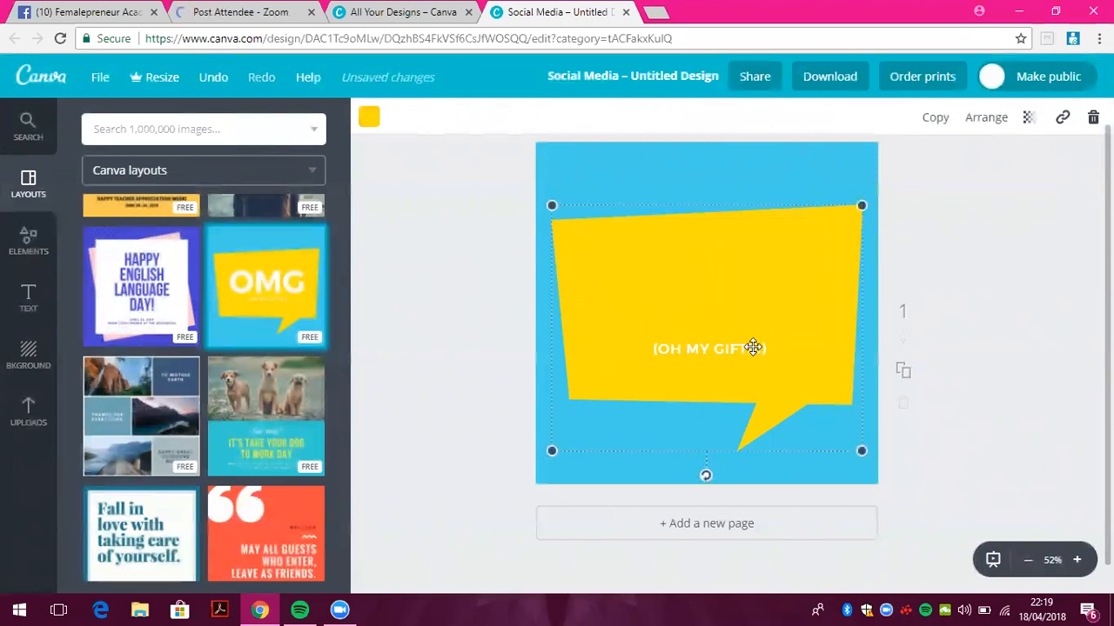
left_click(755, 348)
left_click_drag(715, 349, 655, 348)
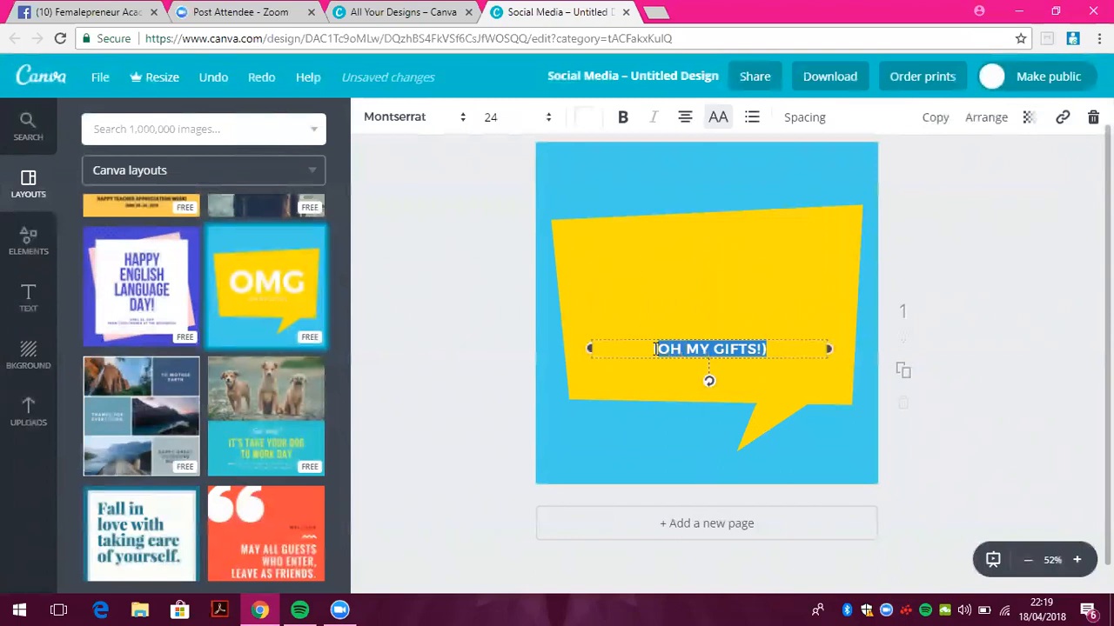
key("BackSpace")
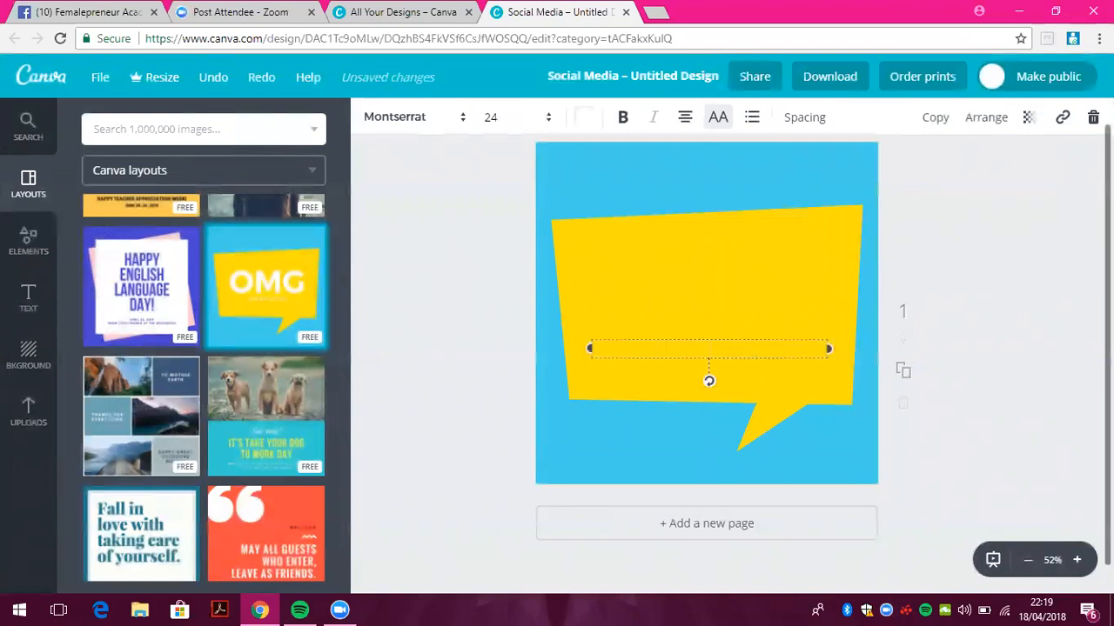
left_click_drag(1109, 339, 1109, 313)
left_click(581, 214)
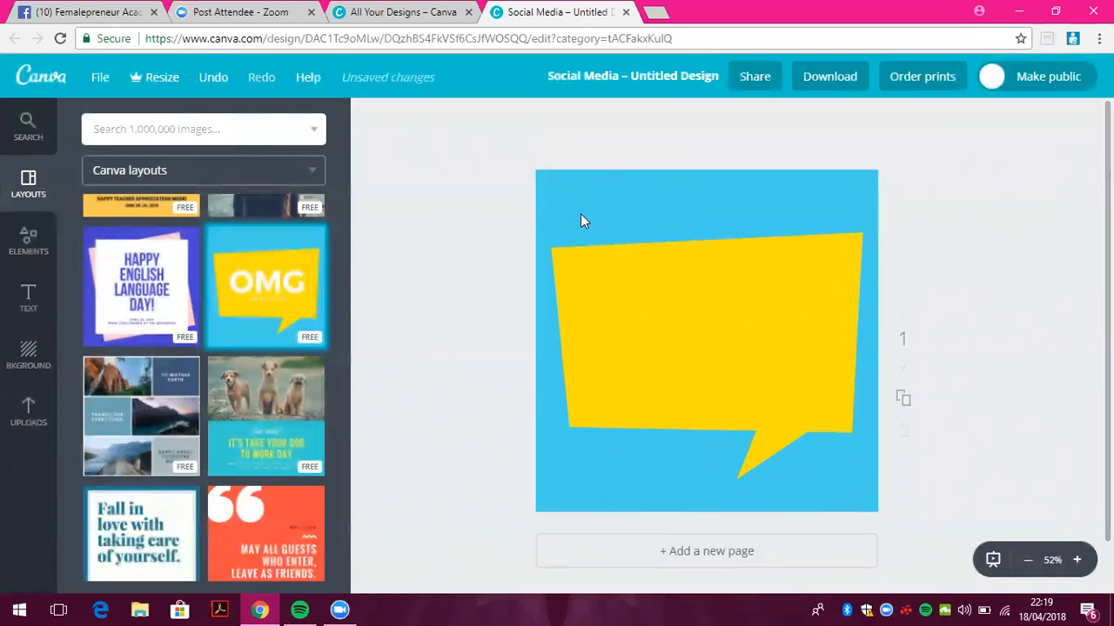
left_click(577, 204)
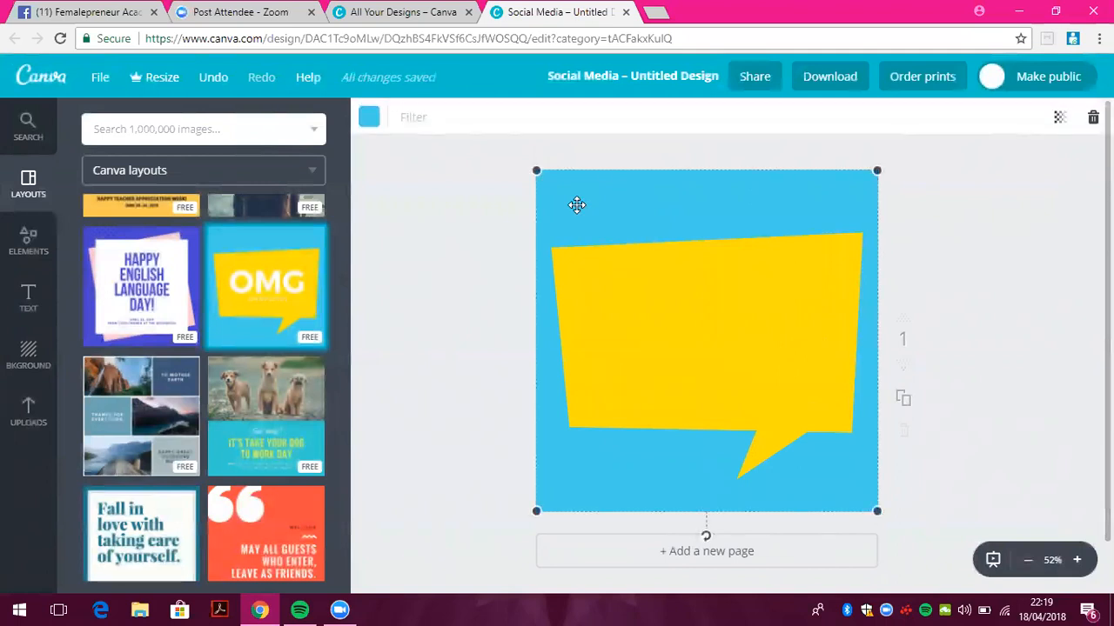
Turn the background pink and try a custom shade in the colour picker
left_click(369, 118)
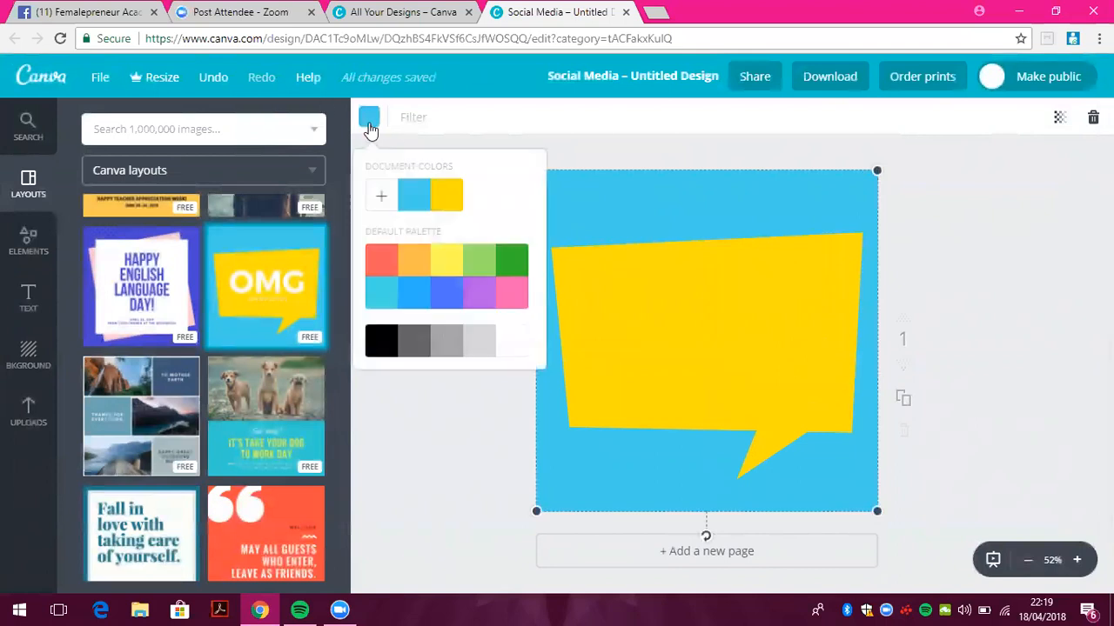
left_click(508, 304)
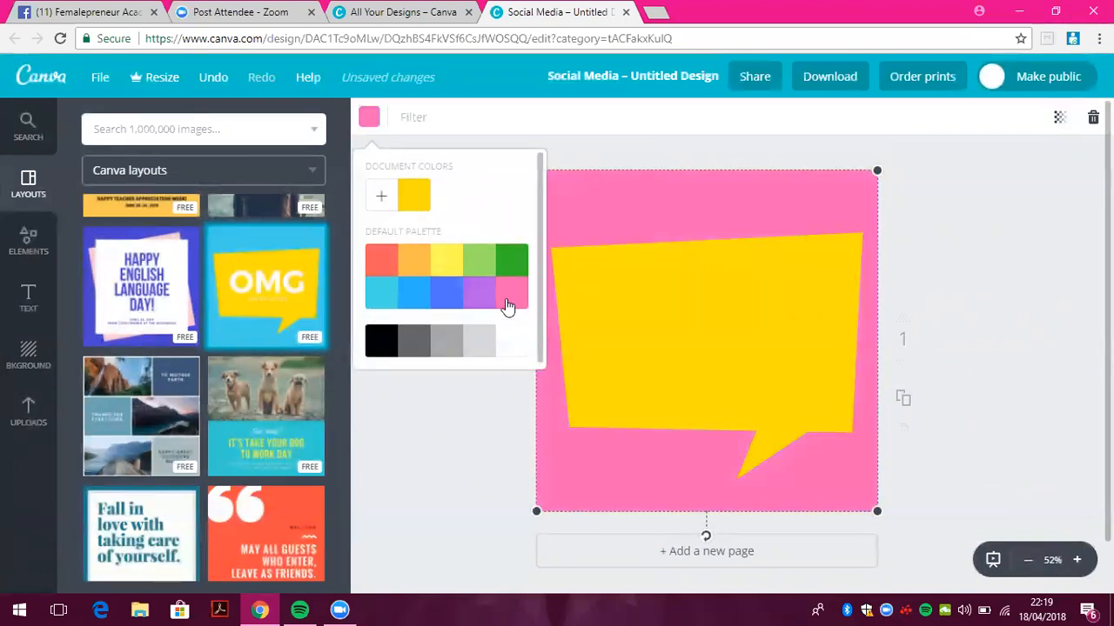
left_click(384, 198)
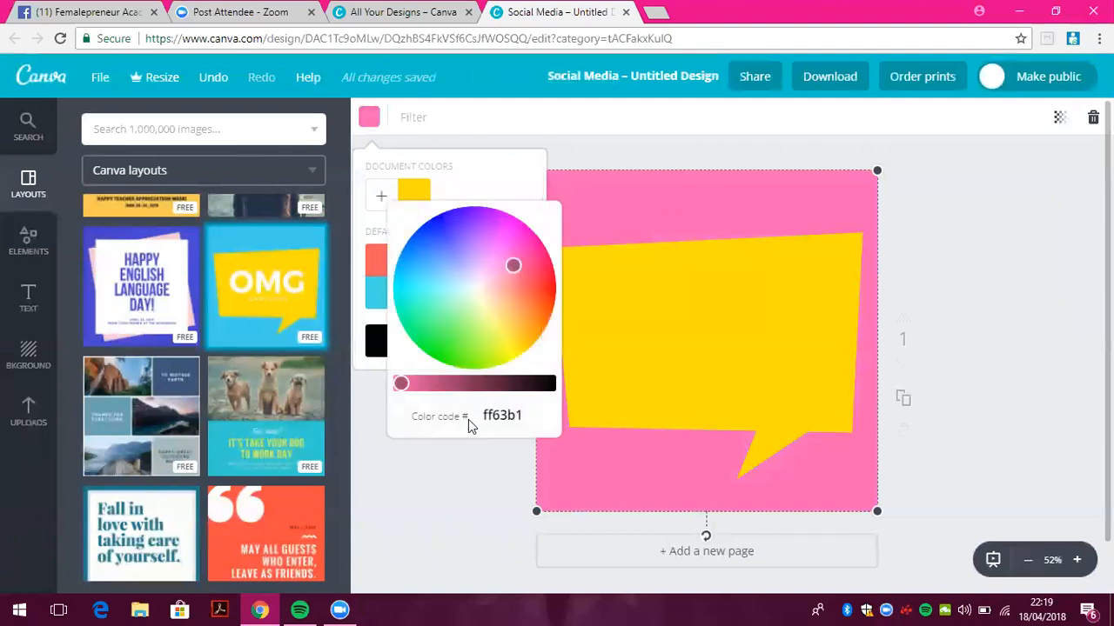
left_click(515, 265)
mouse_move(515, 265)
left_mouse_down()
mouse_move(495, 238)
mouse_move(497, 266)
mouse_move(507, 270)
mouse_move(515, 251)
mouse_move(518, 262)
left_mouse_up()
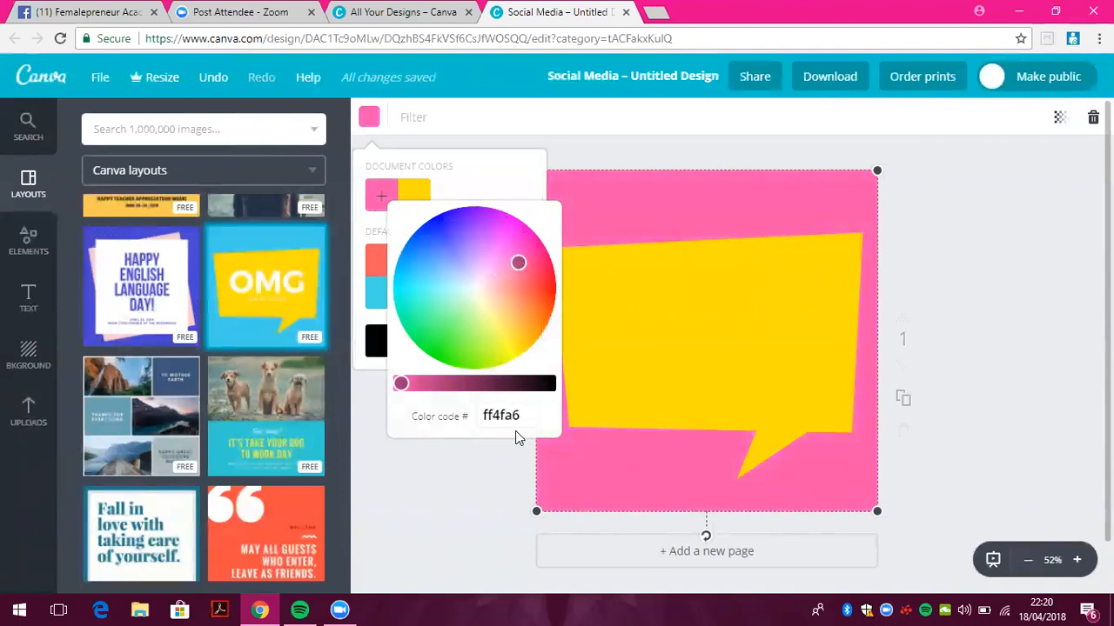
mouse_move(400, 384)
left_mouse_down()
mouse_move(504, 383)
mouse_move(408, 392)
left_mouse_up()
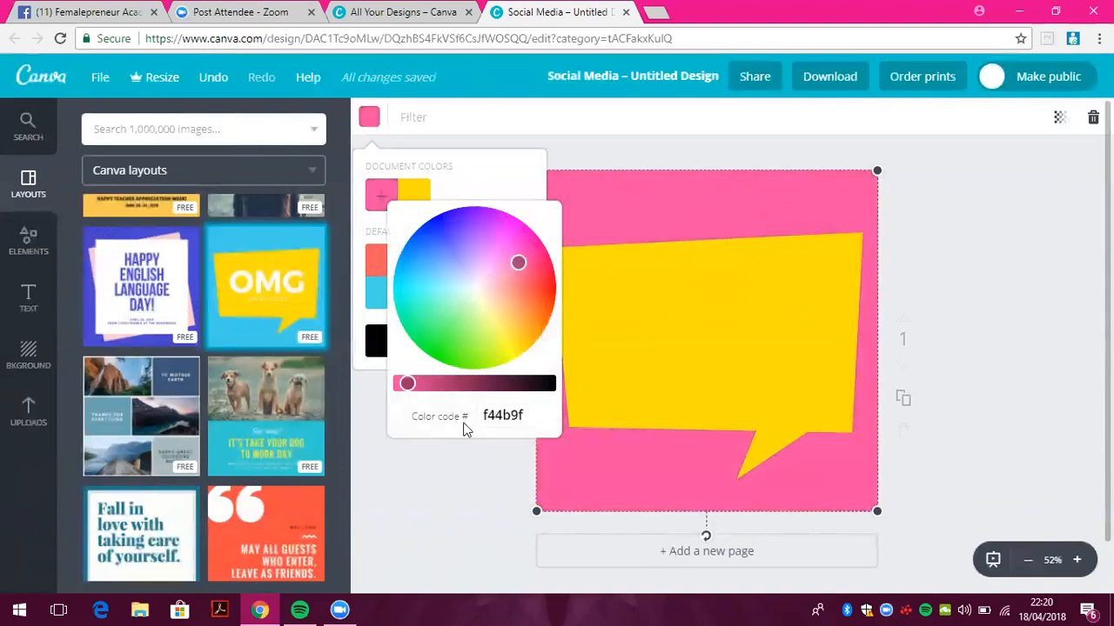
left_click(533, 415)
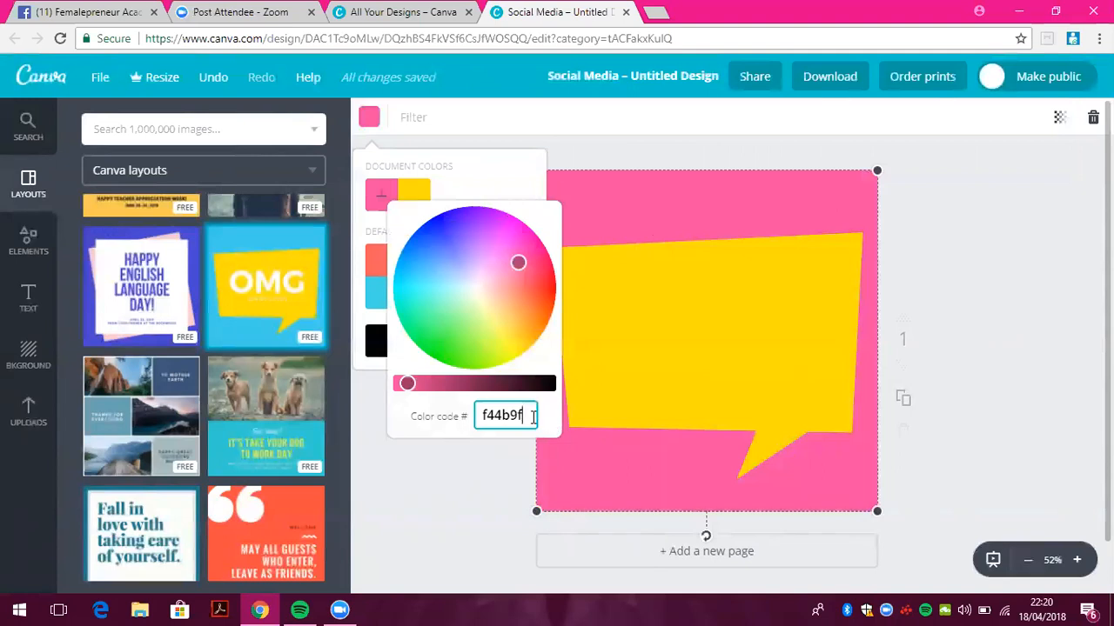
key("BackSpace")
key("BackSpace")
key("BackSpace")
key("BackSpace")
key("BackSpace")
key("BackSpace")
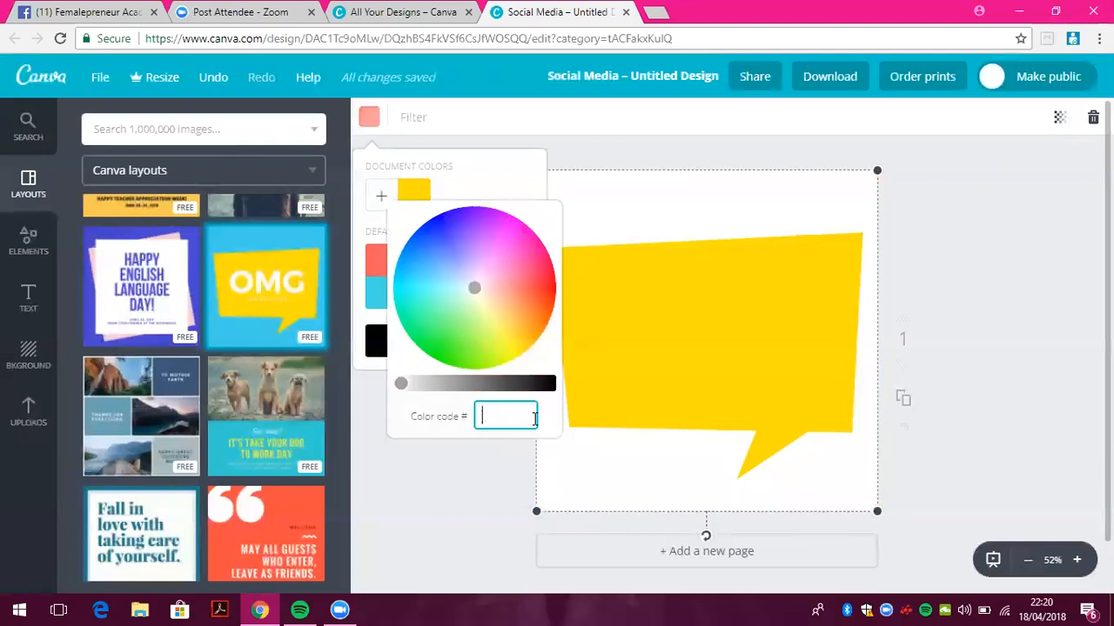
left_click(524, 169)
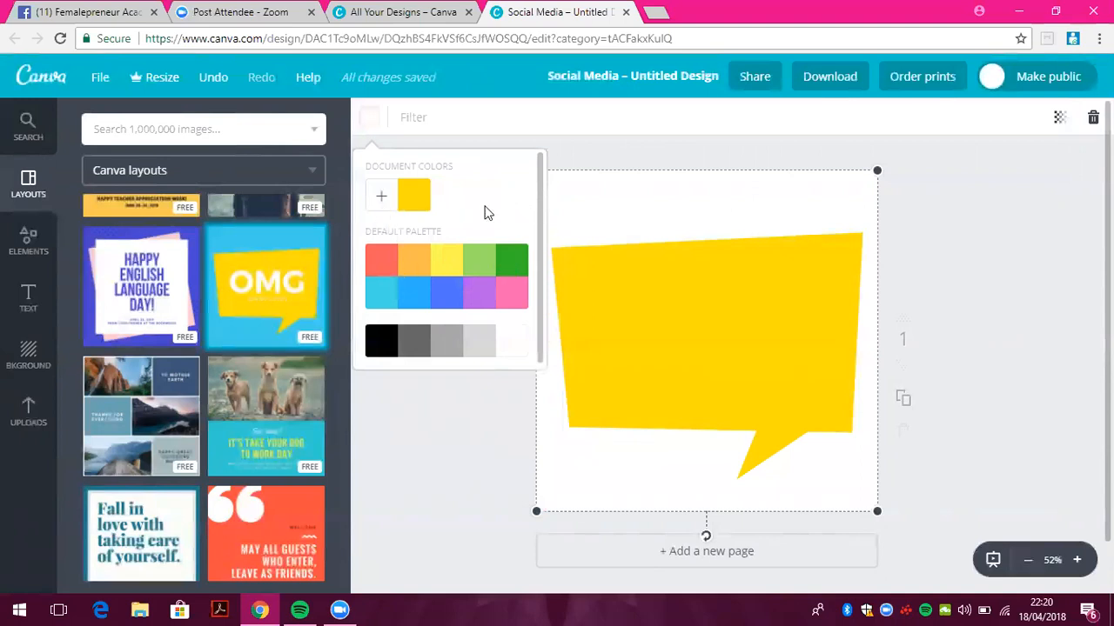
Set the background to a bright custom pink from the colour wheel
left_click(383, 198)
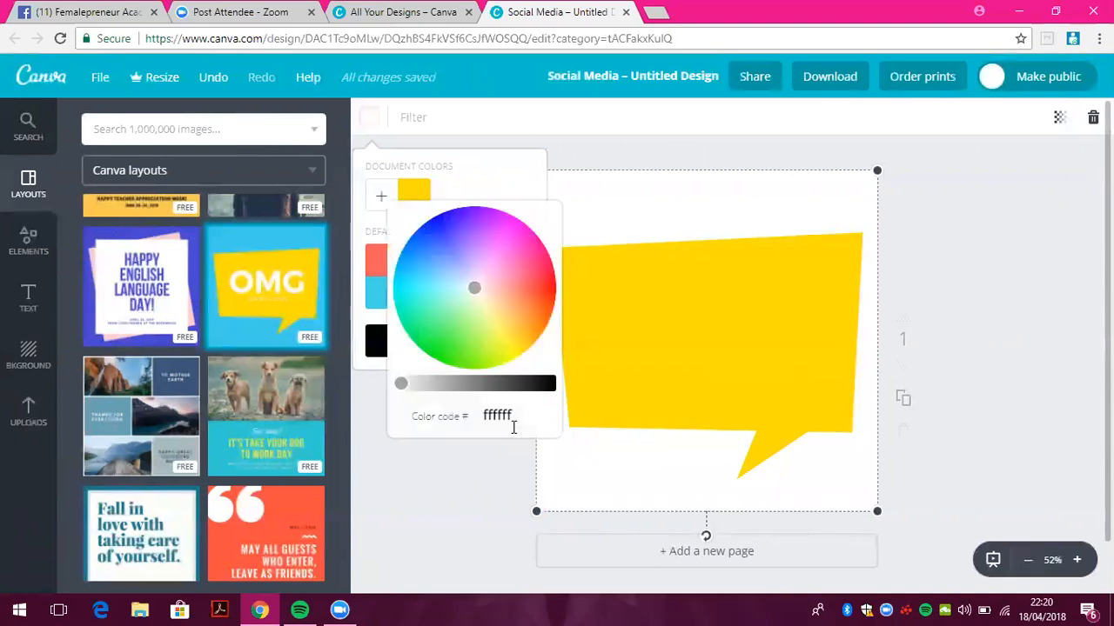
left_click(492, 183)
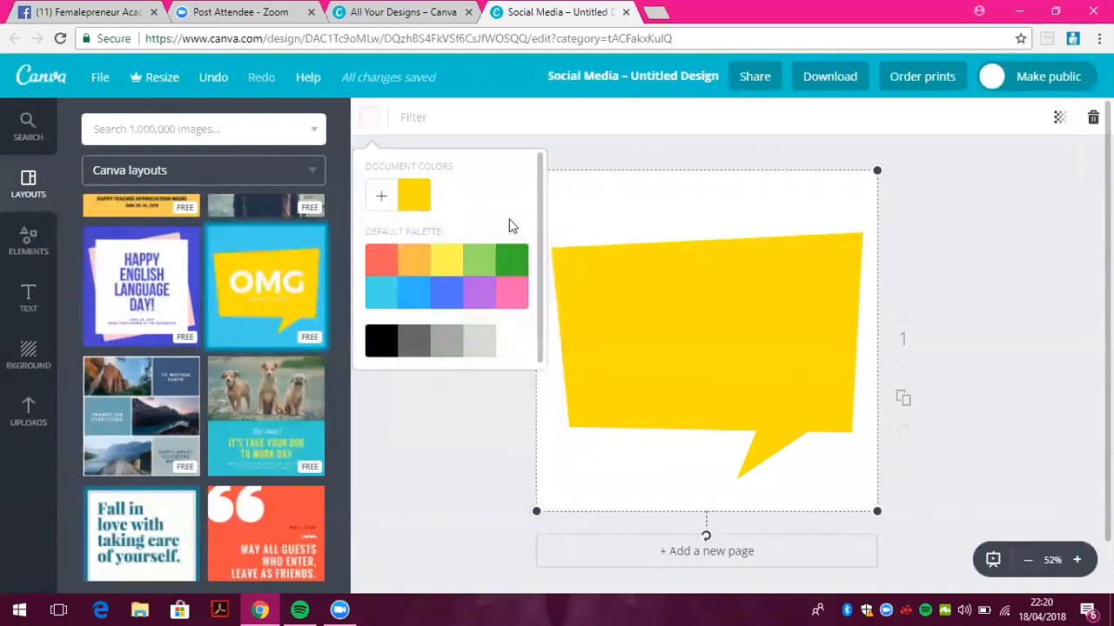
left_click(381, 199)
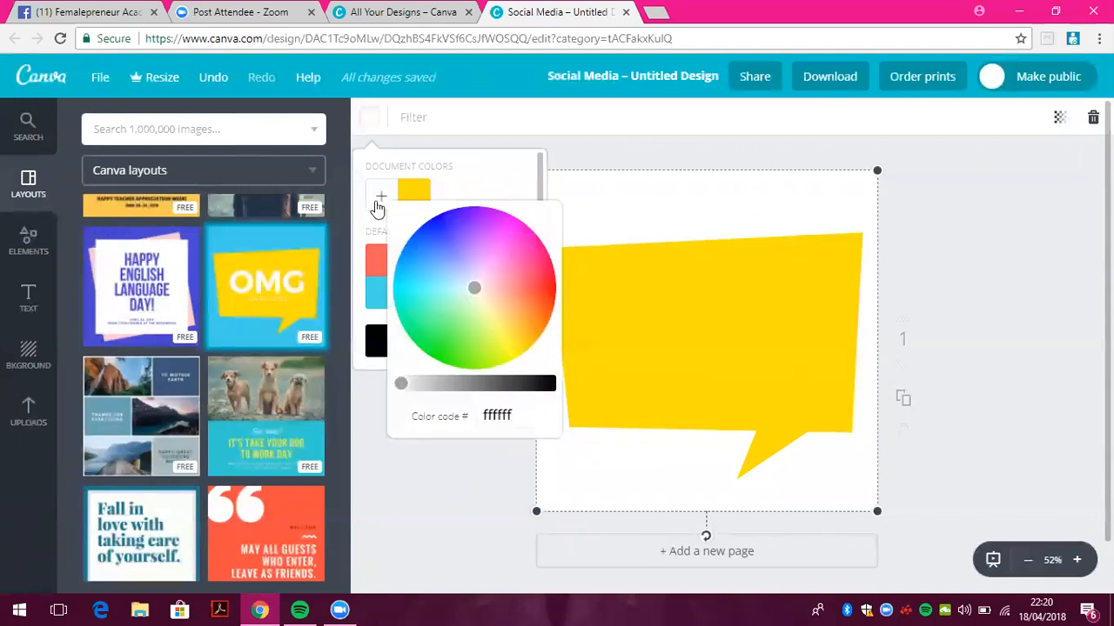
left_click_drag(474, 291, 509, 253)
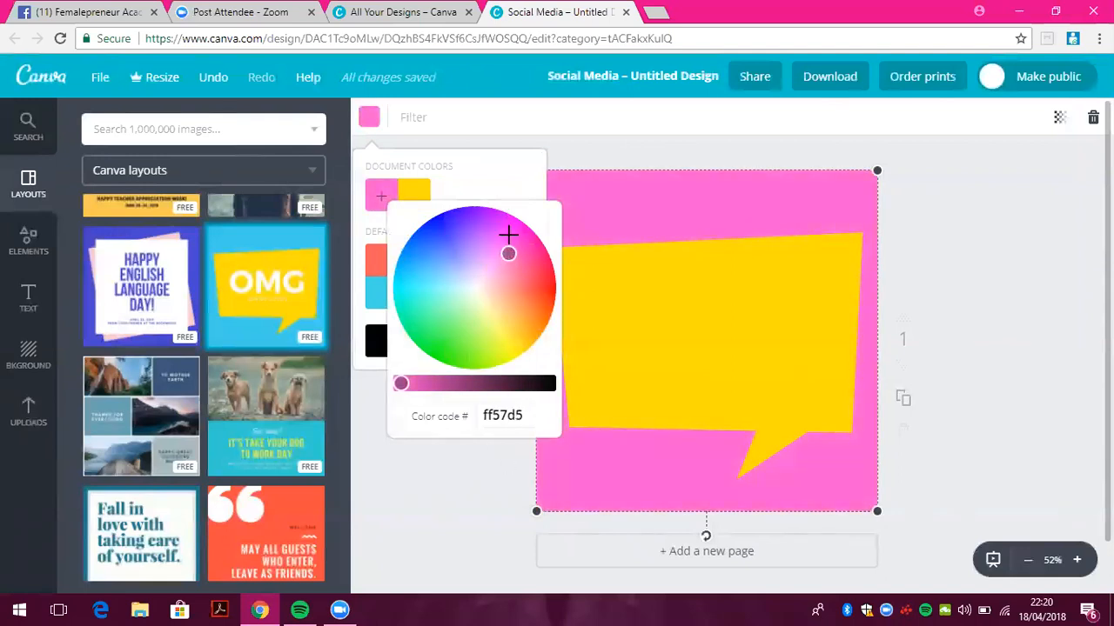
left_click(480, 183)
Change the yellow speech bubble to white
left_click(775, 328)
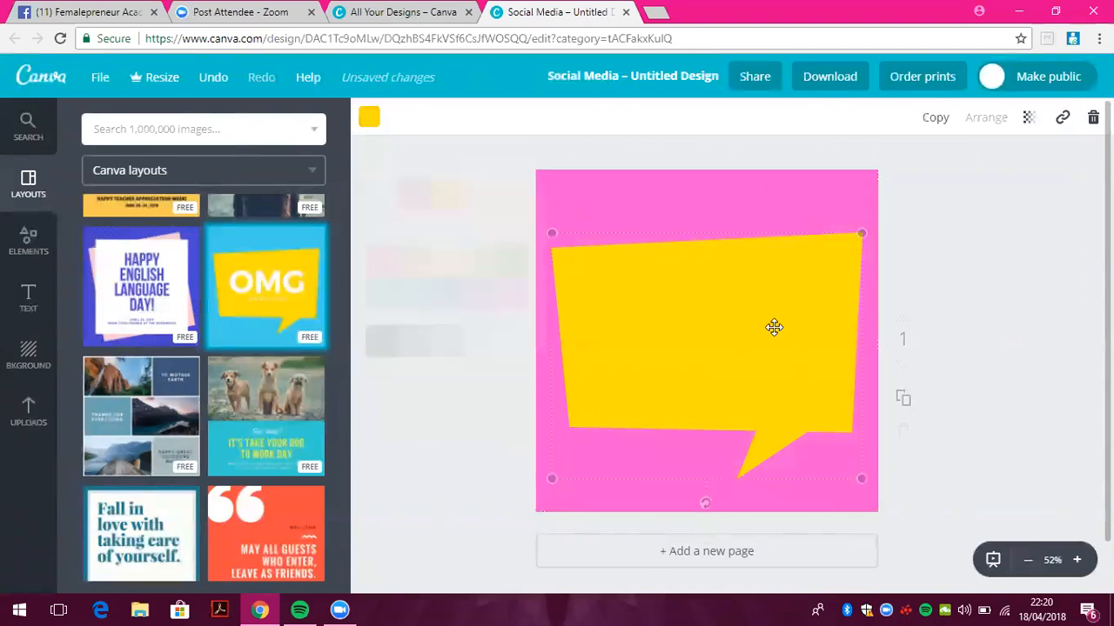
left_click(368, 117)
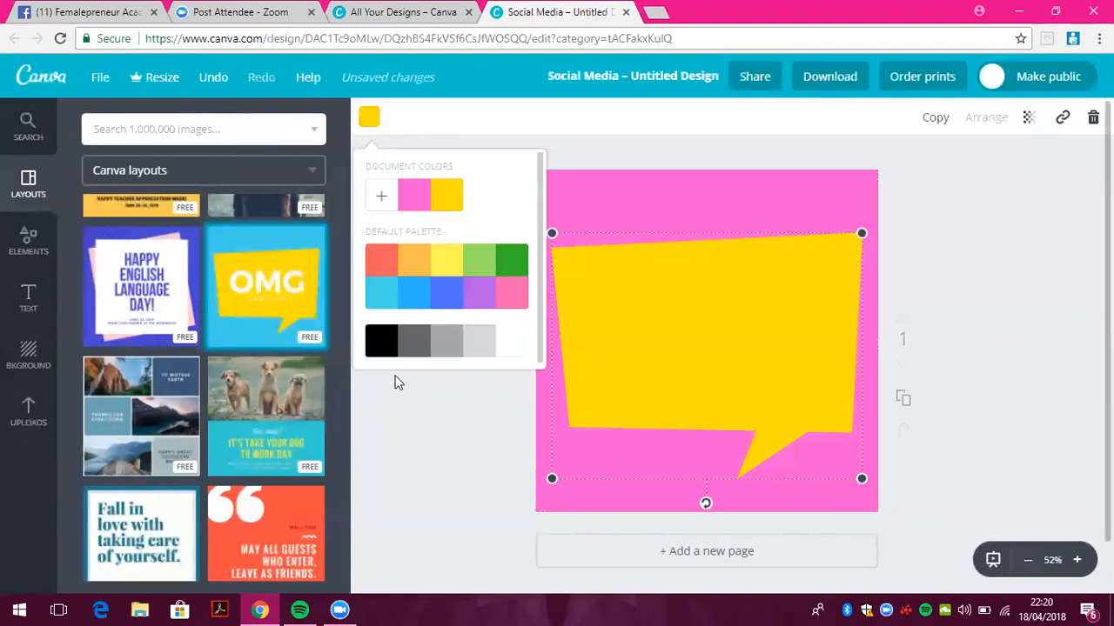
left_click(371, 353)
left_click(526, 350)
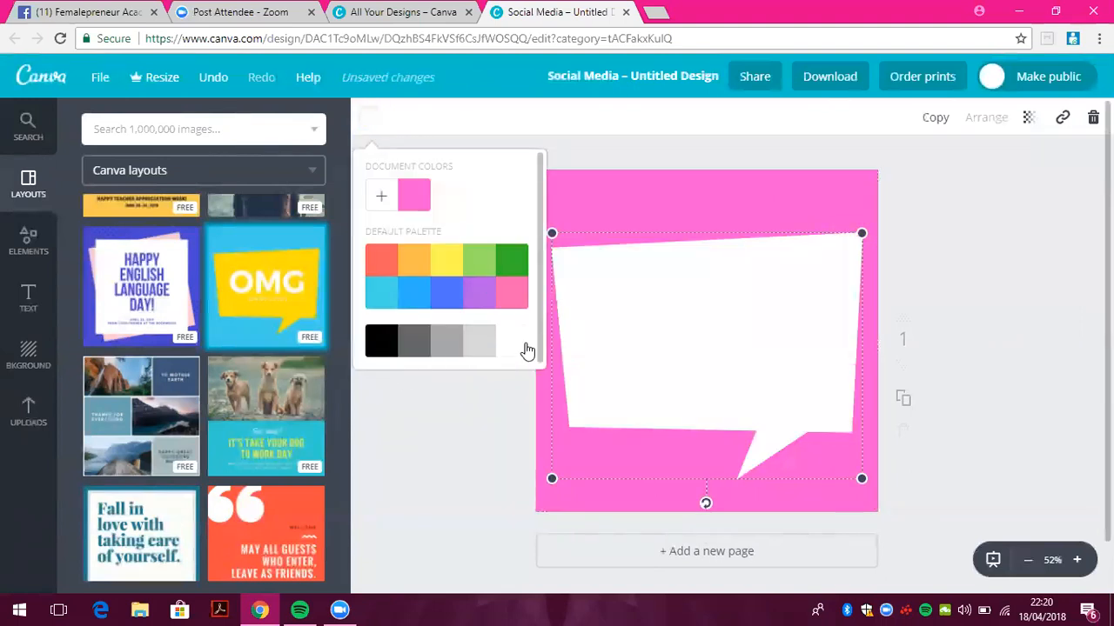
Add a heading text box inside the speech bubble
left_click(28, 296)
left_click(203, 218)
left_click(737, 357)
Replace the placeholder with 'Diamond Coaching Co' and move it near the bubble's top
double_click(737, 358)
triple_click(737, 357)
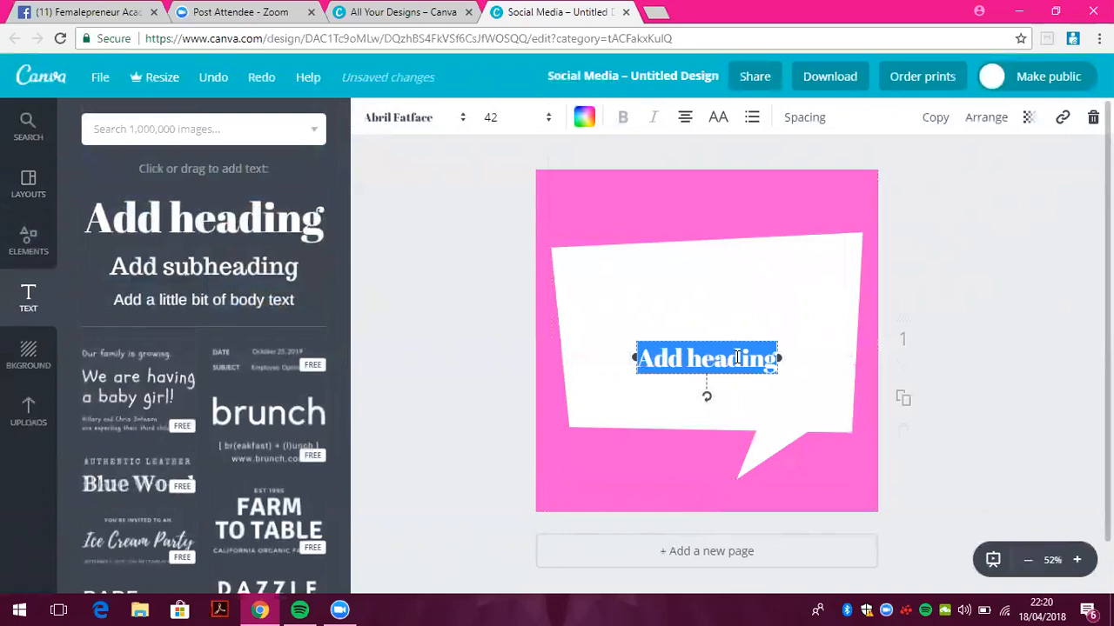
key("BackSpace")
type("D")
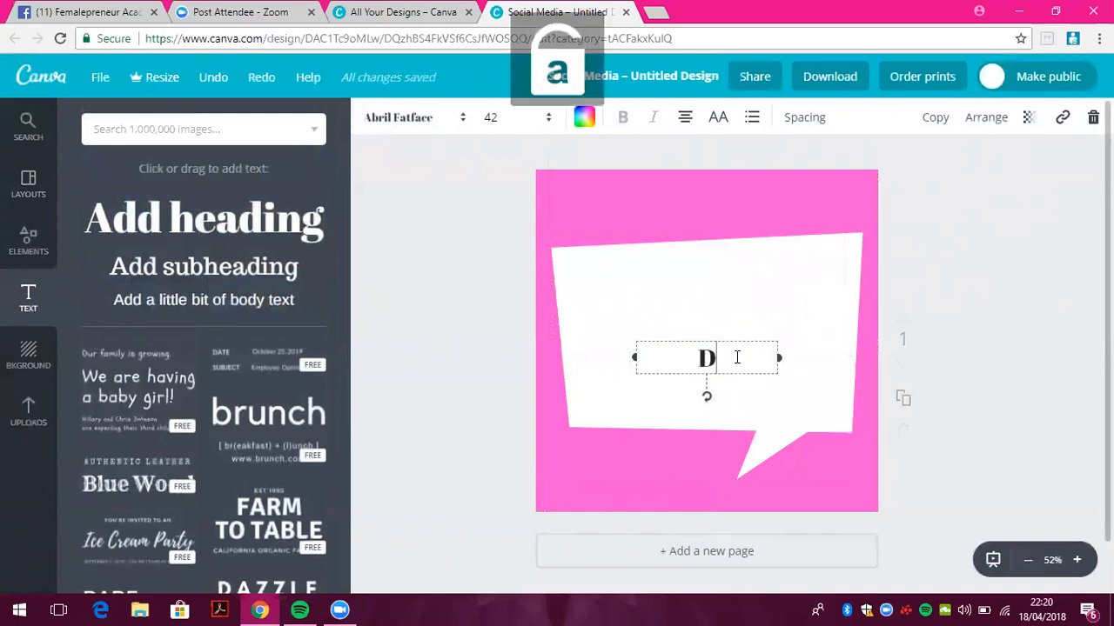
type("iamond Coaching Co")
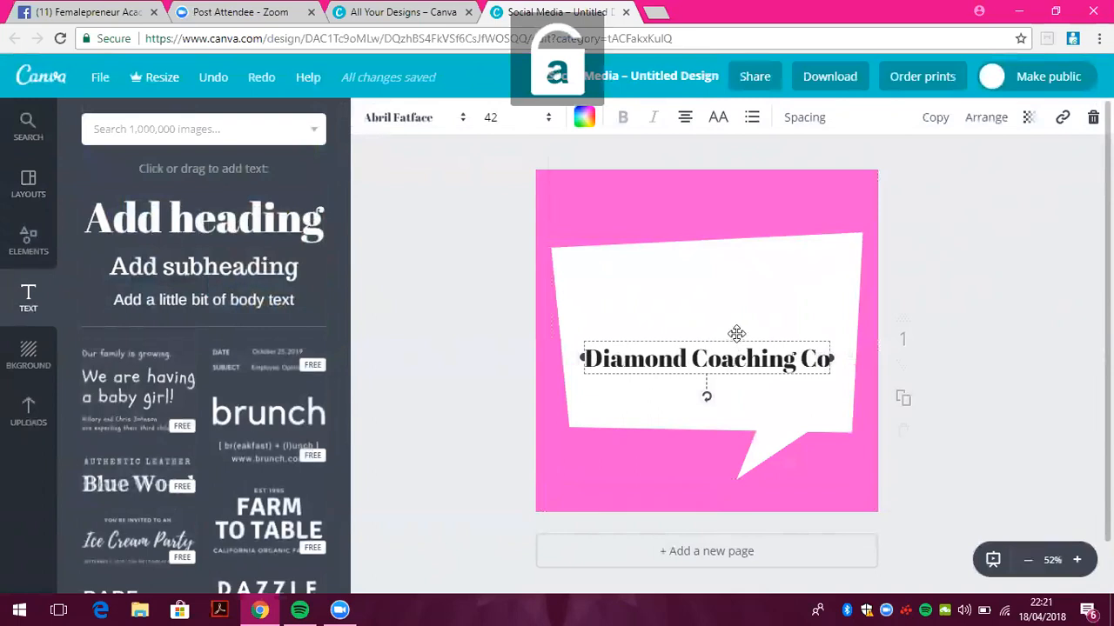
left_click_drag(736, 334, 736, 256)
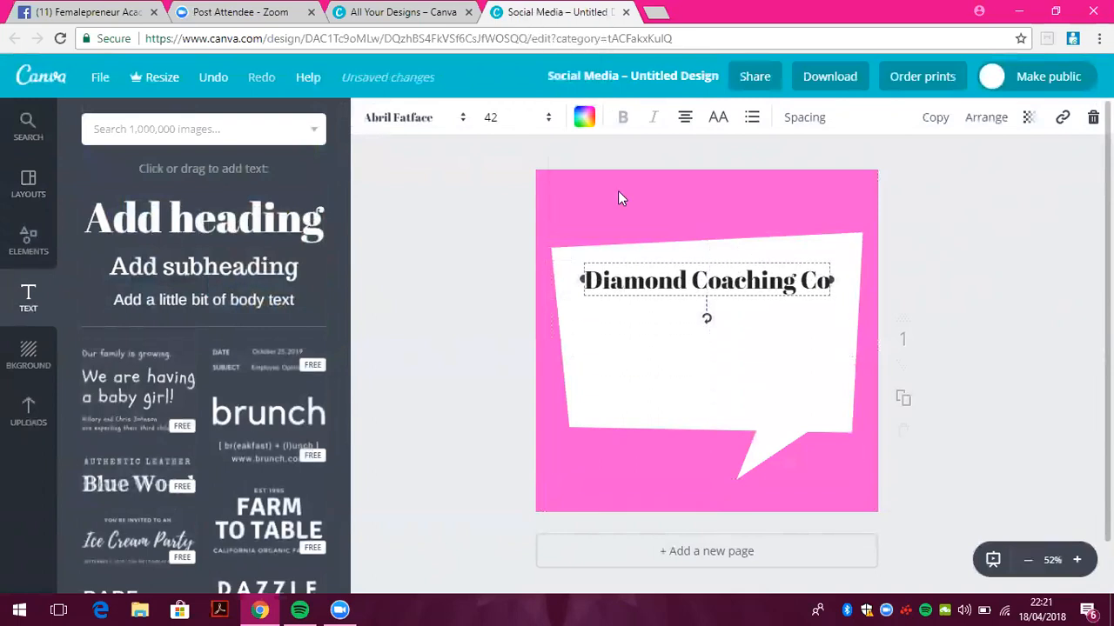
Set the heading font to Oleo Script at size 56
left_click(448, 122)
left_click_drag(682, 174, 679, 331)
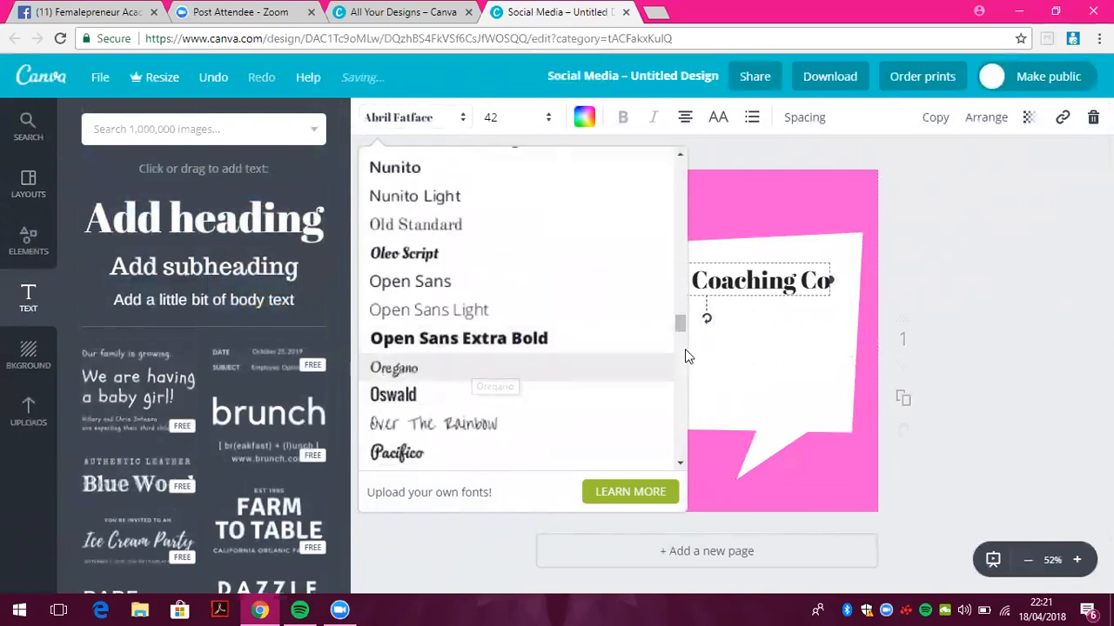
left_click(489, 253)
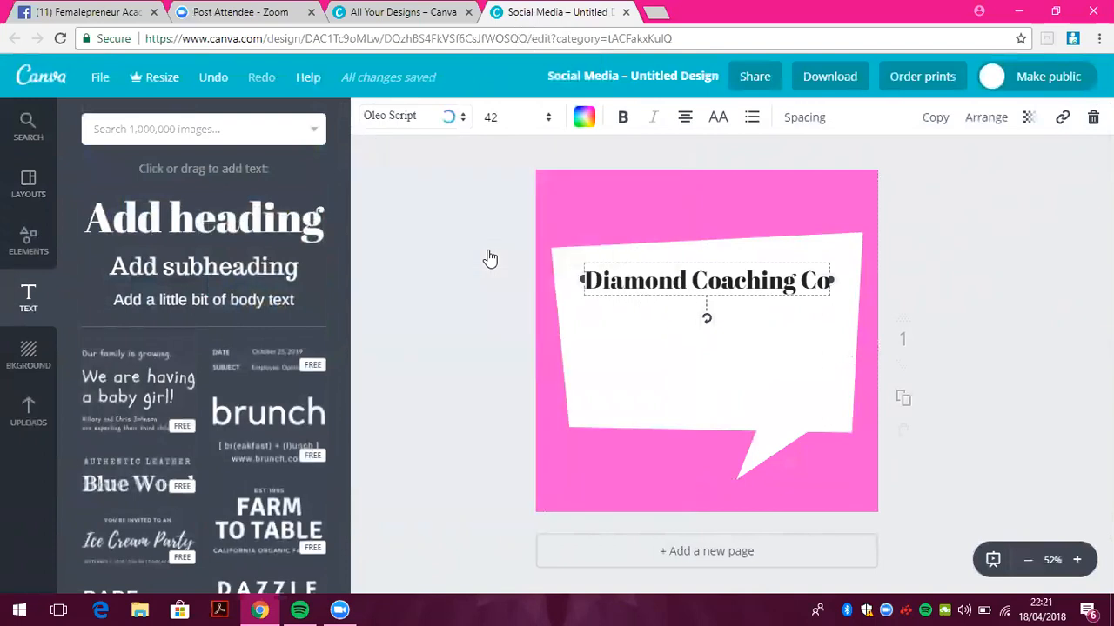
left_click(548, 122)
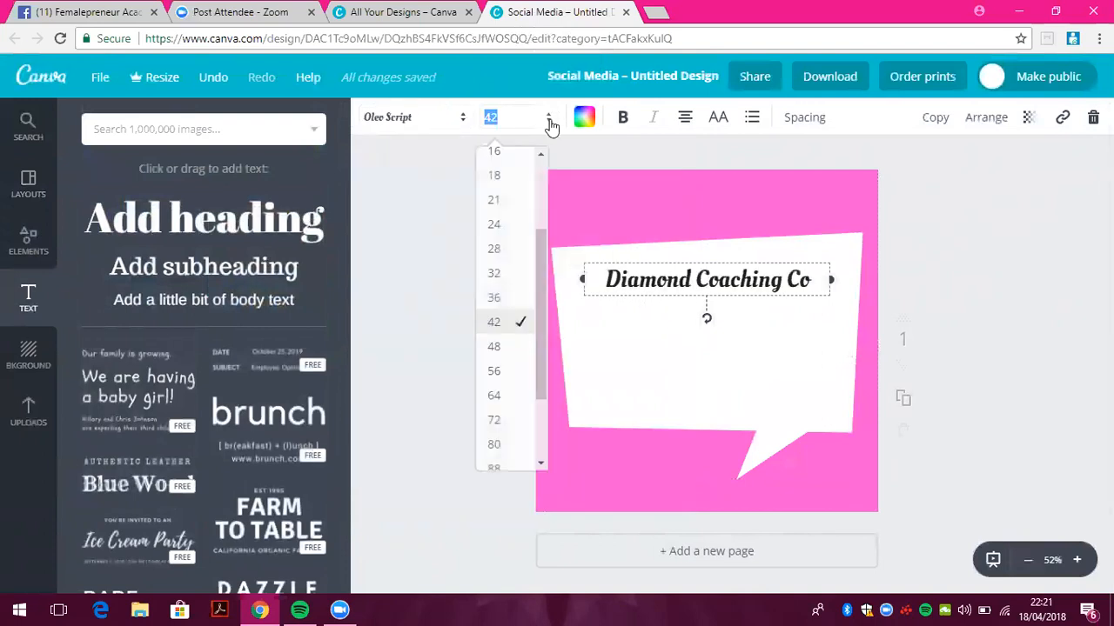
left_click(493, 395)
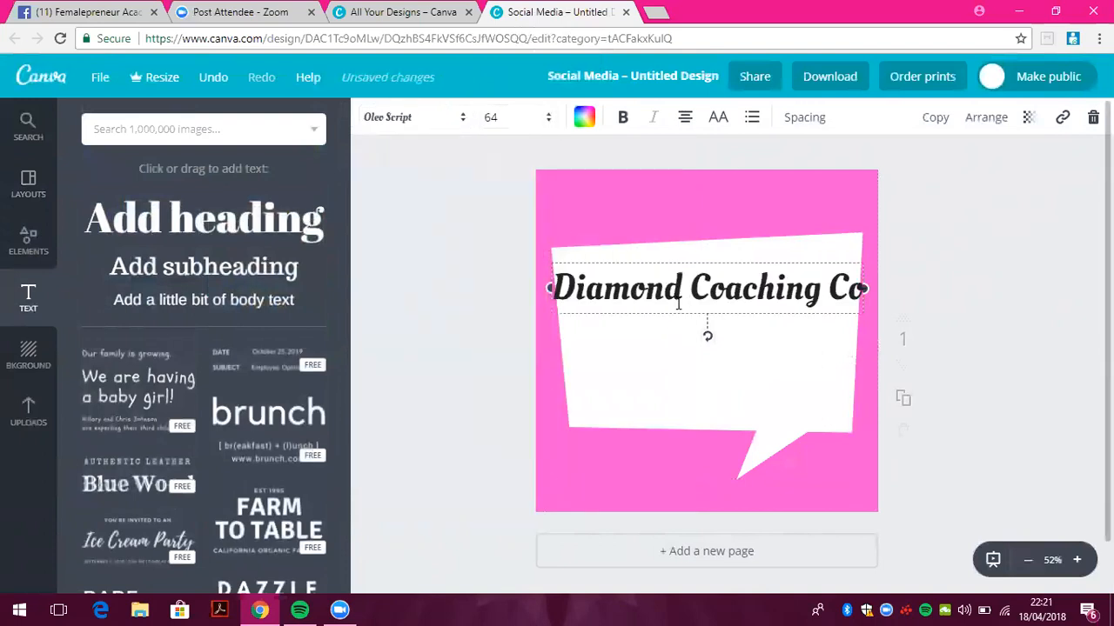
left_click(531, 116)
left_click(513, 371)
Colour the Diamond Coaching Co heading text pink
left_click(586, 117)
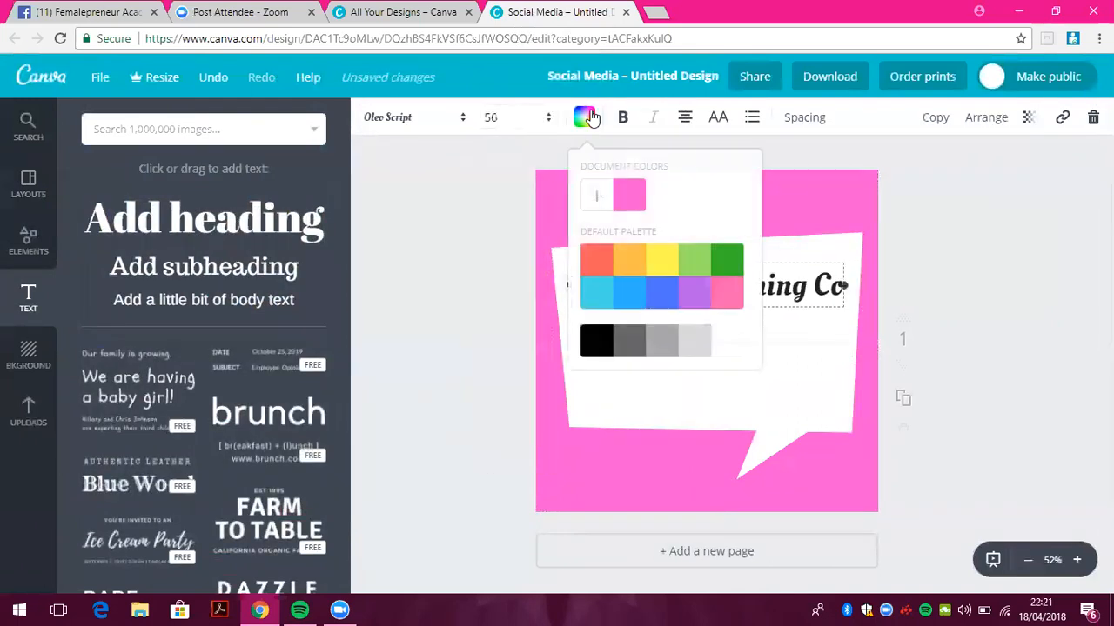
left_click(631, 206)
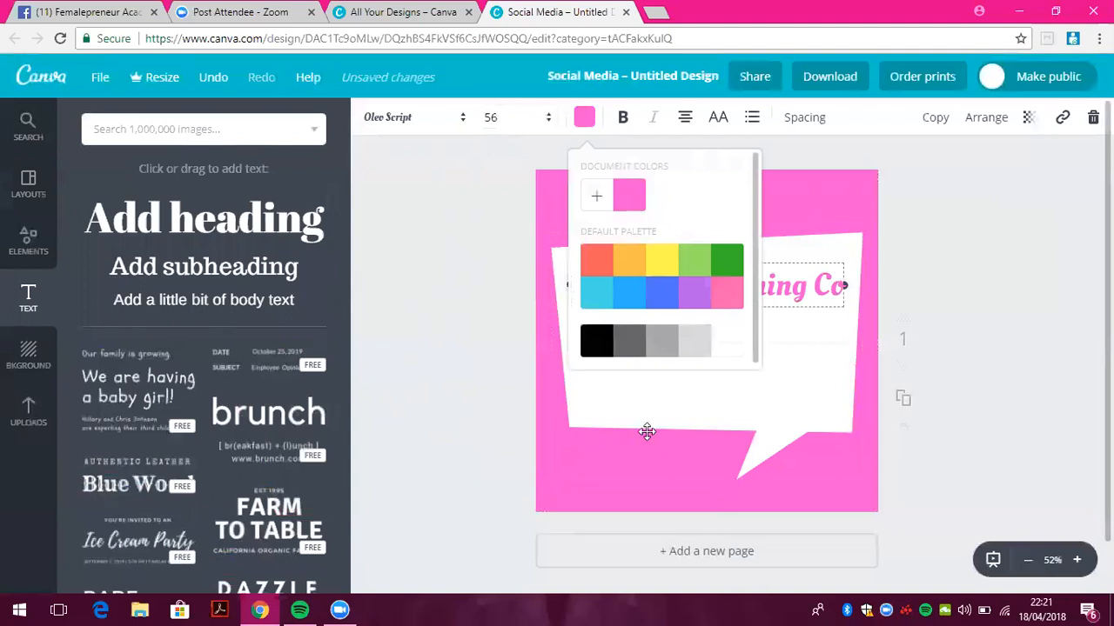
left_click(641, 427)
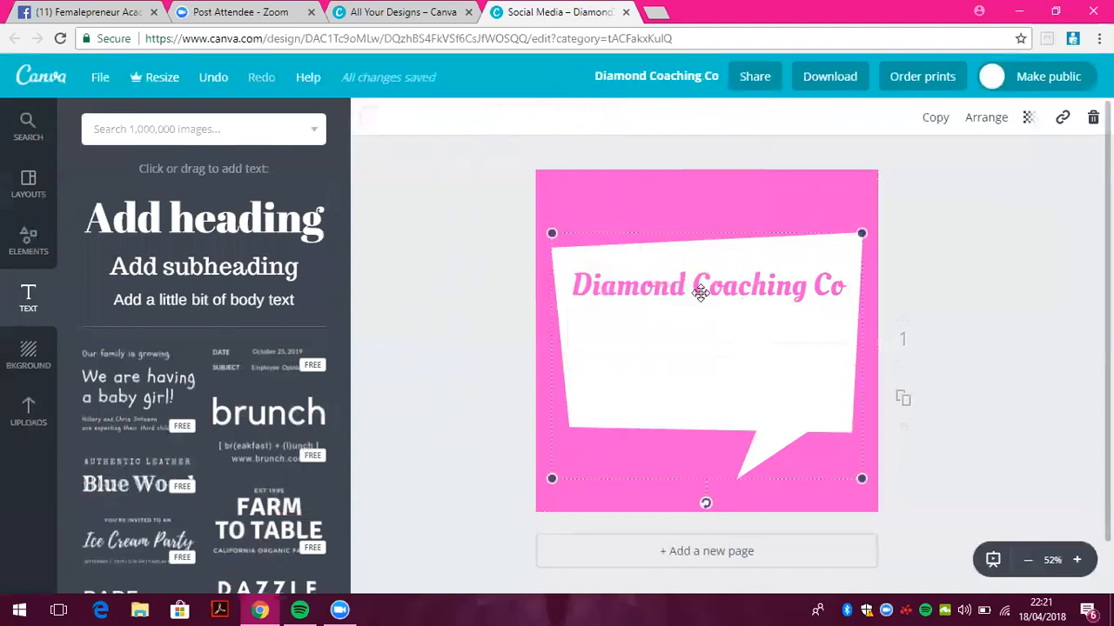
left_click(703, 288)
Make the heading bold and uppercase, keeping it left-aligned without bullets
left_click(623, 120)
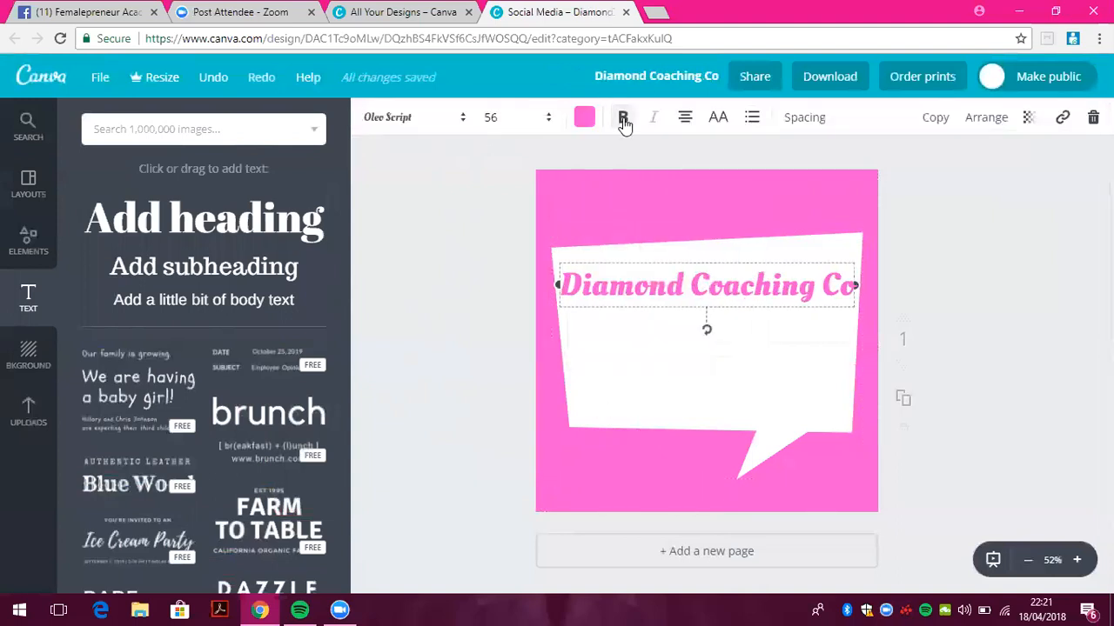
left_click(718, 120)
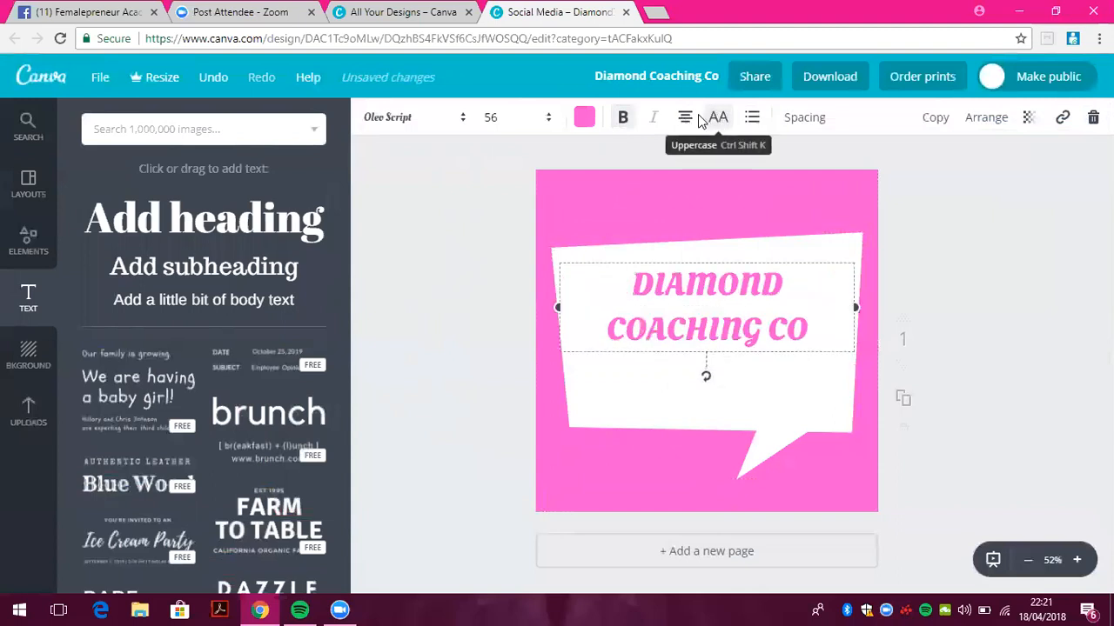
left_click(687, 120)
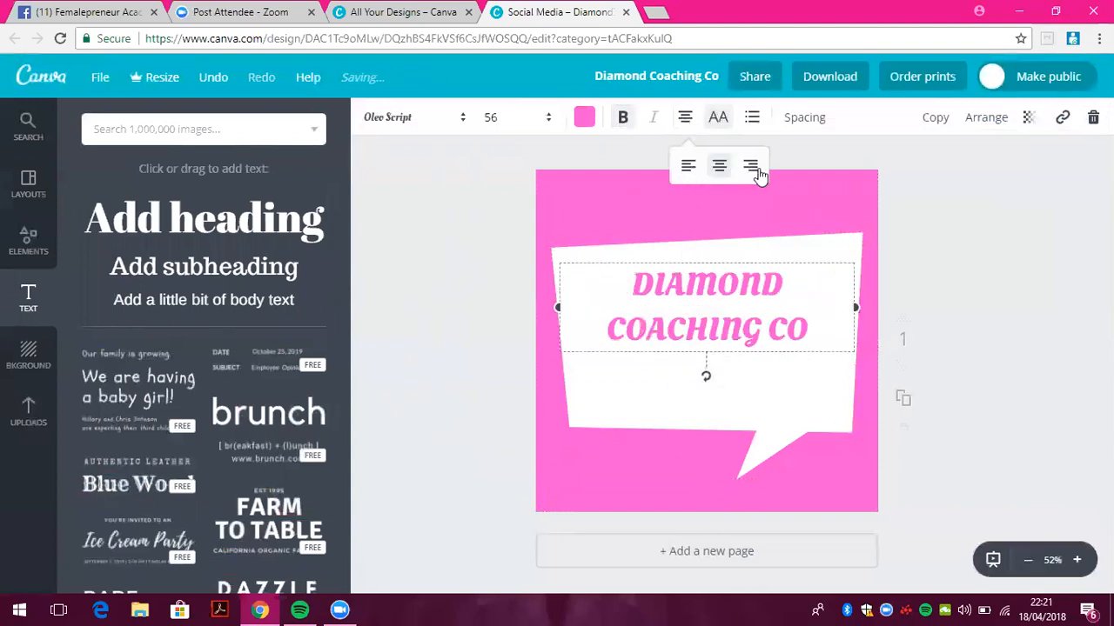
left_click(751, 166)
left_click(689, 167)
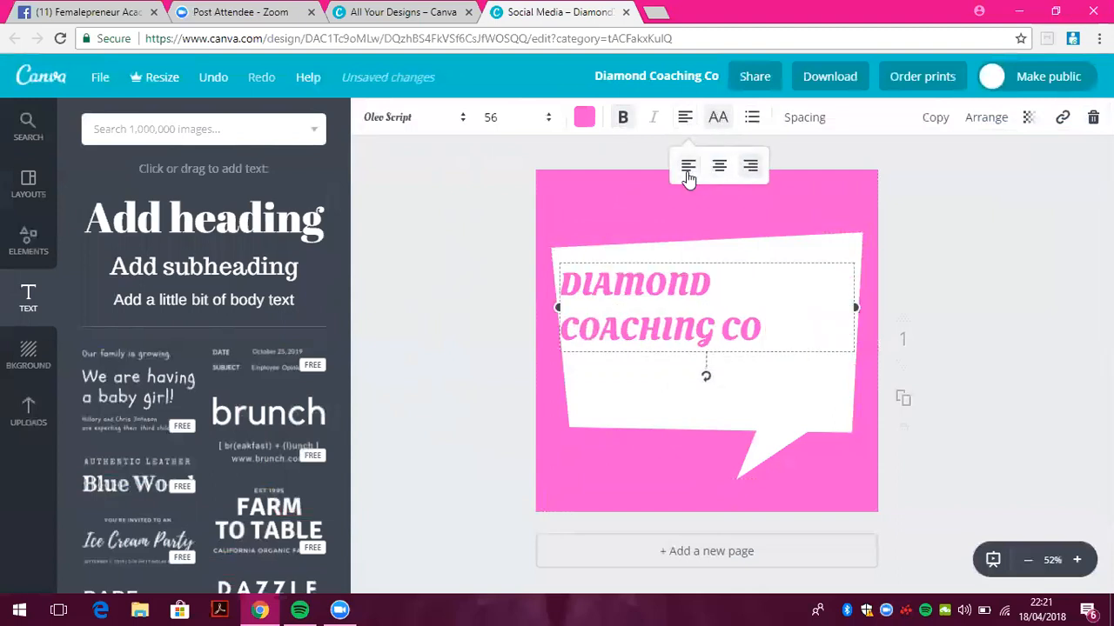
left_click(753, 117)
left_click(755, 119)
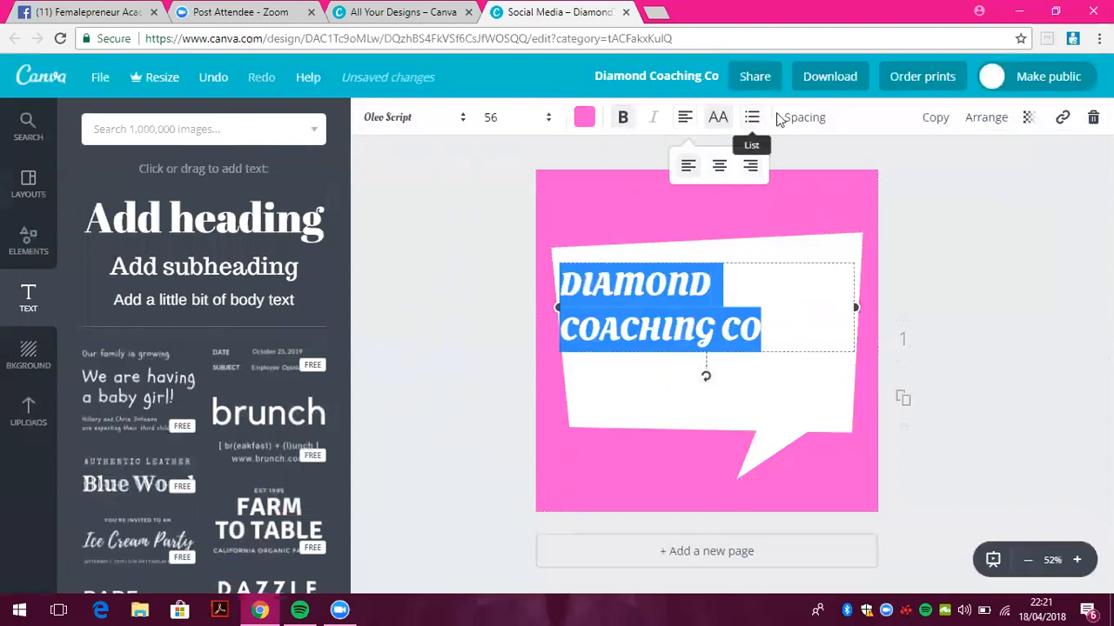
Set the heading's letter spacing to 90 and line height to 2.22
left_click(798, 119)
left_click_drag(891, 167, 963, 167)
left_click(877, 167)
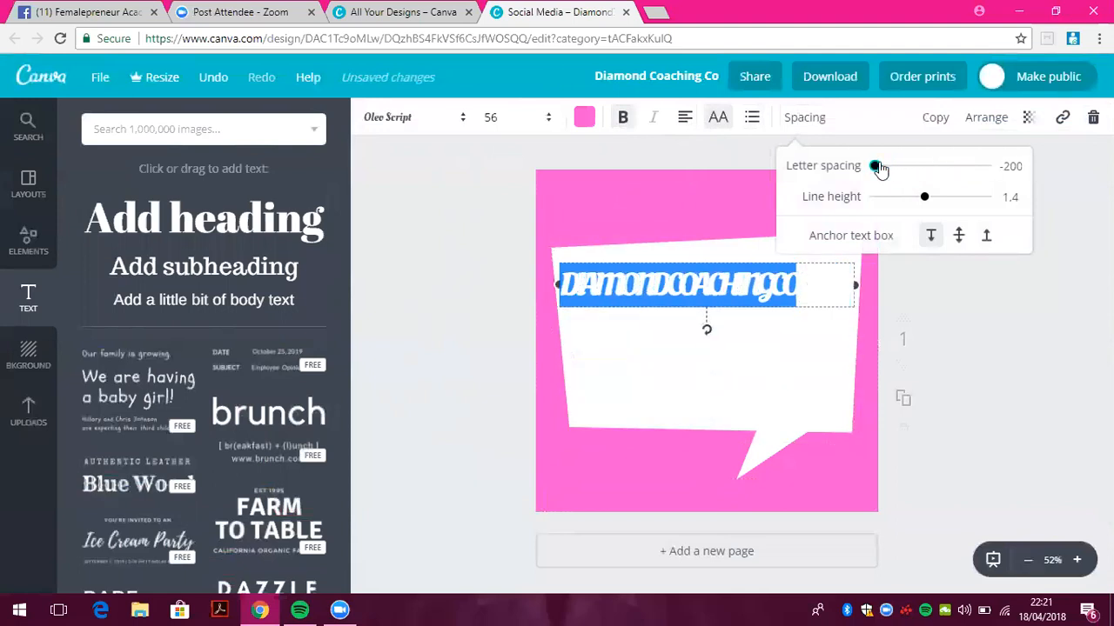
left_click_drag(927, 199, 971, 197)
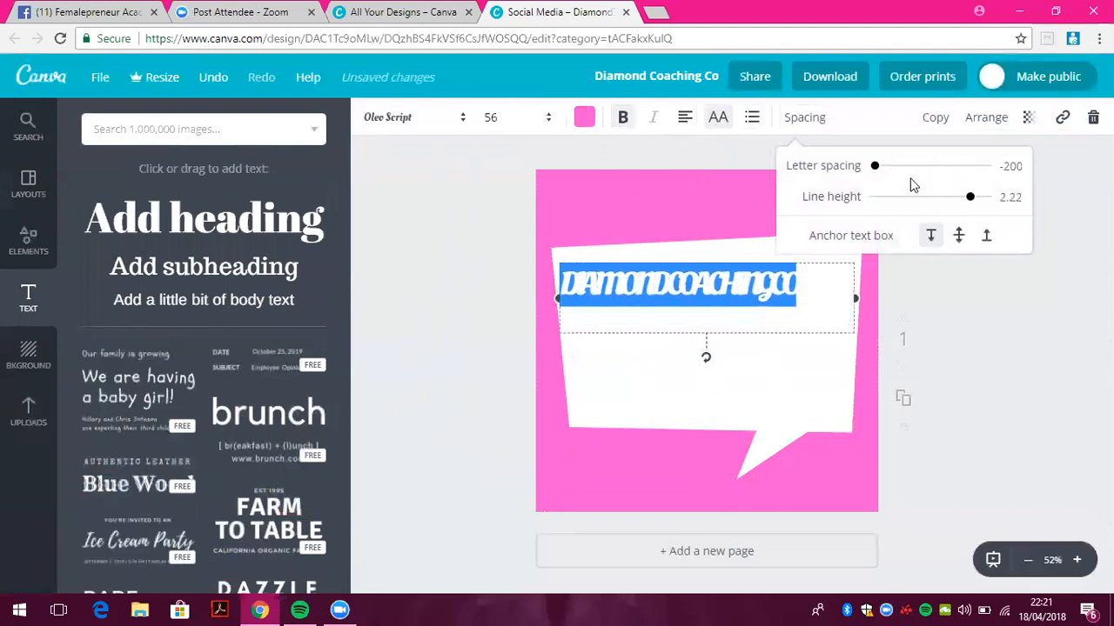
left_click_drag(880, 167, 907, 167)
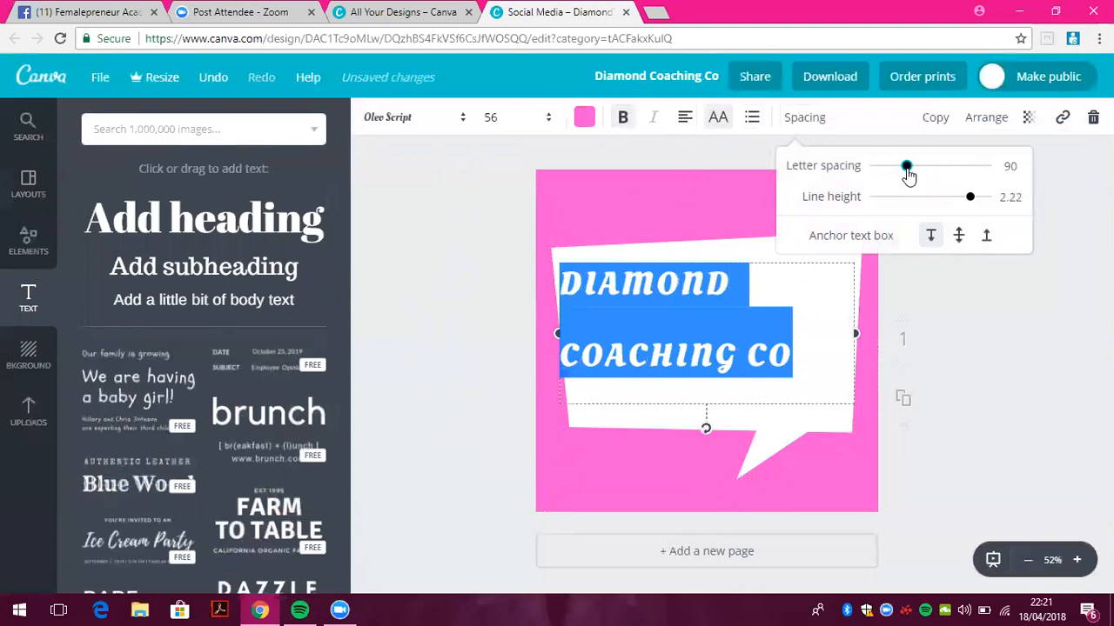
left_click(630, 224)
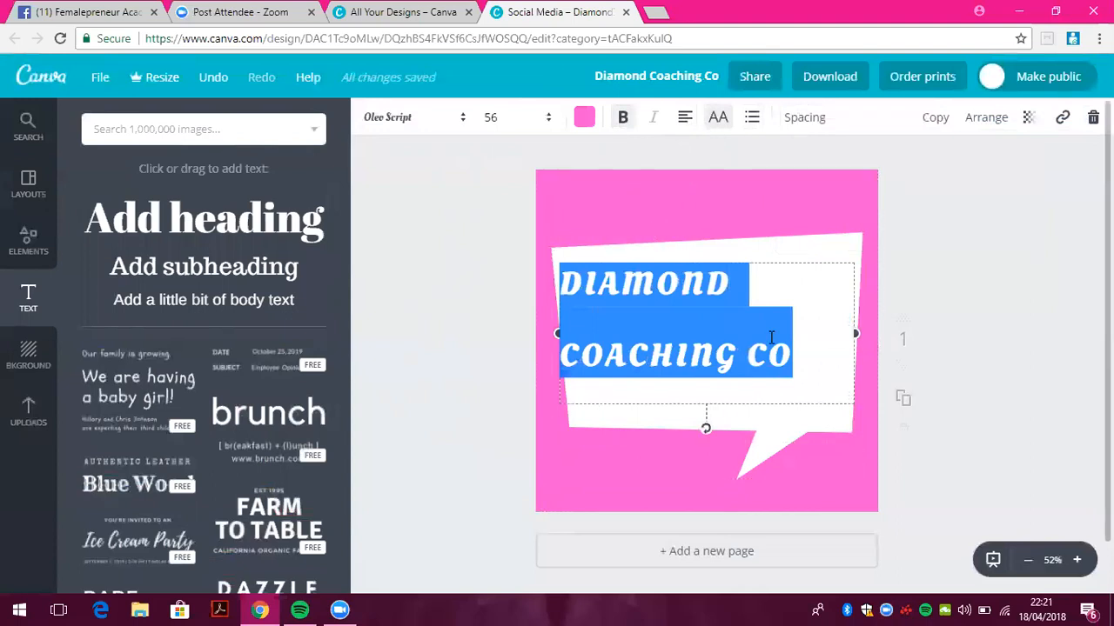
left_click(702, 345)
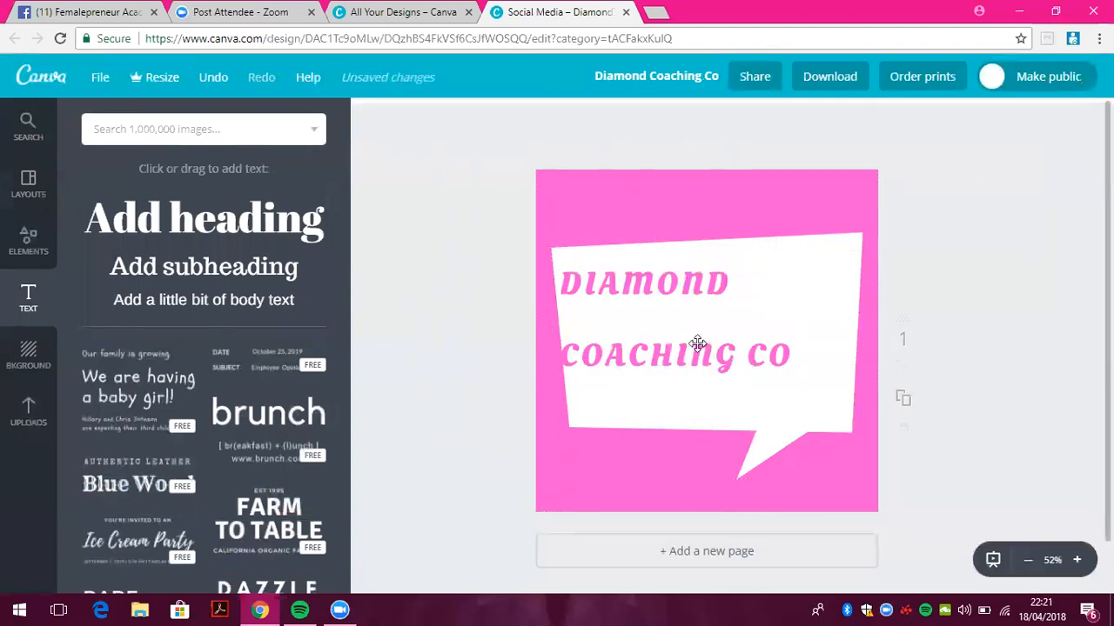
Adjust the heading's transparency, keep it in front of the bubble, and shift it right
left_click(1029, 119)
left_click_drag(1000, 173, 1021, 165)
left_click(991, 119)
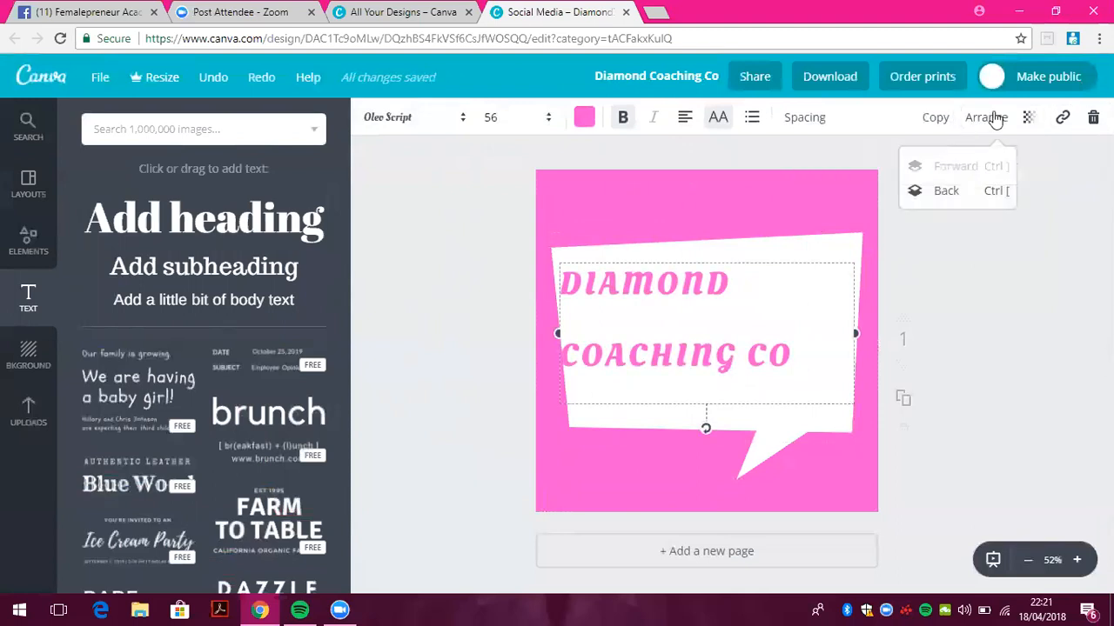
left_click(946, 191)
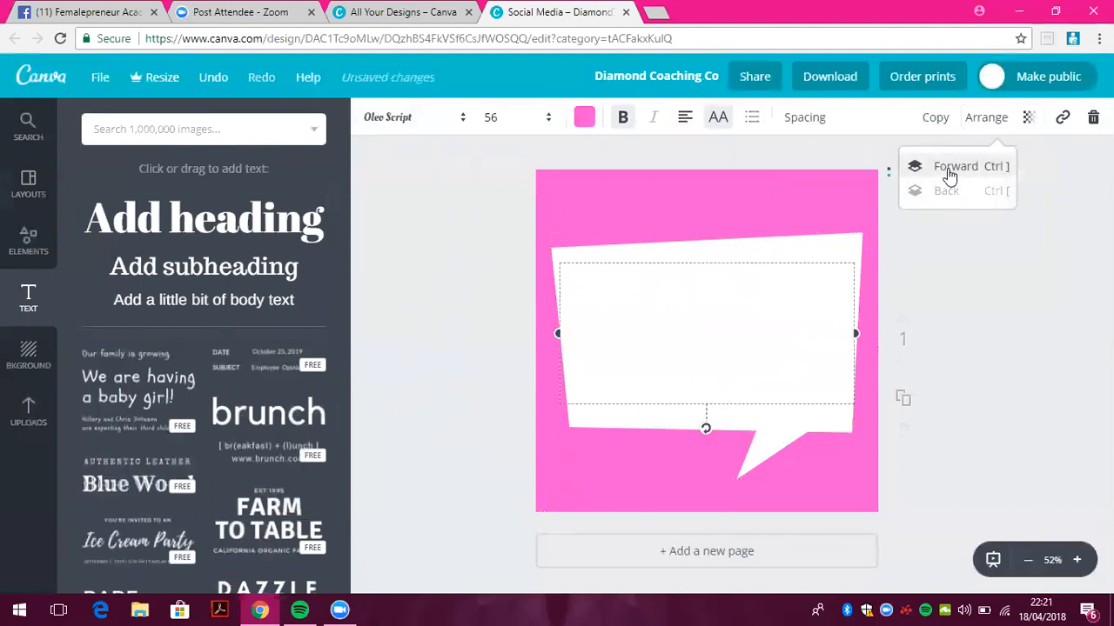
left_click(950, 166)
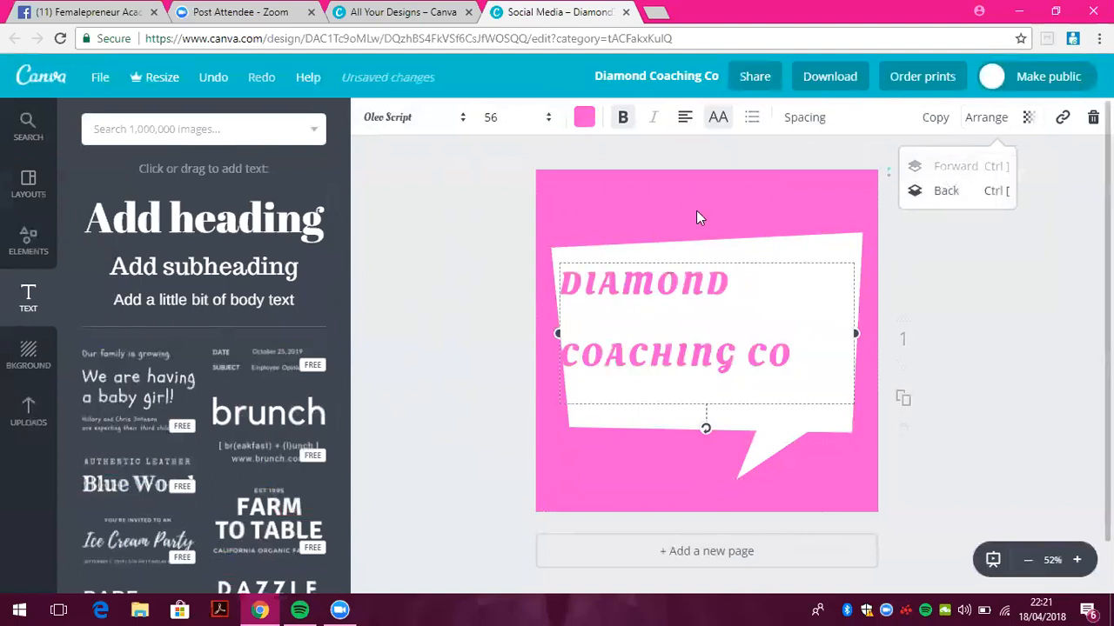
left_click_drag(725, 256, 764, 256)
left_click(30, 130)
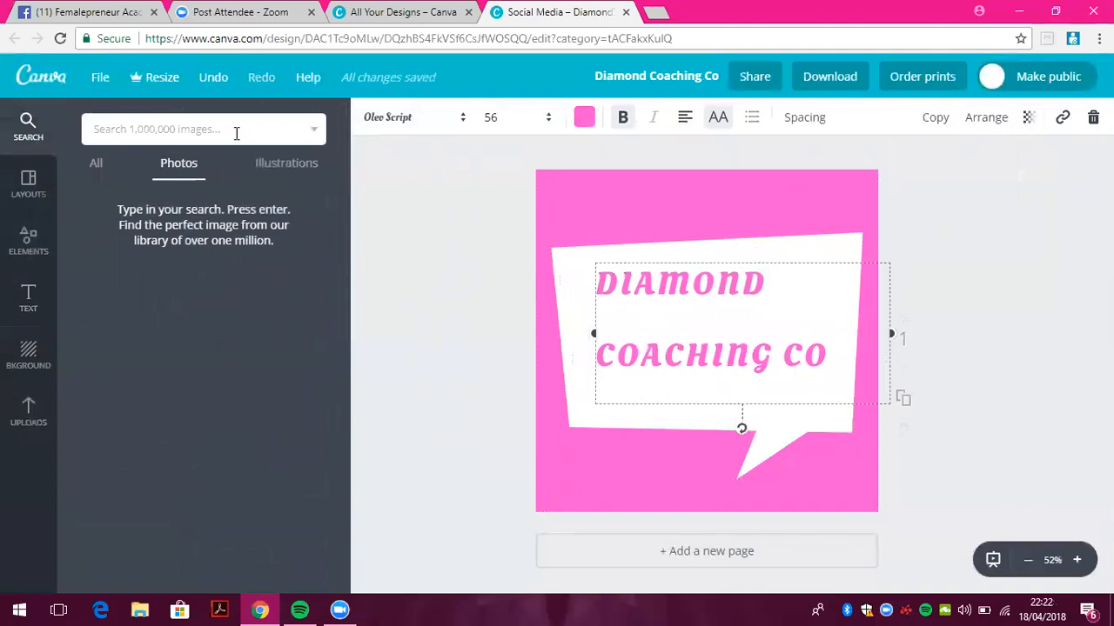
Search photos for 'cat', add the grey cat photo, then delete it
key("Return")
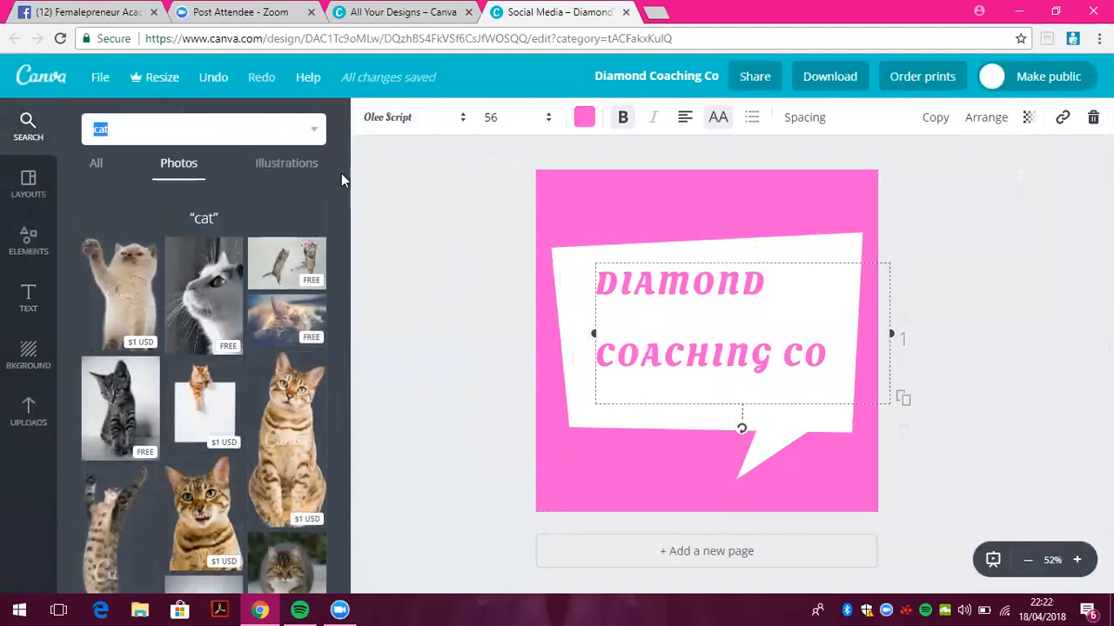
left_click_drag(341, 204, 328, 401)
left_click(107, 355)
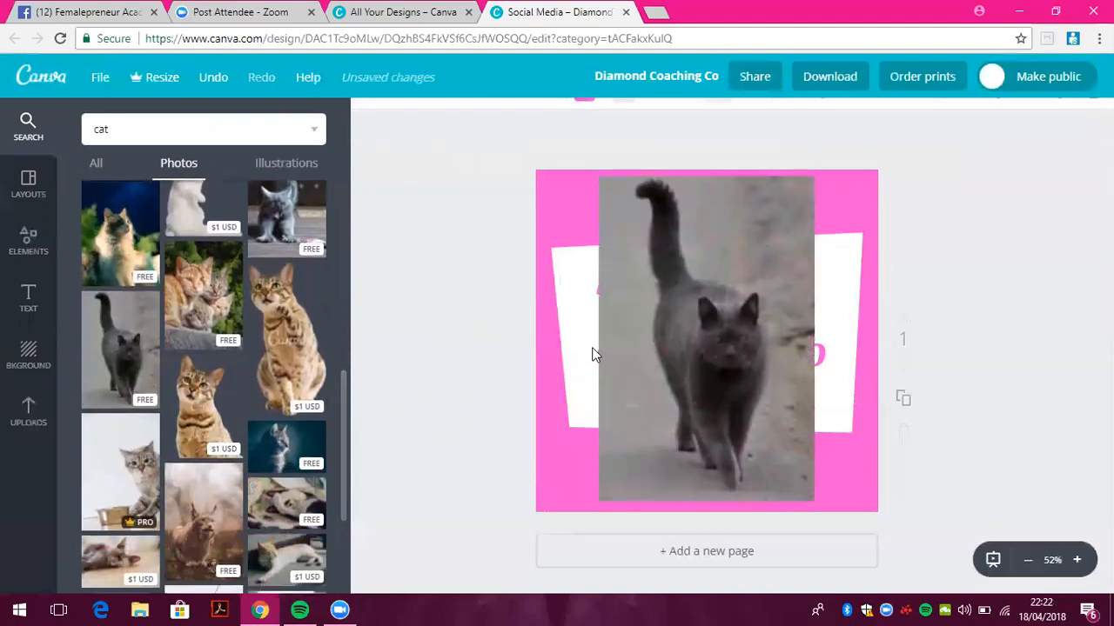
mouse_move(721, 388)
left_mouse_down()
mouse_move(774, 370)
mouse_move(735, 402)
mouse_move(727, 374)
left_mouse_up()
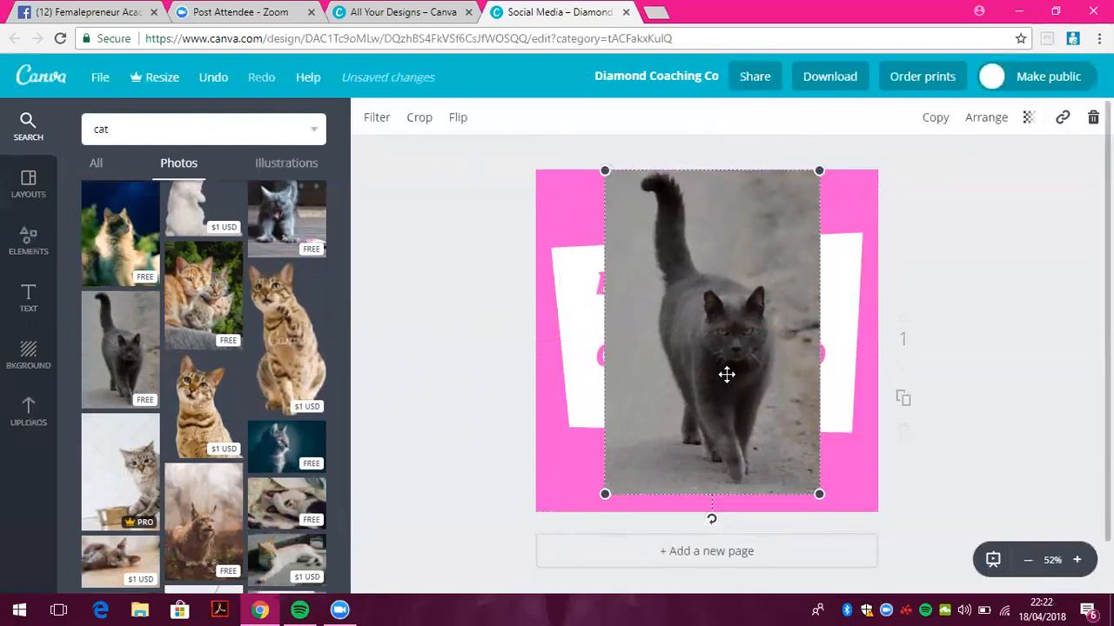
key("Delete")
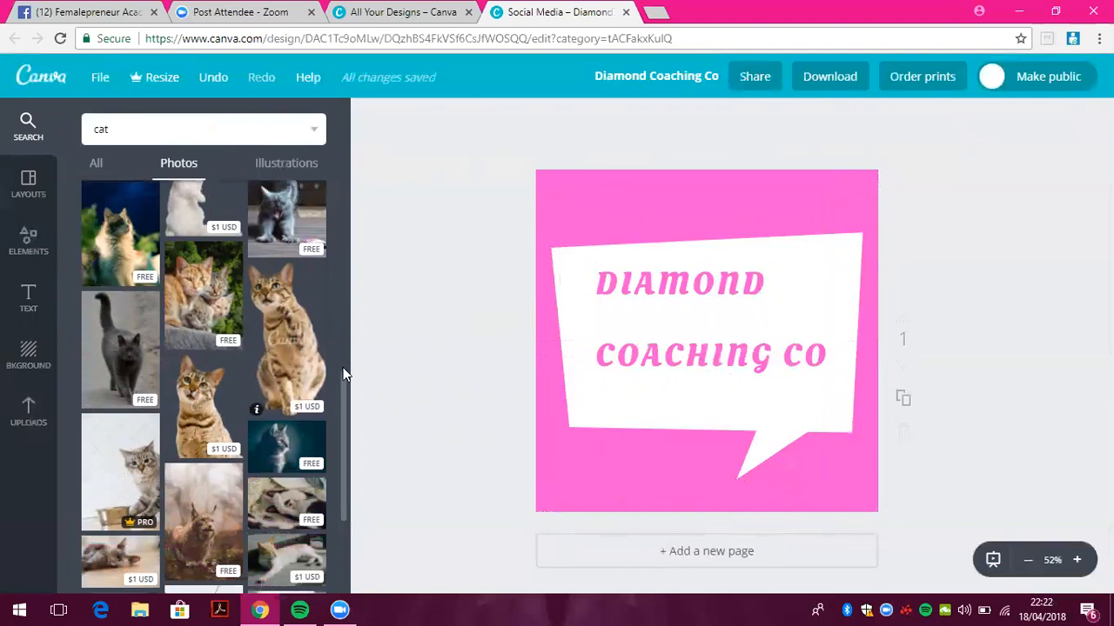
Place the sitting Bengal cat photo, shrinking it and positioning it over the CO text
left_click_drag(341, 414, 360, 219)
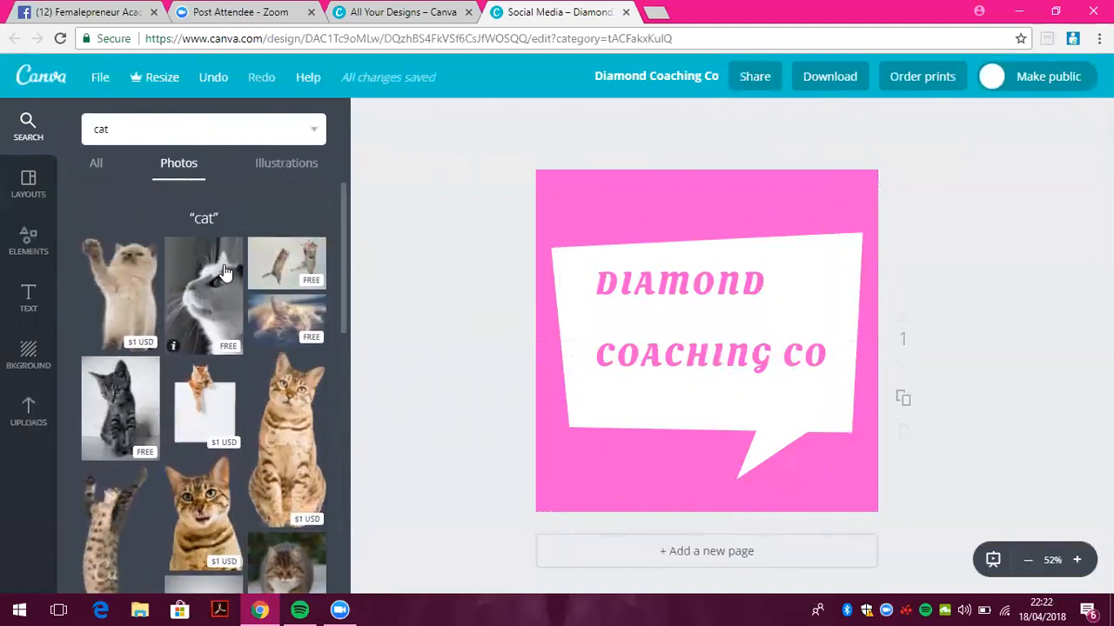
left_click_drag(343, 214, 345, 442)
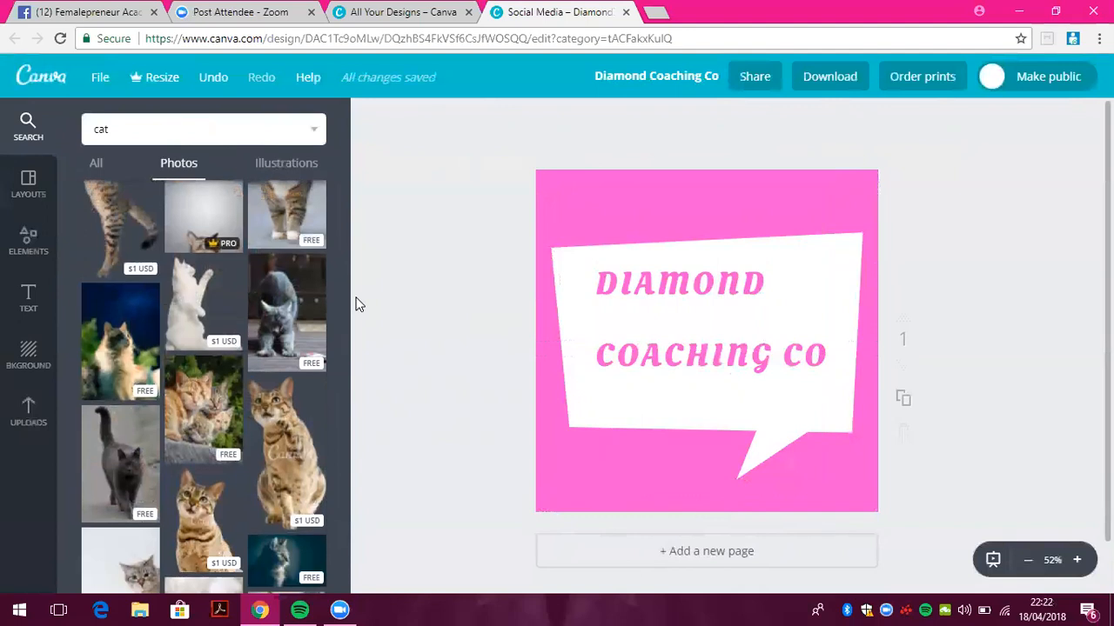
left_click_drag(300, 457, 707, 311)
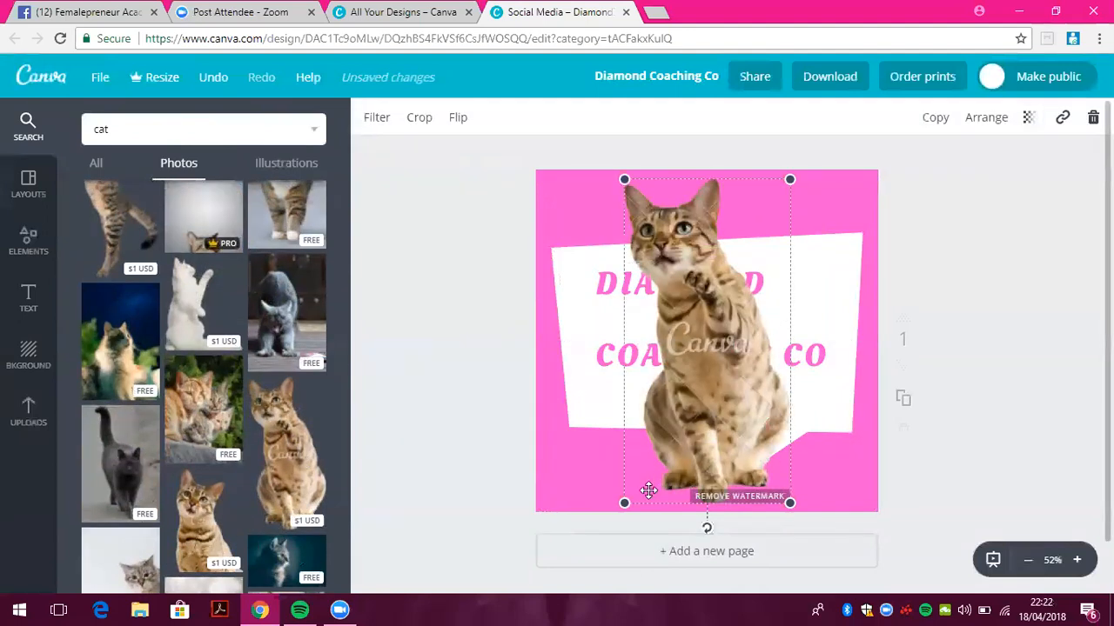
left_click_drag(624, 502, 654, 443)
left_click_drag(739, 409, 859, 348)
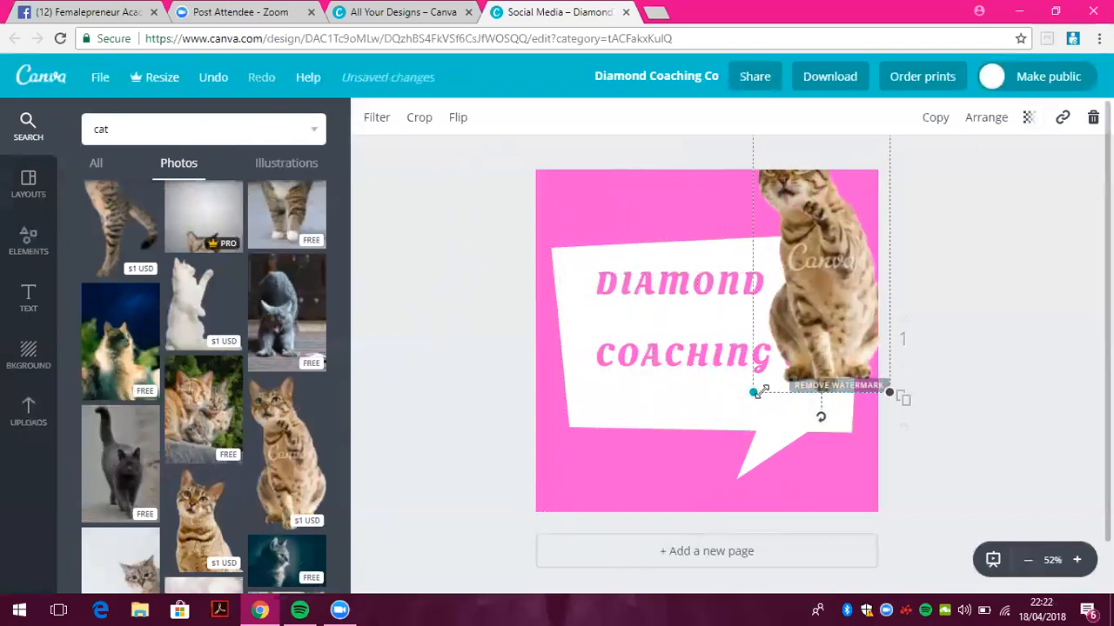
left_click_drag(752, 392, 791, 316)
left_click_drag(848, 259, 827, 267)
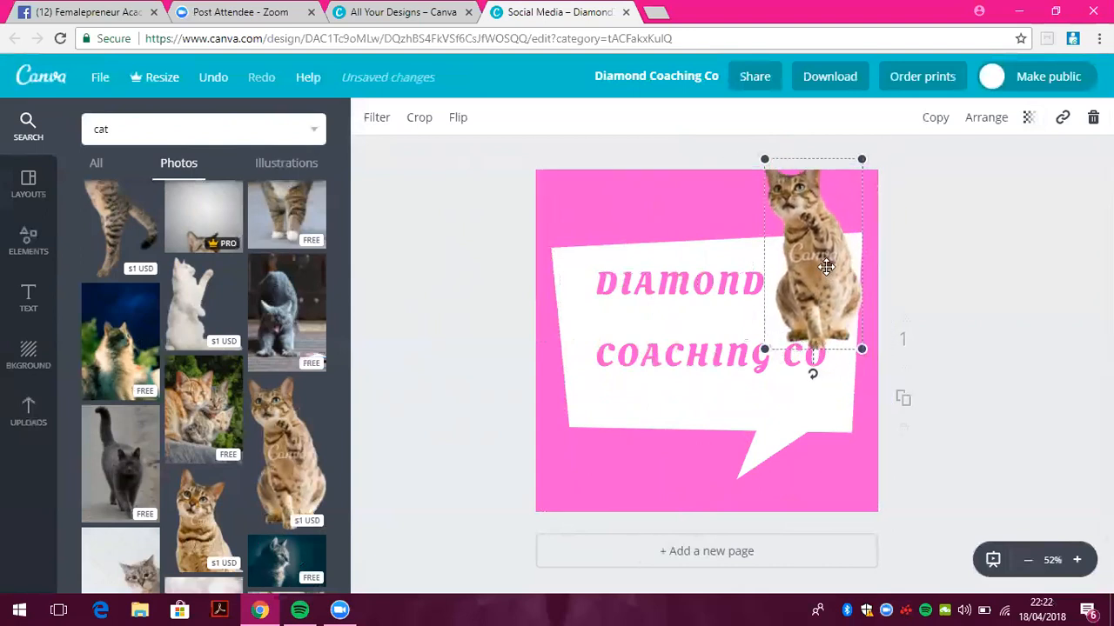
left_click_drag(778, 324, 787, 316)
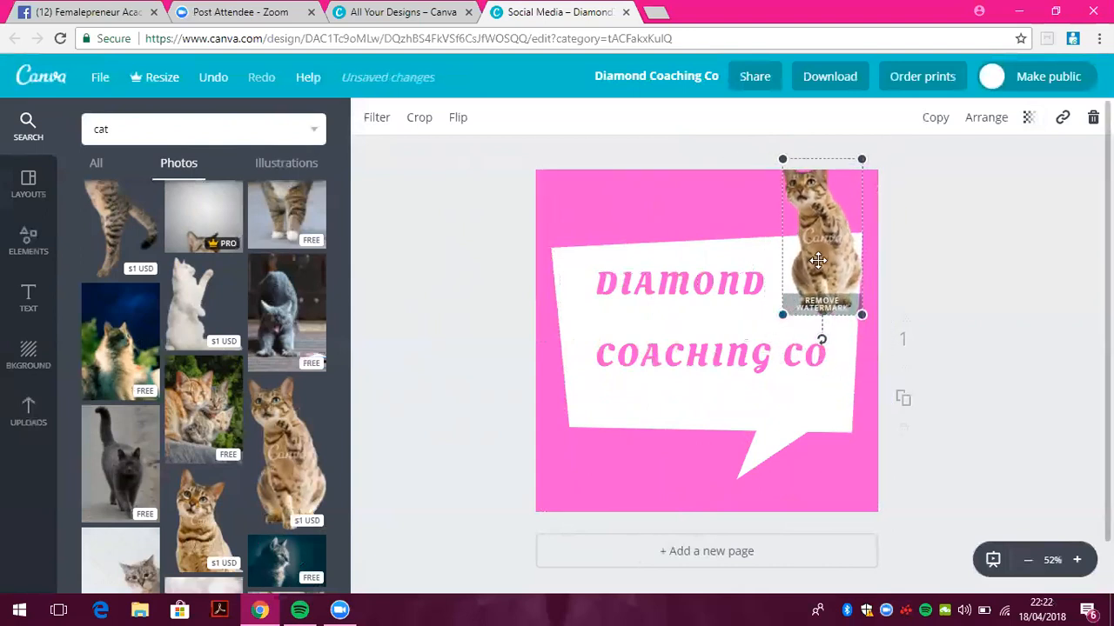
left_click_drag(818, 260, 815, 284)
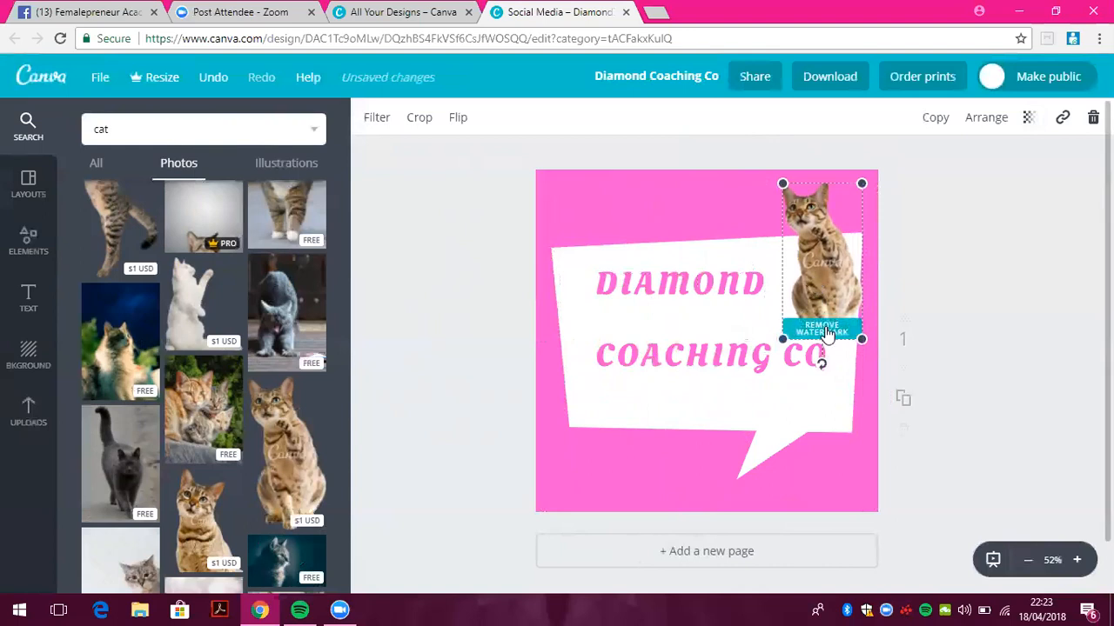
Dismiss the watermark purchase prompt and delete the Bengal cat photo
left_click(825, 330)
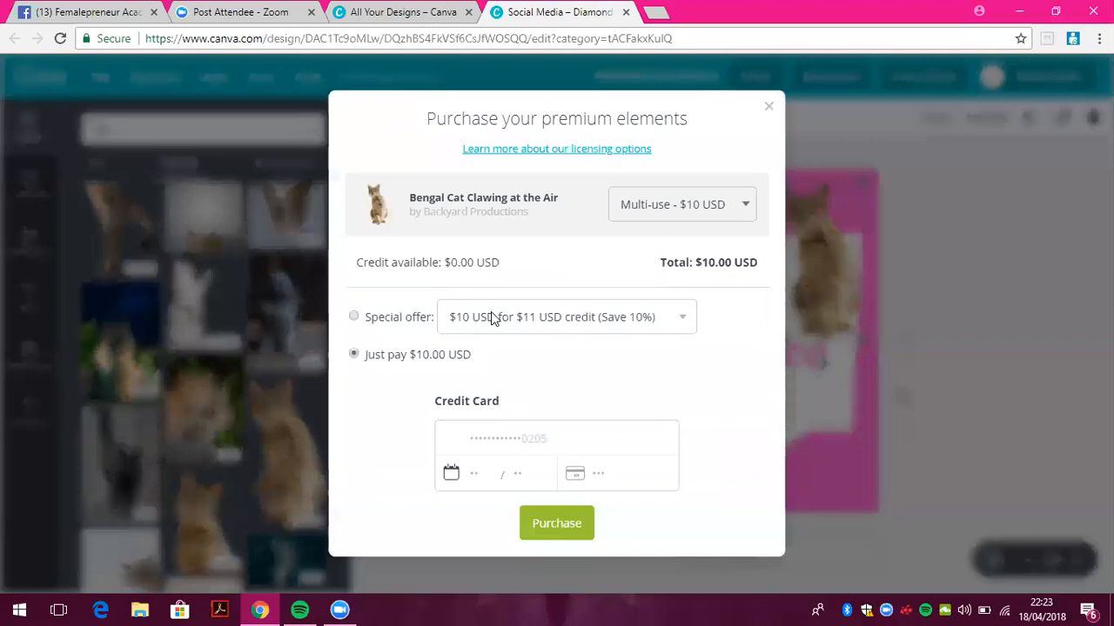
left_click(770, 110)
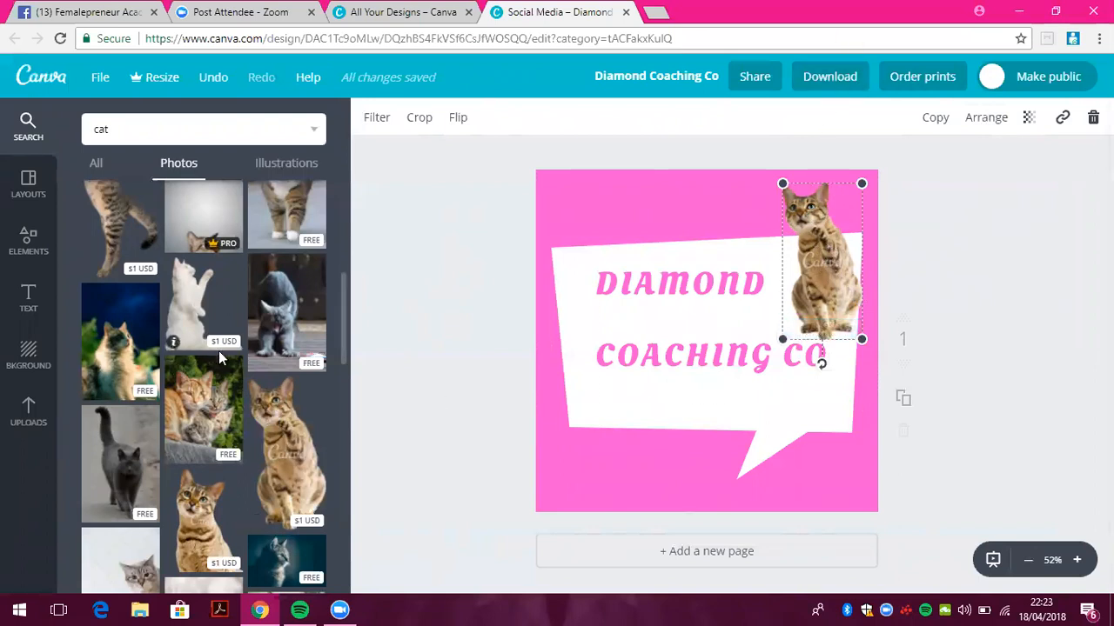
key("Delete")
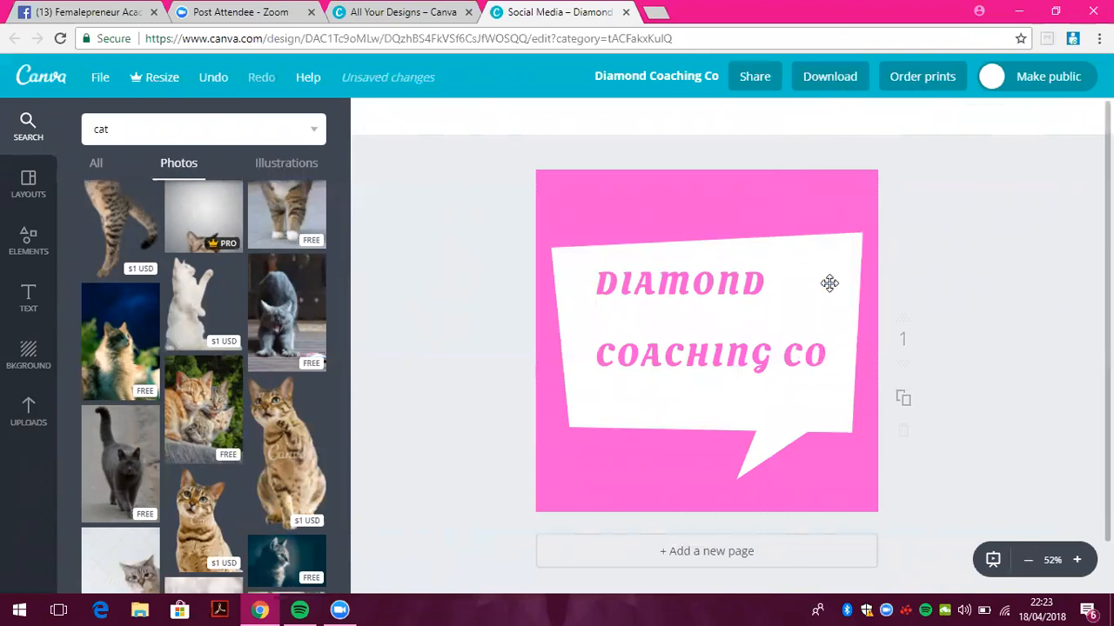
Add a cat photo, shrink it, and move it onto the speech bubble
left_click(121, 353)
left_click_drag(601, 503, 686, 373)
left_click_drag(775, 266, 675, 339)
Add a second page and change its pink background to white
left_click(728, 552)
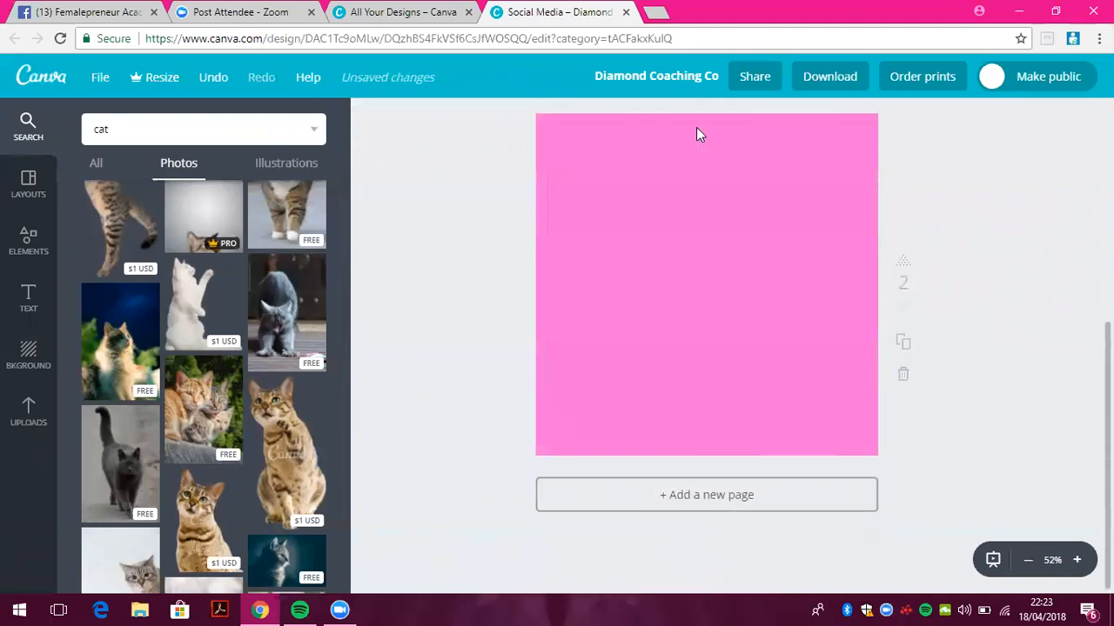
left_click(666, 177)
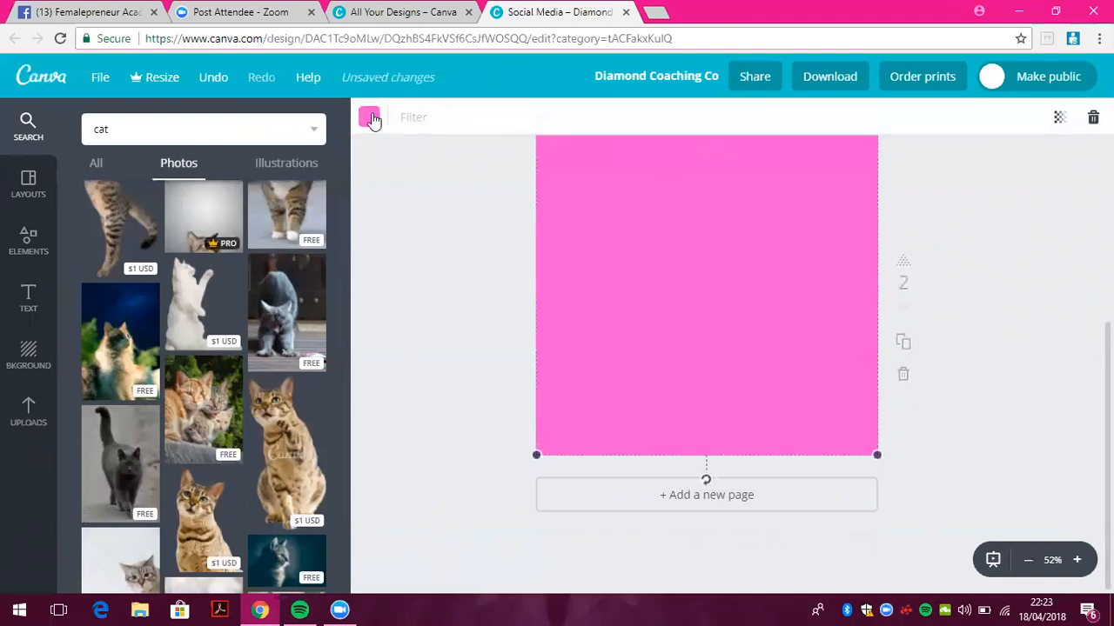
left_click(369, 116)
left_click(514, 347)
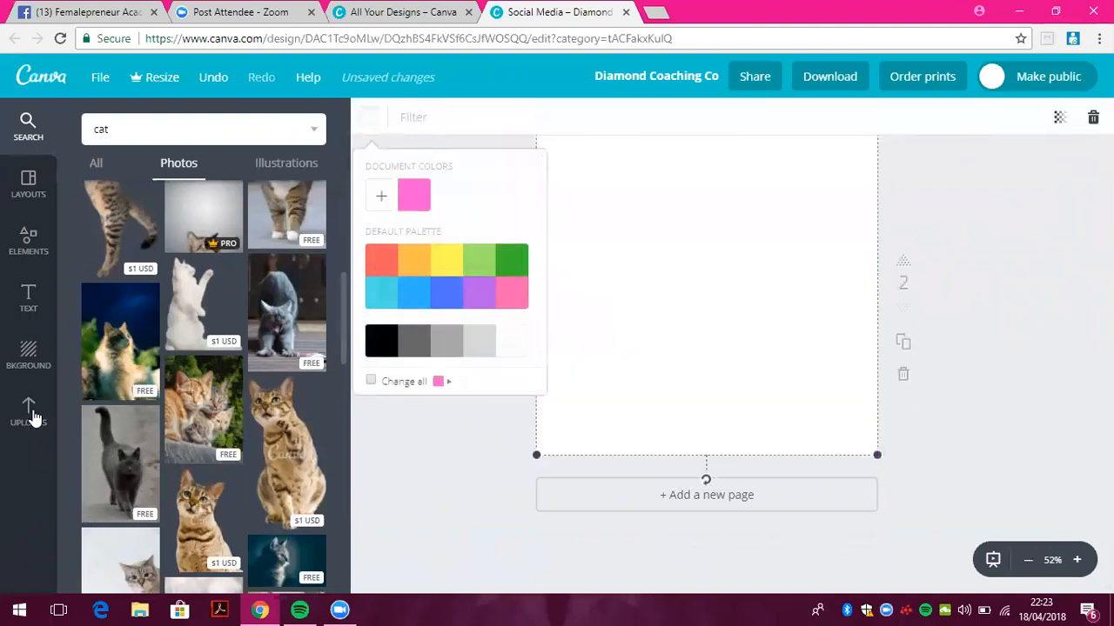
left_click(30, 411)
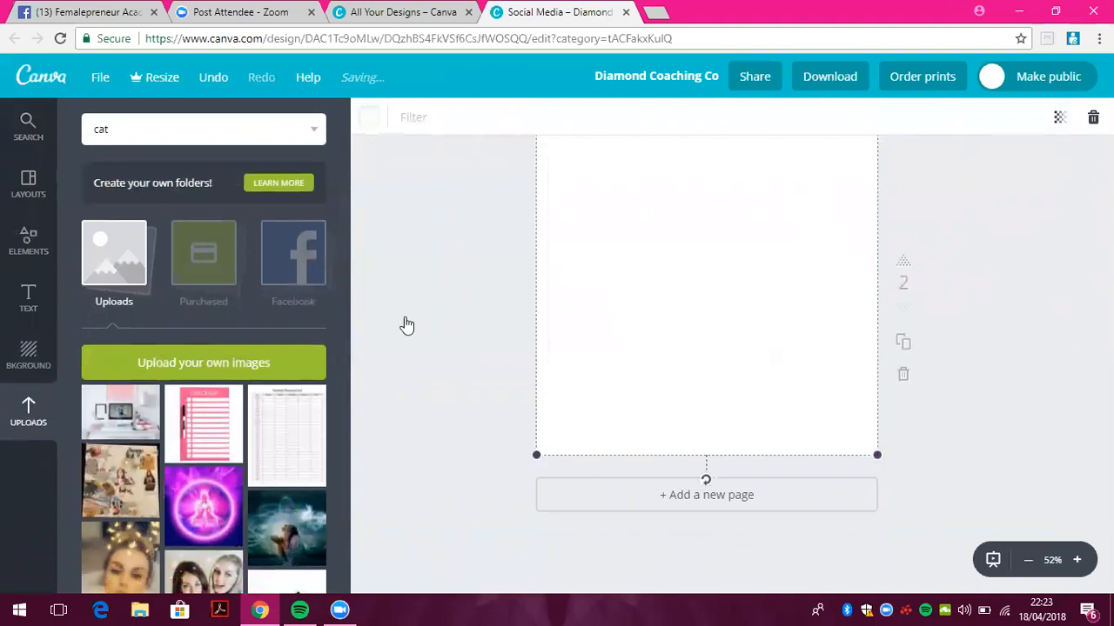
Cancel the file upload and add the white marble texture from Uploads to page 2
left_click_drag(1109, 470, 1109, 438)
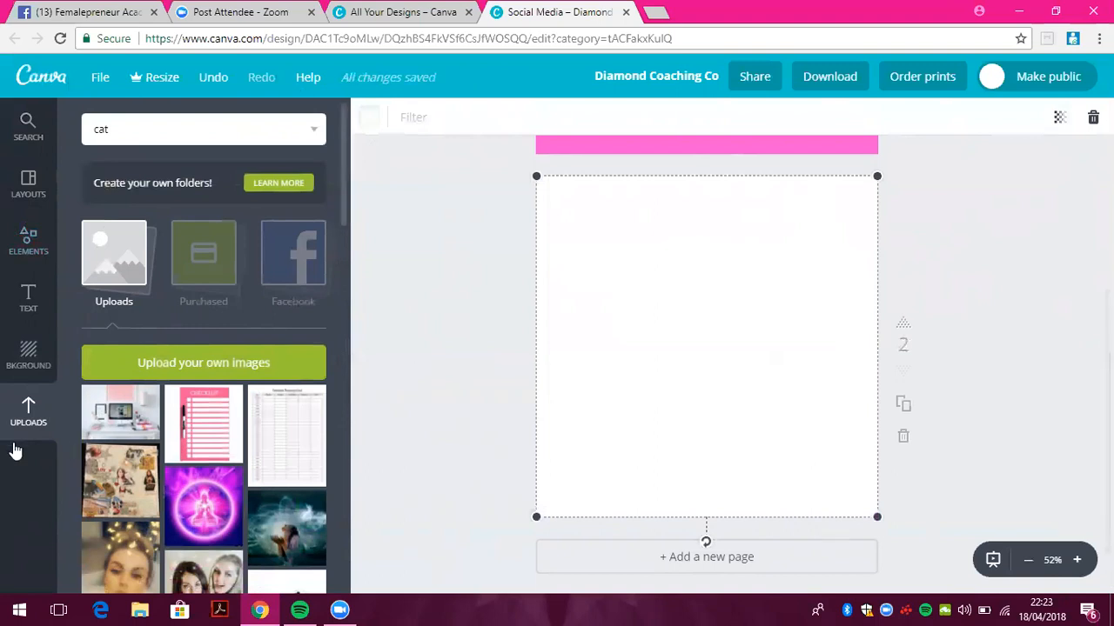
left_click(222, 362)
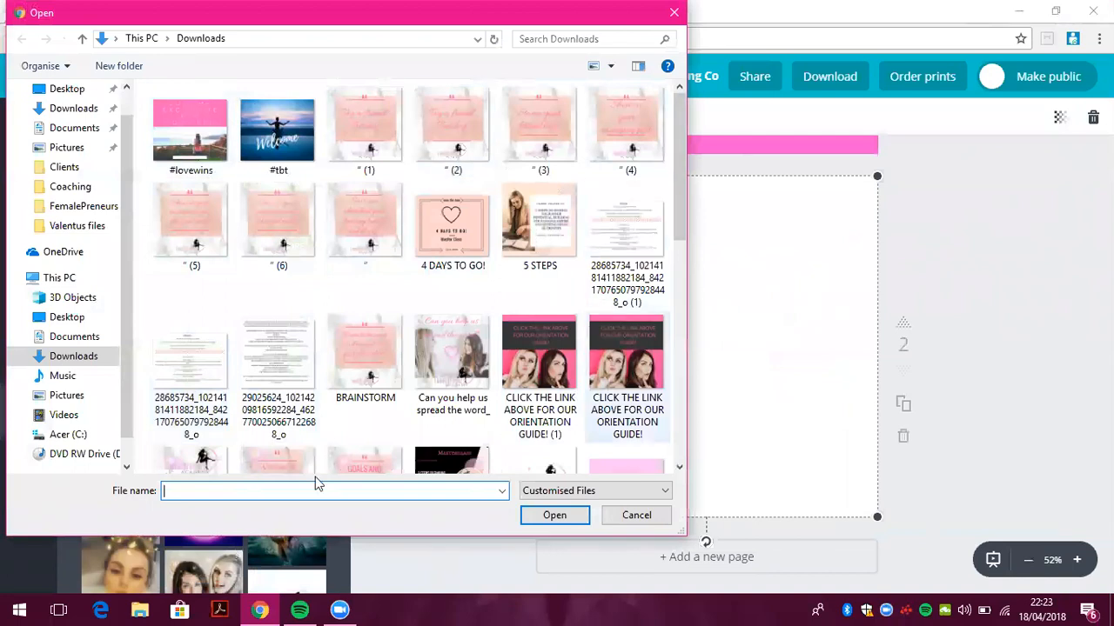
left_click_drag(682, 153, 674, 182)
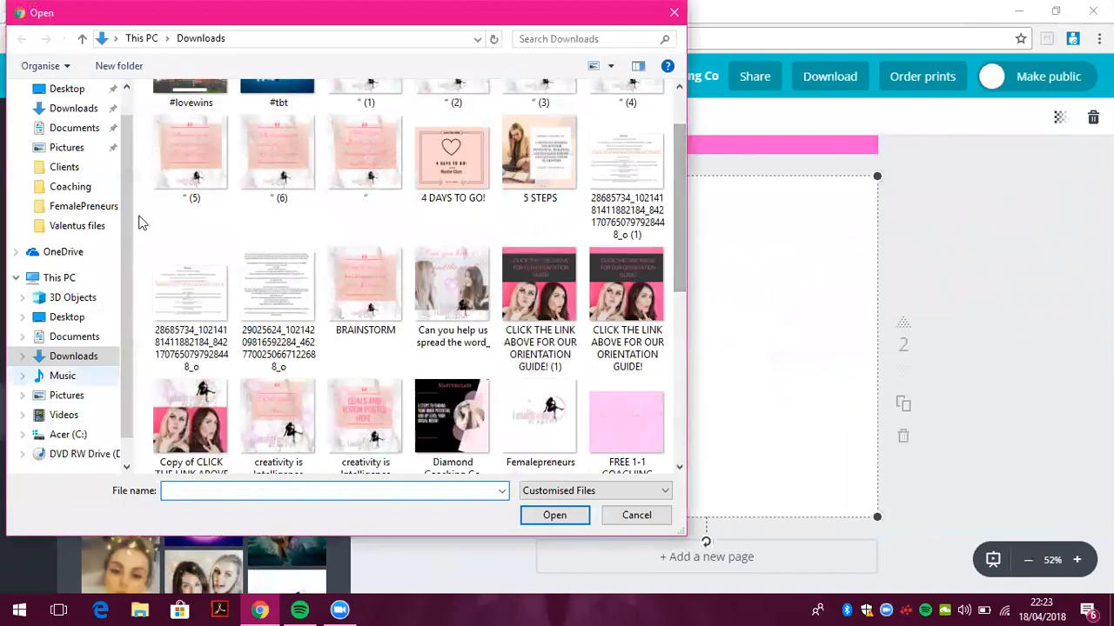
key("Escape")
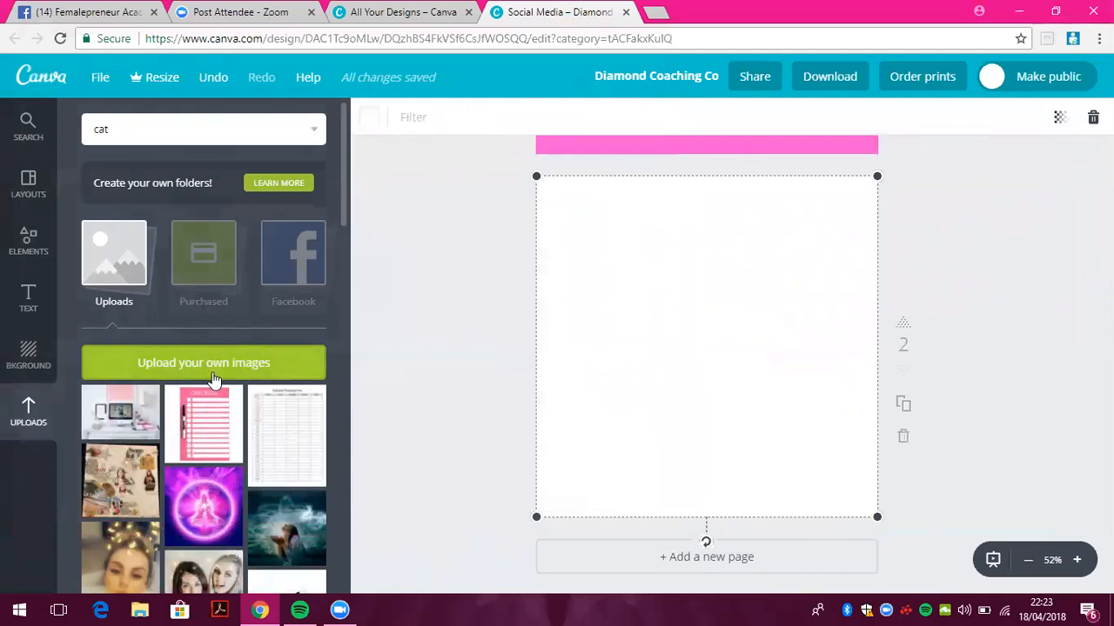
left_click_drag(345, 170, 351, 291)
scroll(351, 289, "down", 5)
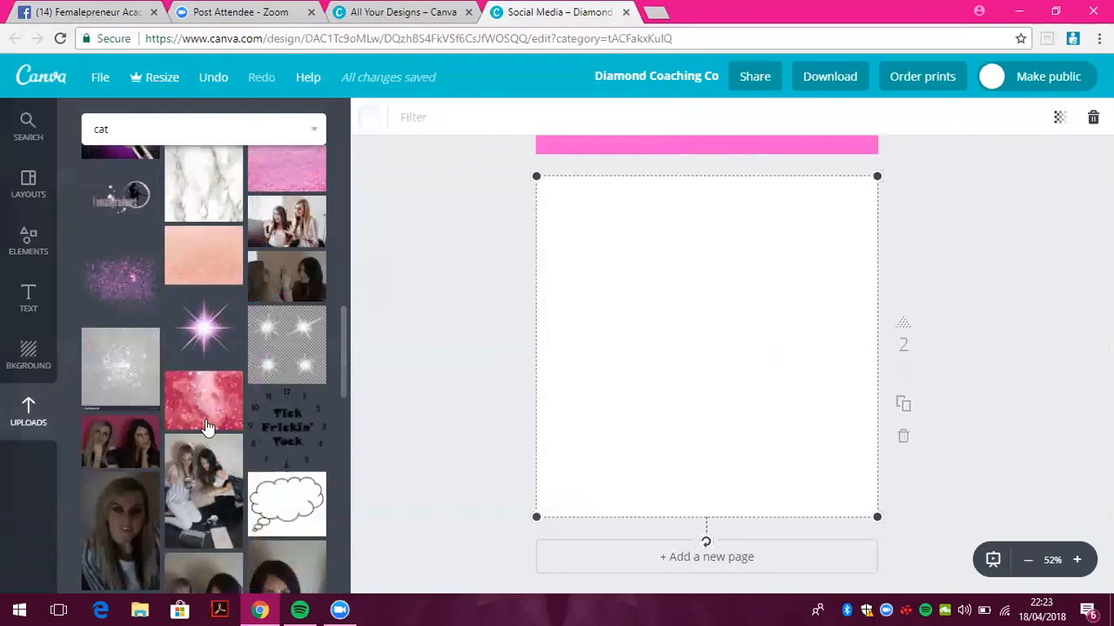
left_click(212, 181)
Stretch the marble image over page 2 and set its transparency to 91
left_click_drag(545, 184, 517, 157)
left_click_drag(881, 509, 908, 535)
left_click(1059, 117)
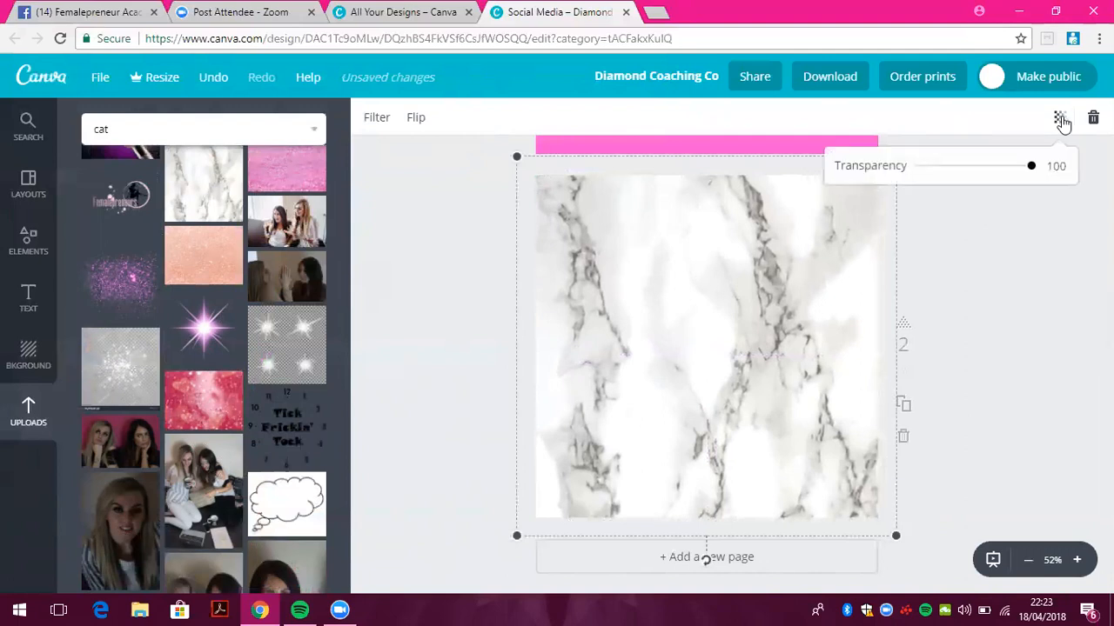
left_click_drag(1024, 171, 1024, 178)
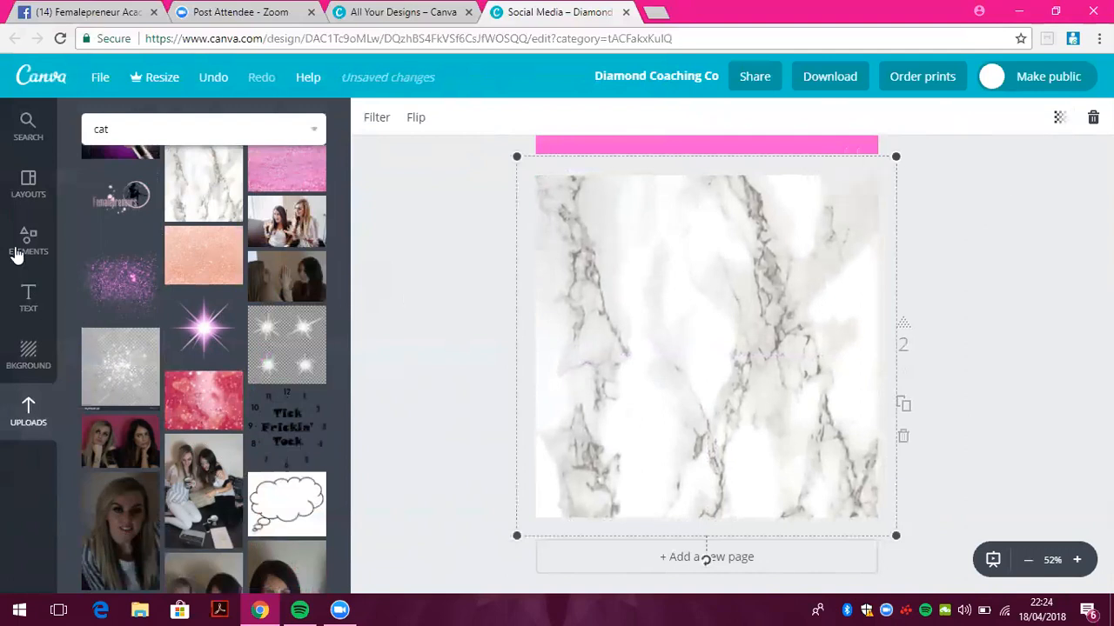
Browse the free stock photos under Elements
left_click(20, 252)
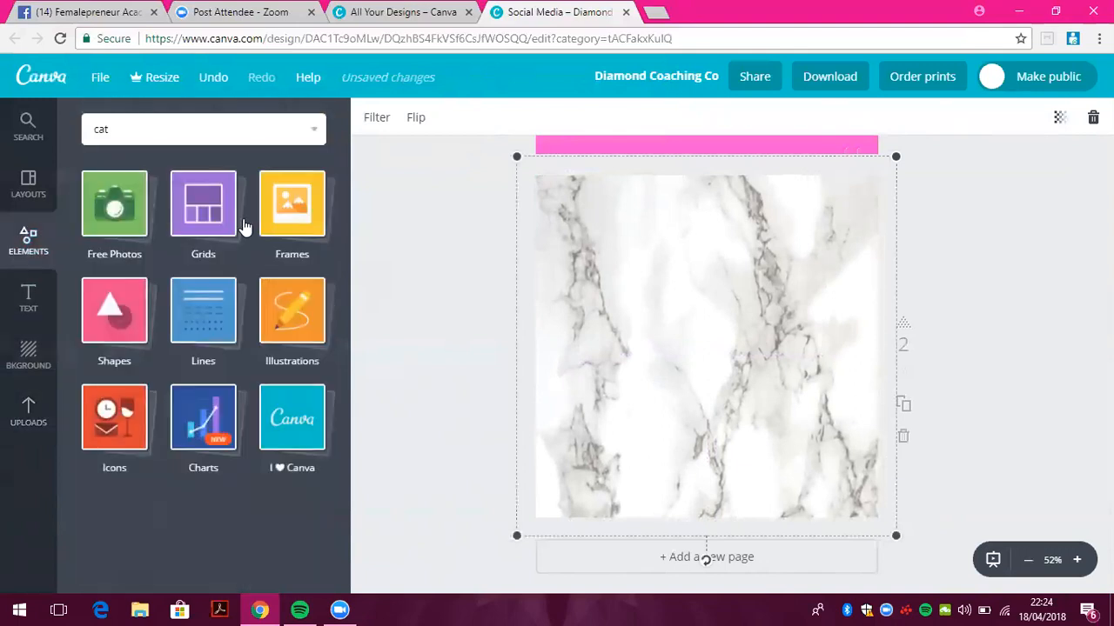
left_click(127, 222)
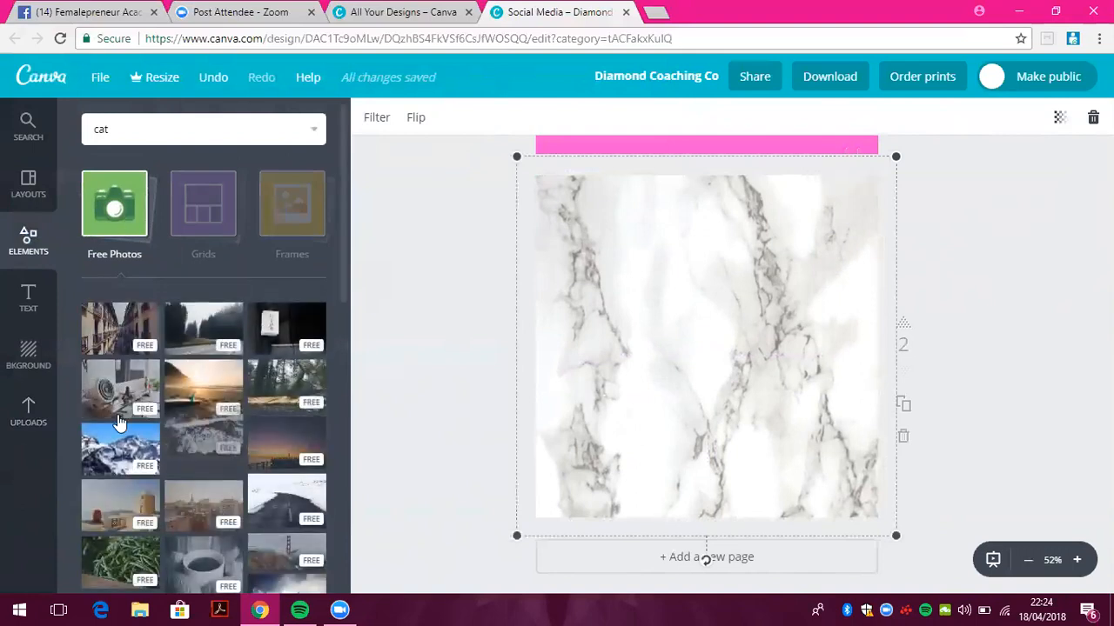
scroll(351, 194, "down", 1)
left_click_drag(350, 194, 341, 124)
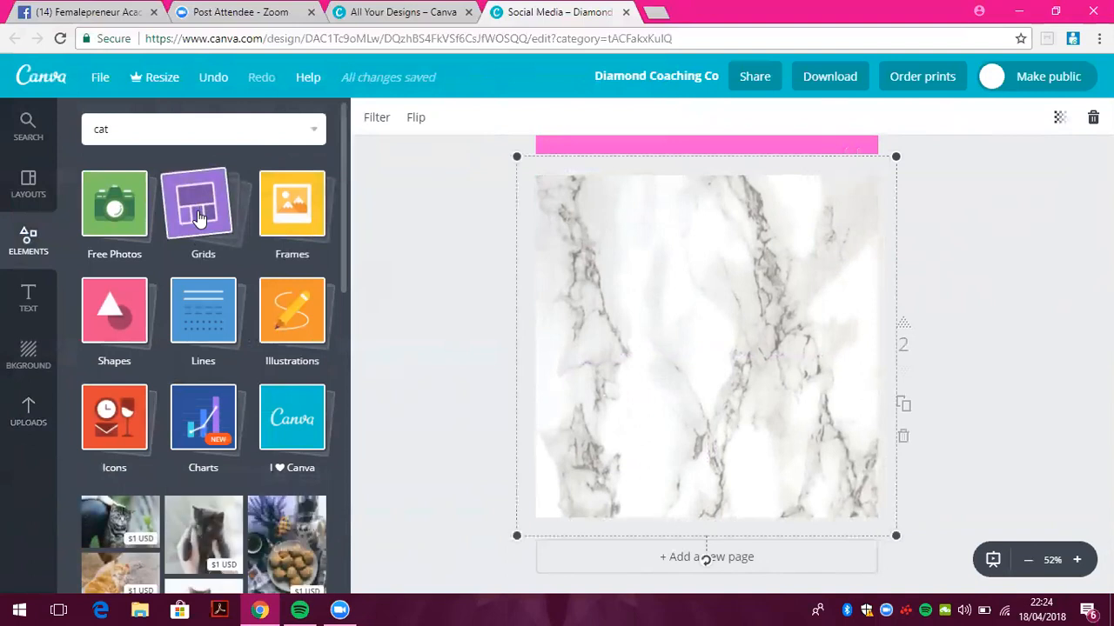
Add a three-cell grid to page 2 with the photo of two women in the top cell
left_click(198, 216)
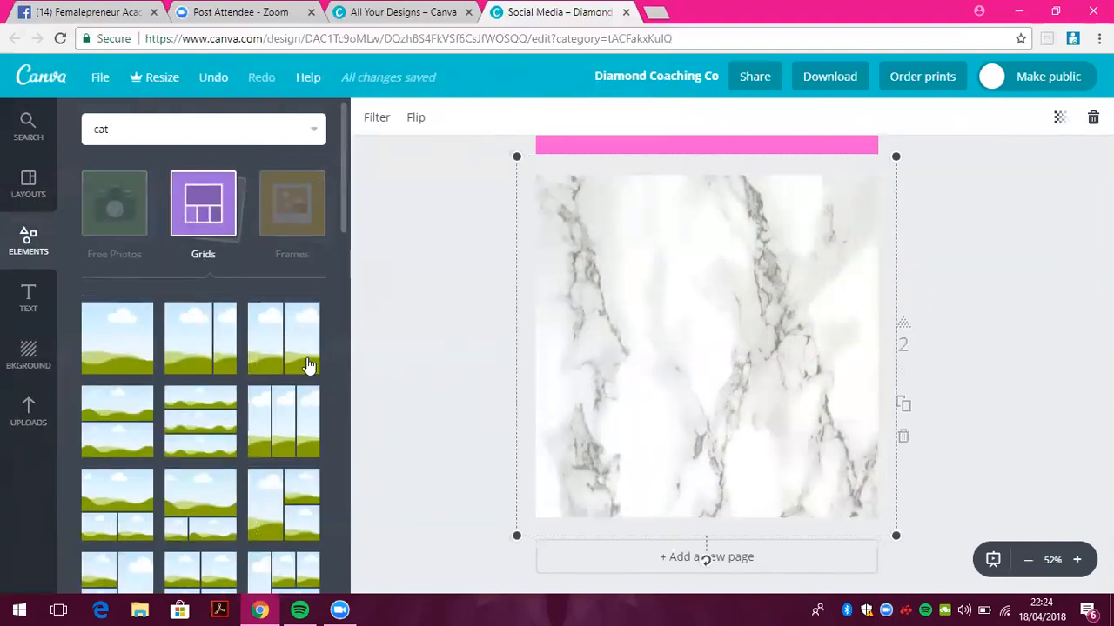
left_click(131, 513)
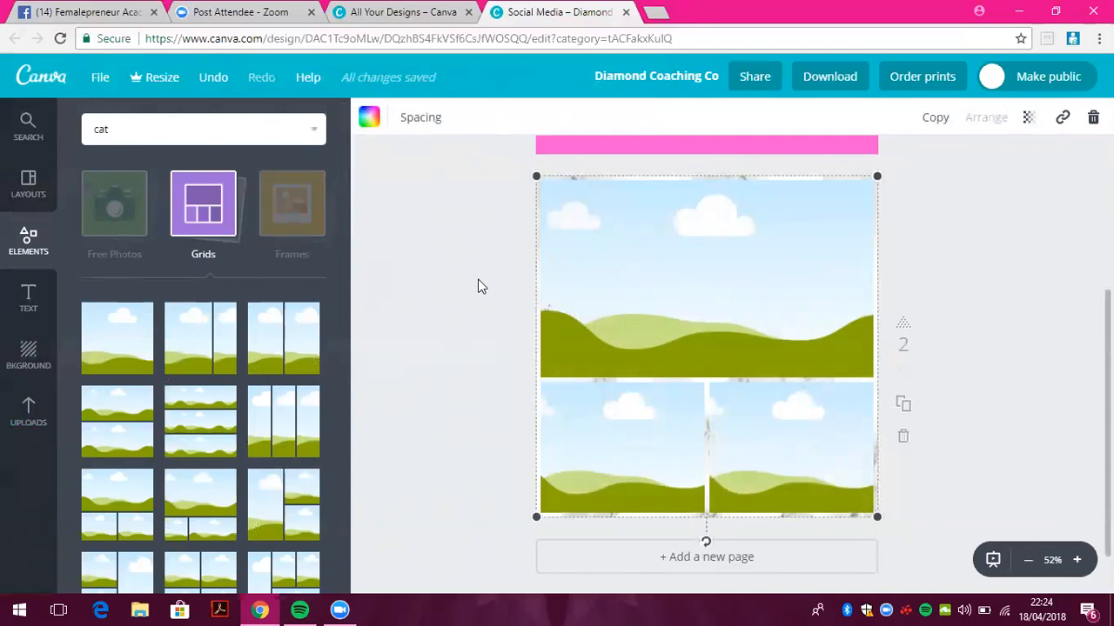
left_click(29, 415)
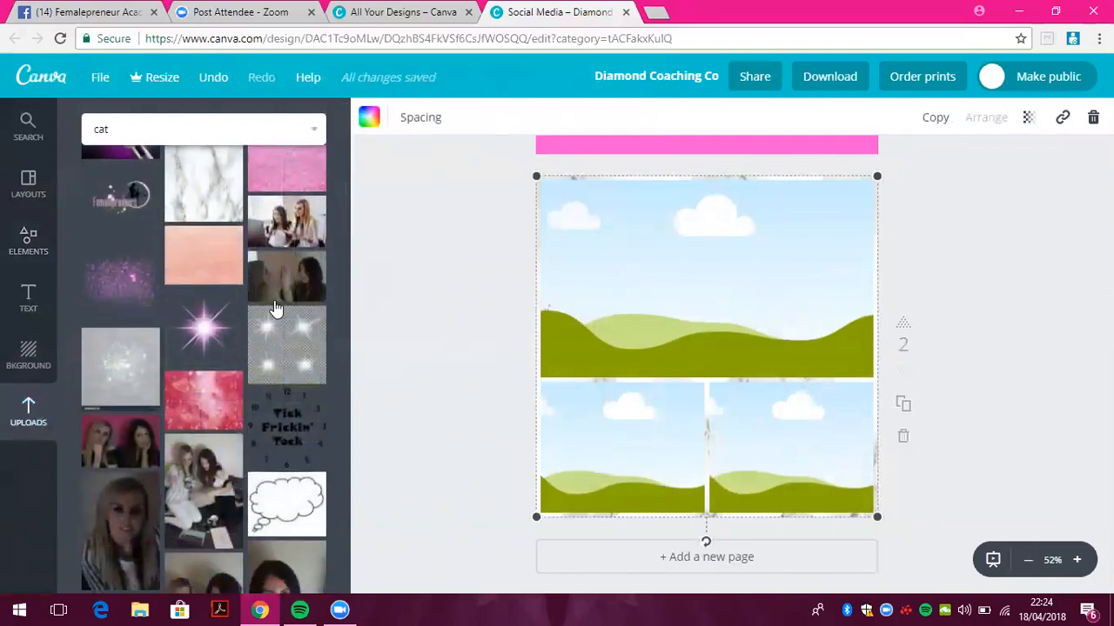
left_click(289, 238)
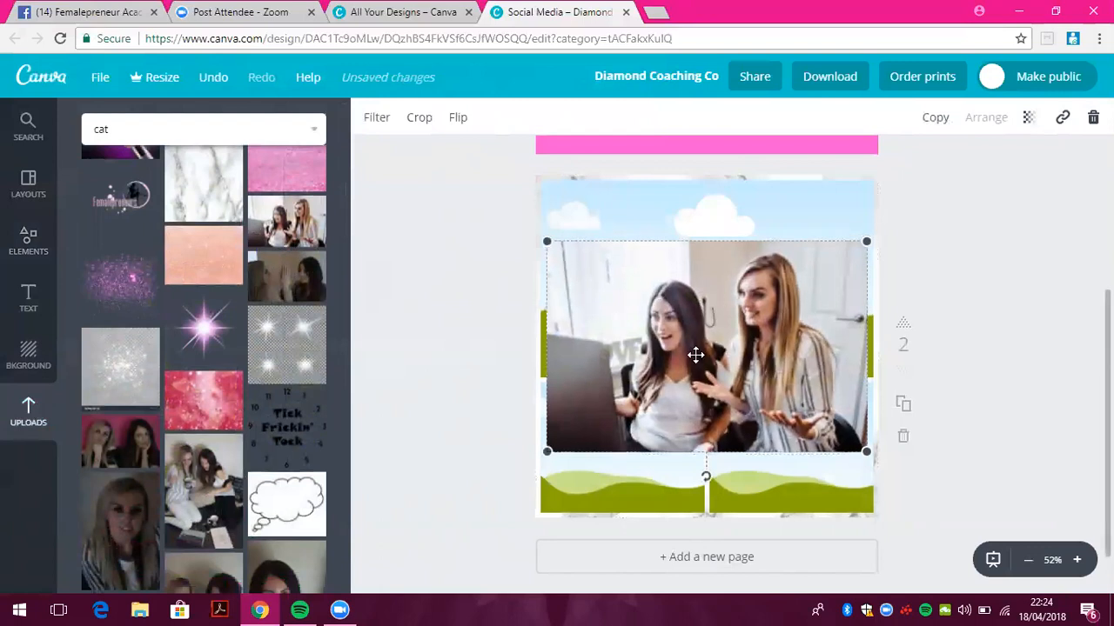
left_click_drag(695, 355, 692, 293)
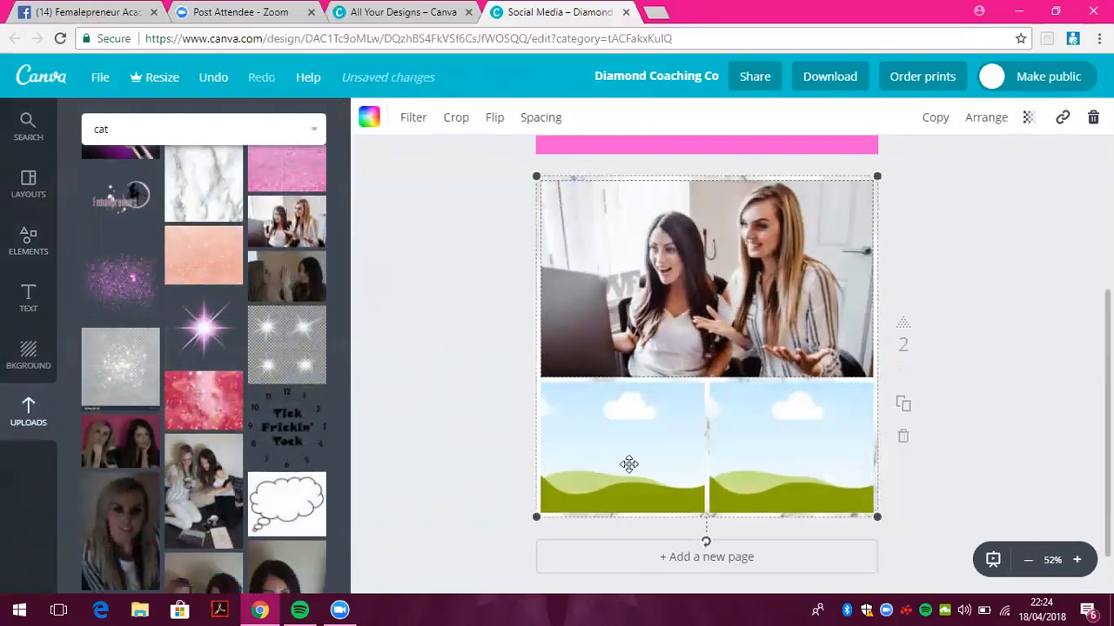
Fill both bottom grid cells with pink
left_click(369, 116)
left_click(511, 295)
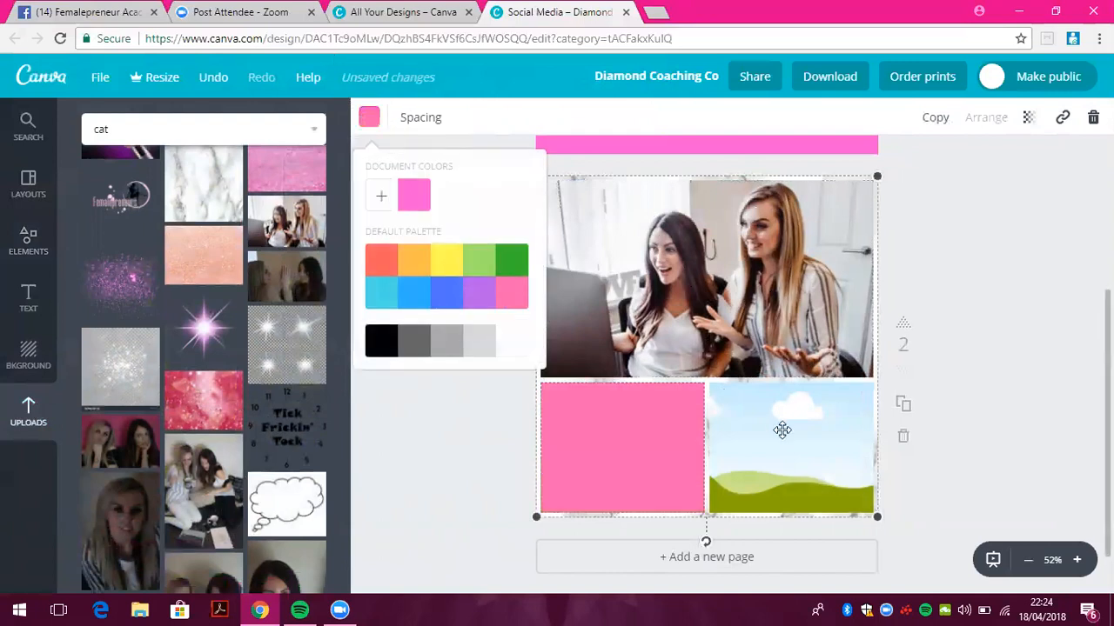
left_click(784, 430)
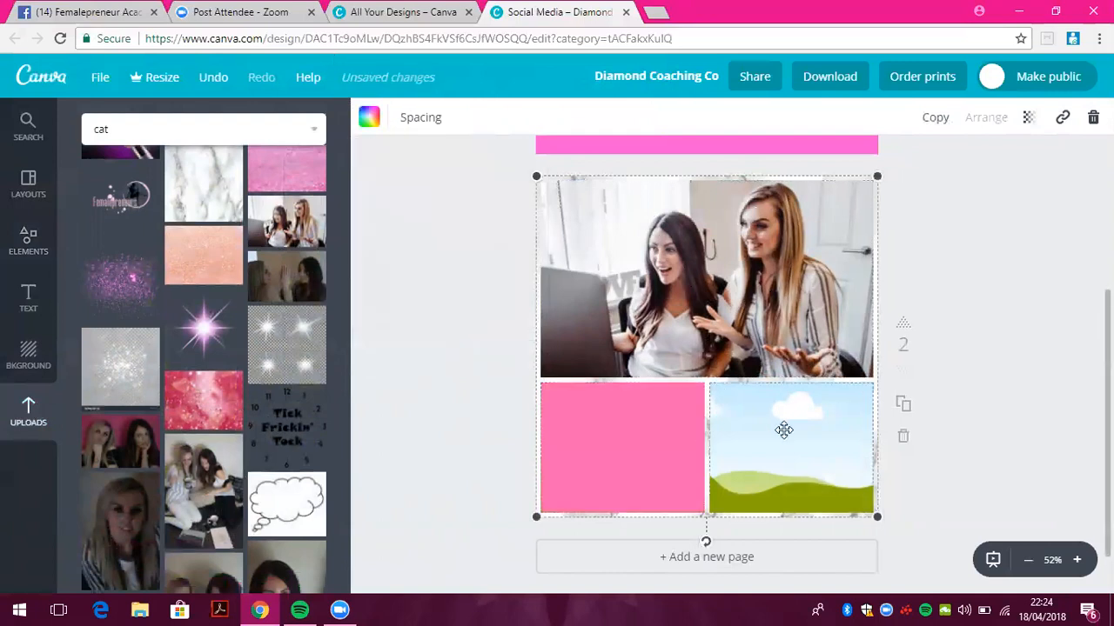
left_click(369, 118)
left_click(513, 294)
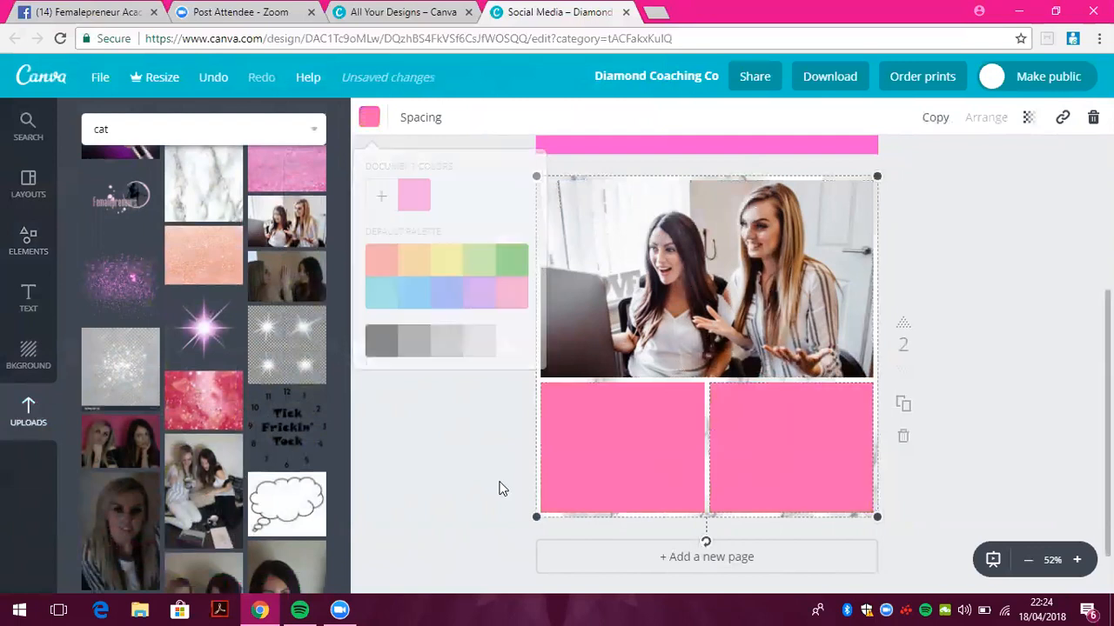
left_click(31, 299)
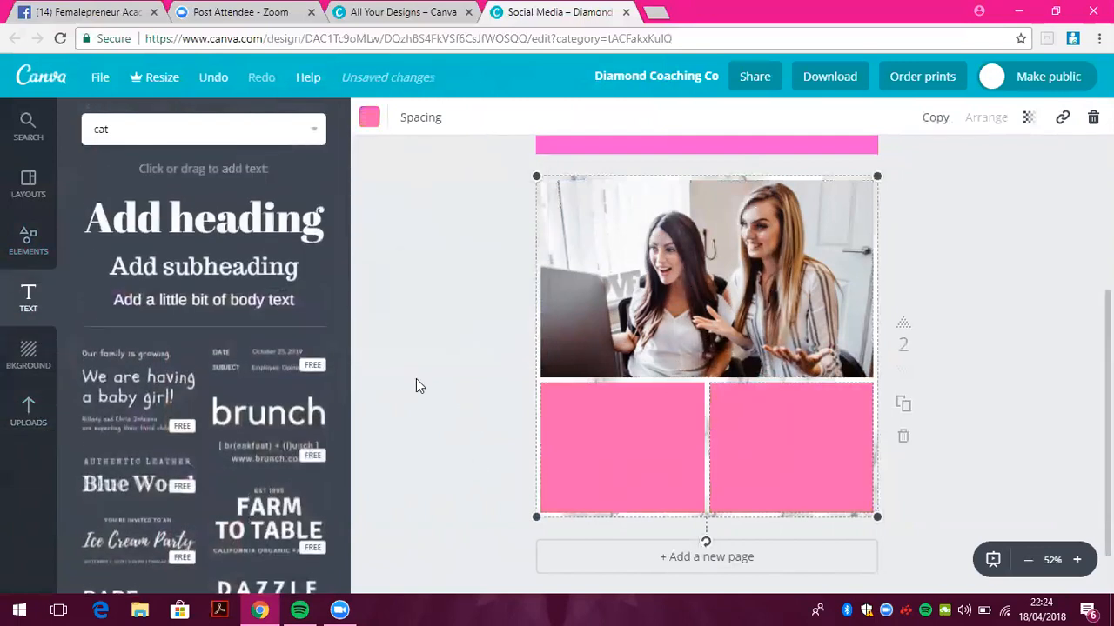
Add a subheading in the left pink cell reading 'Join us live on our biz page at 8pm tonight!'
left_click_drag(262, 276, 640, 400)
double_click(735, 349)
left_click(647, 412)
key("BackSpace")
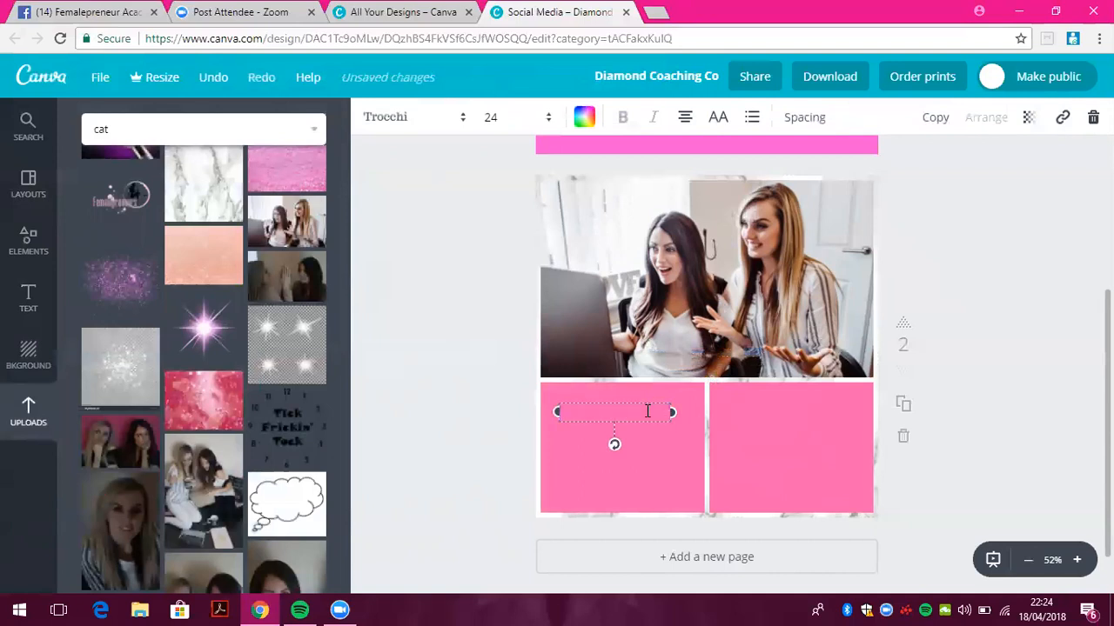
type("J")
key("Caps_Lock")
type("oin us live")
type("o")
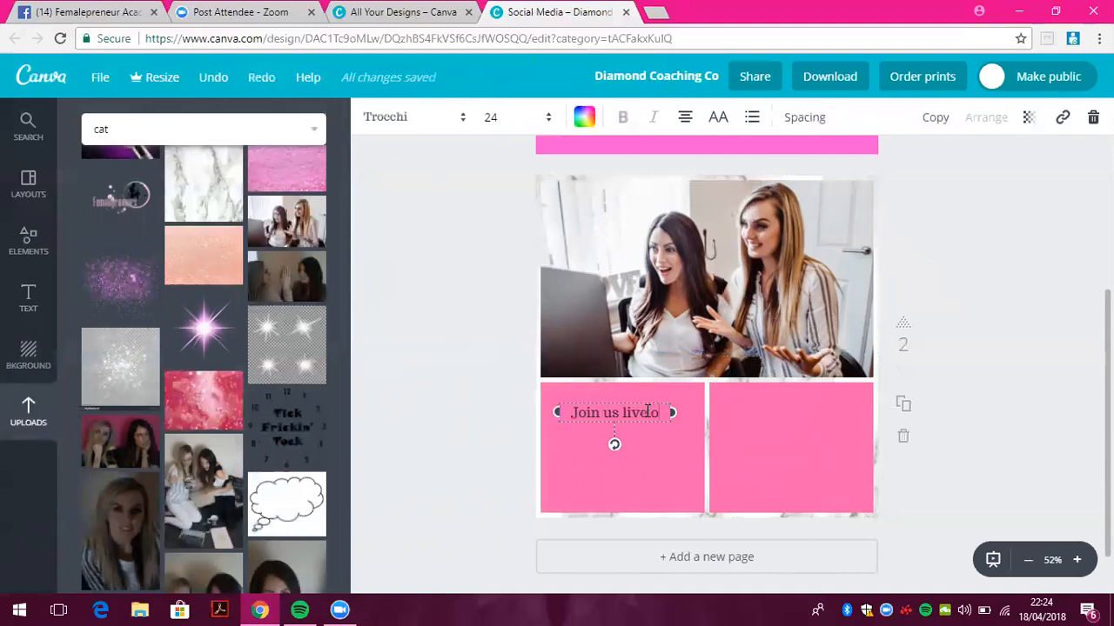
type("n our biz")
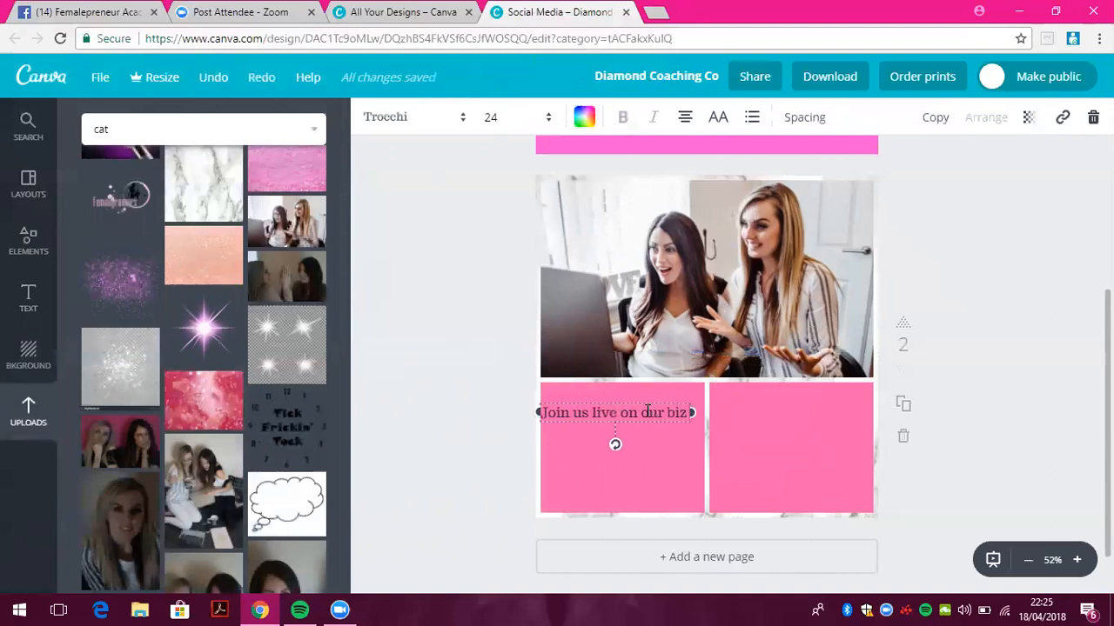
type(" page at 8pm")
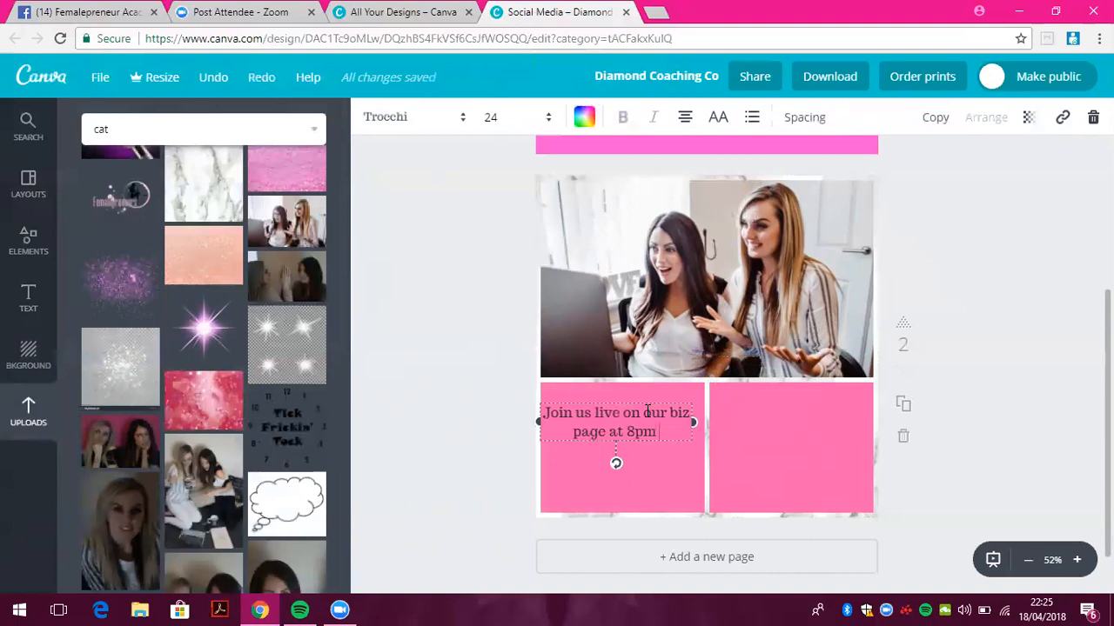
type(" tonight!")
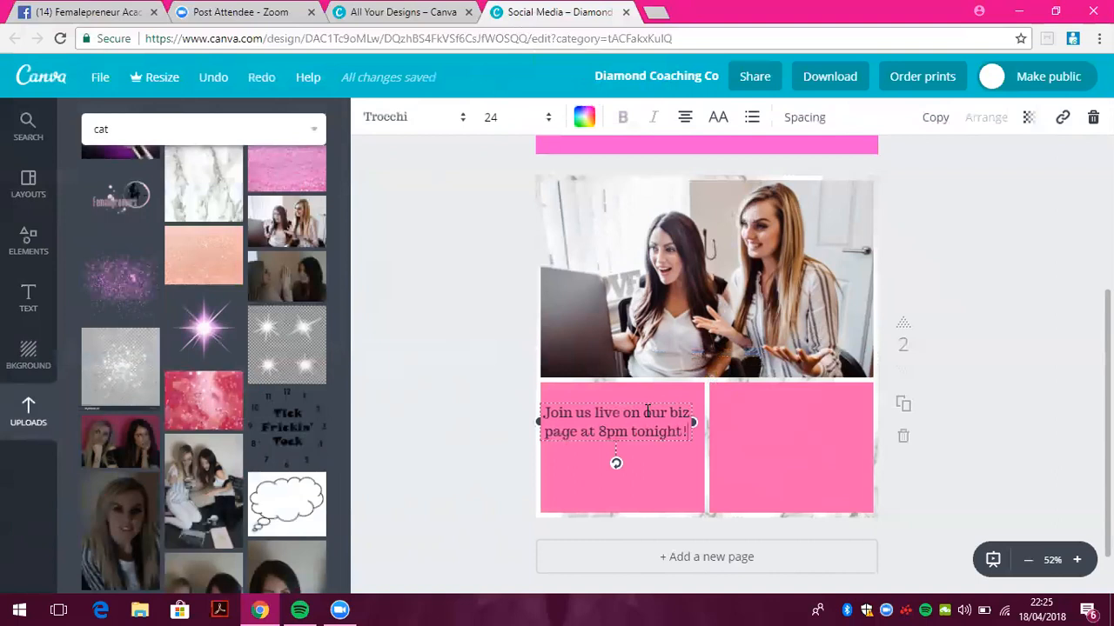
left_click_drag(681, 405, 603, 412)
left_click_drag(668, 402, 676, 412)
Set the caption to Oleo Script at size 36 and nudge it up in the cell
left_click(548, 117)
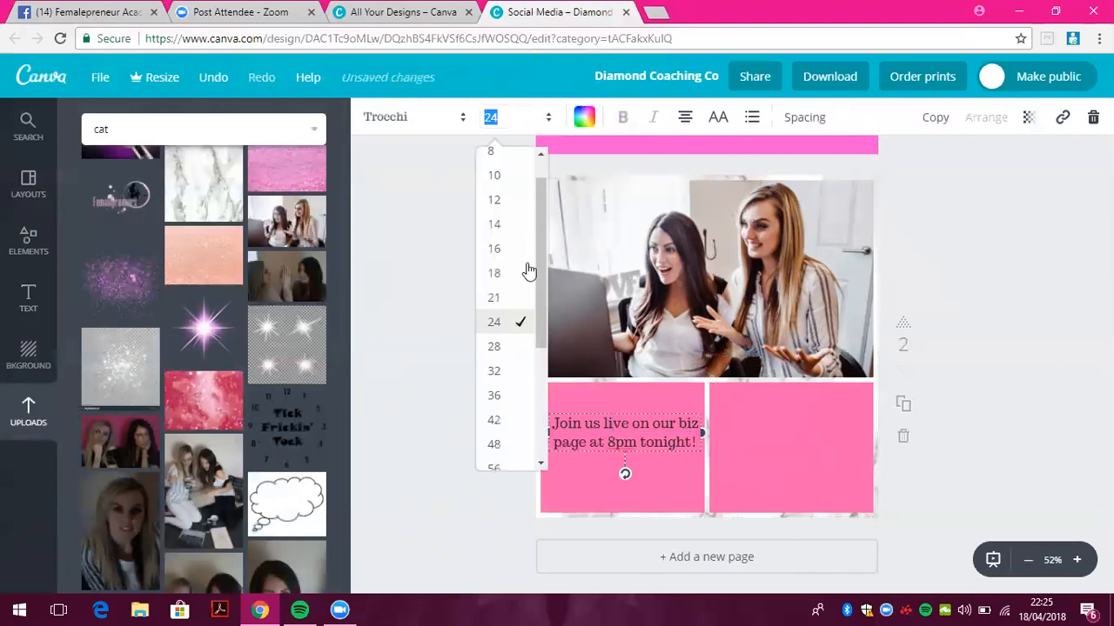
left_click(514, 301)
left_click(442, 117)
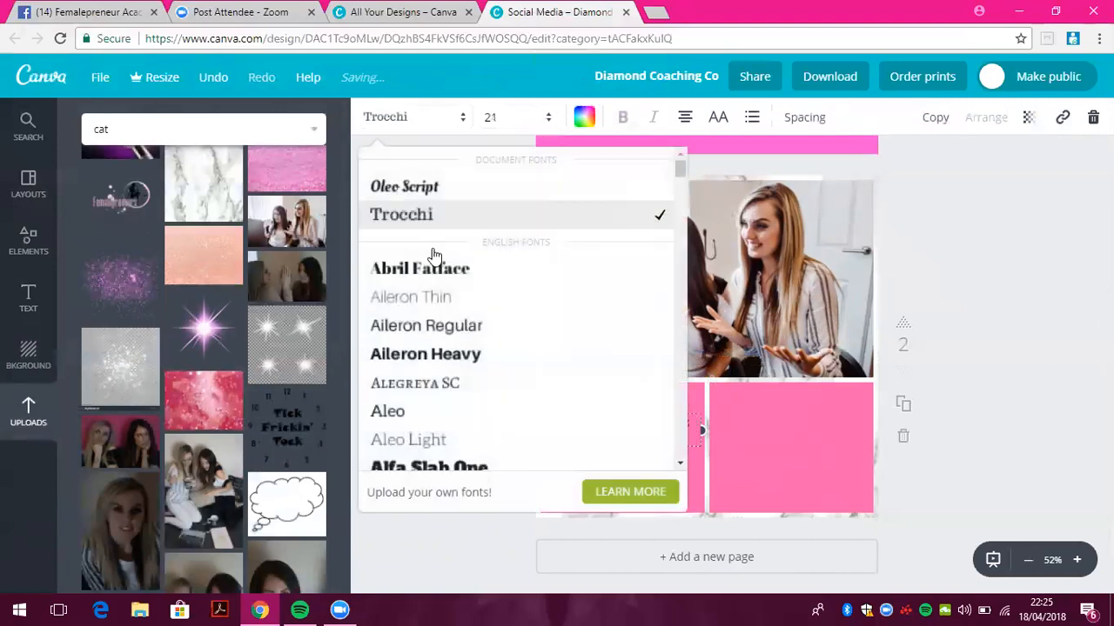
left_click(404, 186)
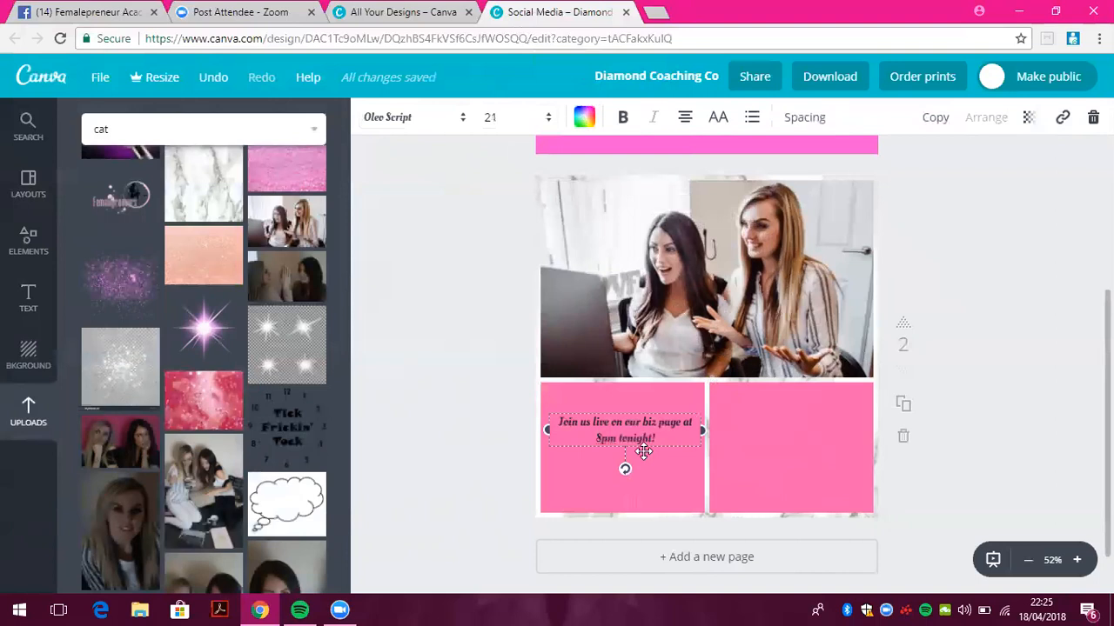
left_click(542, 117)
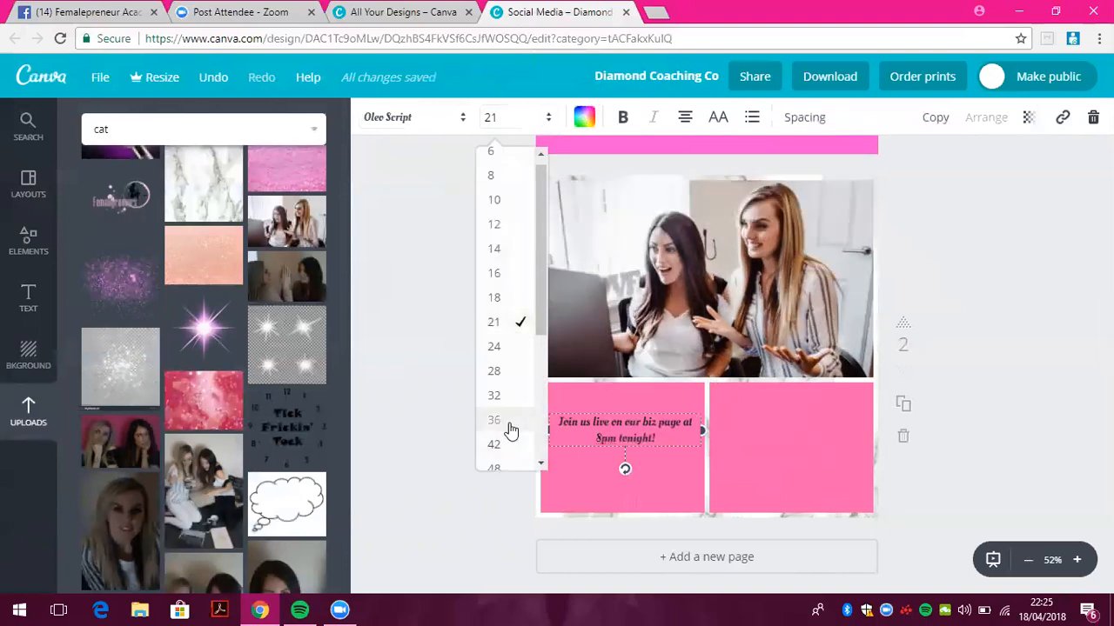
left_click(510, 427)
left_click_drag(643, 409, 642, 397)
left_click(785, 433)
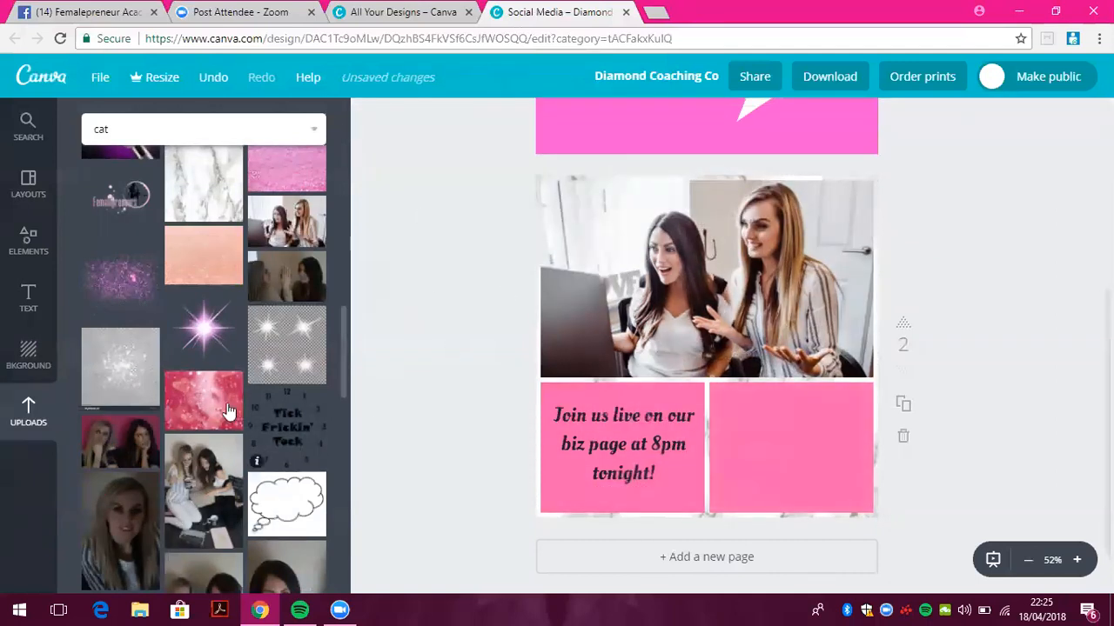
Add the uploaded logo, shrink it, and move it into the empty pink cell
left_click(134, 202)
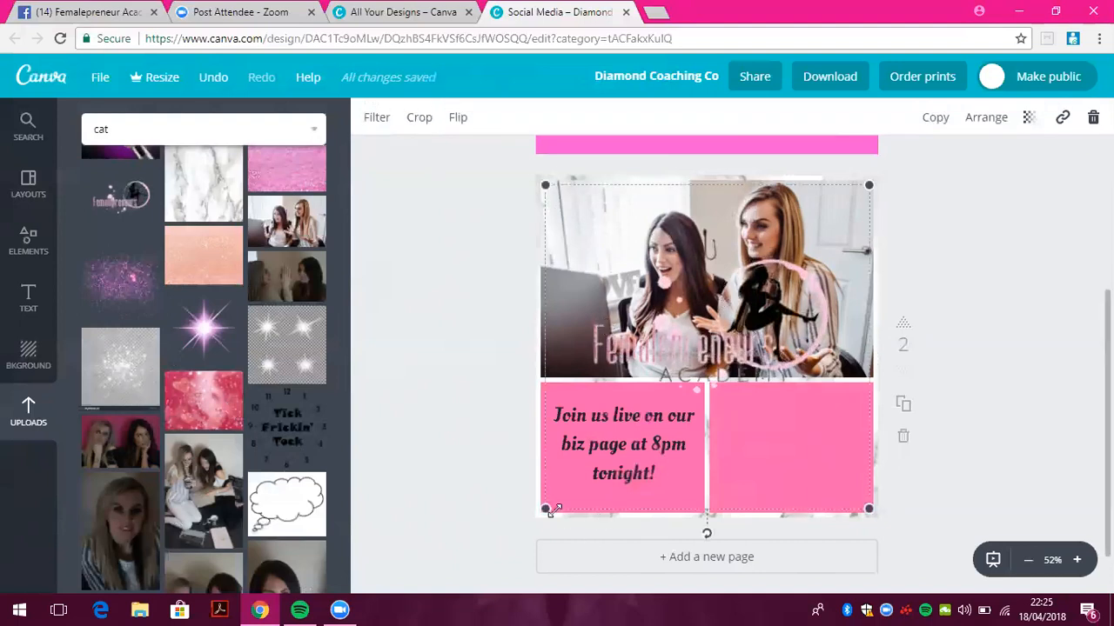
left_click_drag(552, 507, 697, 355)
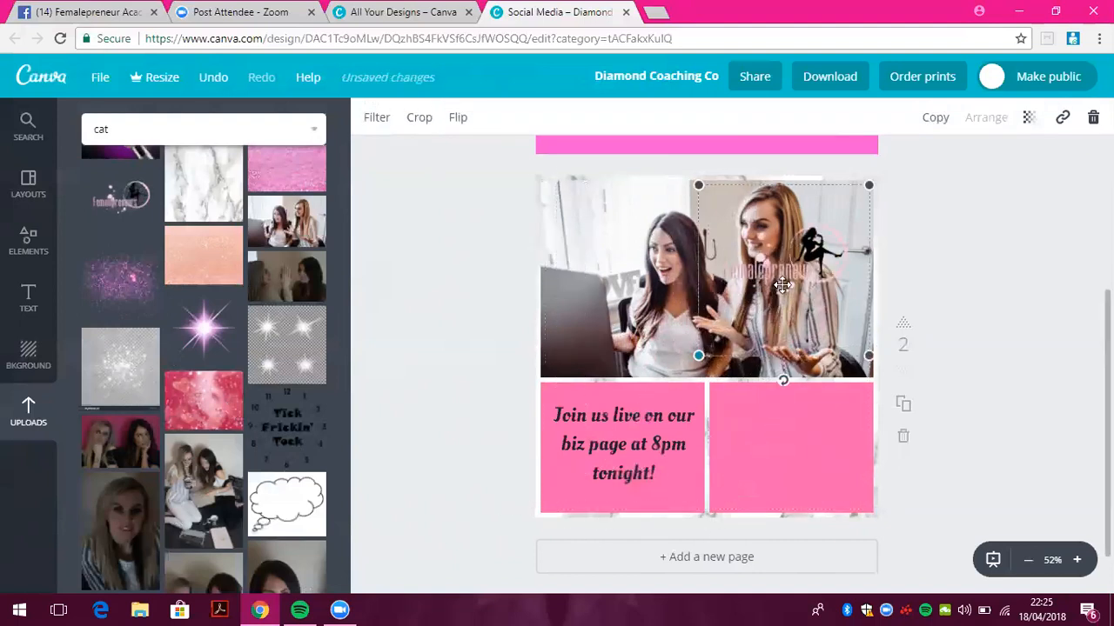
left_click_drag(787, 364, 791, 452)
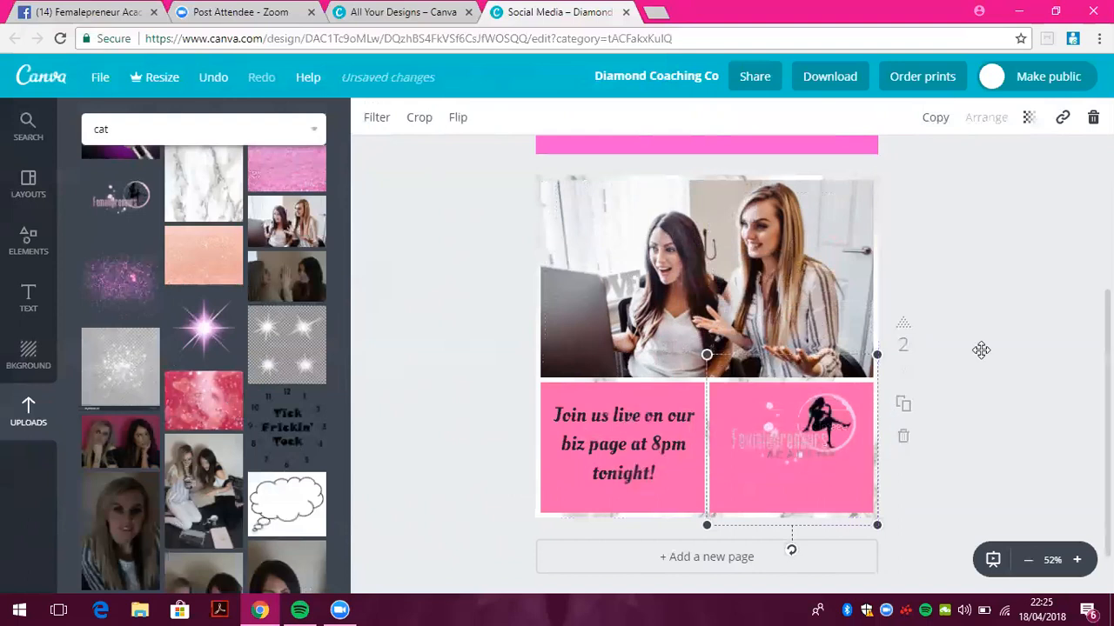
left_click(1008, 350)
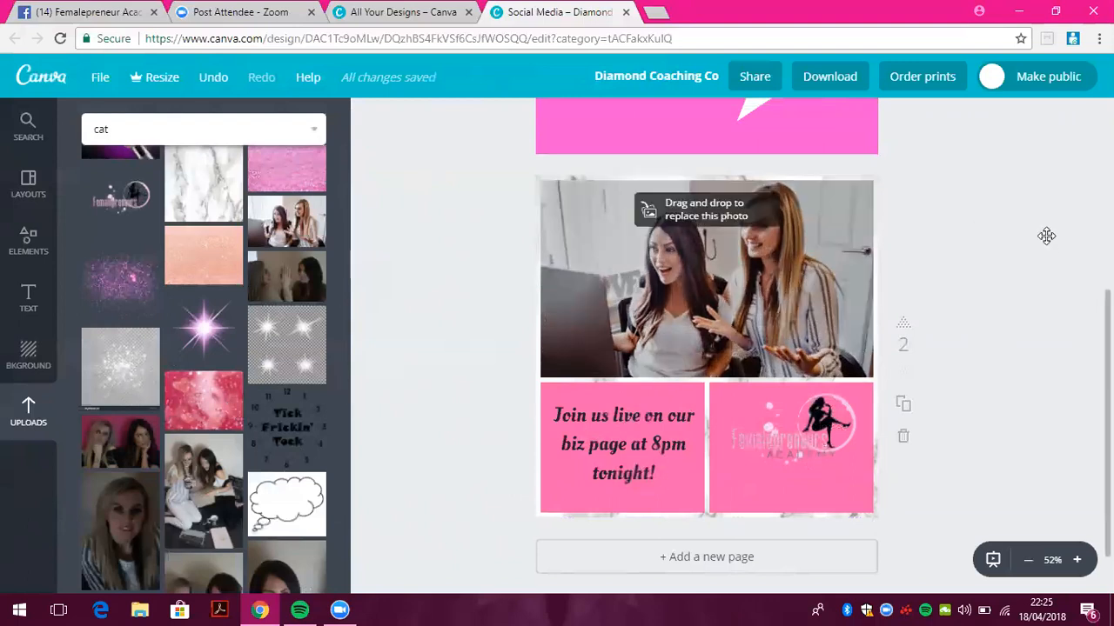
Try a lower grid transparency, then return it to full opacity
left_click(629, 276)
left_click(1027, 118)
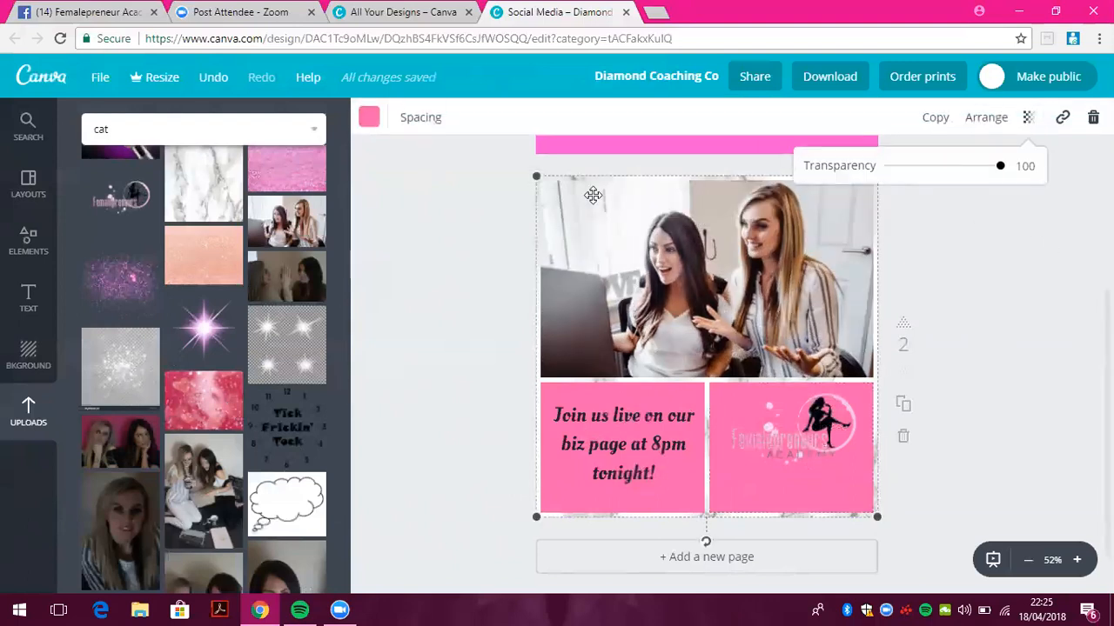
left_click_drag(1001, 169, 954, 180)
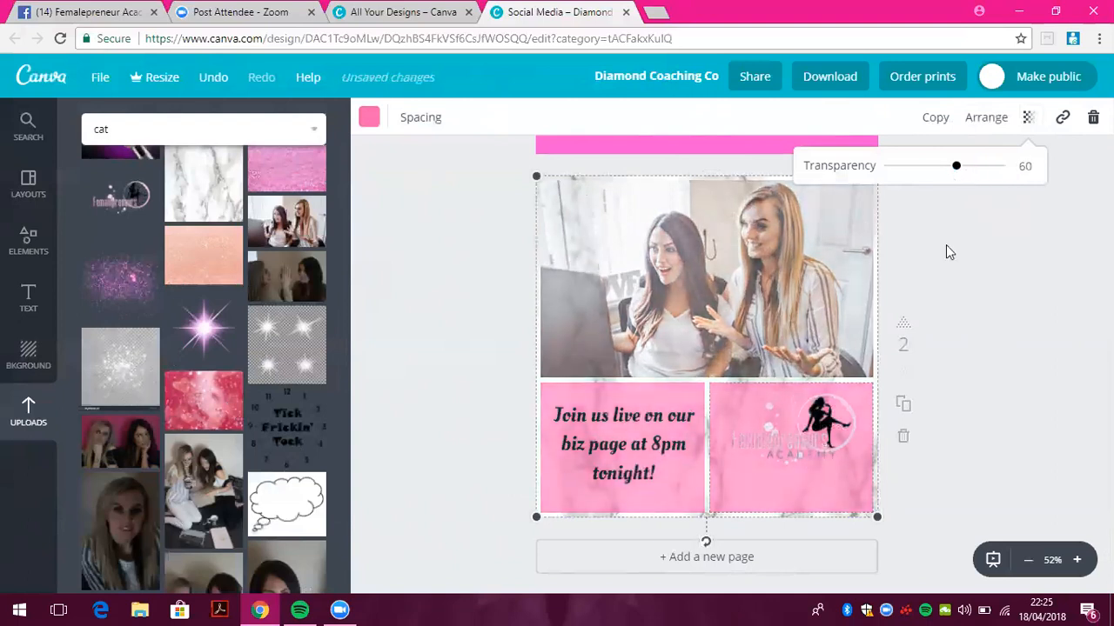
left_click(1029, 116)
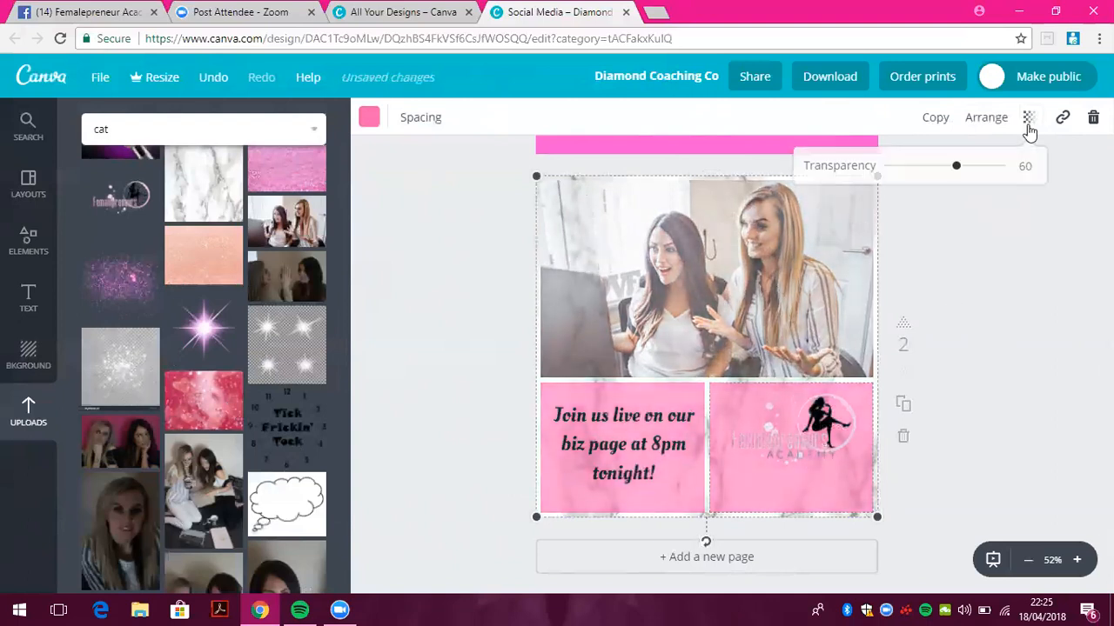
left_click_drag(956, 167, 1006, 173)
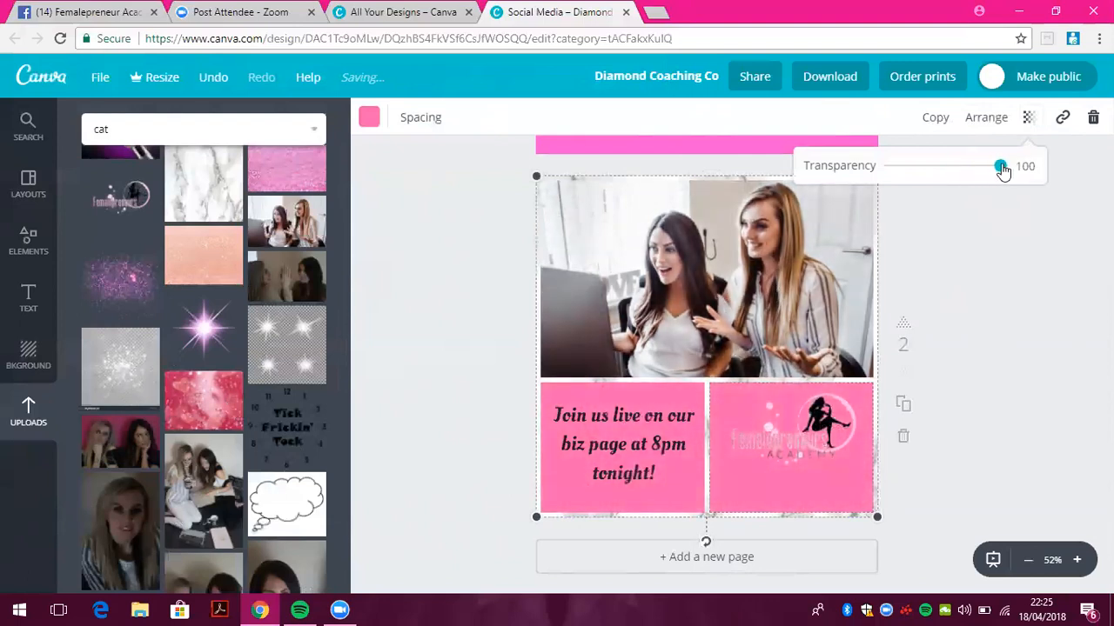
Reposition the top photo within its grid frame
double_click(703, 272)
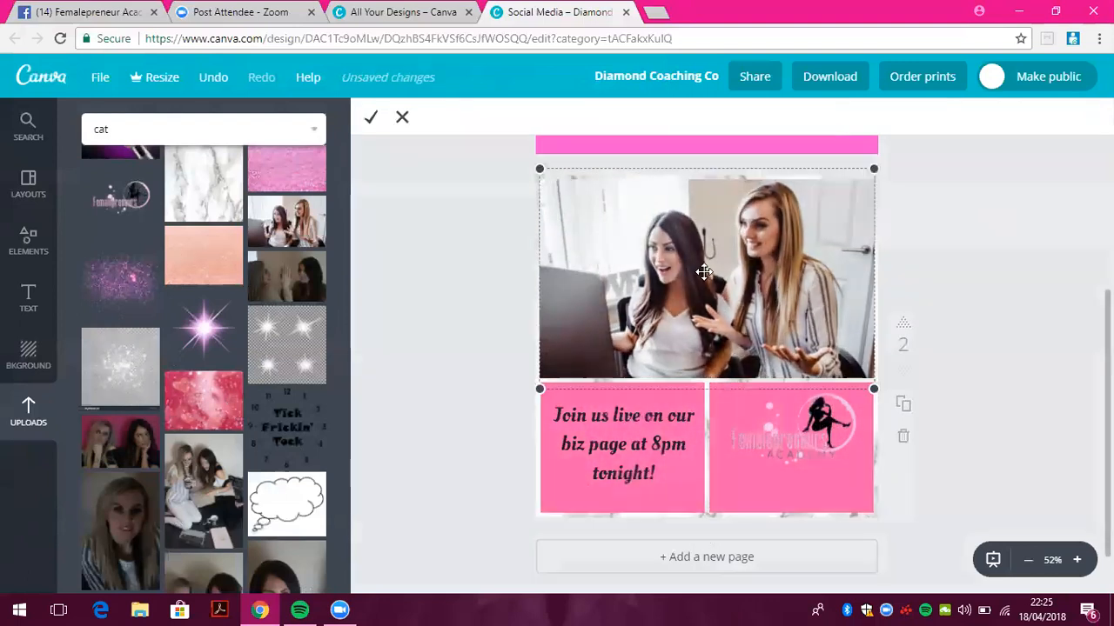
mouse_move(615, 230)
left_mouse_down()
mouse_move(623, 206)
mouse_move(624, 272)
mouse_move(626, 225)
left_mouse_up()
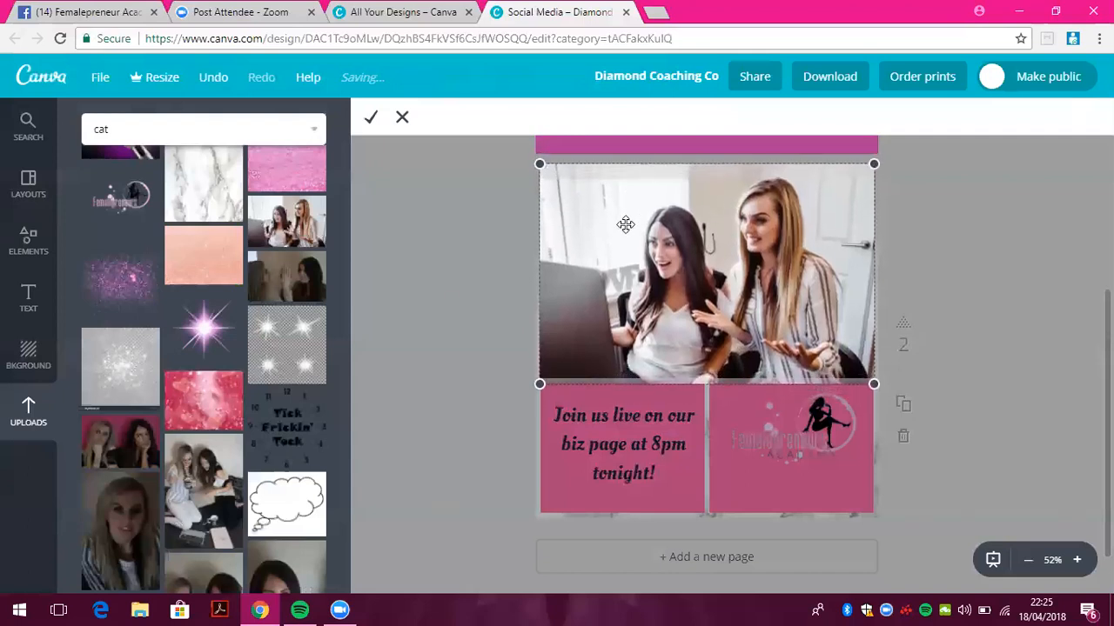
left_click(366, 121)
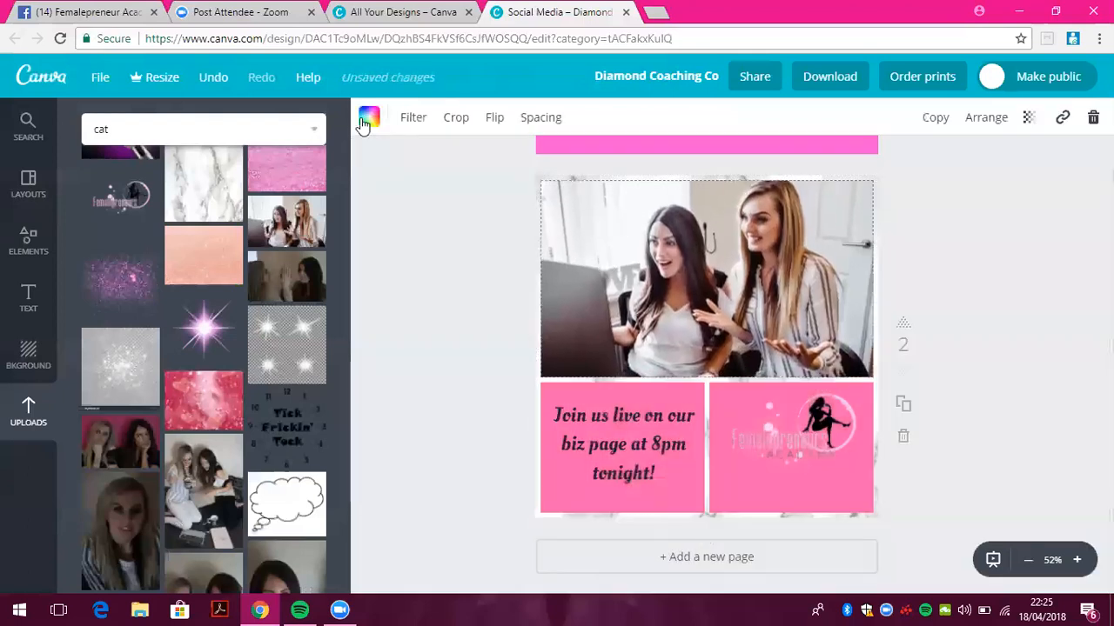
Apply the Festive filter to the top photo at about +47 intensity
left_click(415, 120)
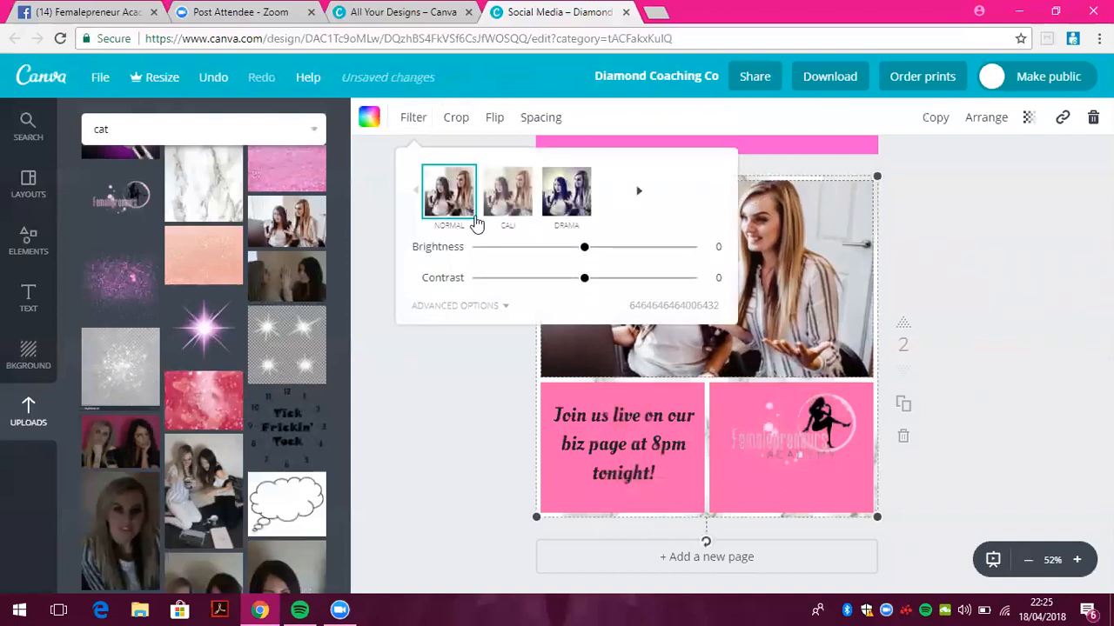
left_click(511, 204)
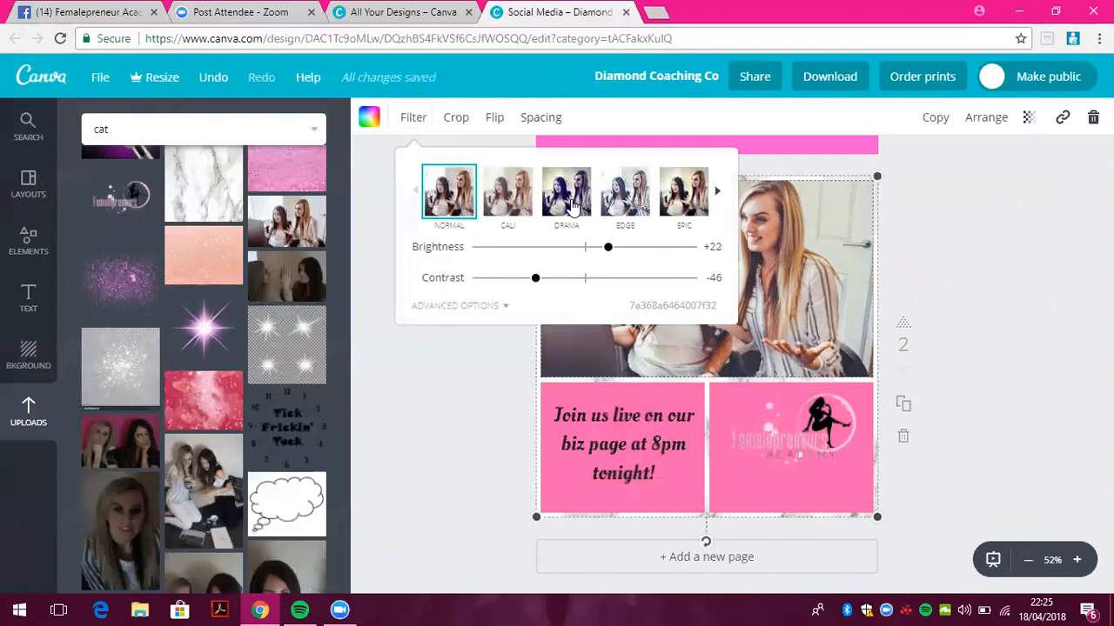
left_click(574, 209)
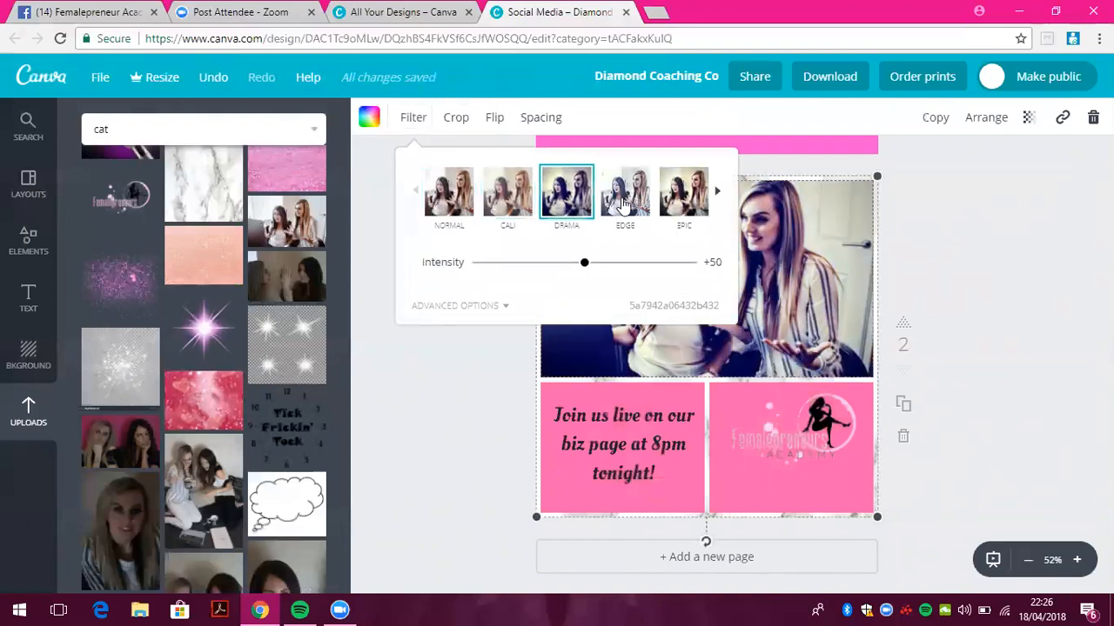
left_click(623, 202)
left_click(691, 209)
left_click(718, 196)
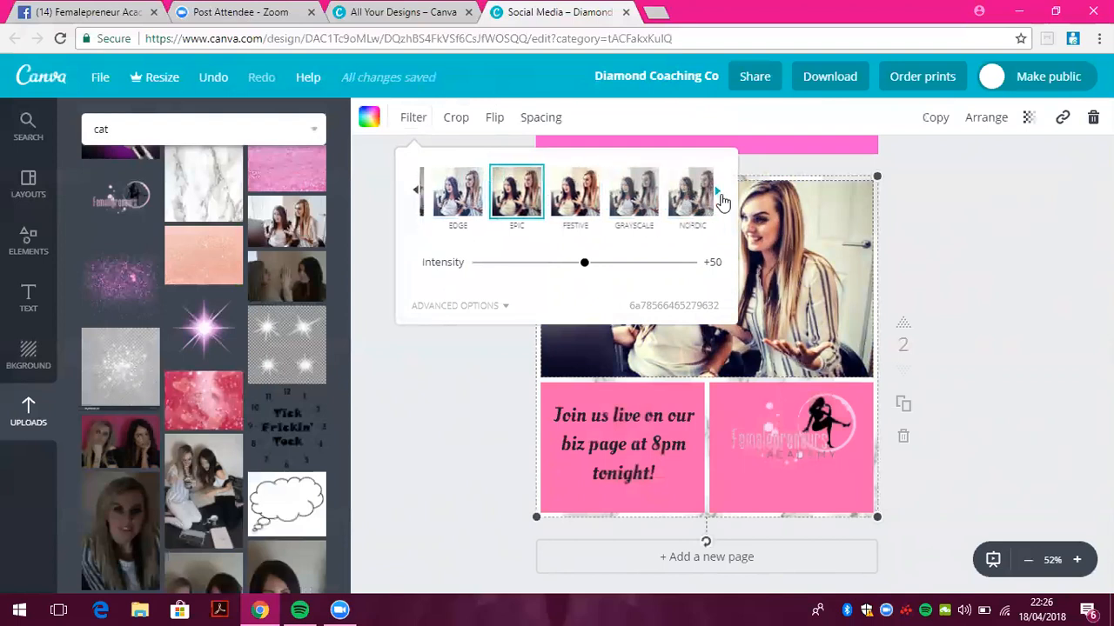
left_click(580, 202)
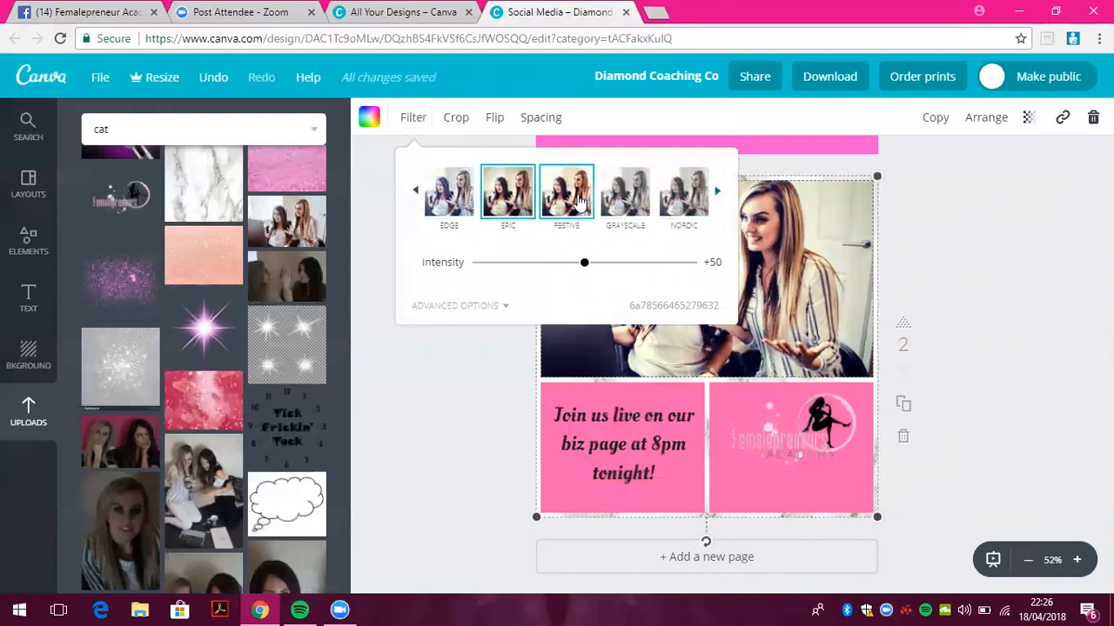
left_click_drag(546, 268, 709, 257)
left_click_drag(585, 262, 581, 283)
Adjust the filter: tint -98, contrast -35, brightness +48, vignette +61, blur -37, saturation +18
left_click(492, 309)
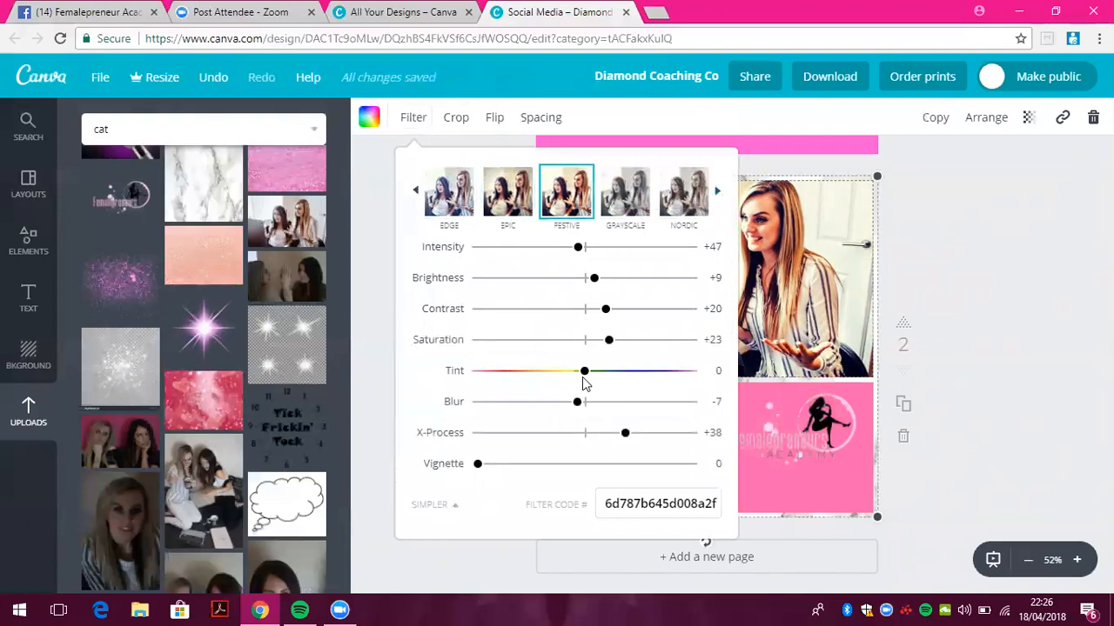
left_click_drag(584, 376, 479, 381)
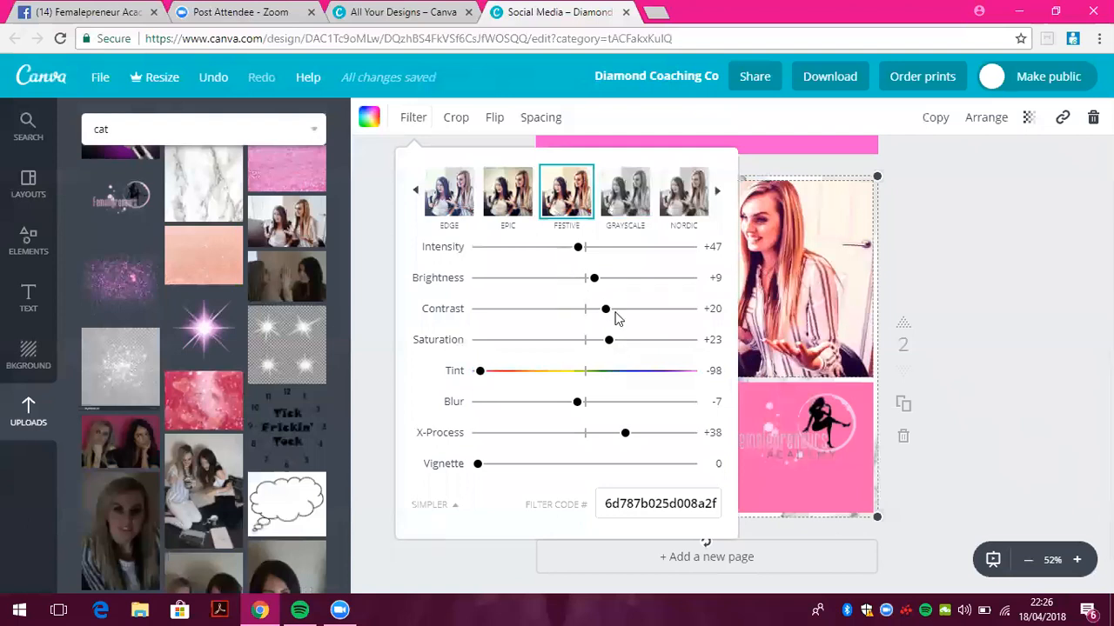
left_click_drag(606, 316, 547, 311)
left_click_drag(597, 283, 635, 278)
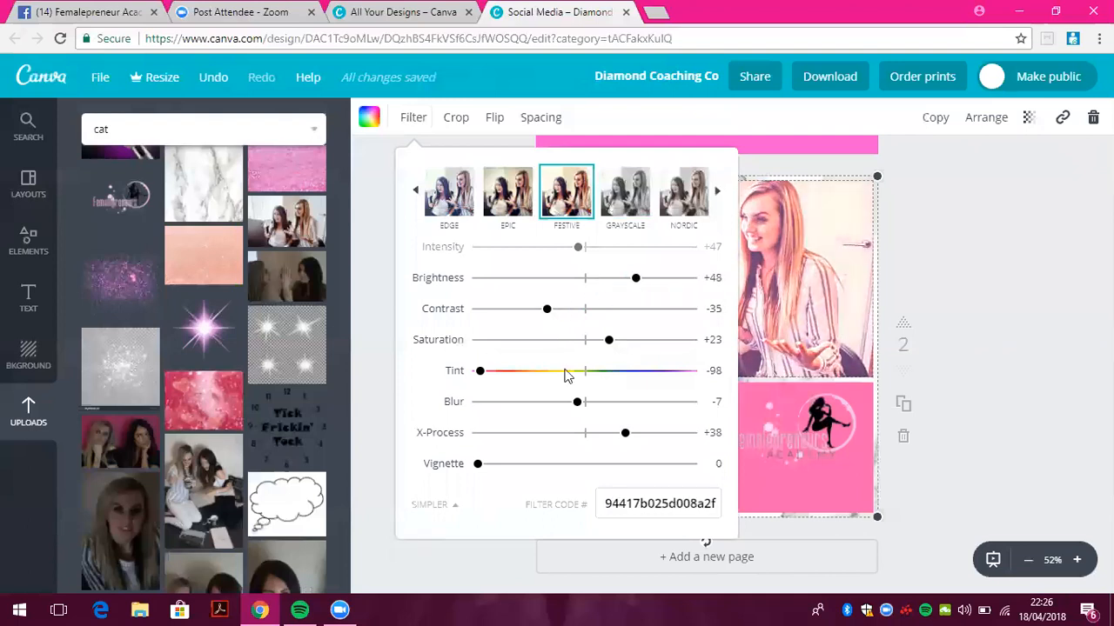
left_click_drag(481, 470, 611, 468)
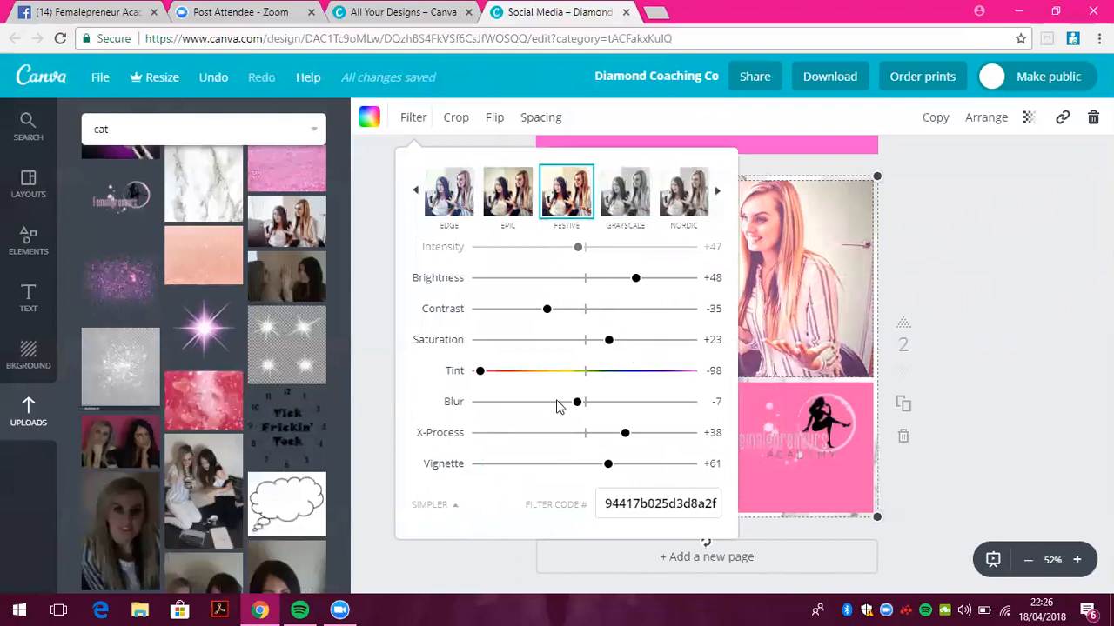
left_click_drag(613, 409, 545, 412)
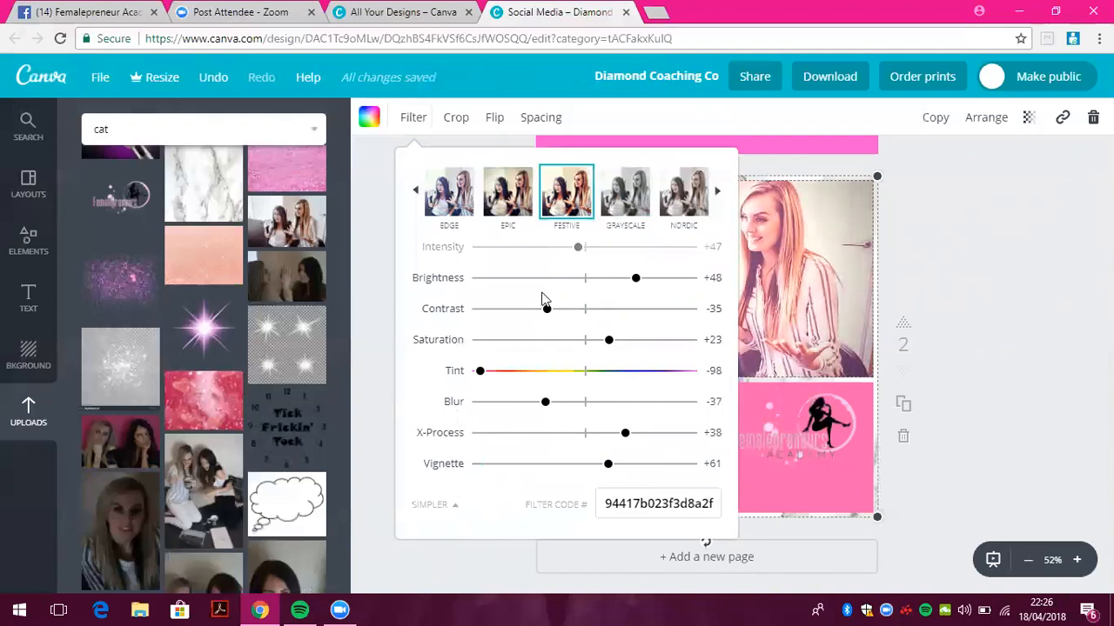
mouse_move(604, 342)
left_mouse_down()
mouse_move(543, 341)
mouse_move(662, 333)
mouse_move(606, 357)
left_mouse_up()
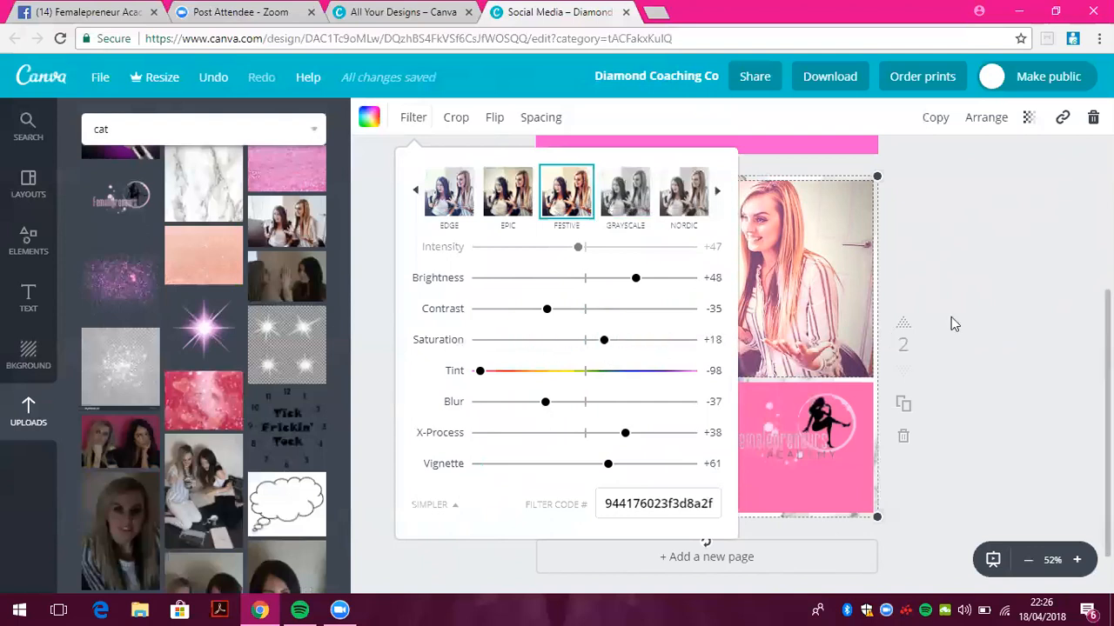
left_click(977, 306)
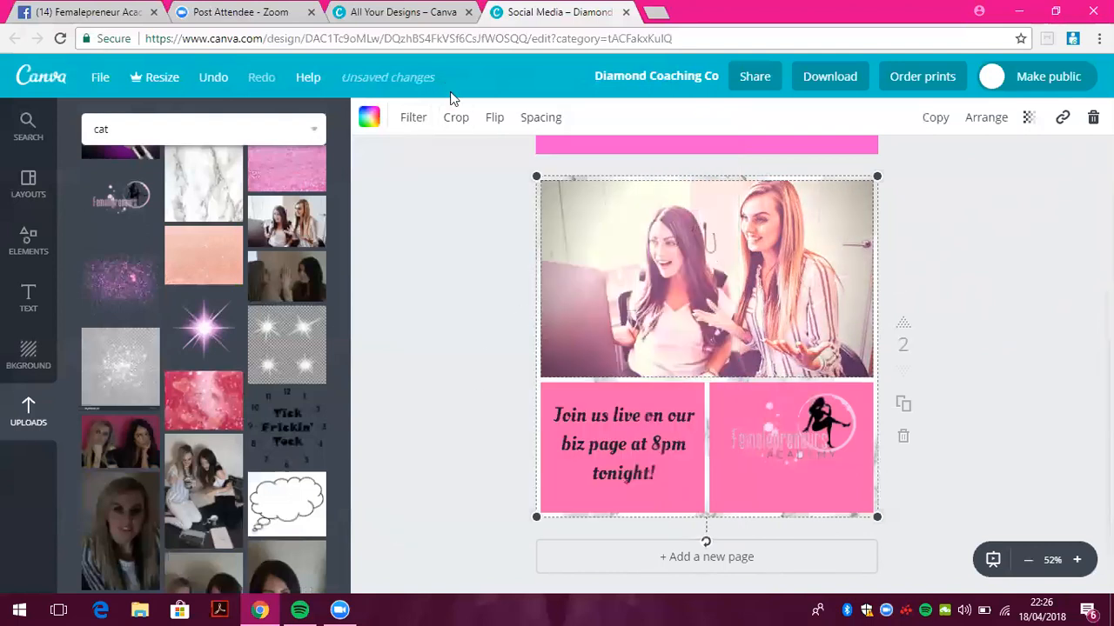
left_click(458, 119)
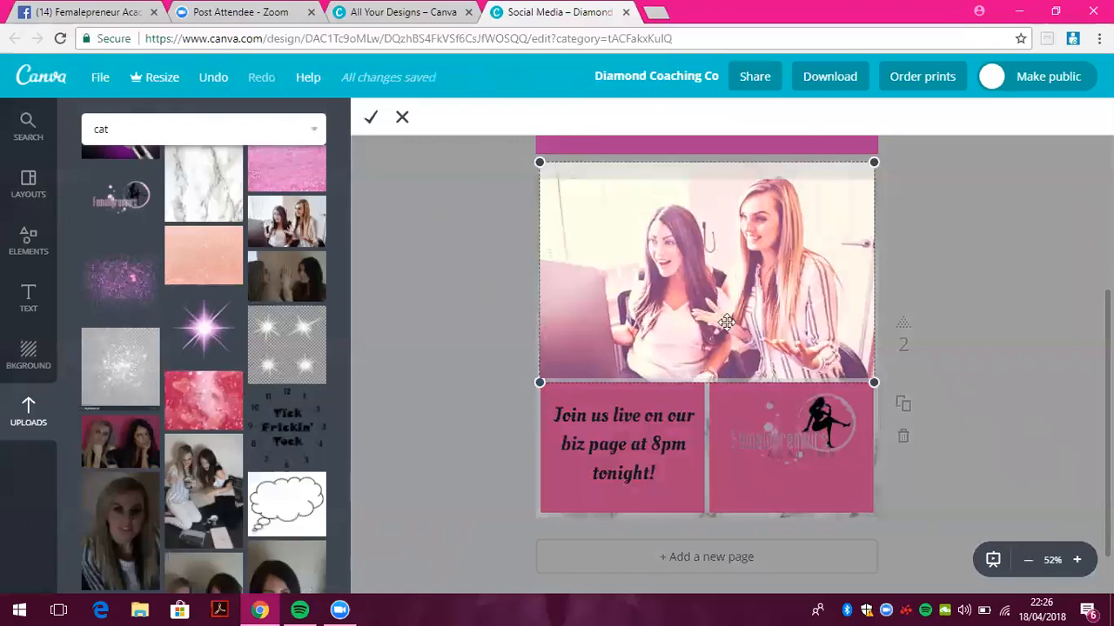
left_click(370, 120)
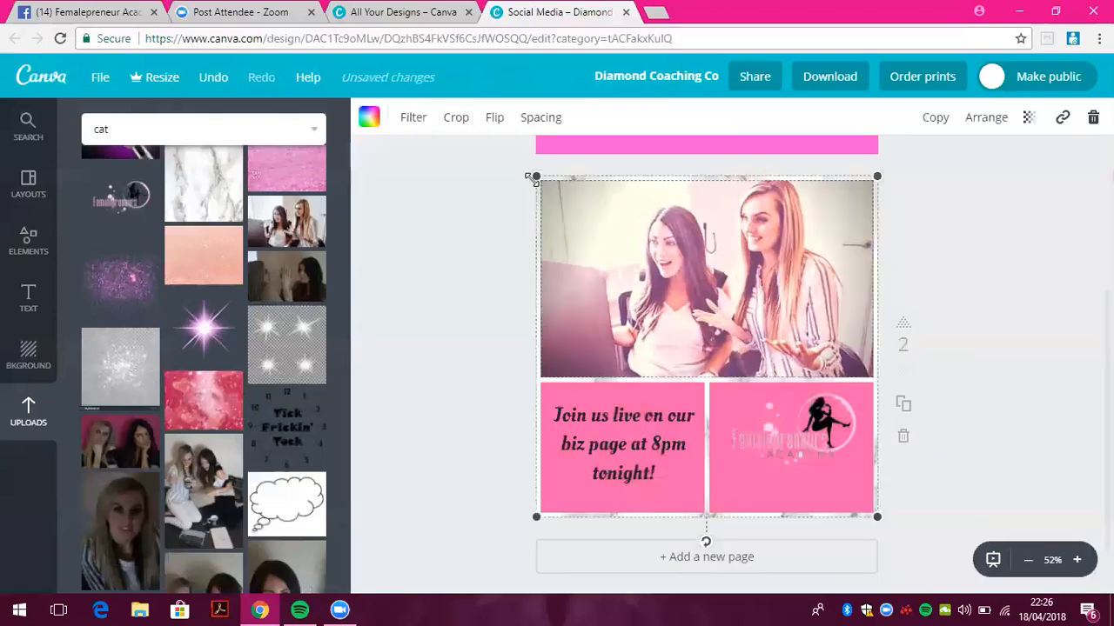
left_click(495, 118)
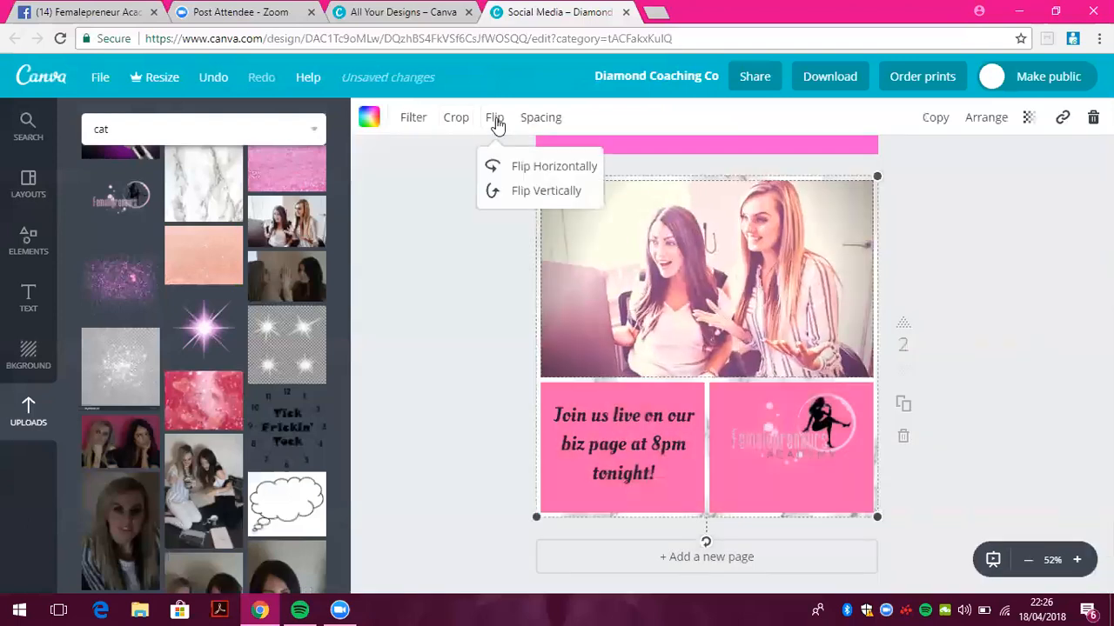
left_click(530, 167)
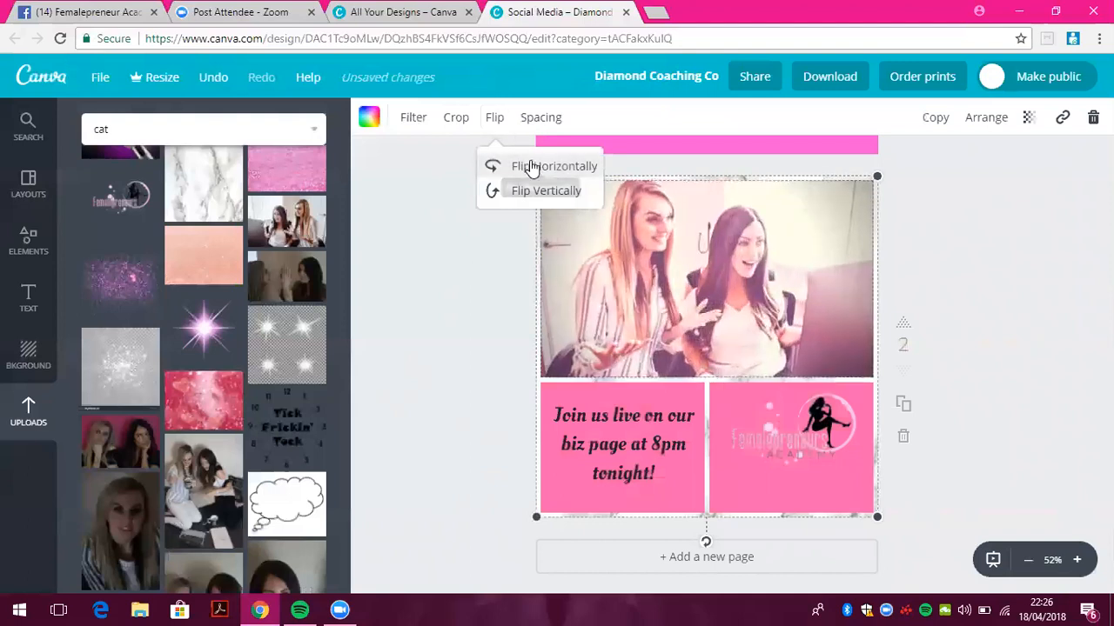
left_click(530, 194)
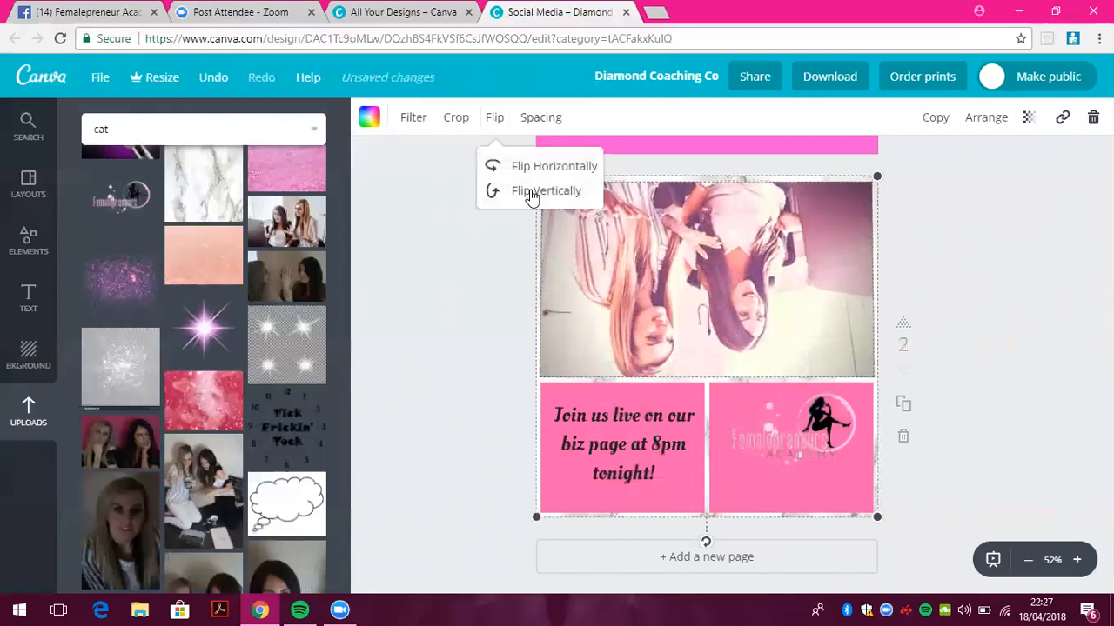
left_click(530, 193)
left_click(539, 170)
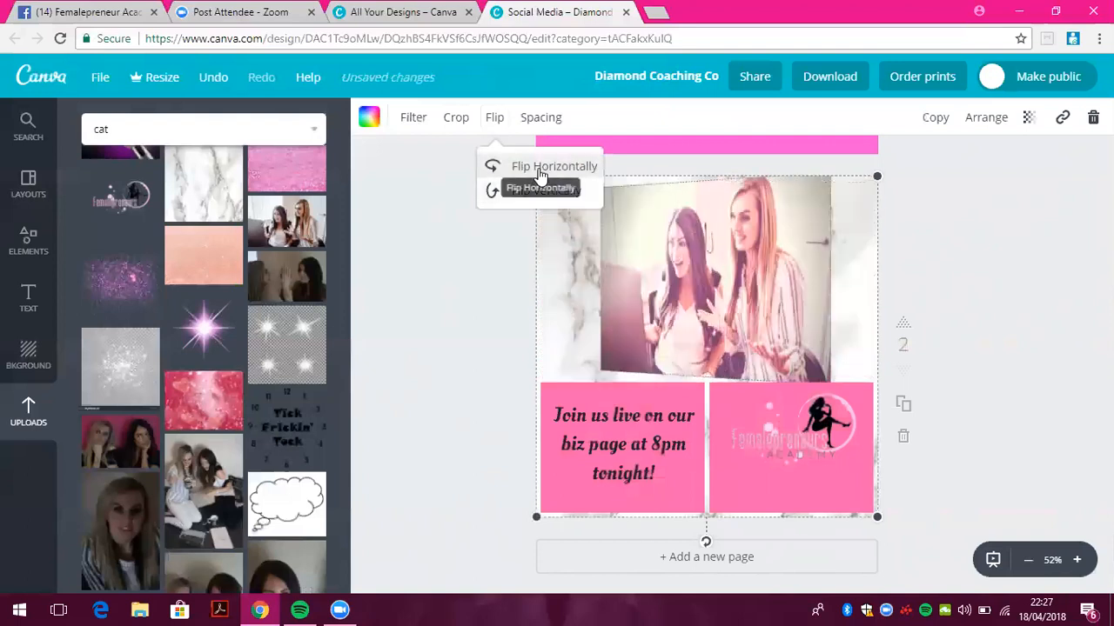
left_click(550, 122)
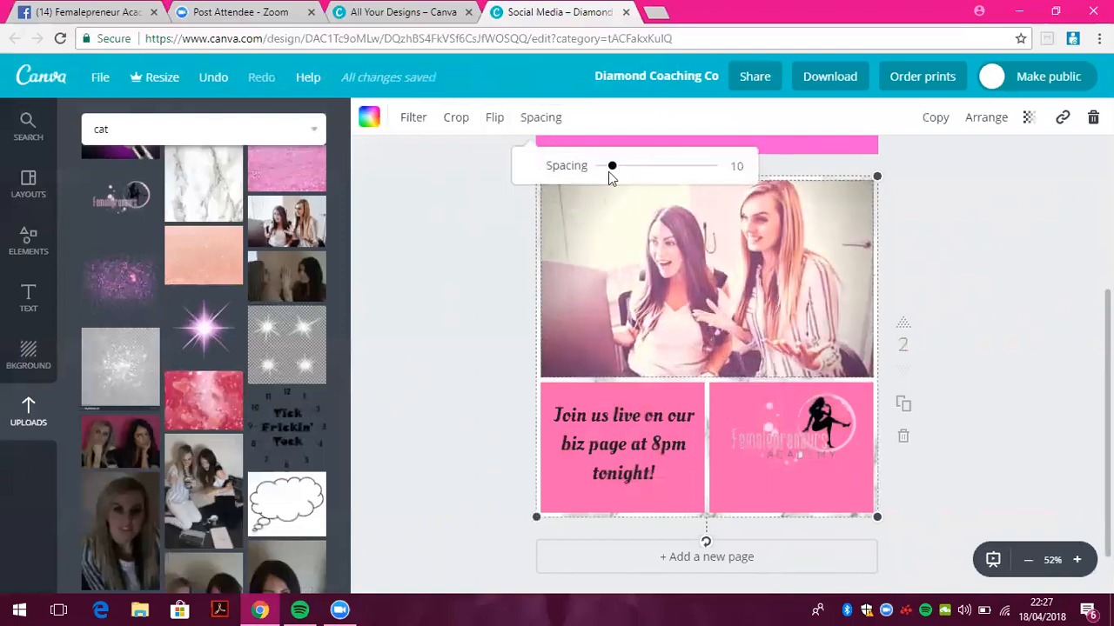
mouse_move(609, 168)
left_mouse_down()
mouse_move(705, 190)
mouse_move(723, 182)
mouse_move(622, 177)
left_mouse_up()
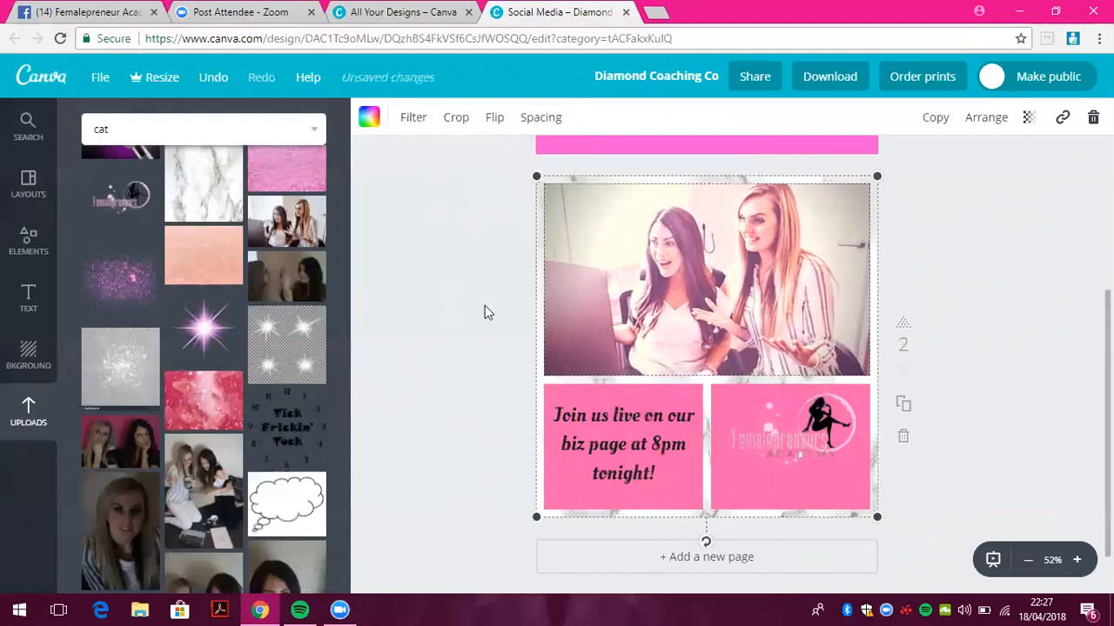
left_click(484, 305)
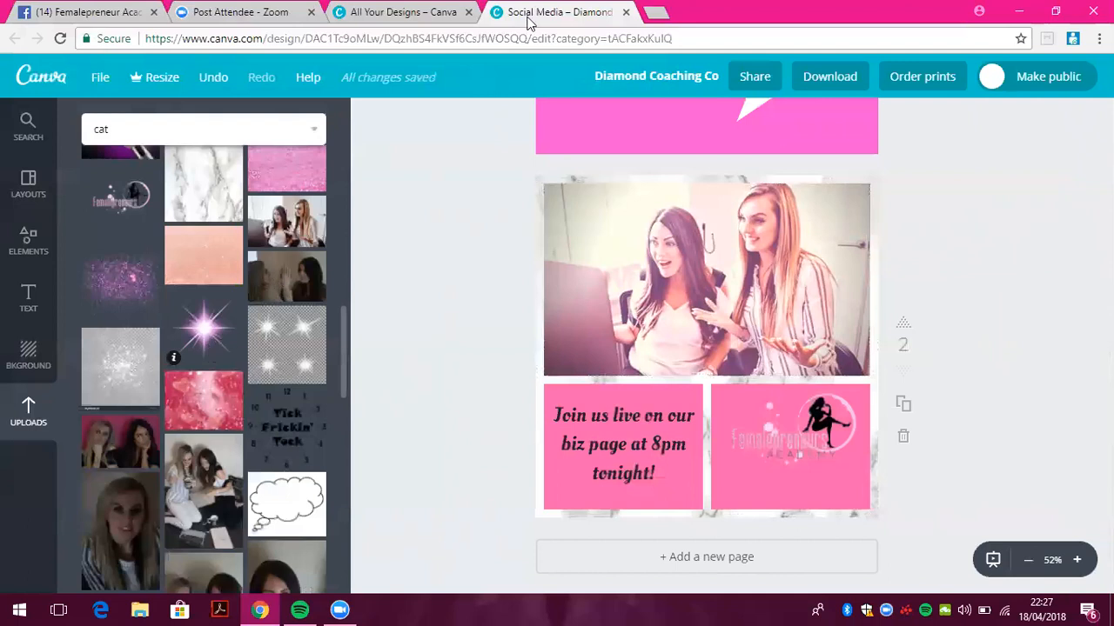
Search Google Images for 'pink glitter clear background' in a new tab
key("ctrl+t")
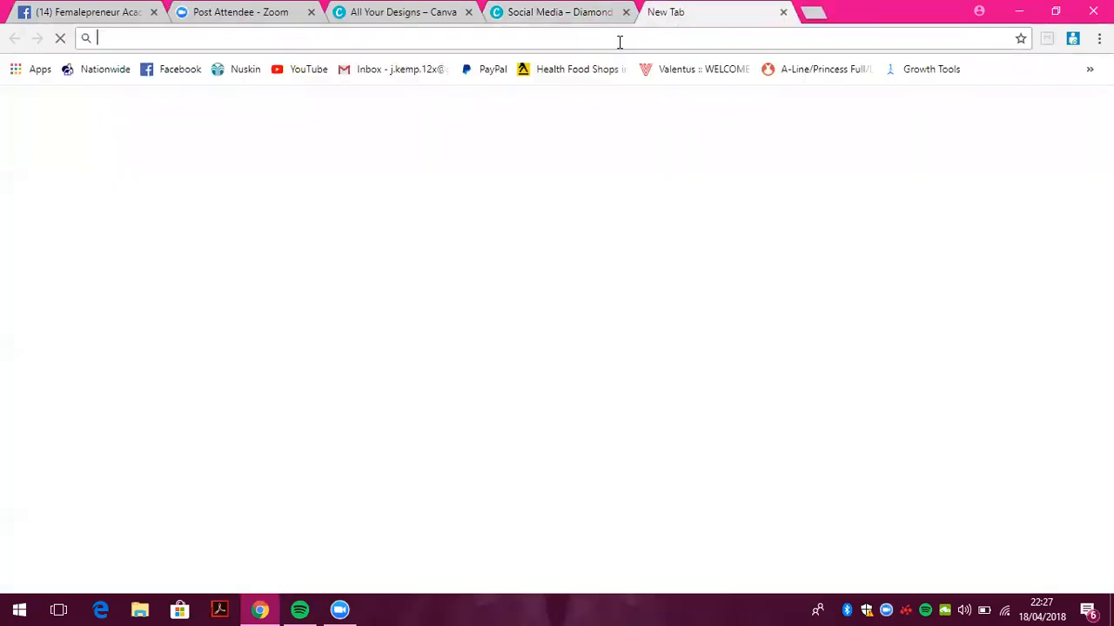
type("google.com")
key("Return")
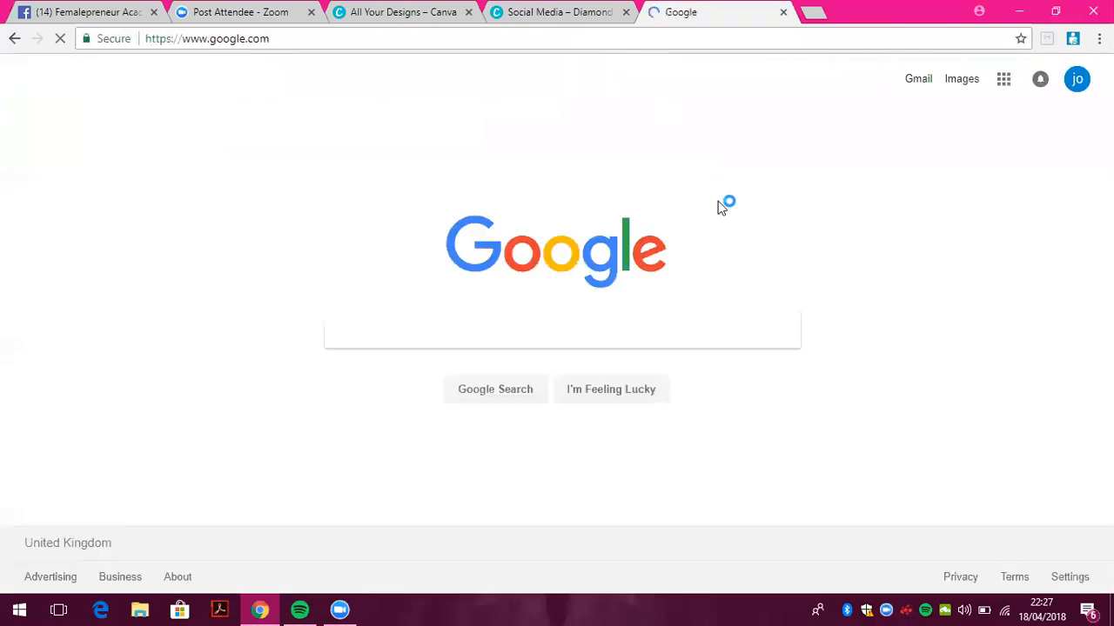
type("glitter ")
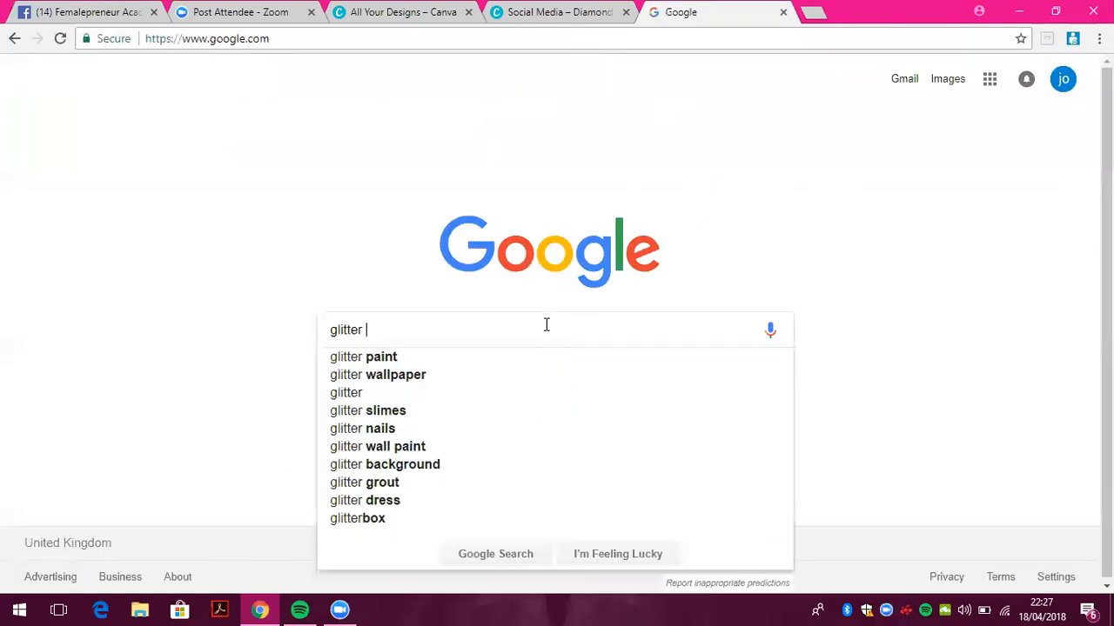
type("clear bac")
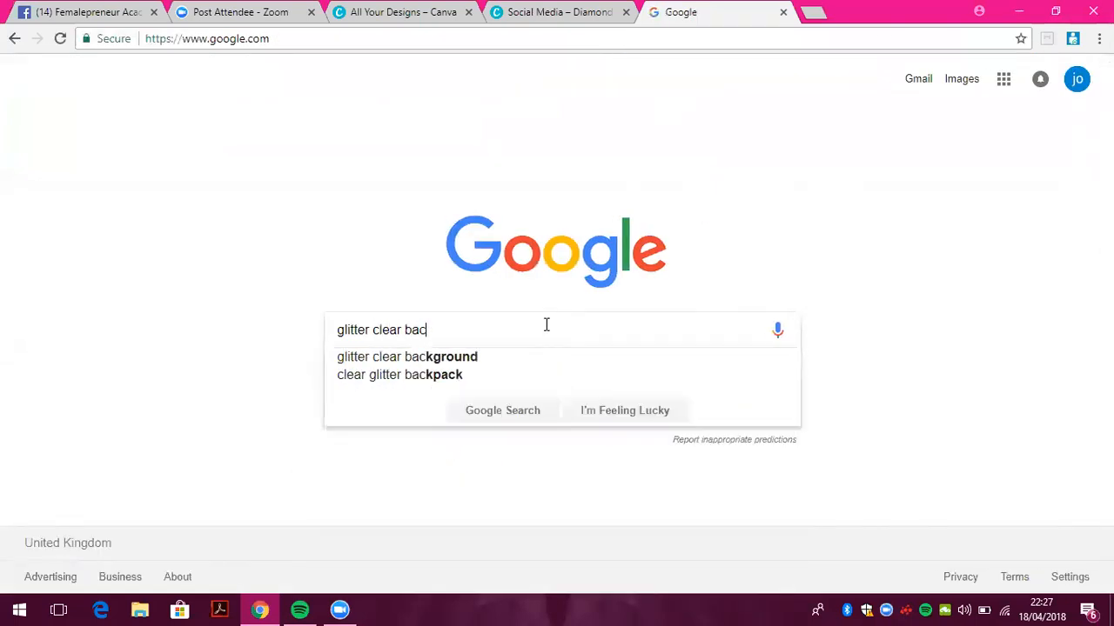
type("kground")
key("Return")
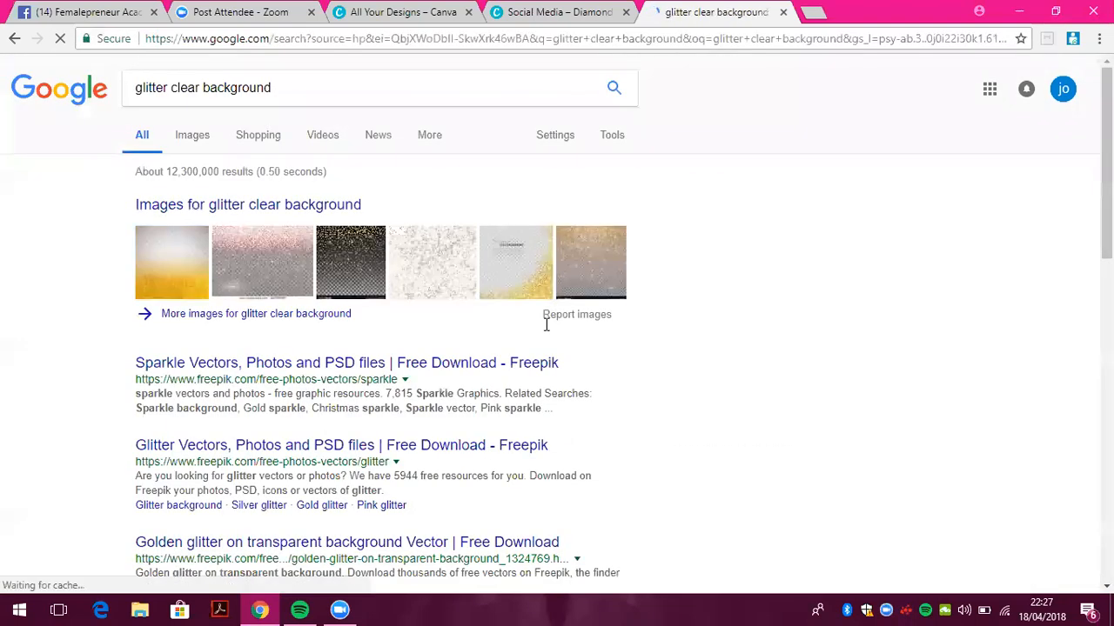
left_click(198, 139)
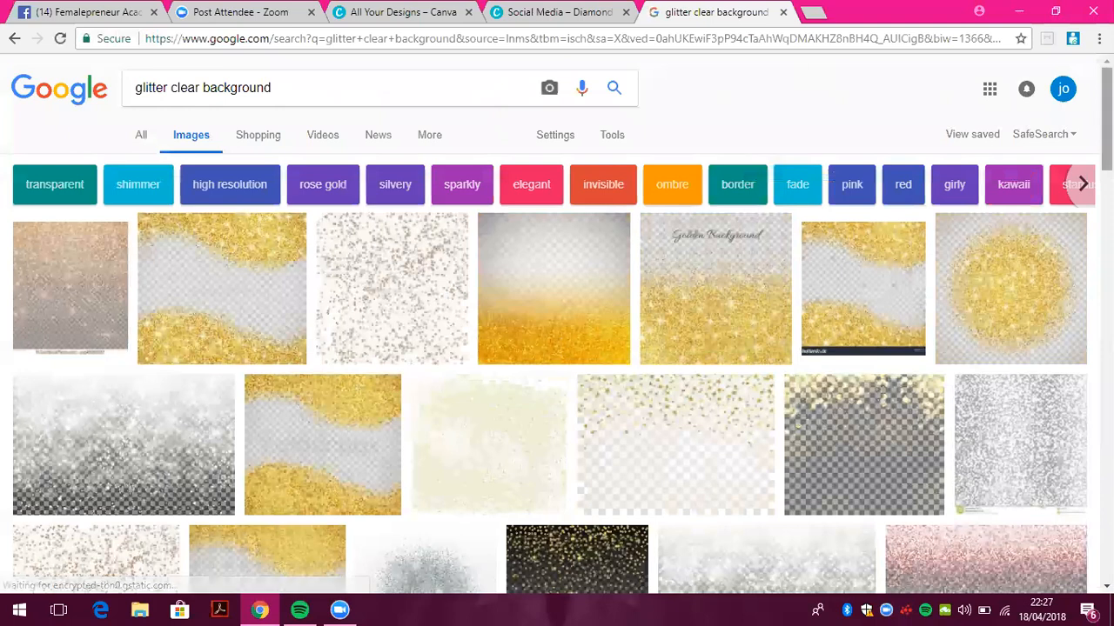
scroll(1107, 130, "down", 3)
scroll(726, 61, "up", 3)
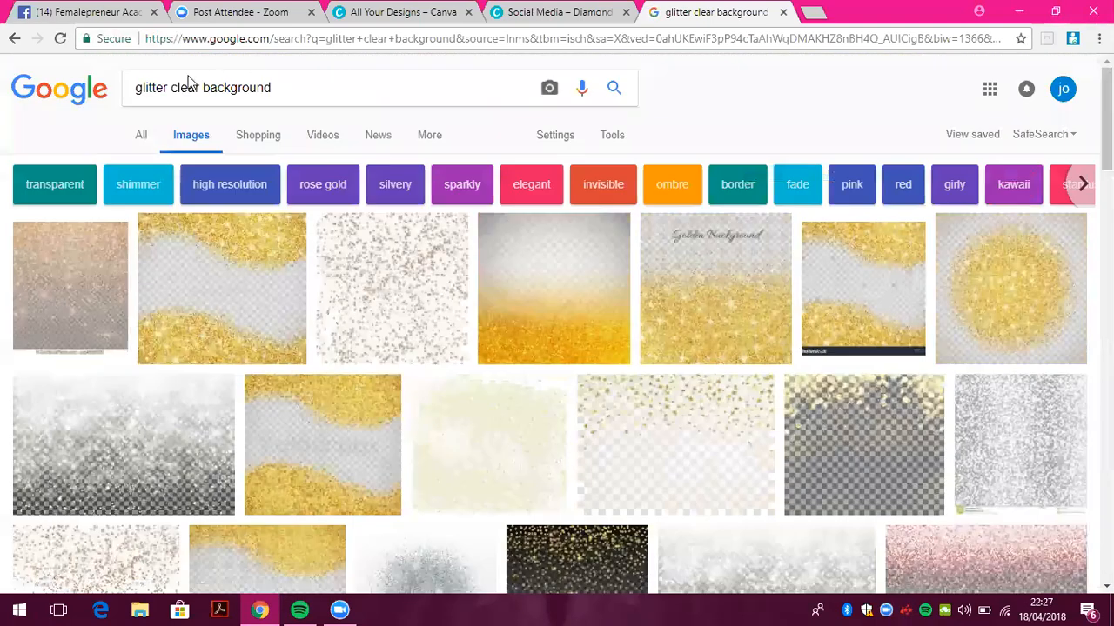
left_click(140, 88)
type("pink")
key("Return")
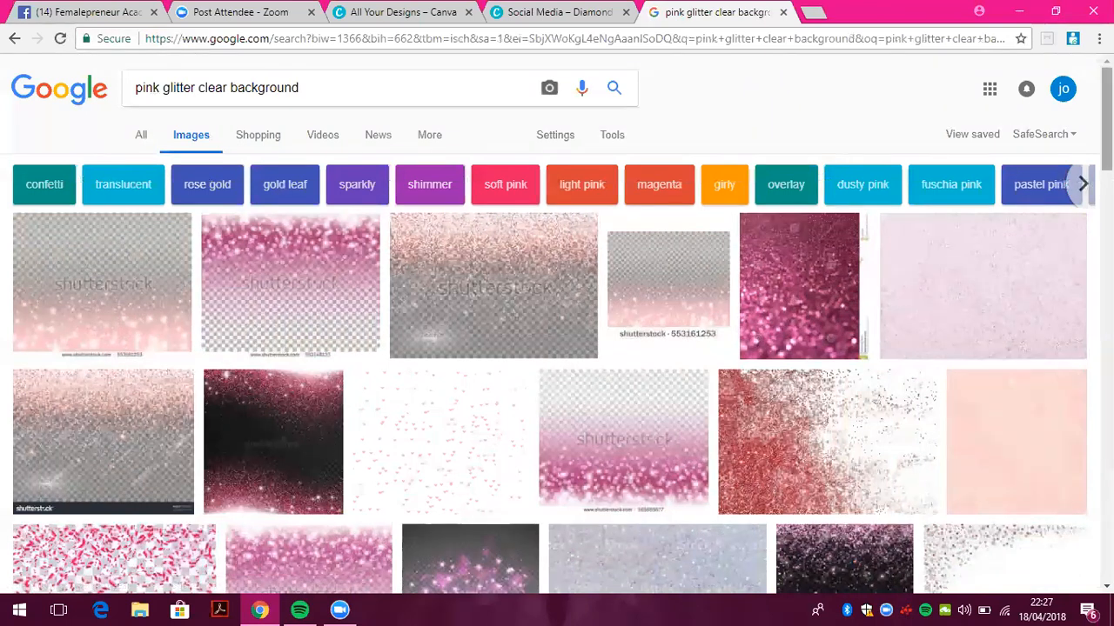
Save the sparkle image to the Desktop and return to the Canva tab
scroll(1107, 113, "down", 5)
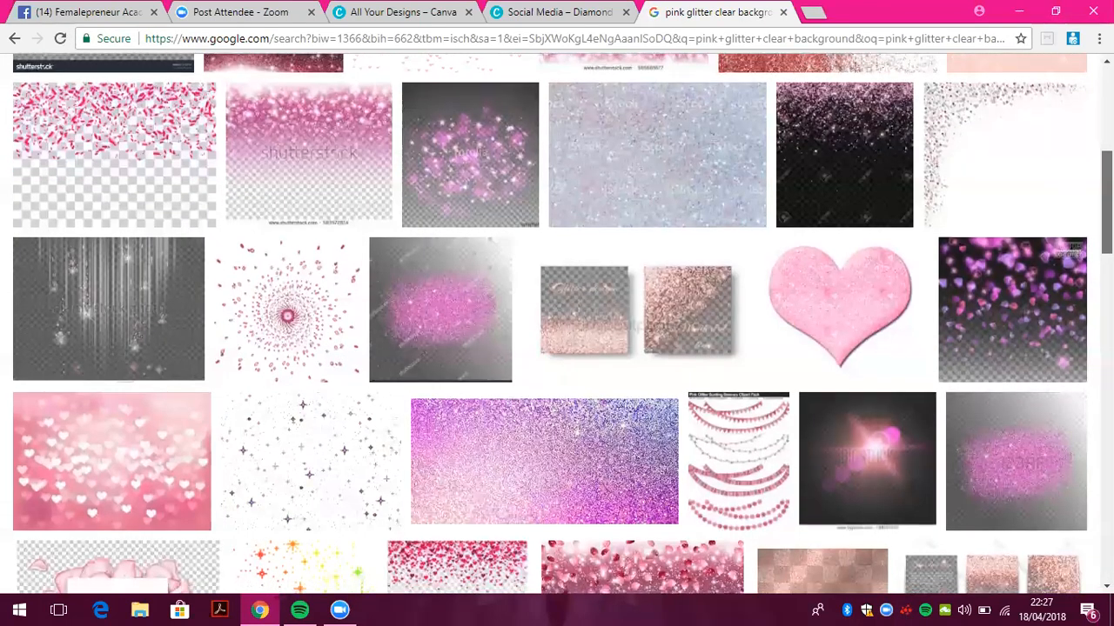
scroll(373, 403, "down", 1)
left_click(346, 394)
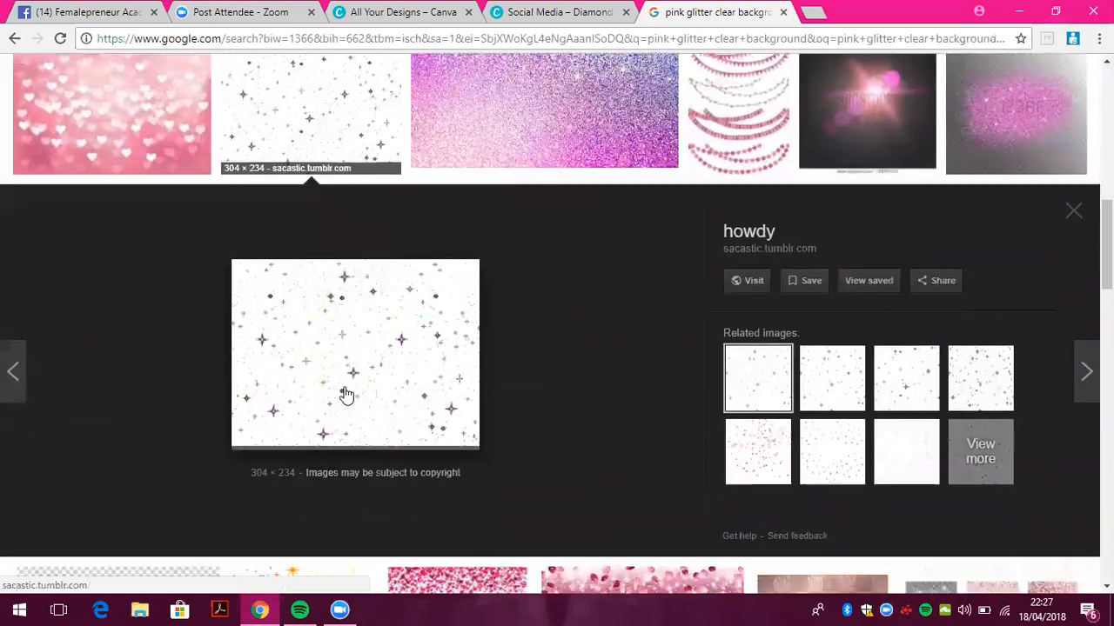
right_click(393, 403)
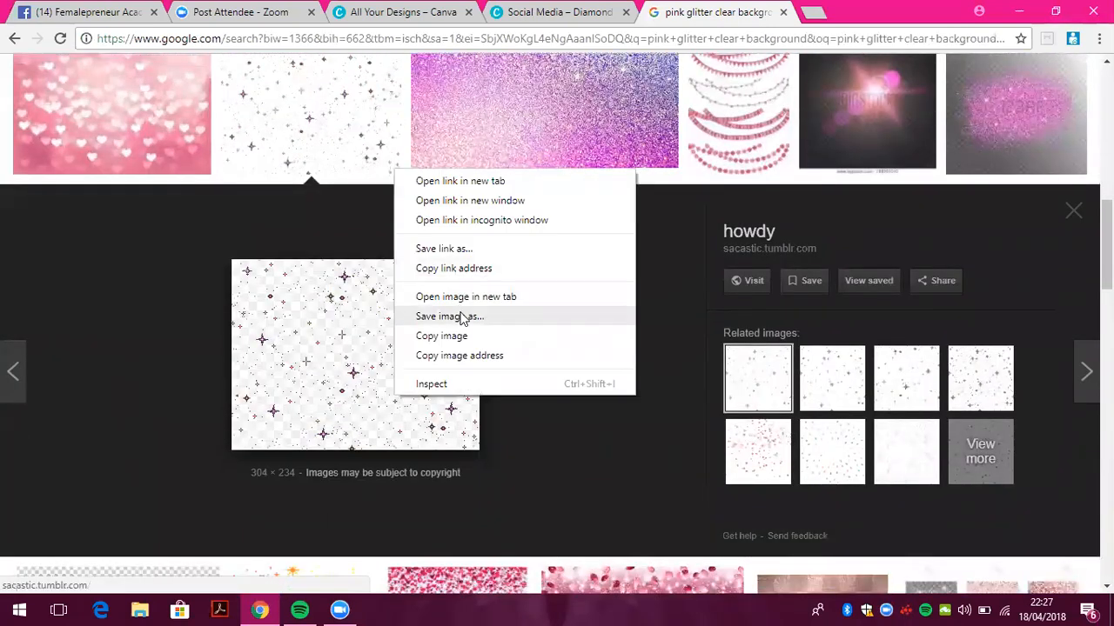
left_click(460, 318)
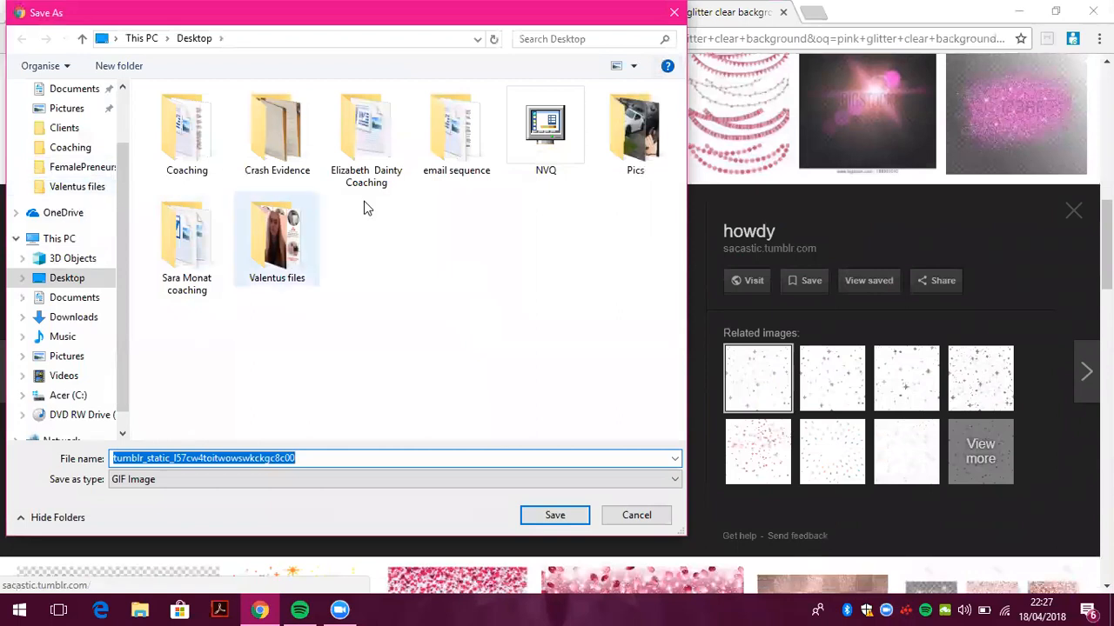
key("Return")
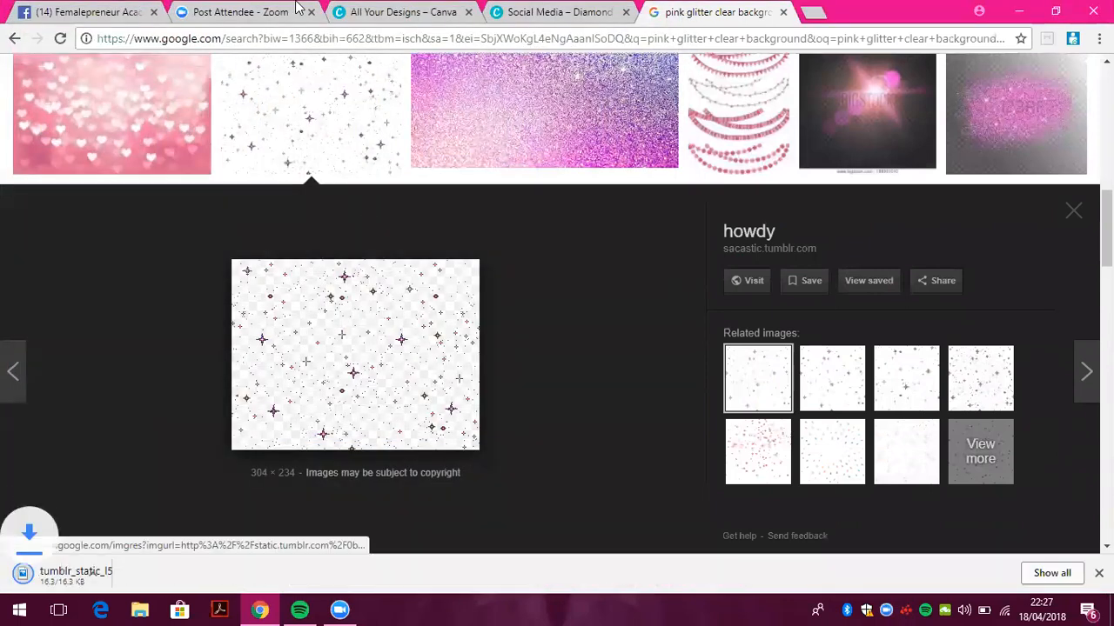
left_click(541, 11)
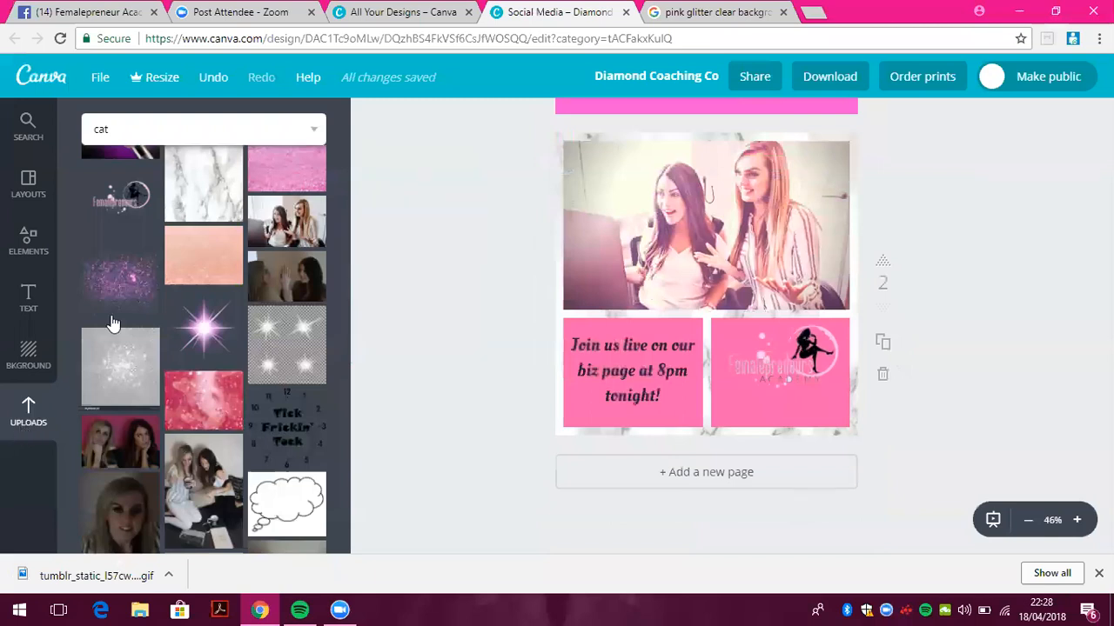
Look through Downloads and Desktop in Canva's upload picker, then cancel
left_click(28, 420)
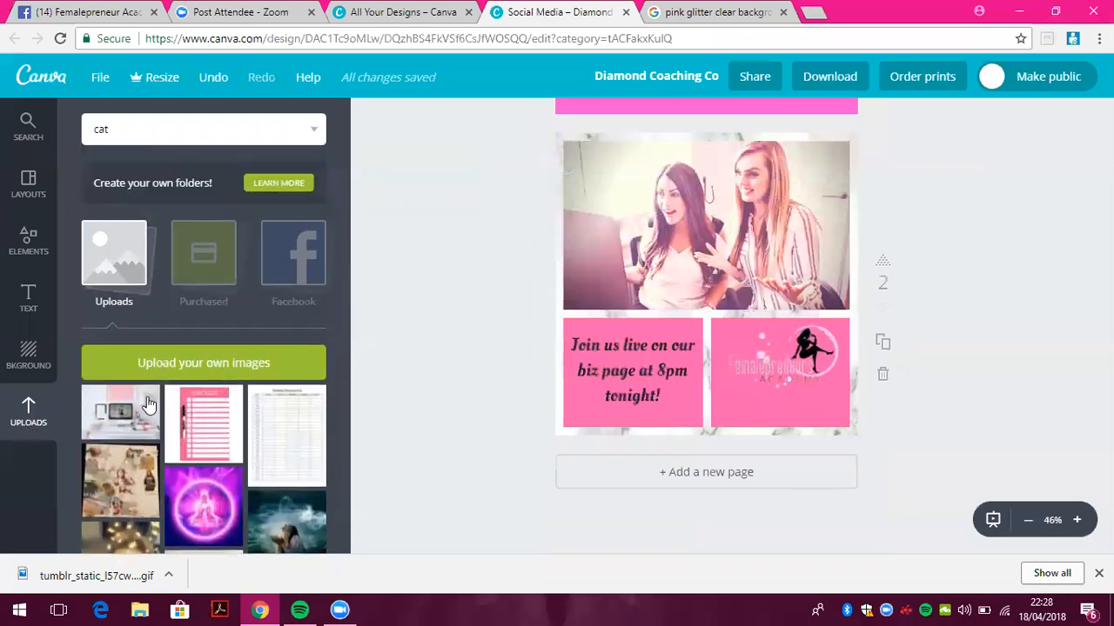
left_click(229, 361)
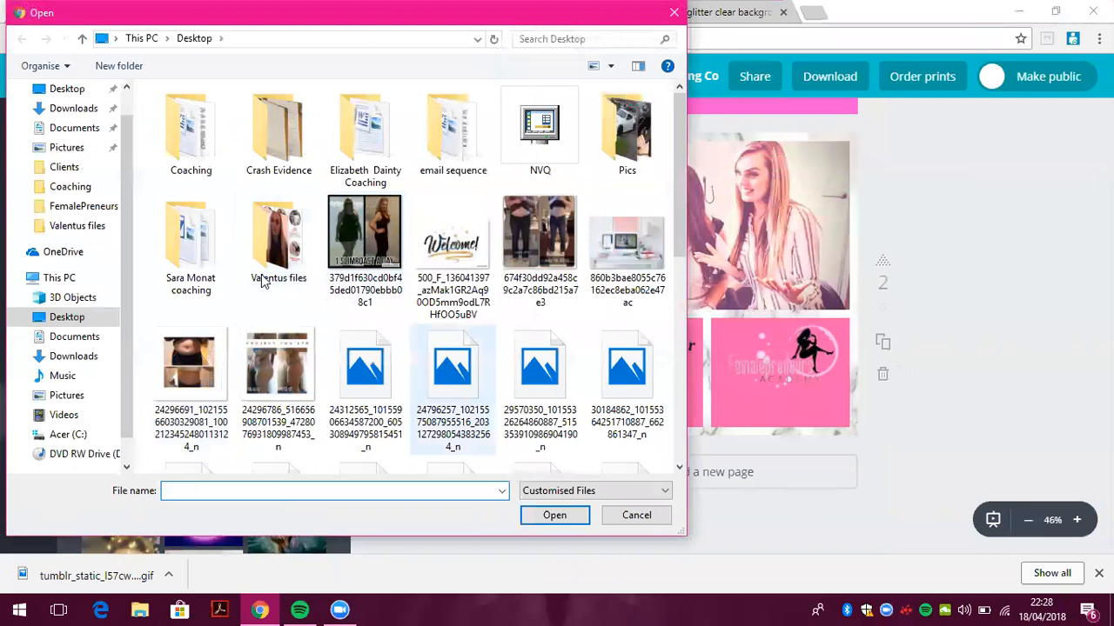
left_click(74, 109)
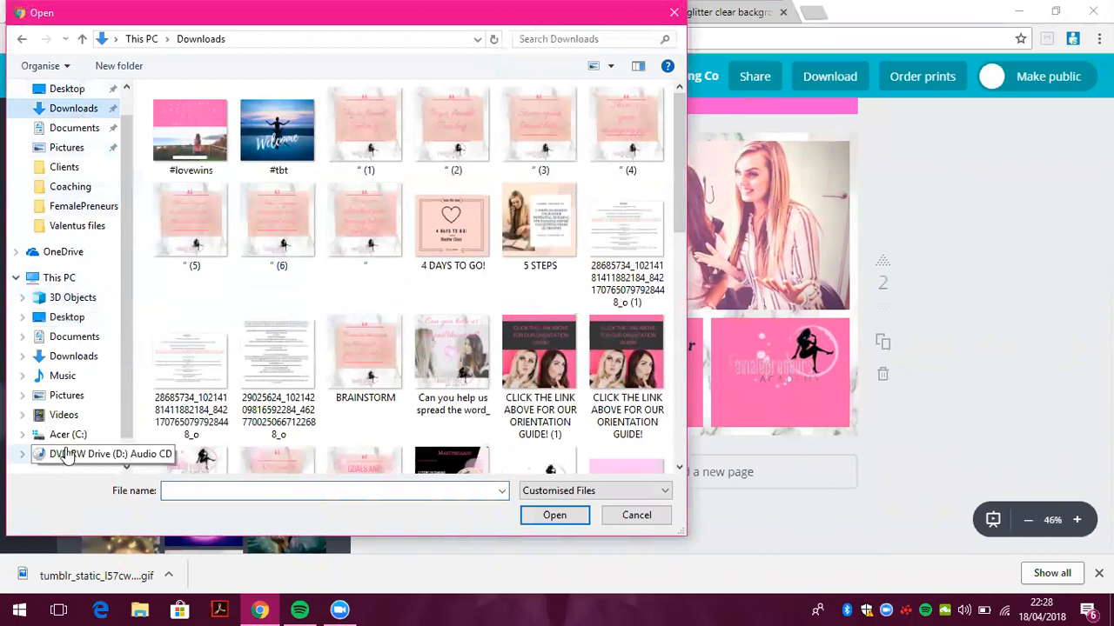
left_click(67, 317)
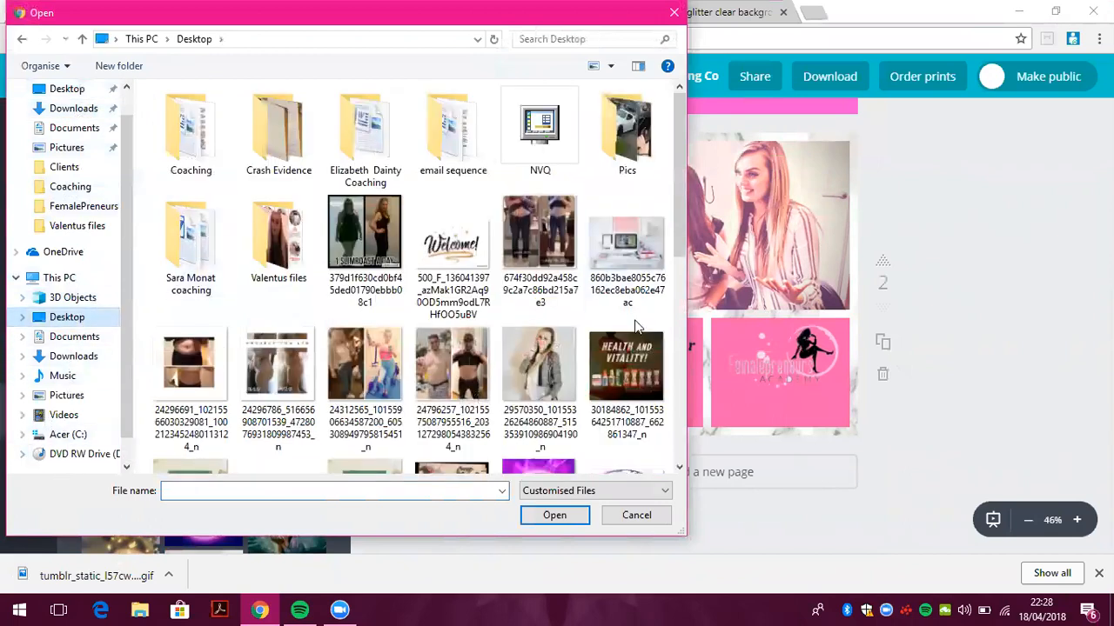
left_click_drag(675, 166, 686, 298)
left_click_drag(686, 300, 685, 393)
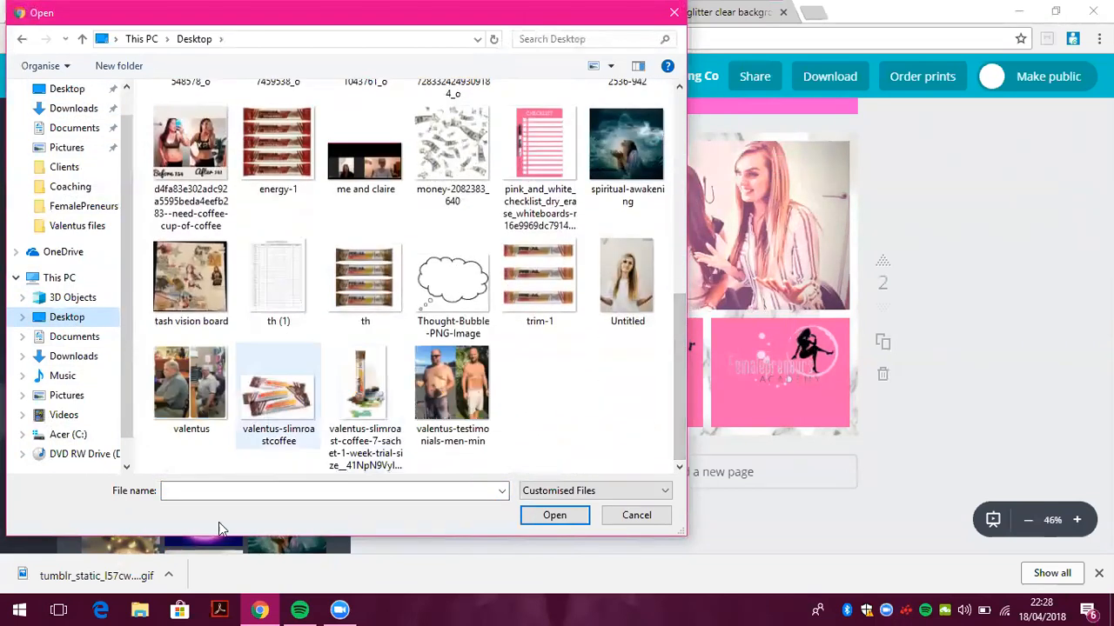
left_click(636, 515)
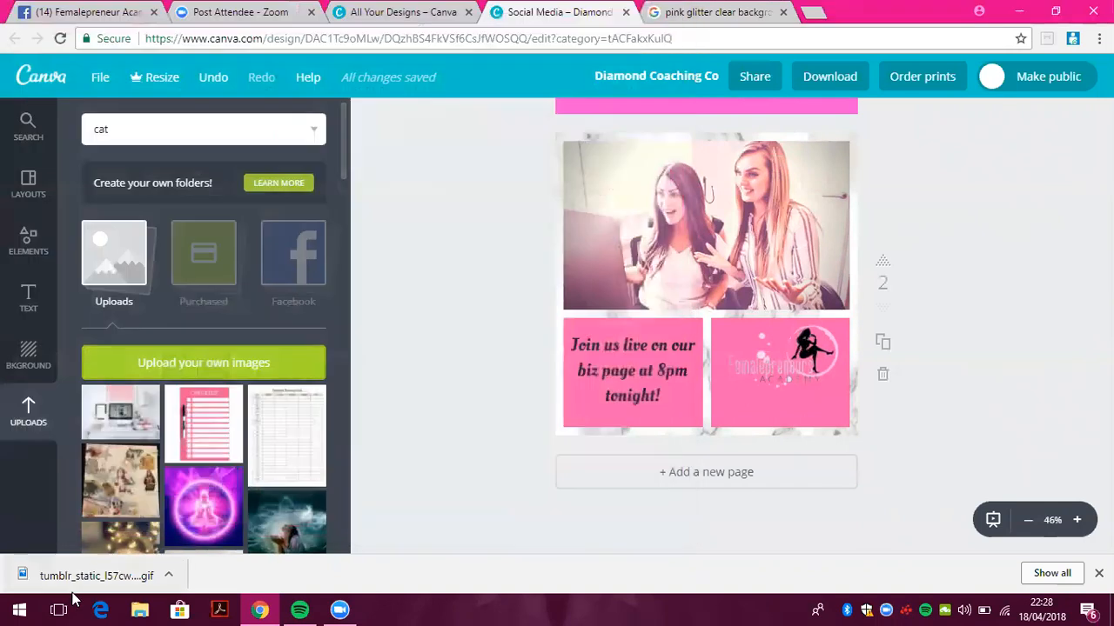
Show the downloaded sparkle file in its folder and paste a copy on the Desktop
right_click(80, 564)
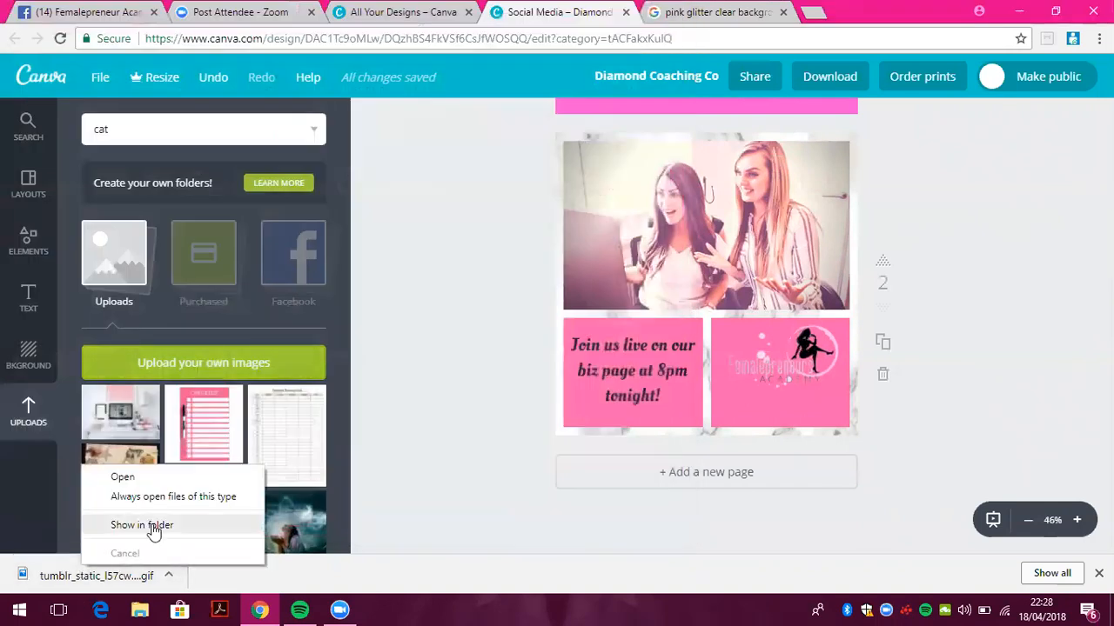
left_click(148, 527)
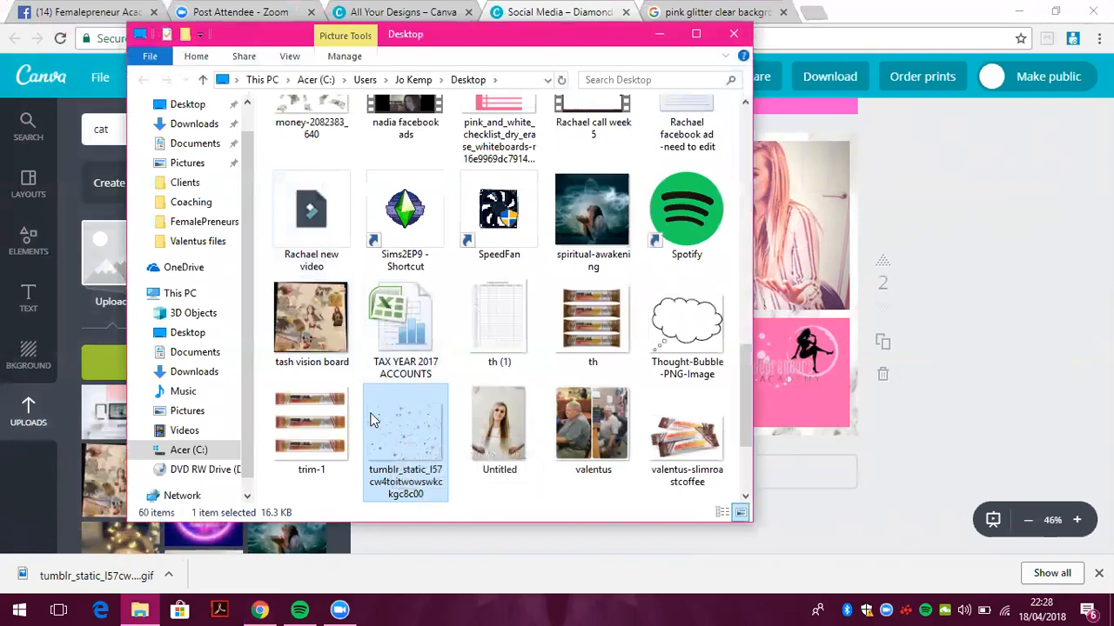
left_click(187, 106)
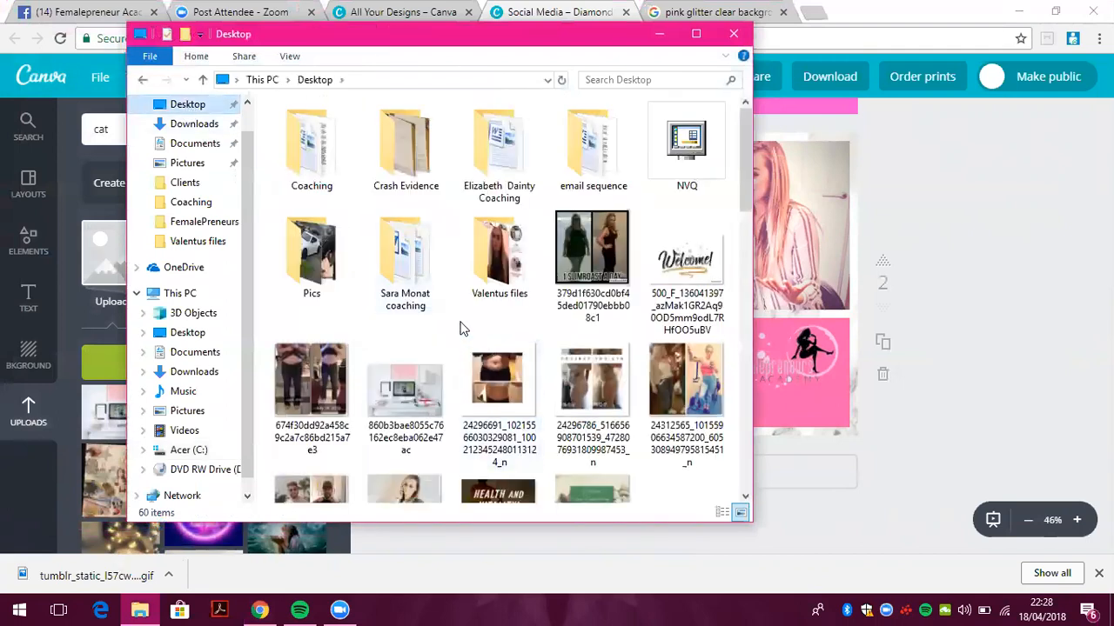
key("ctrl+v")
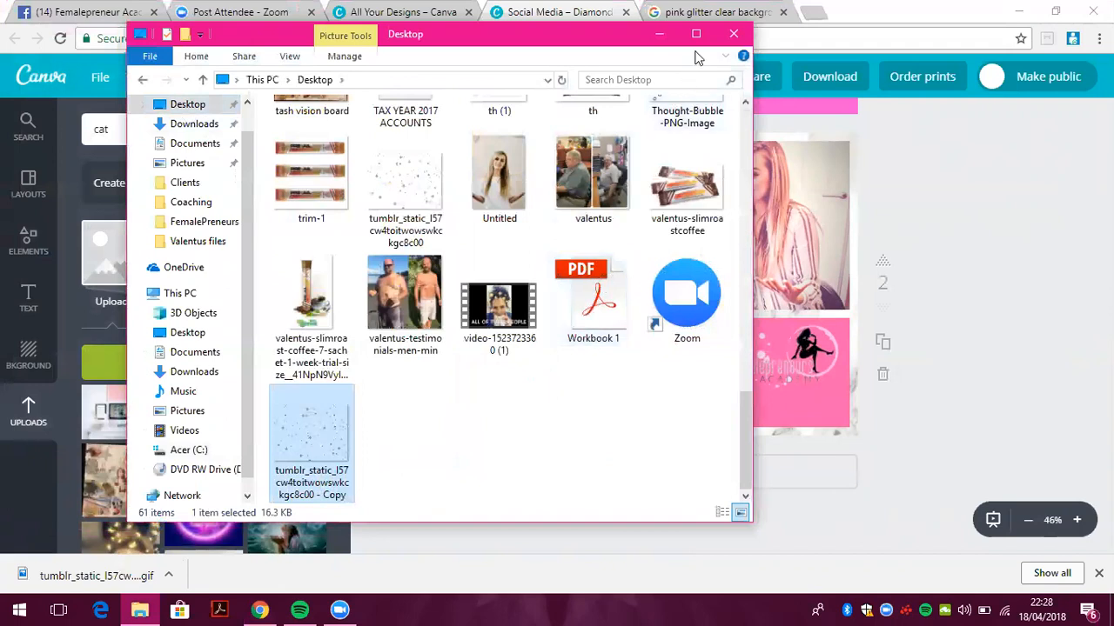
left_click(733, 34)
Drag the sparkle GIF from the download bar into Canva's Uploads panel
left_click(123, 366)
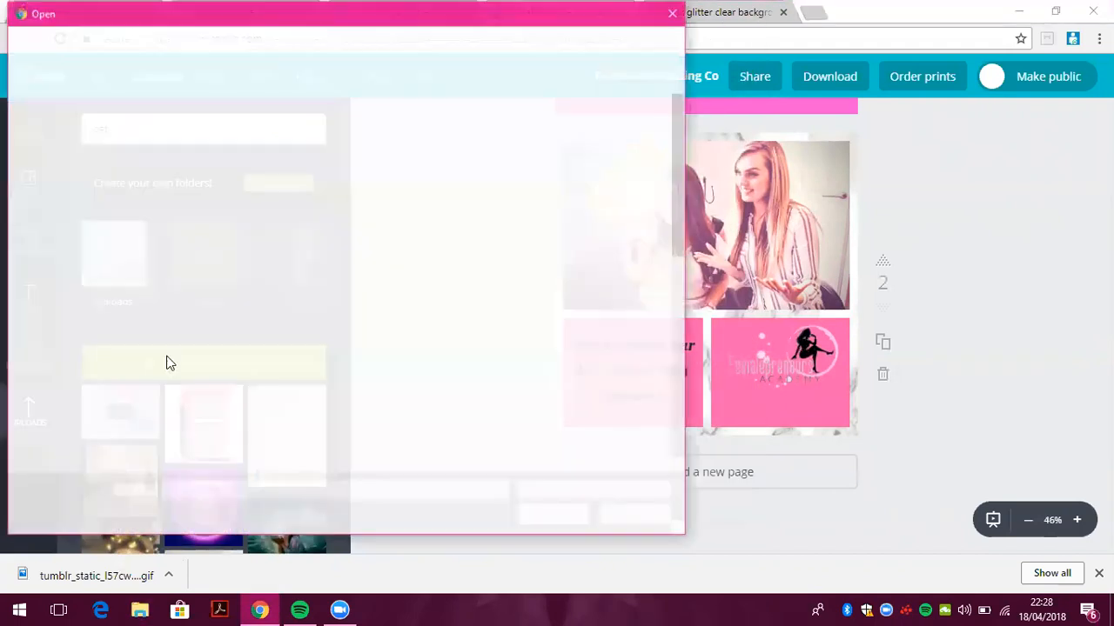
left_click_drag(683, 130, 683, 292)
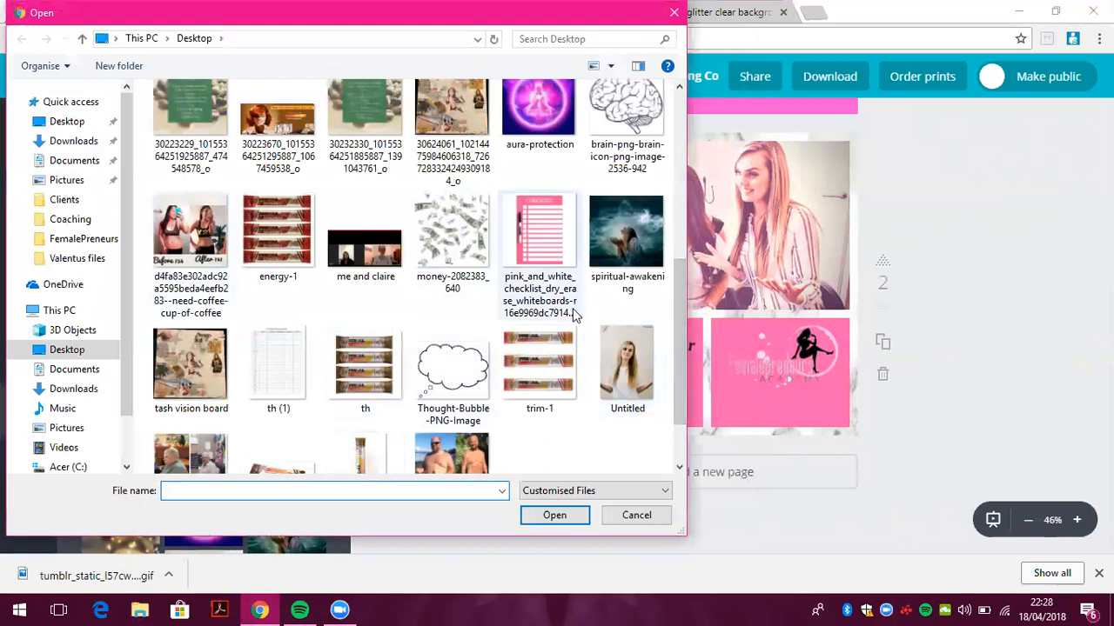
left_click_drag(685, 323, 711, 130)
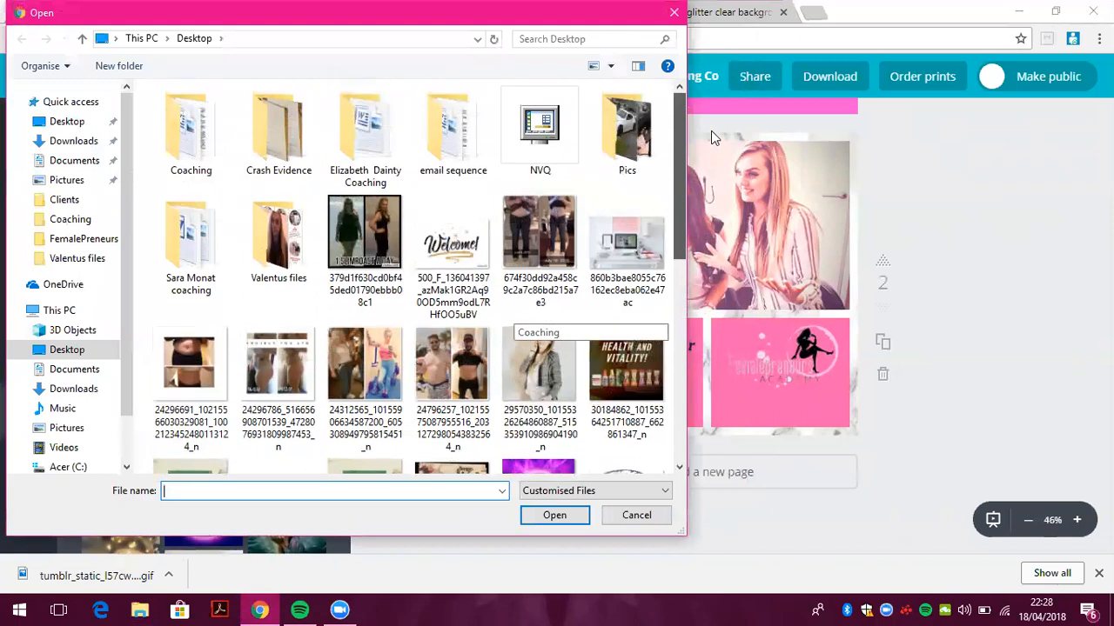
left_click(675, 14)
left_click_drag(137, 574, 166, 464)
Copy the downloaded tumblr GIF into the Desktop > Coaching folder
left_click(750, 357)
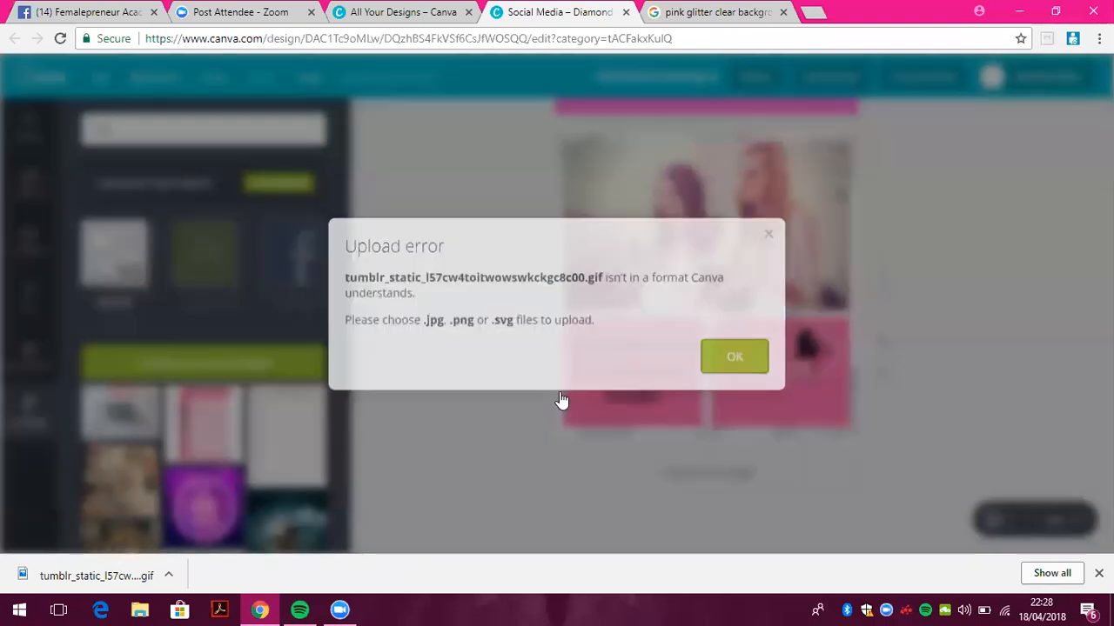
right_click(111, 576)
left_click(204, 541)
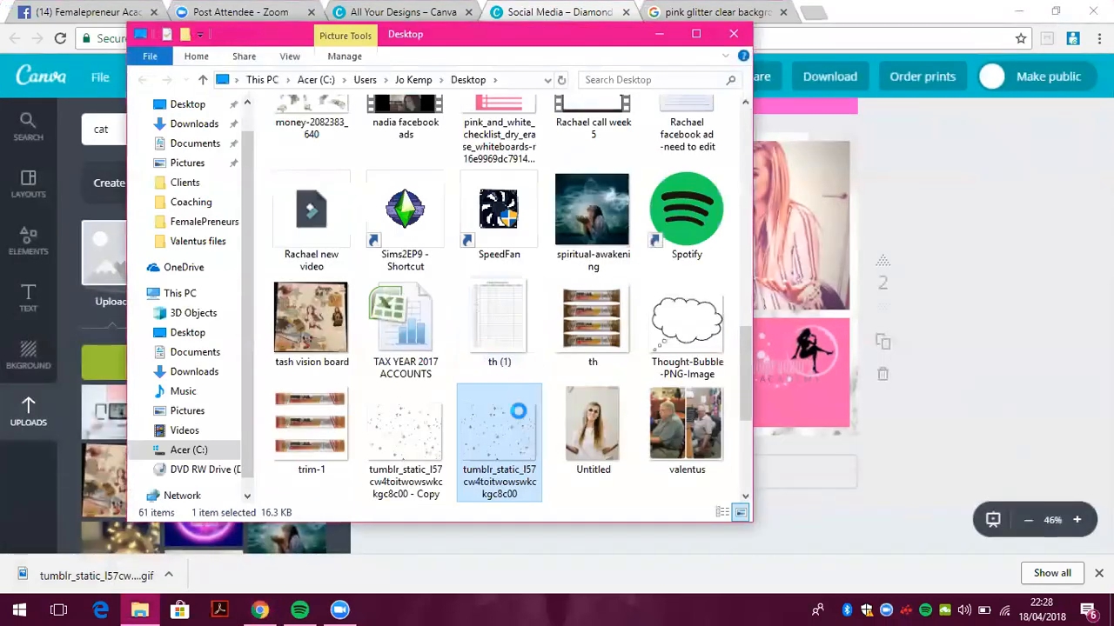
right_click(519, 410)
left_click(572, 503)
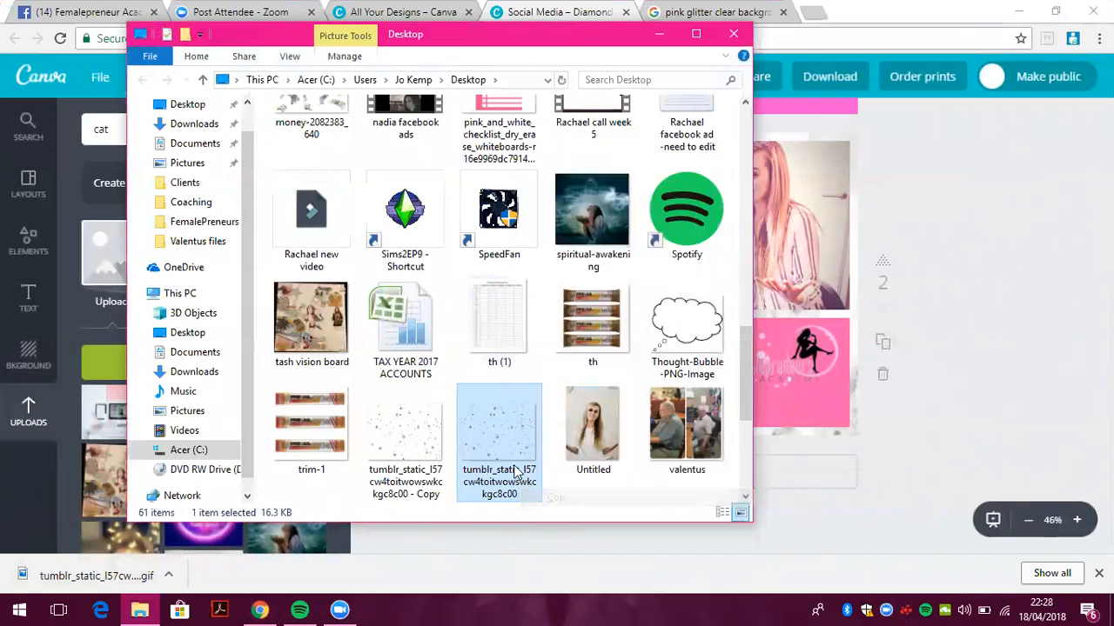
left_click(182, 105)
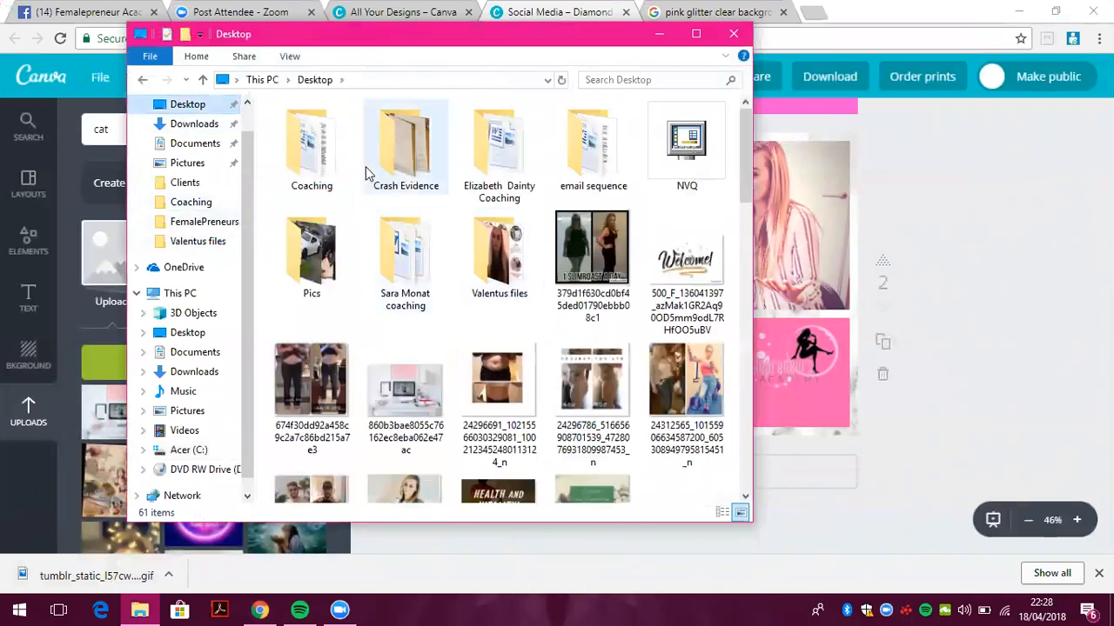
double_click(311, 148)
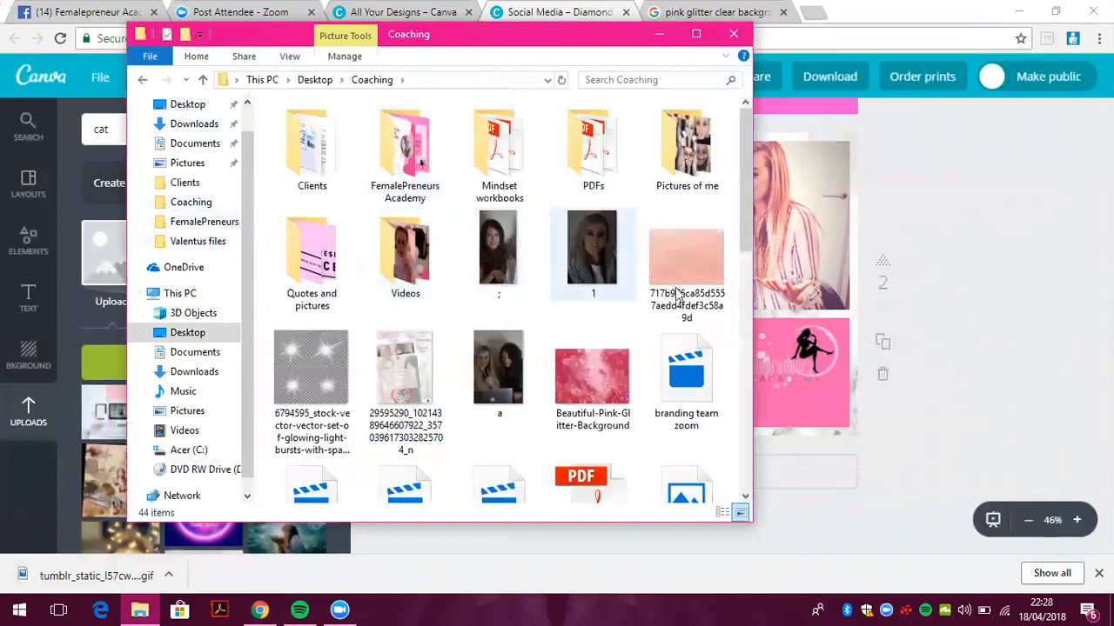
scroll(683, 440, "down", 5)
key("ctrl+v")
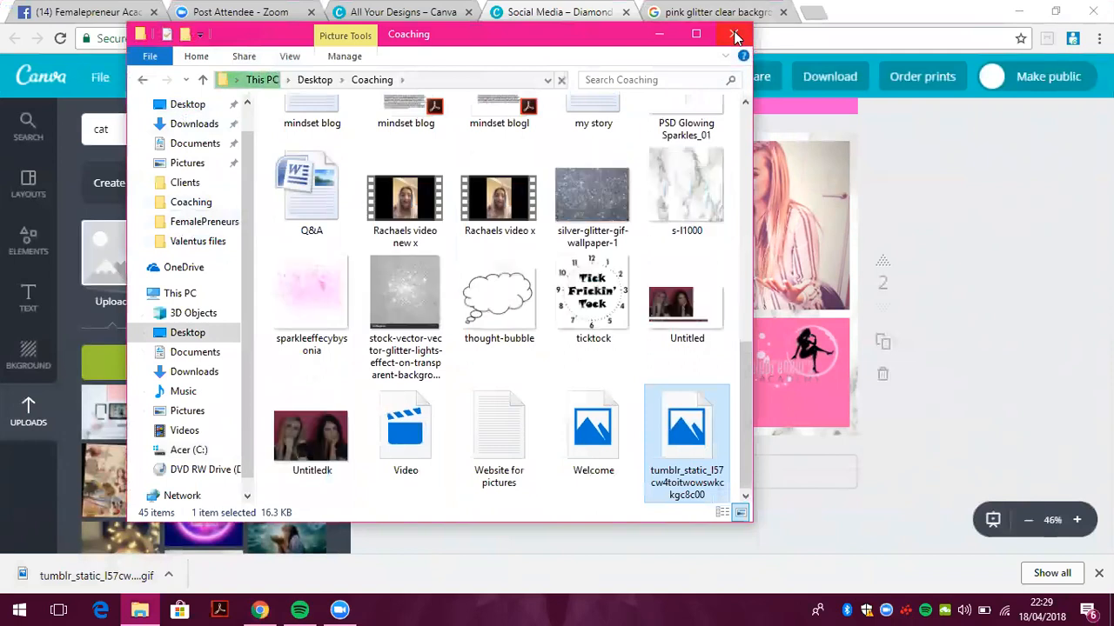
left_click(733, 35)
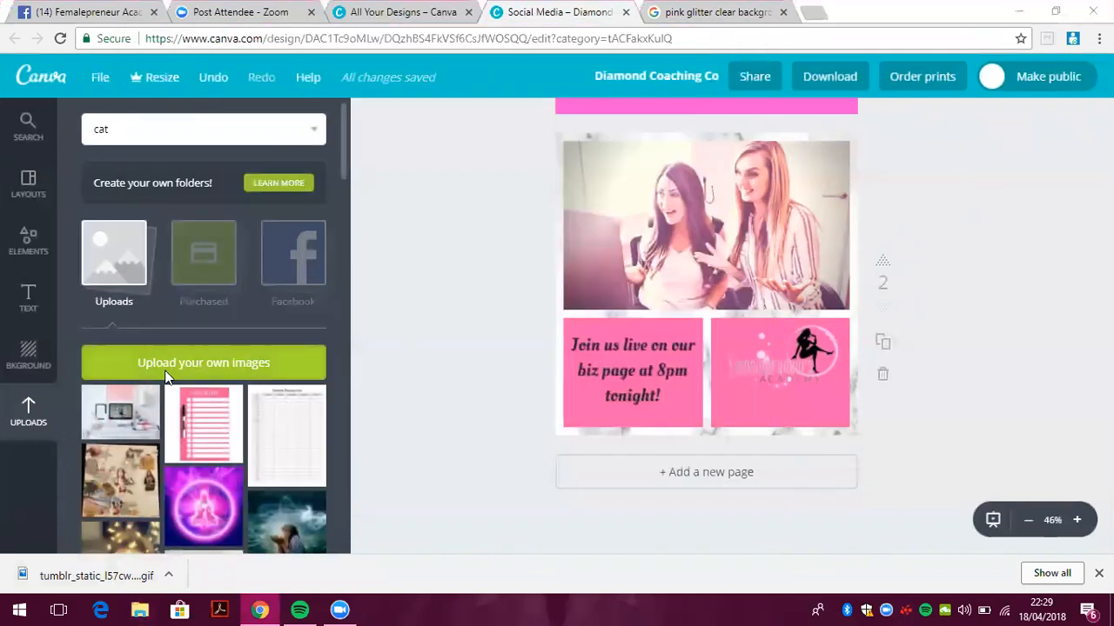
Upload the sparkleeffecybysonia image from the Coaching folder into Canva
left_click(166, 376)
double_click(198, 124)
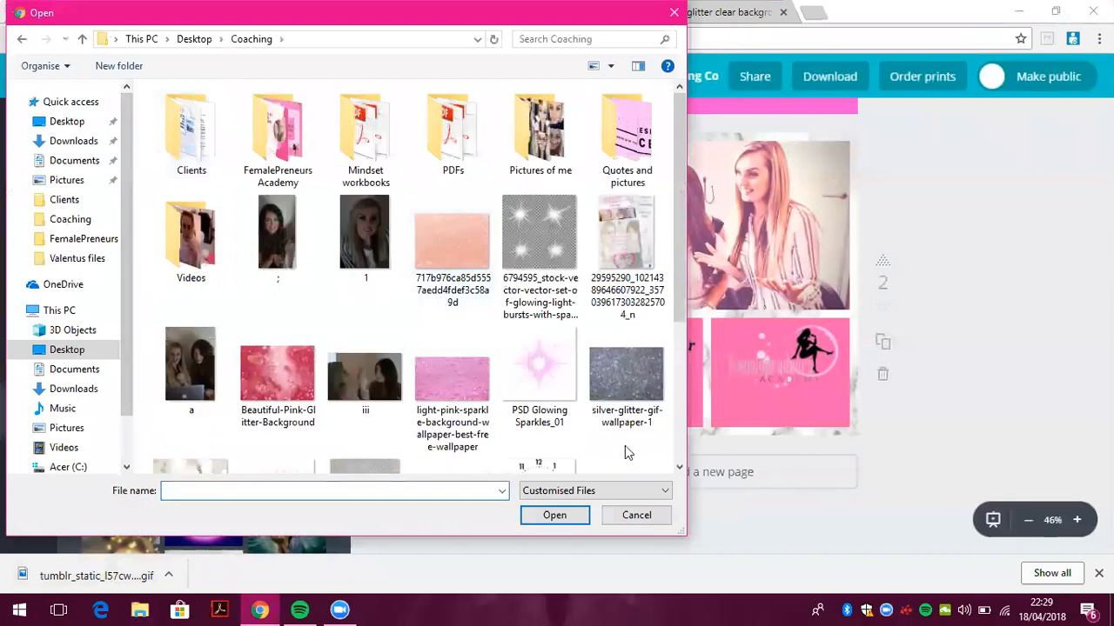
left_click_drag(676, 201, 682, 290)
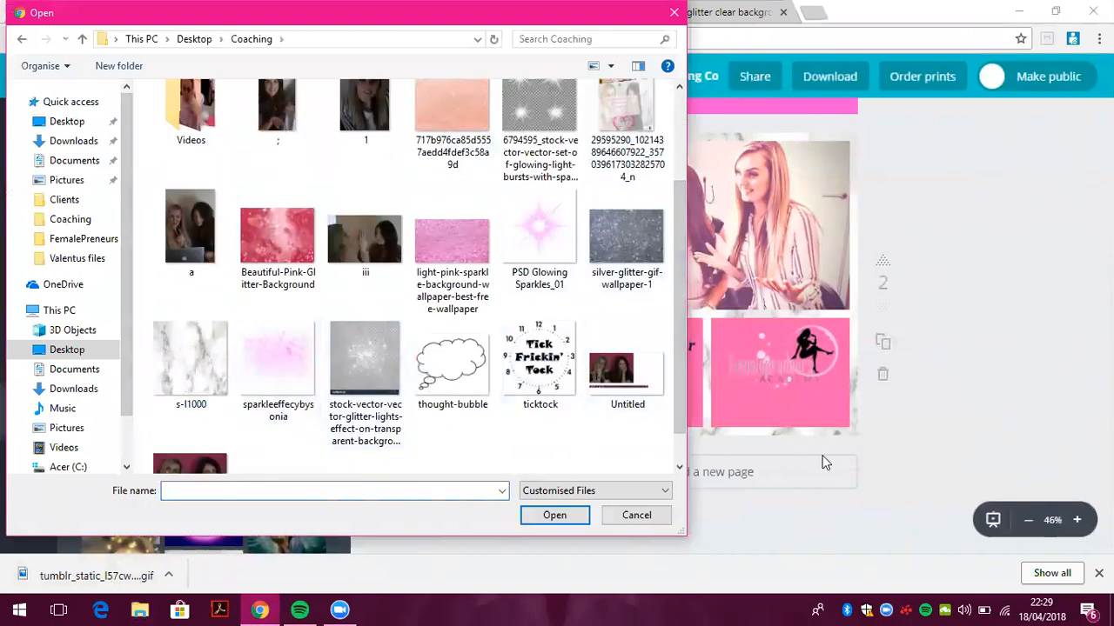
left_click_drag(684, 404, 696, 443)
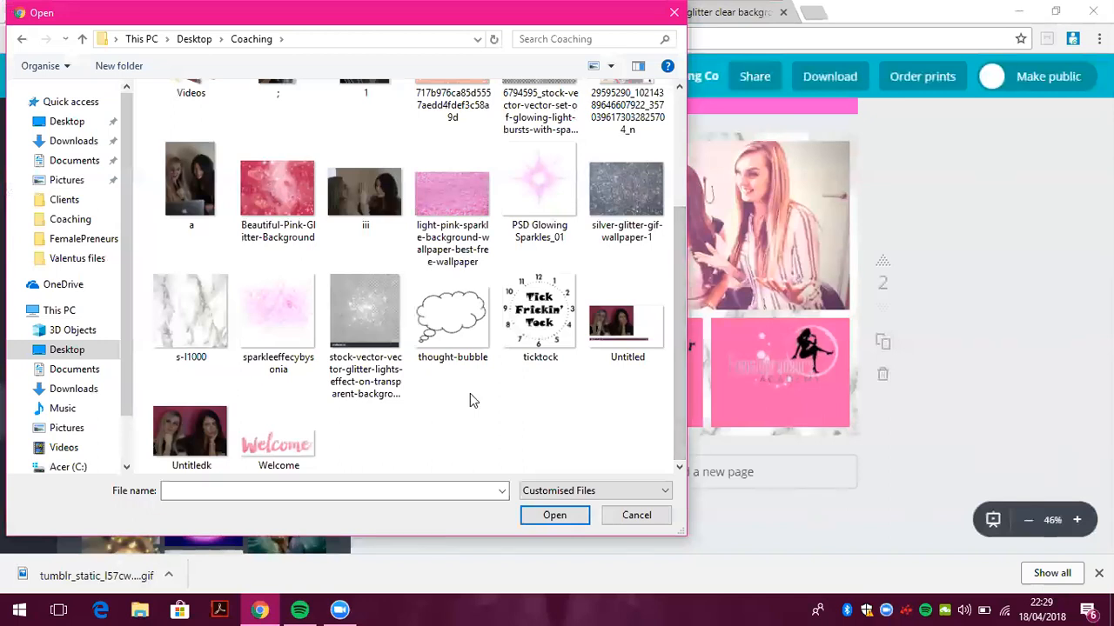
left_click_drag(672, 384, 682, 421)
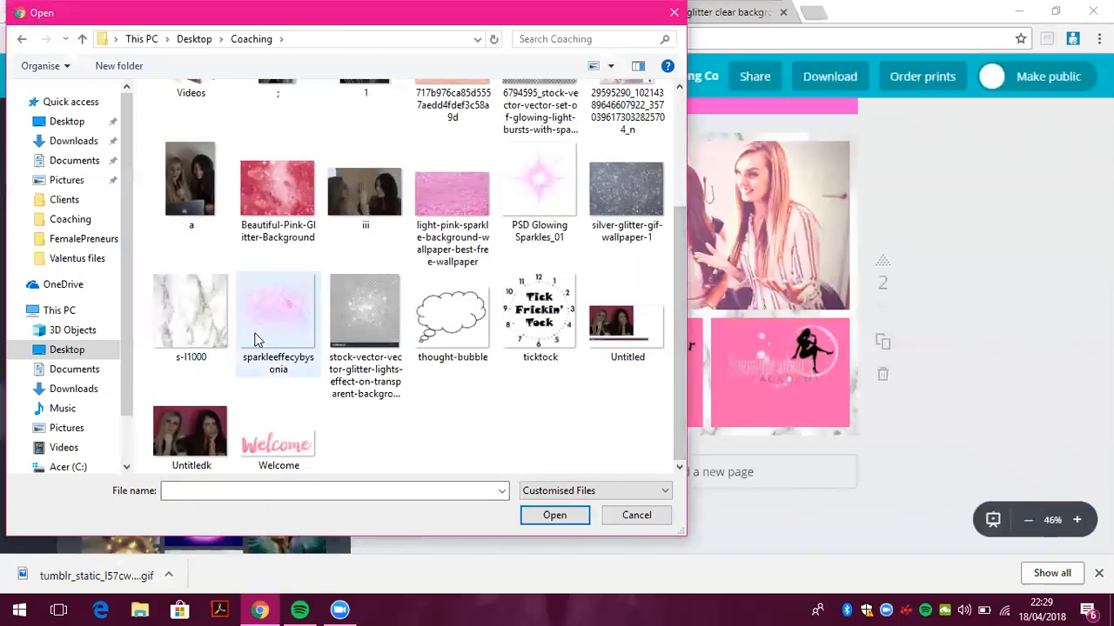
double_click(293, 334)
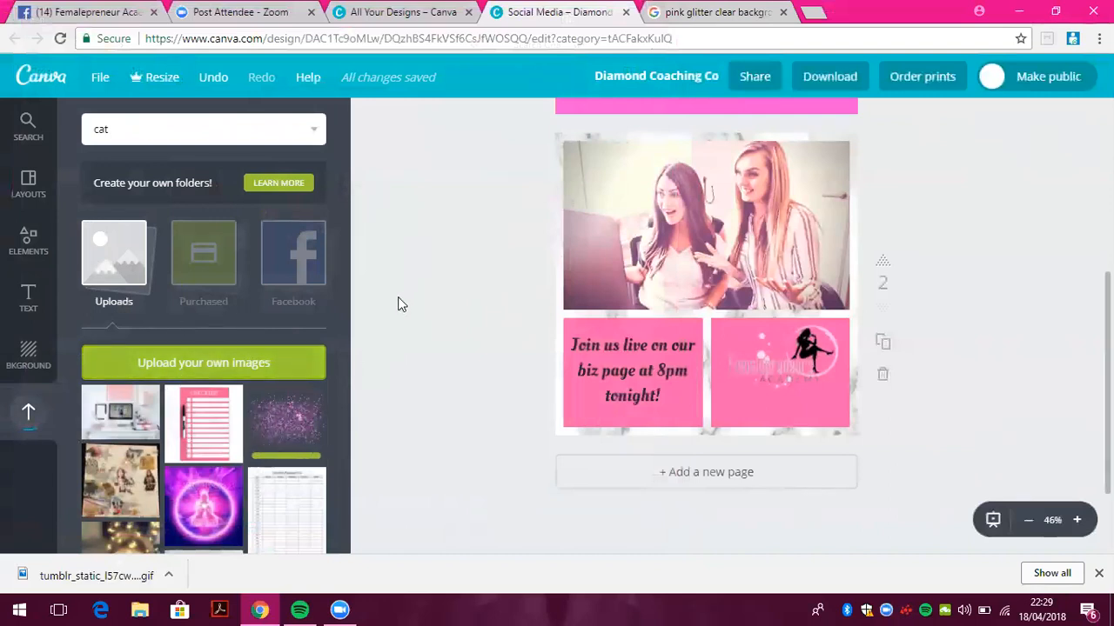
Add a third page and delete its marble image
left_click(708, 474)
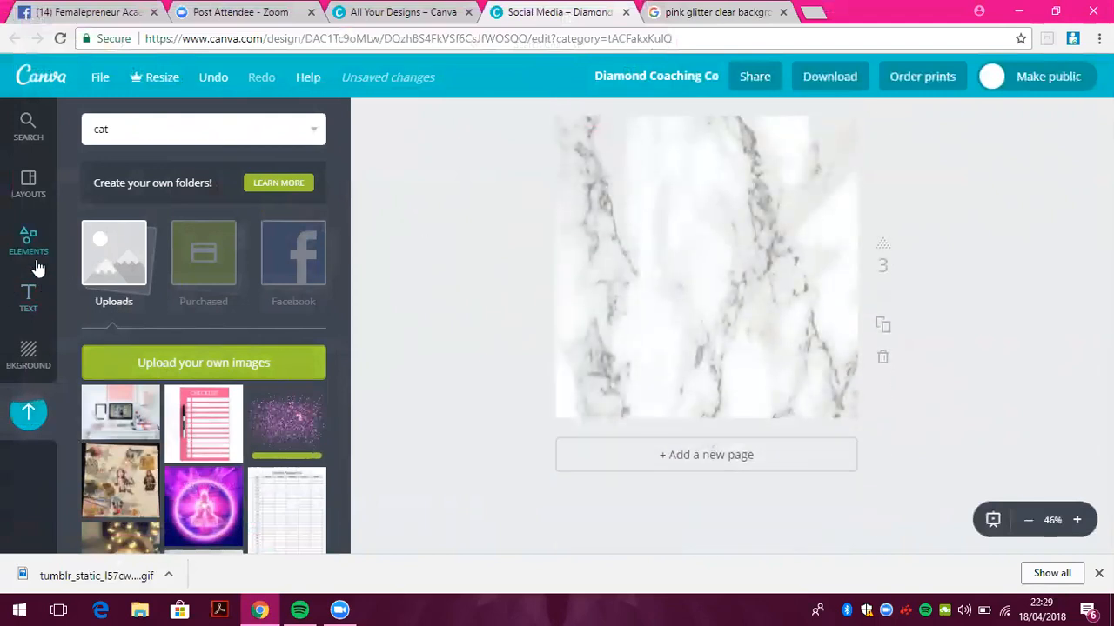
left_click(678, 247)
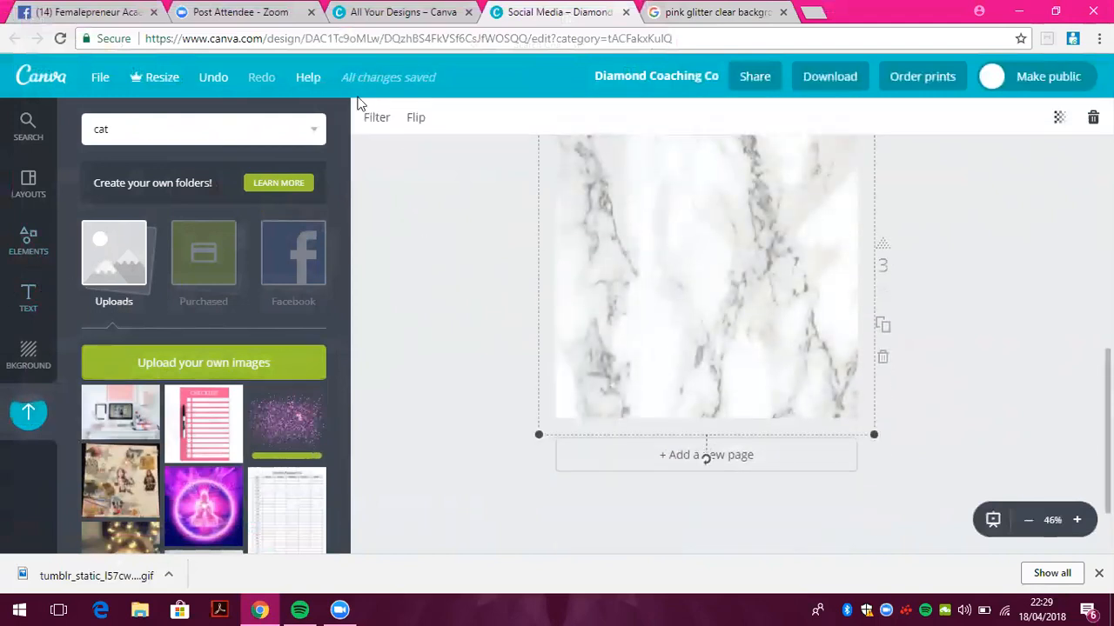
key("Delete")
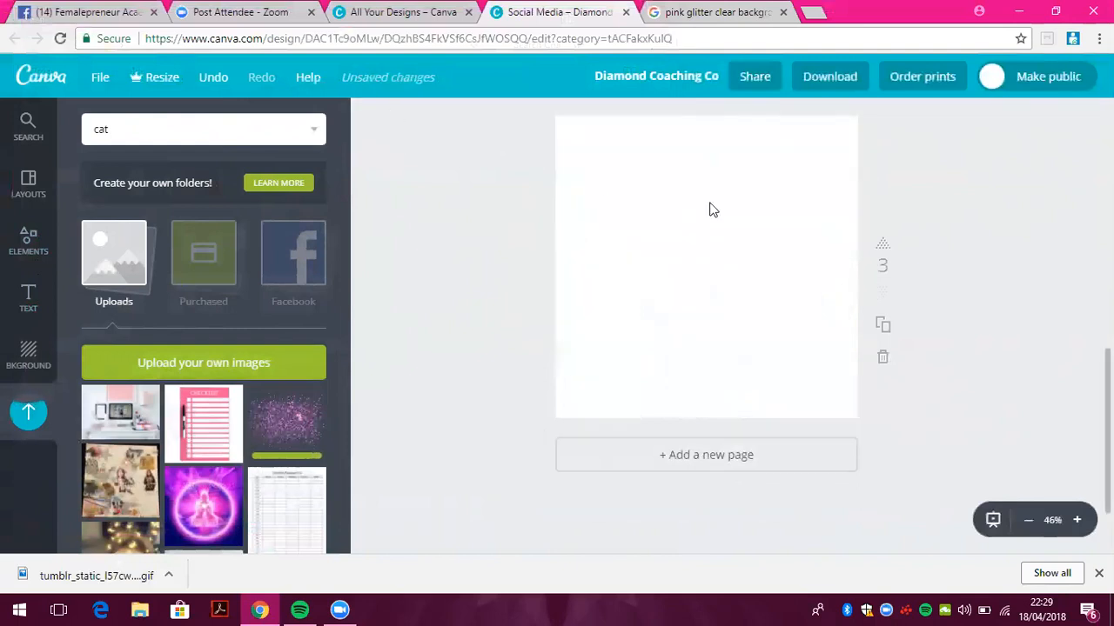
Make the page 3 background solid pink
left_click(30, 237)
left_click(29, 355)
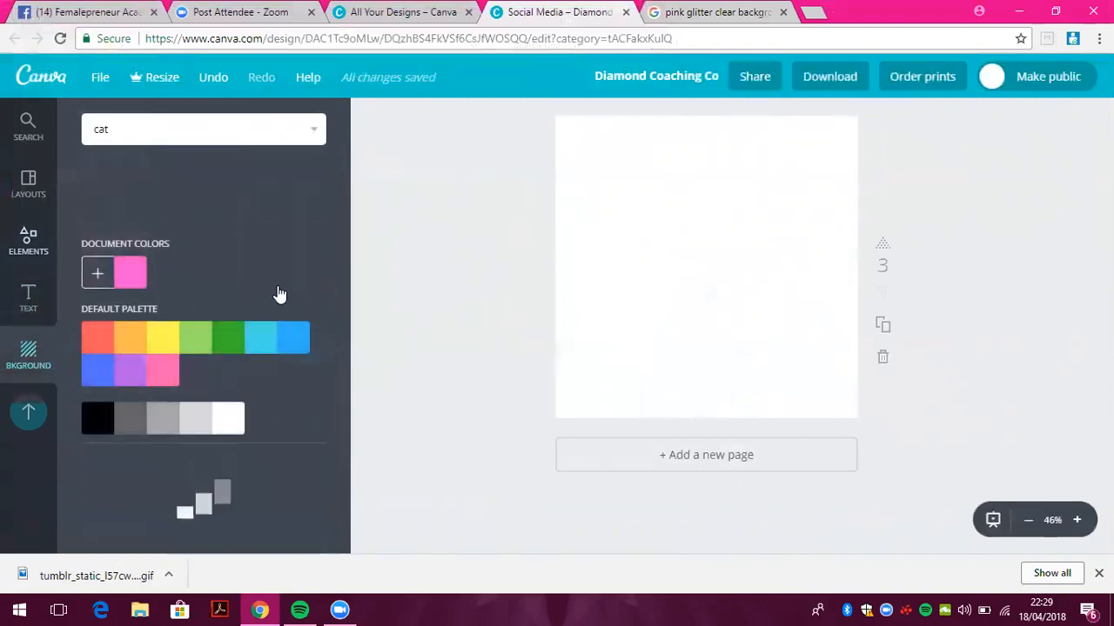
left_click(165, 289)
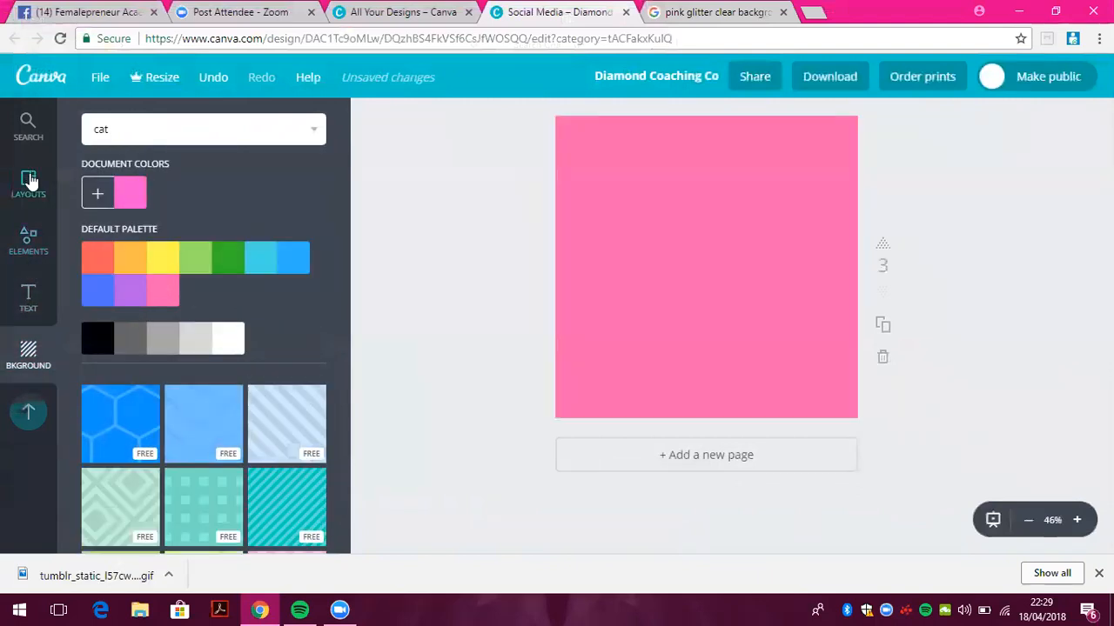
left_click(31, 259)
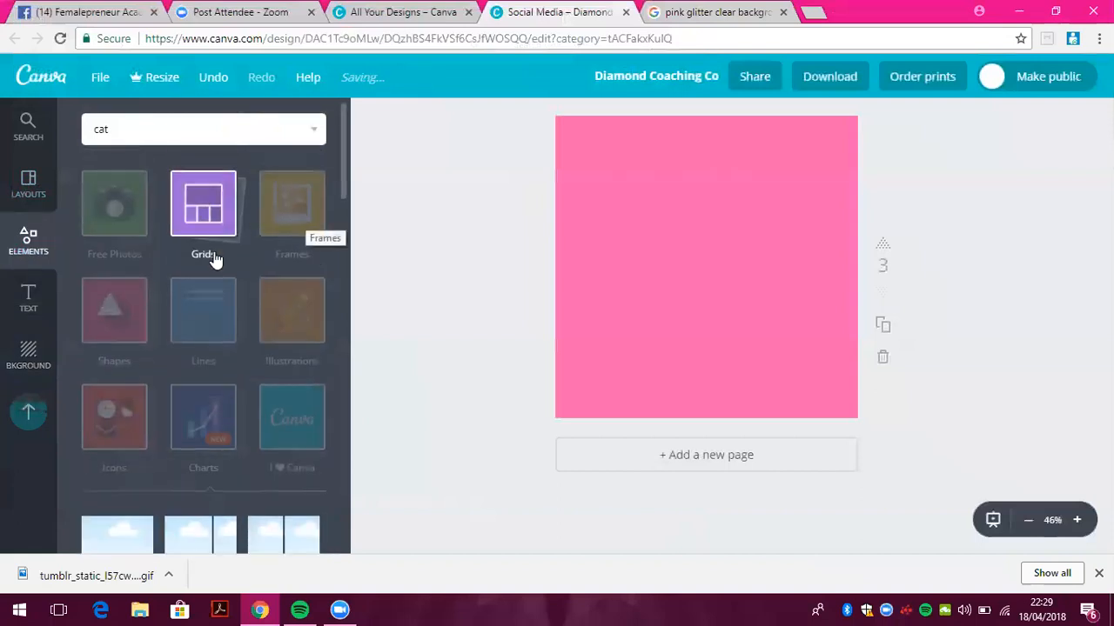
Scroll through the Shapes category down to the outlined heart shapes
left_click(128, 325)
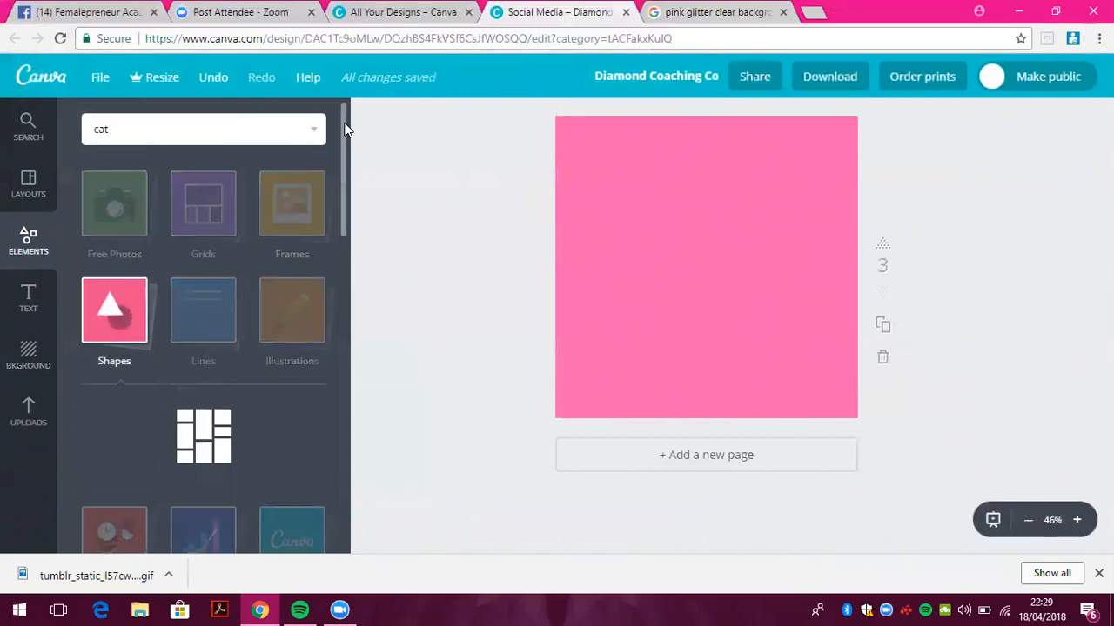
left_click_drag(344, 129, 344, 359)
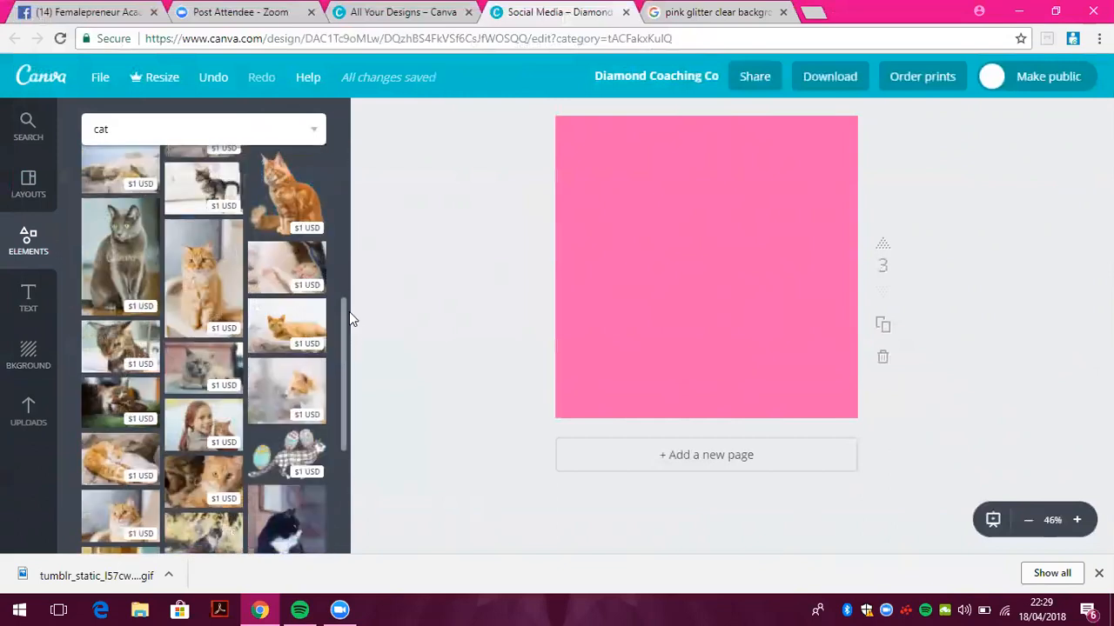
left_click_drag(349, 312, 348, 211)
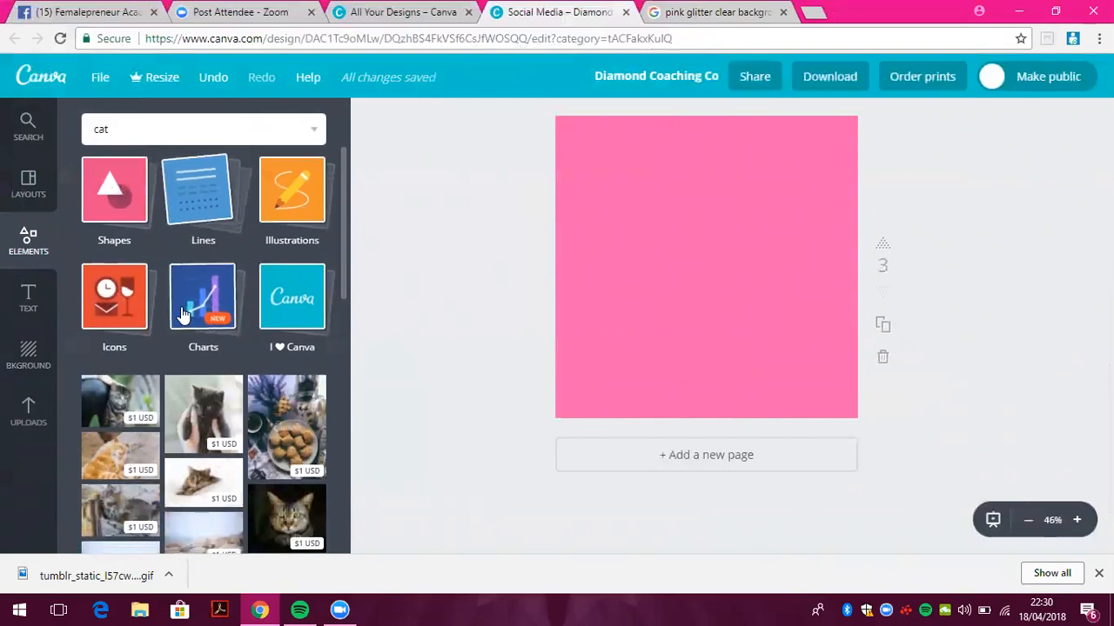
left_click(130, 214)
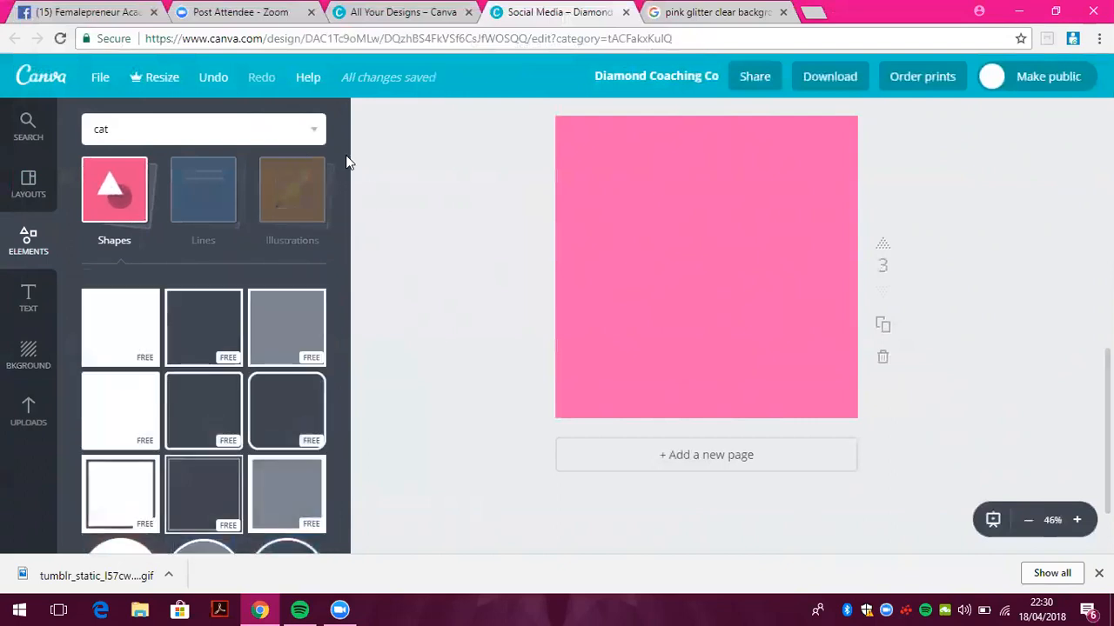
left_click_drag(346, 174, 351, 399)
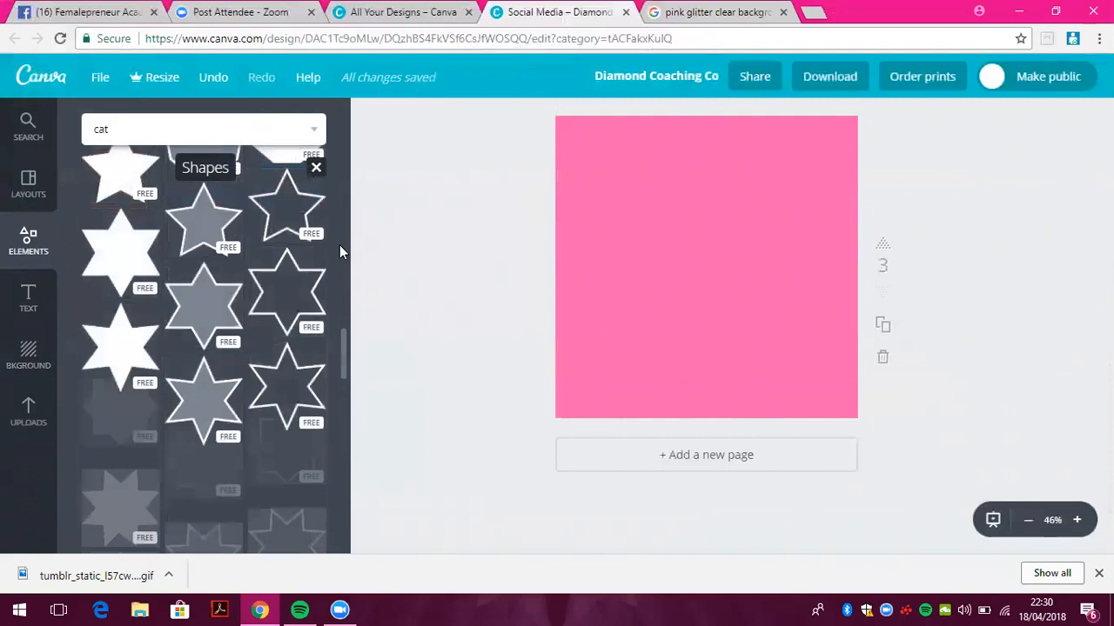
scroll(340, 296, "down", 3)
scroll(343, 357, "down", 1)
left_click_drag(343, 369, 344, 388)
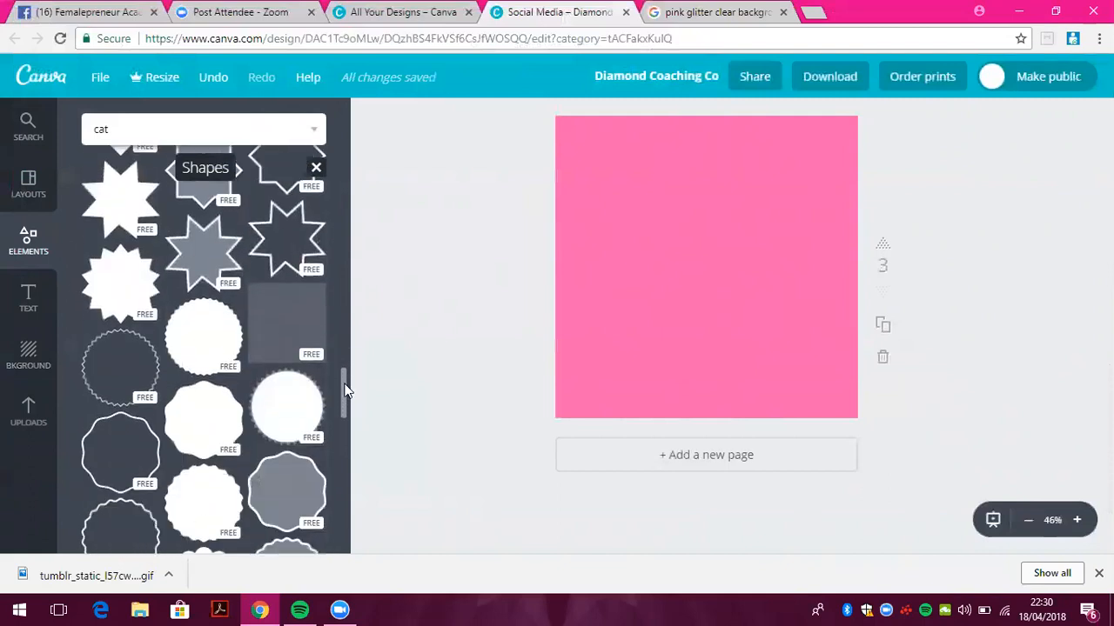
scroll(344, 402, "down", 1)
scroll(347, 406, "down", 1)
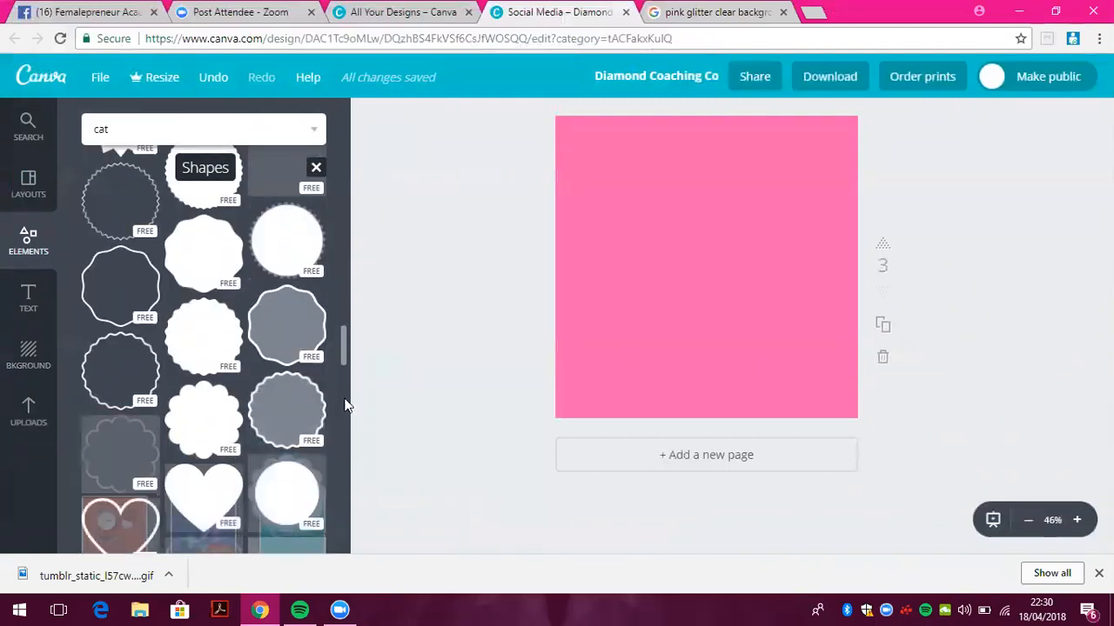
scroll(344, 406, "down", 1)
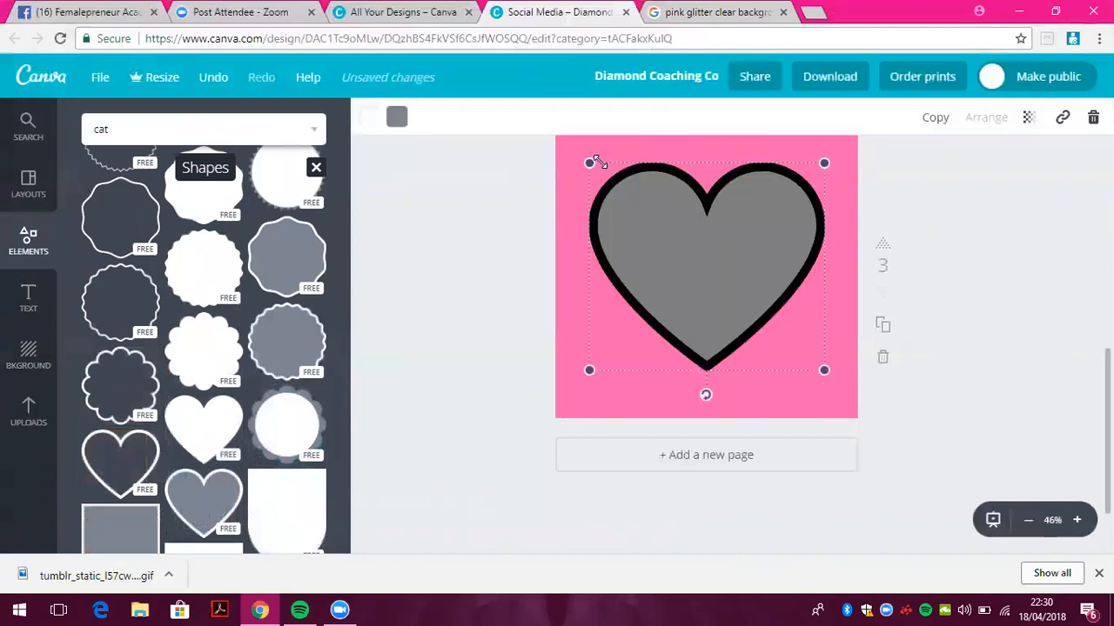
Fill the heart with pink to match page 3's background
left_click(397, 119)
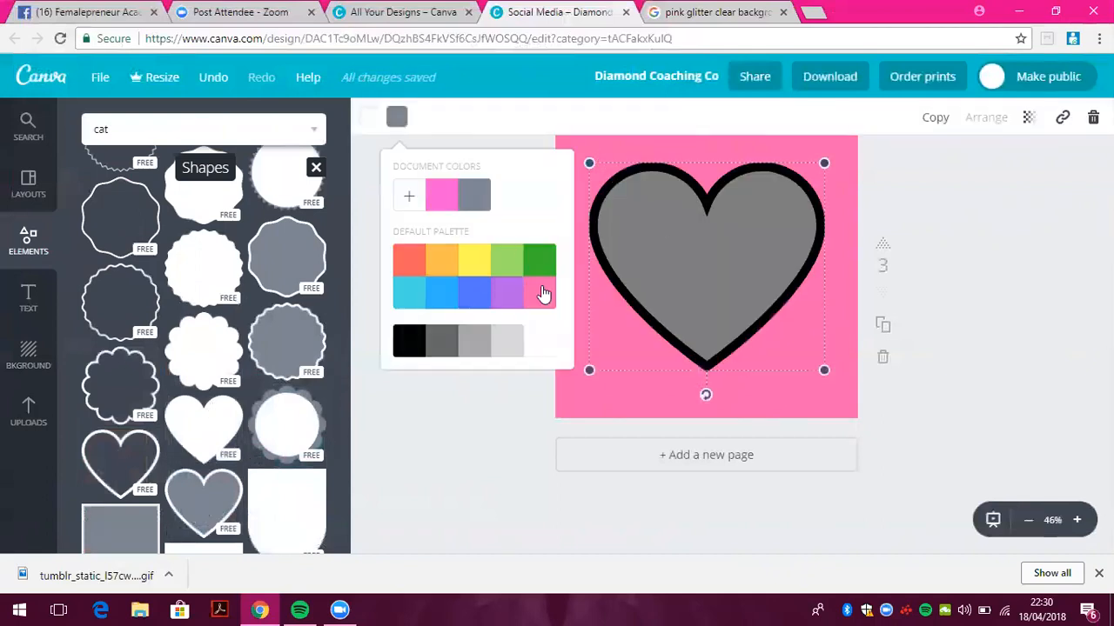
left_click(541, 347)
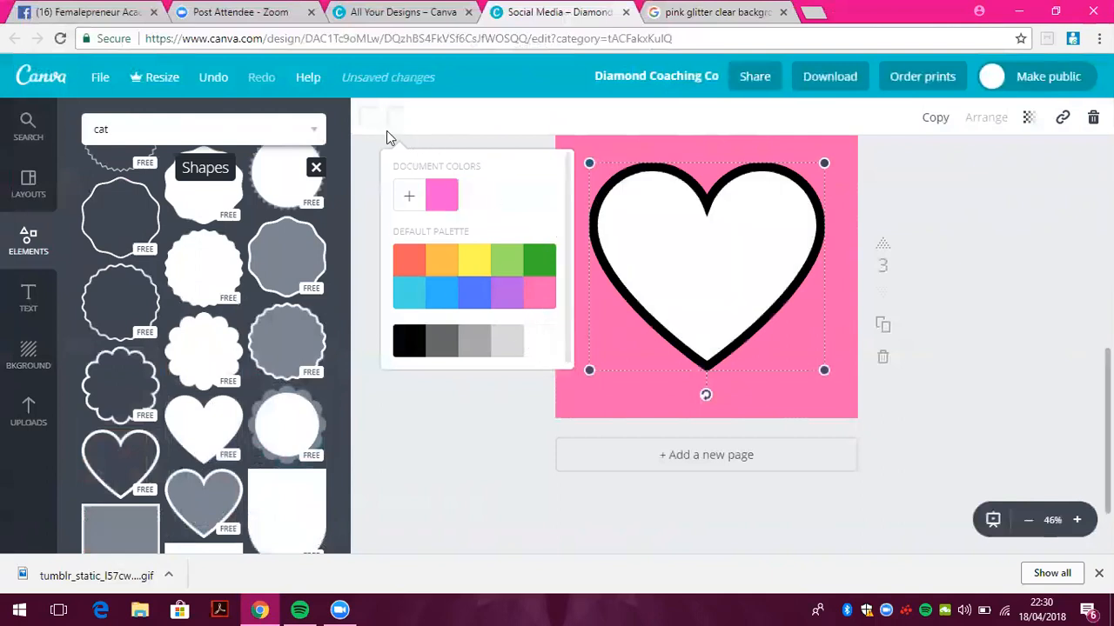
left_click(544, 304)
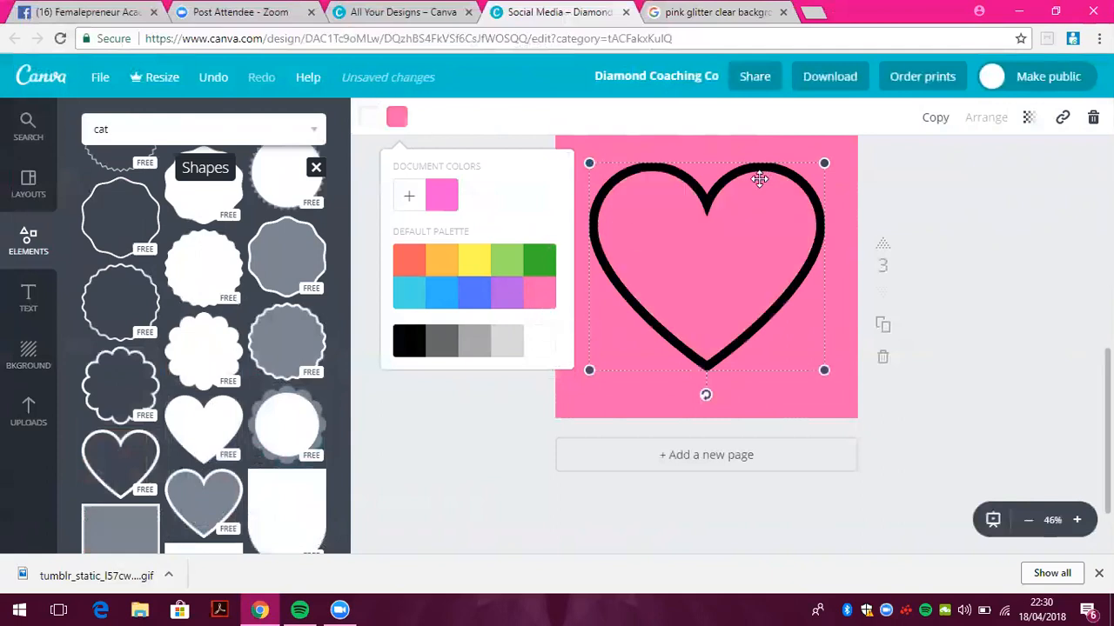
Centre the heart on page 3 and show the uploaded images
left_click_drag(1107, 426, 1108, 412)
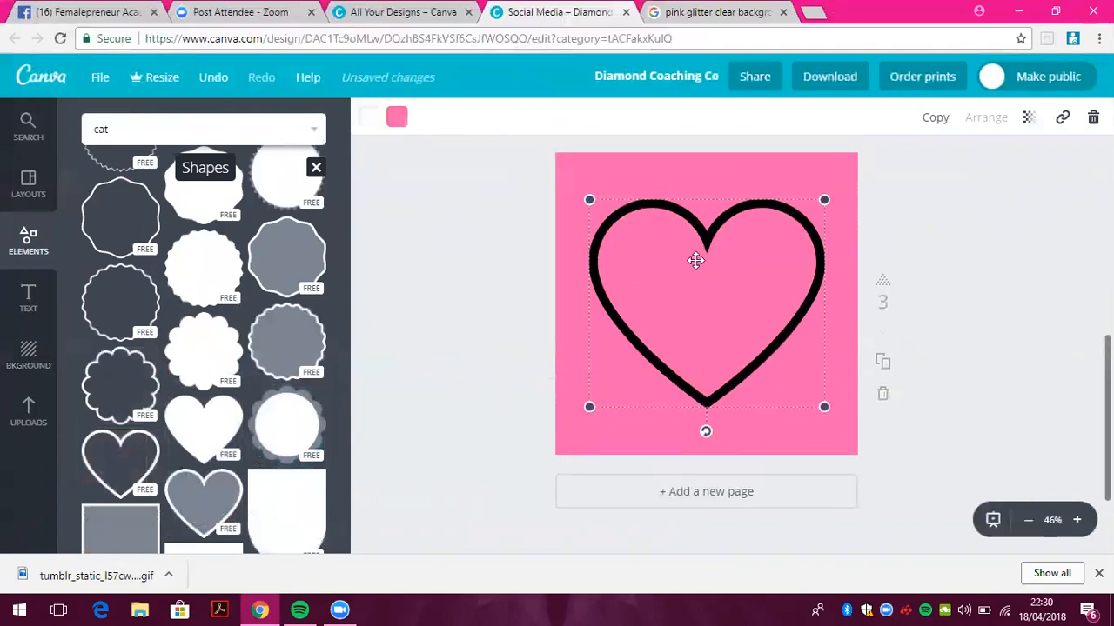
left_click_drag(771, 195, 767, 188)
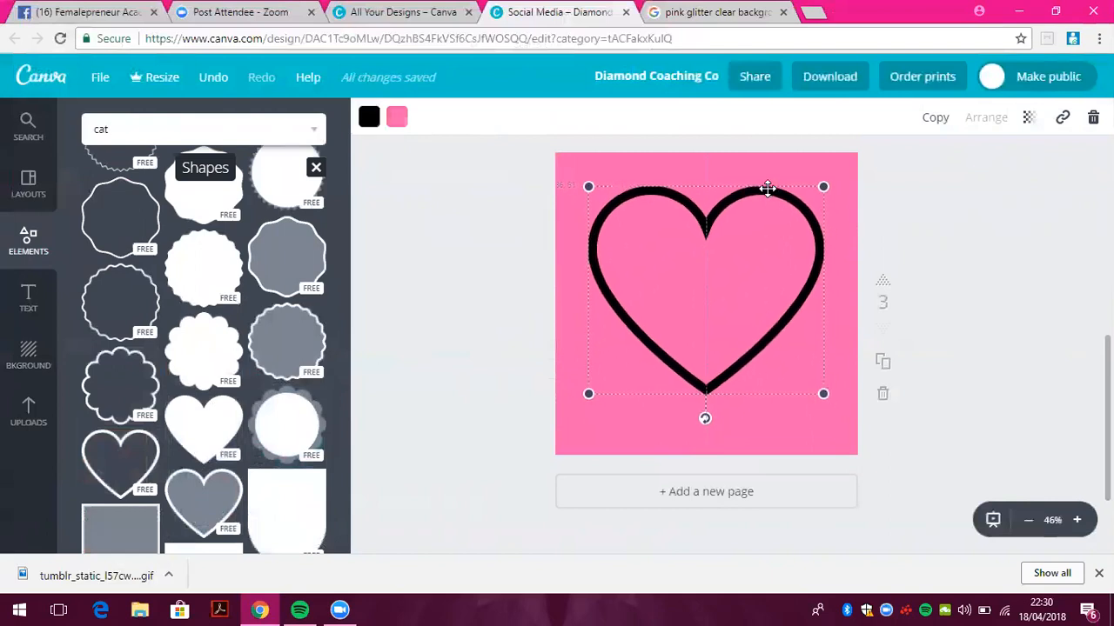
left_click(29, 414)
left_click_drag(342, 137, 363, 302)
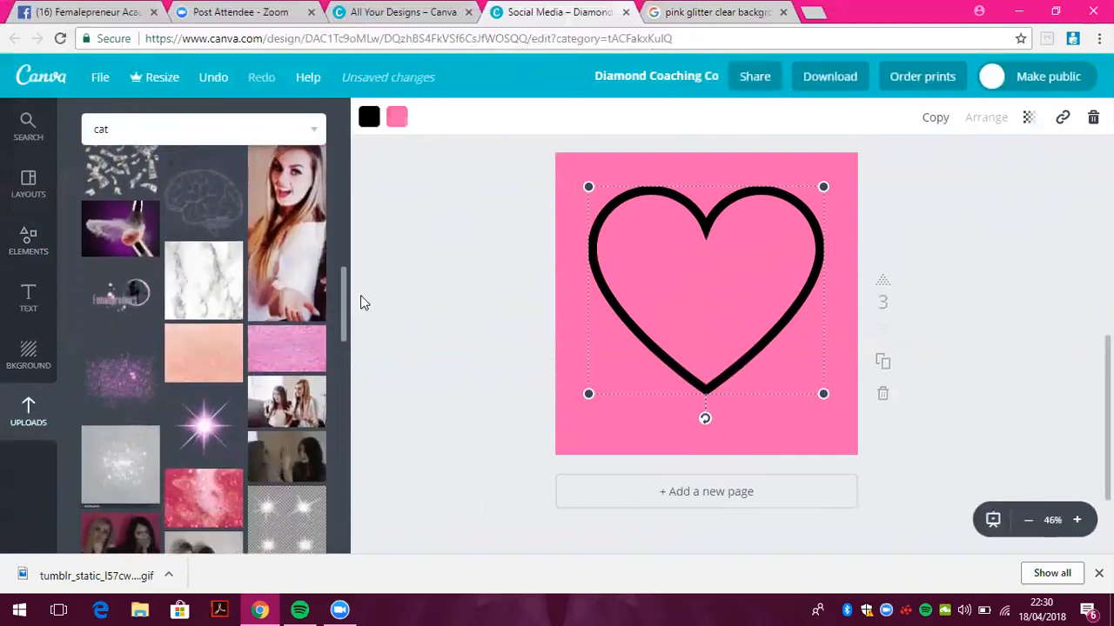
Add the pink sparkle, enlarge it centred on the heart, and set transparency to about 63
left_click(216, 426)
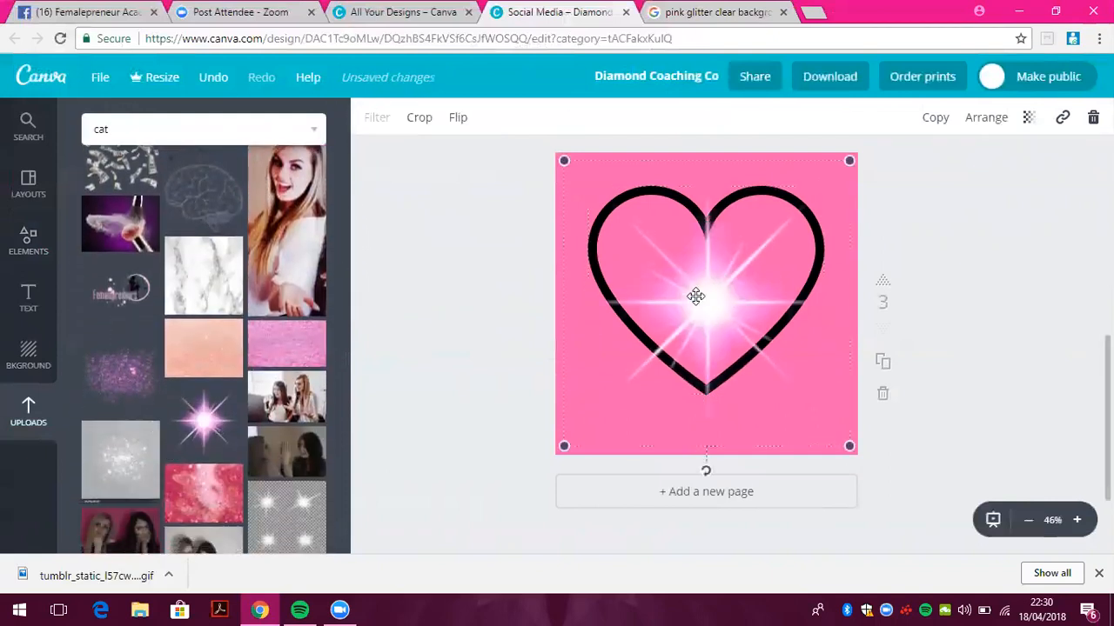
left_click_drag(563, 161, 695, 228)
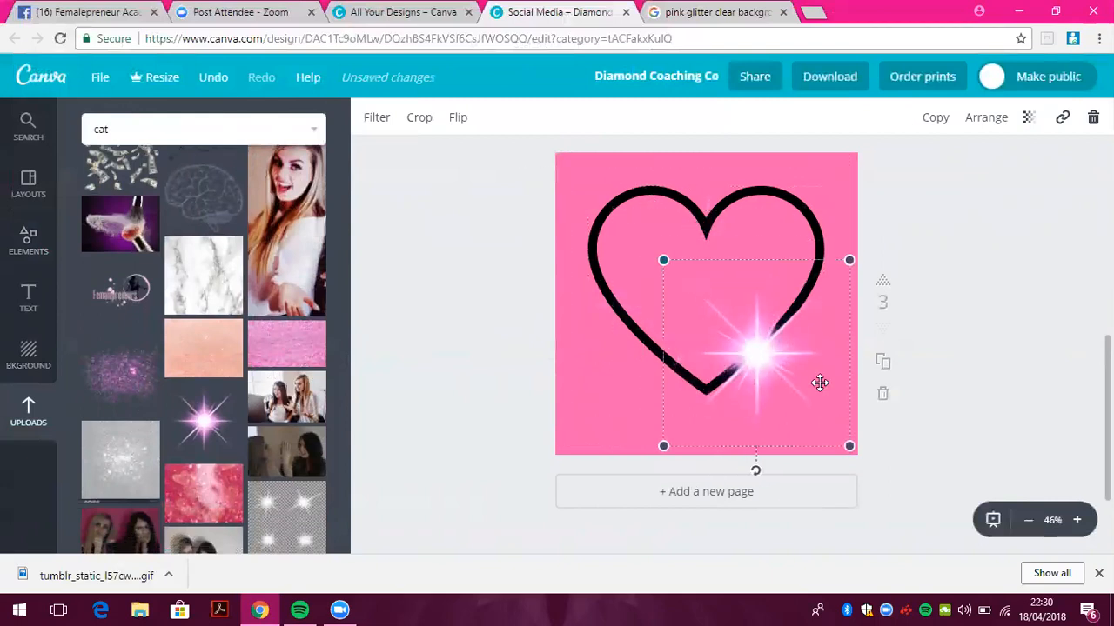
left_click_drag(753, 276, 772, 321)
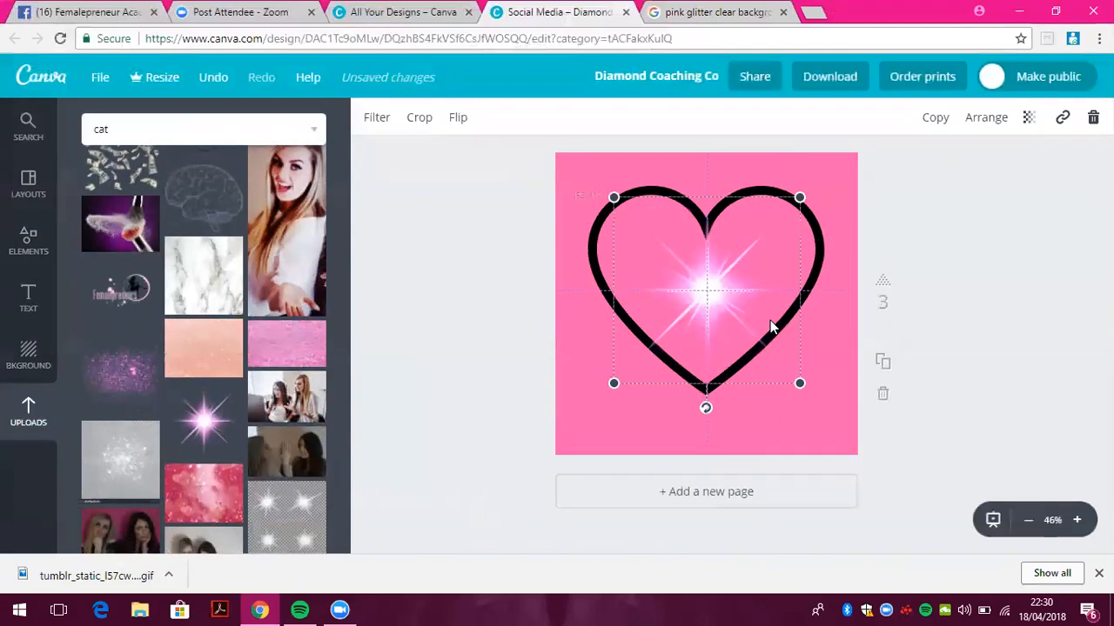
left_click_drag(800, 383, 925, 437)
left_click_drag(734, 319, 687, 274)
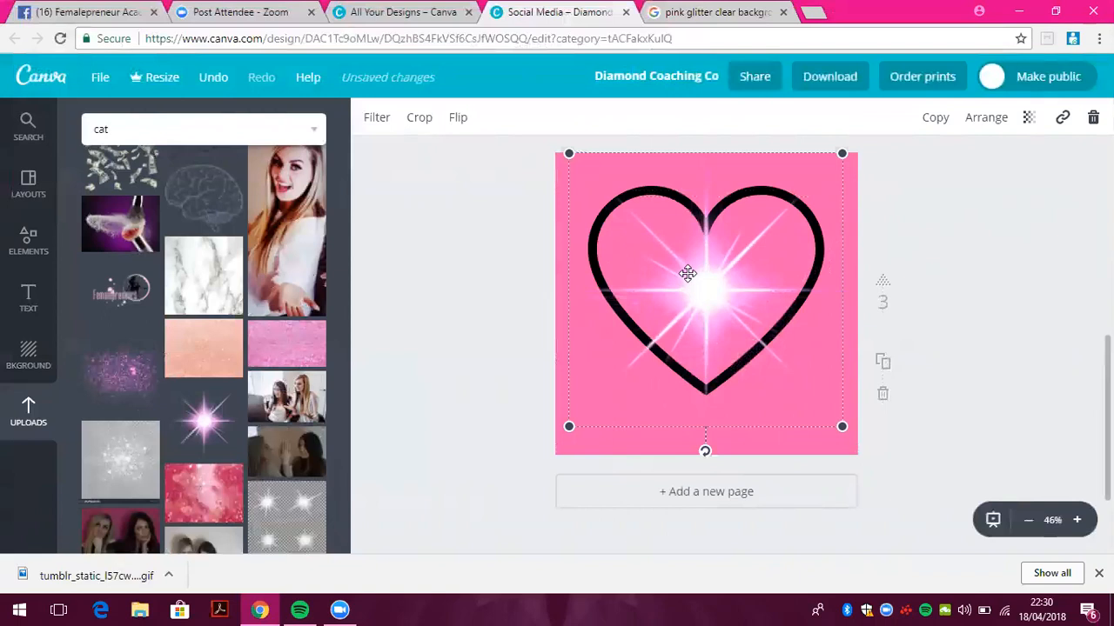
left_click(1030, 119)
left_click_drag(999, 175, 958, 179)
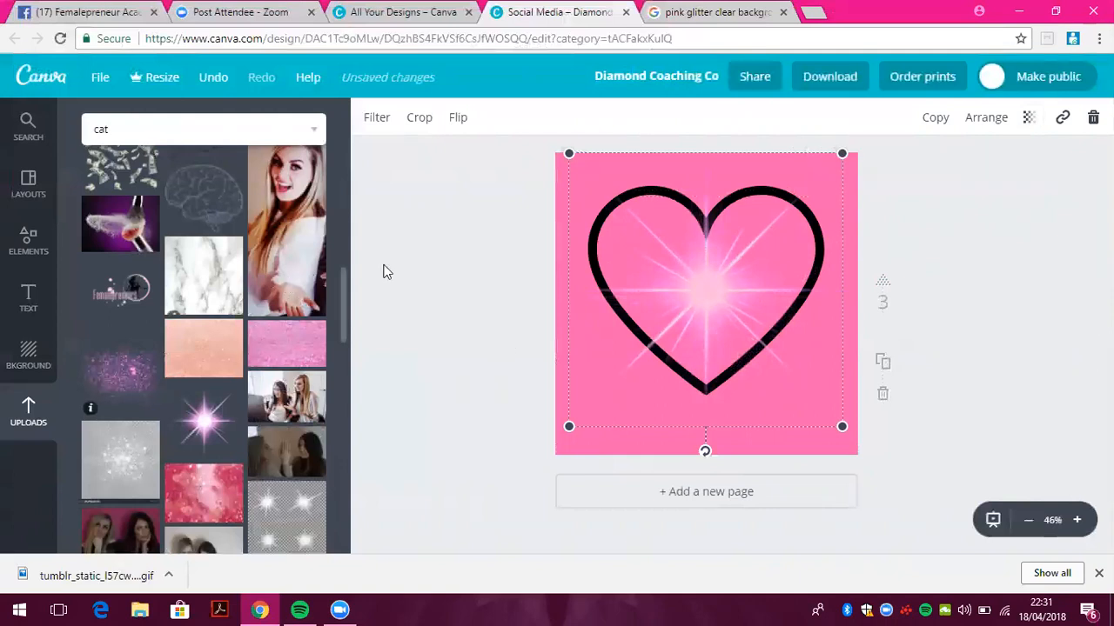
Lay the pink glitter image over the whole page at transparency 67
left_click_drag(341, 317, 342, 171)
left_click(283, 274)
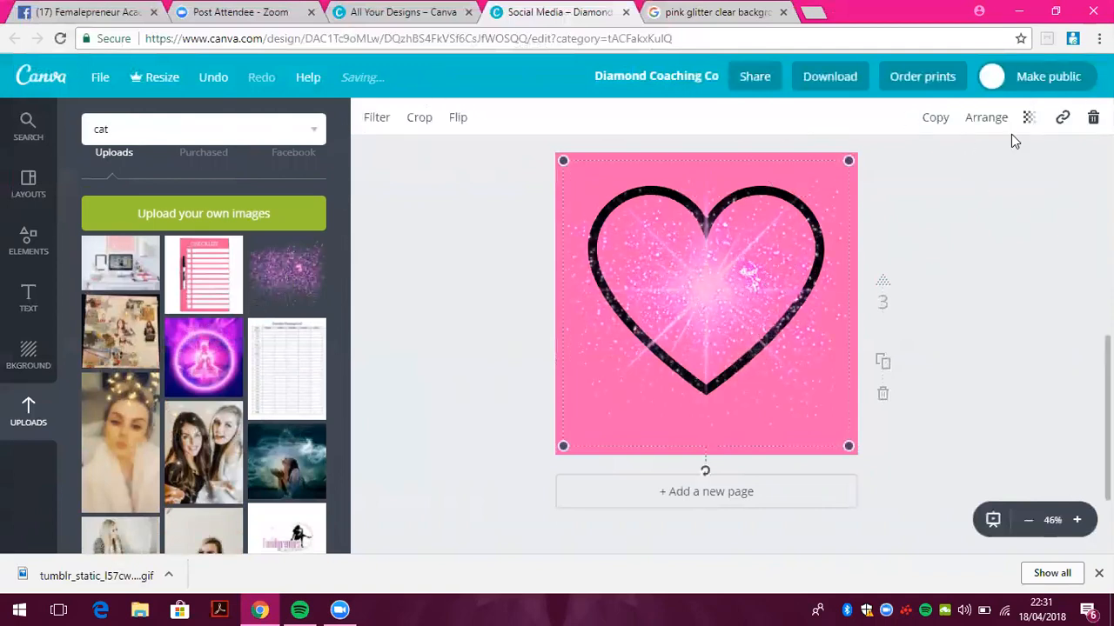
left_click(1028, 117)
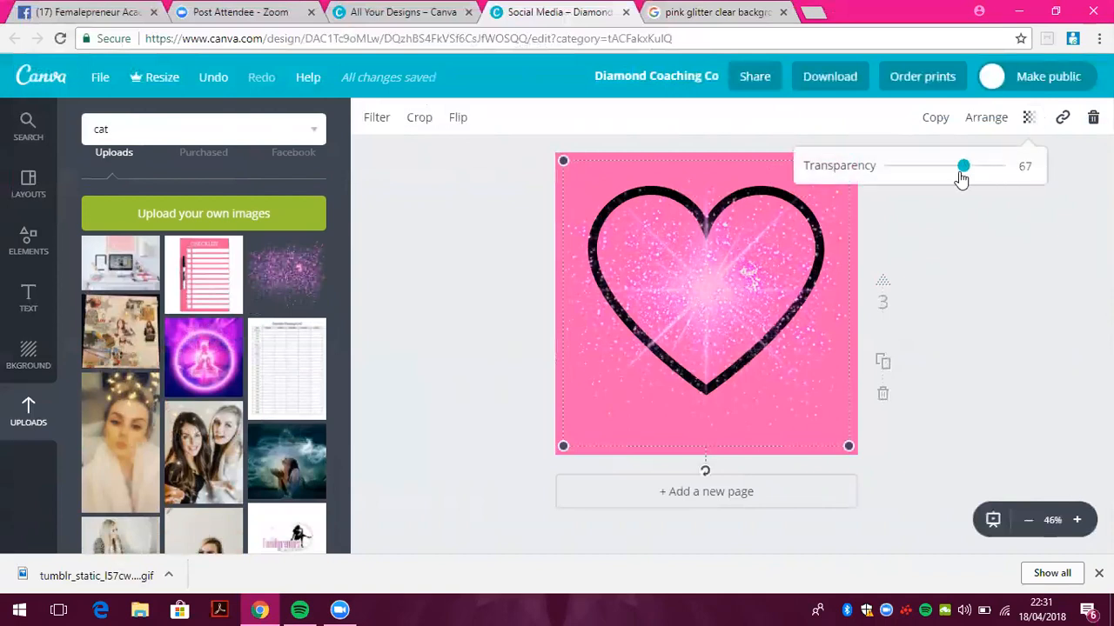
left_click(999, 286)
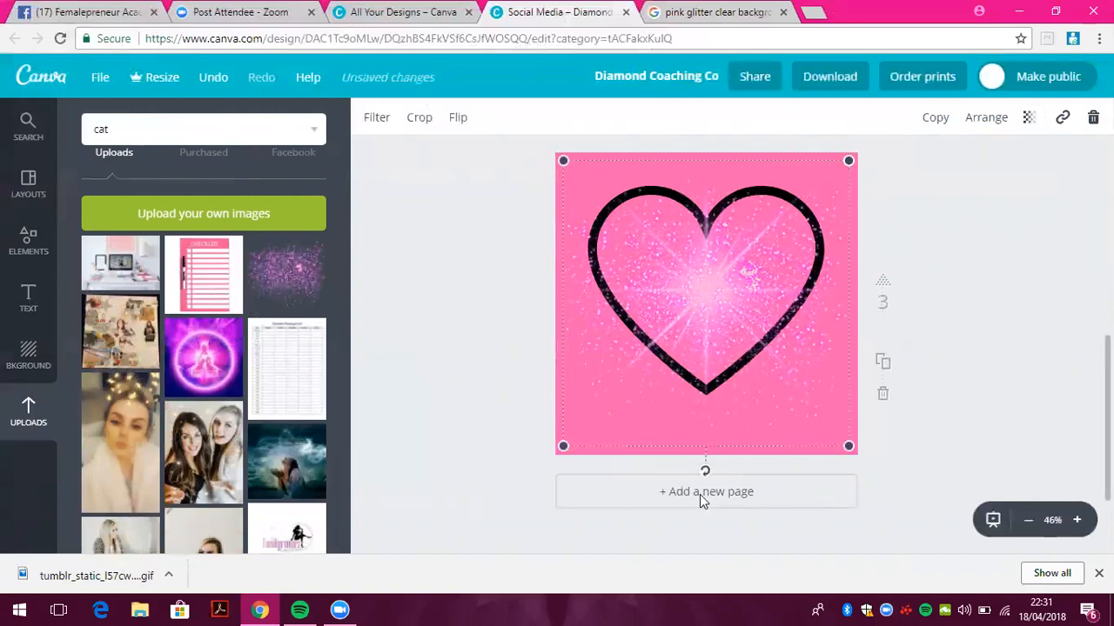
left_click(450, 378)
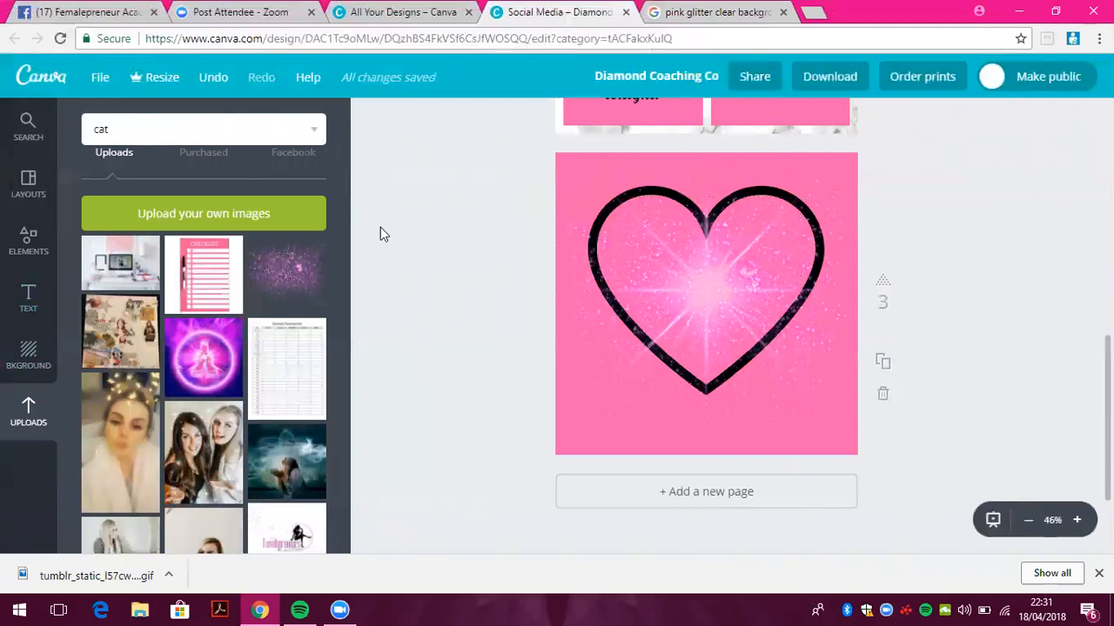
Add a fourth page using the Maine Lobster Festival layout
left_click(609, 496)
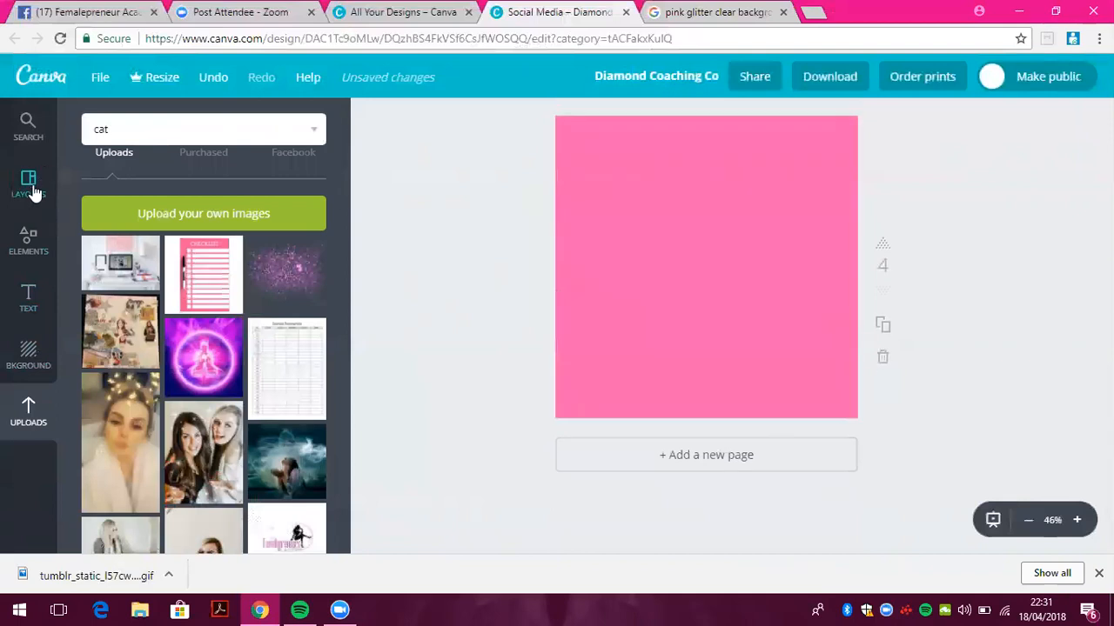
left_click(28, 186)
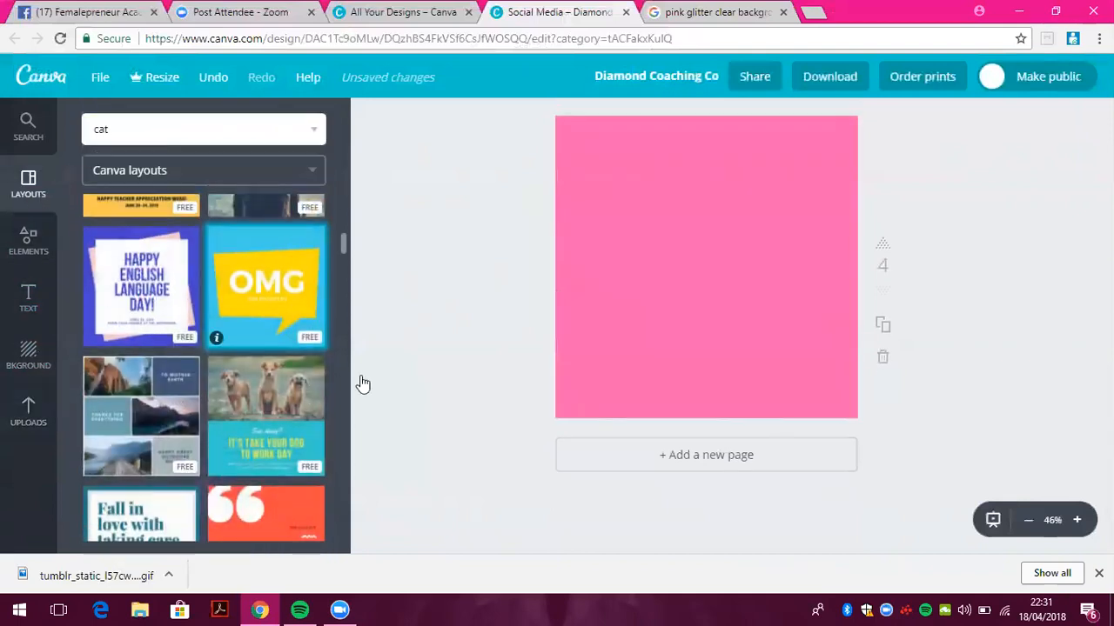
left_click_drag(343, 236, 344, 322)
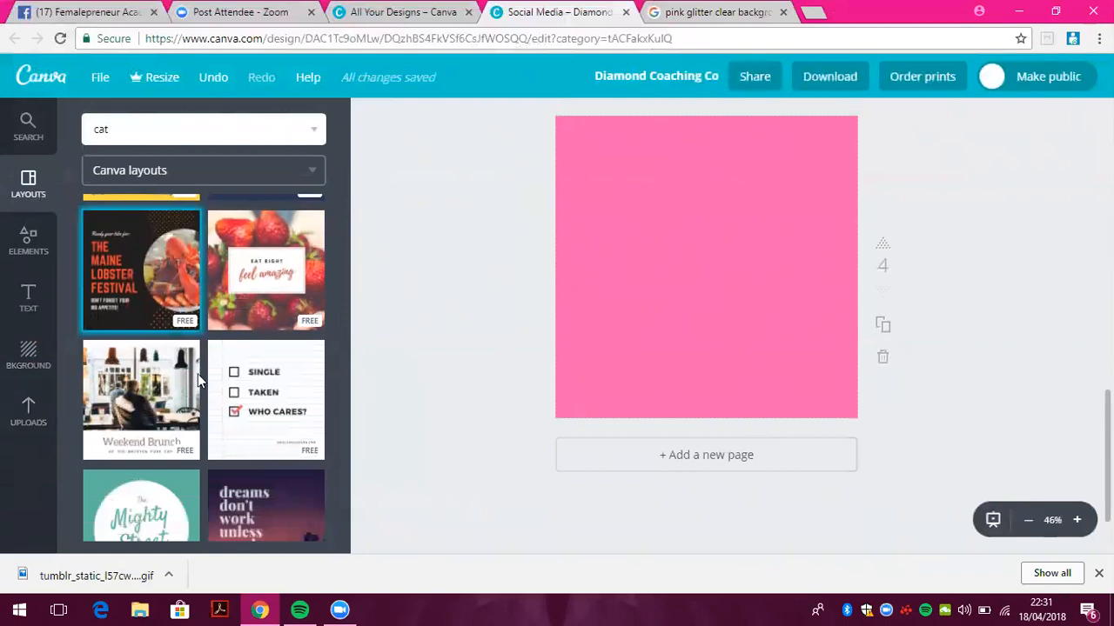
left_click(173, 287)
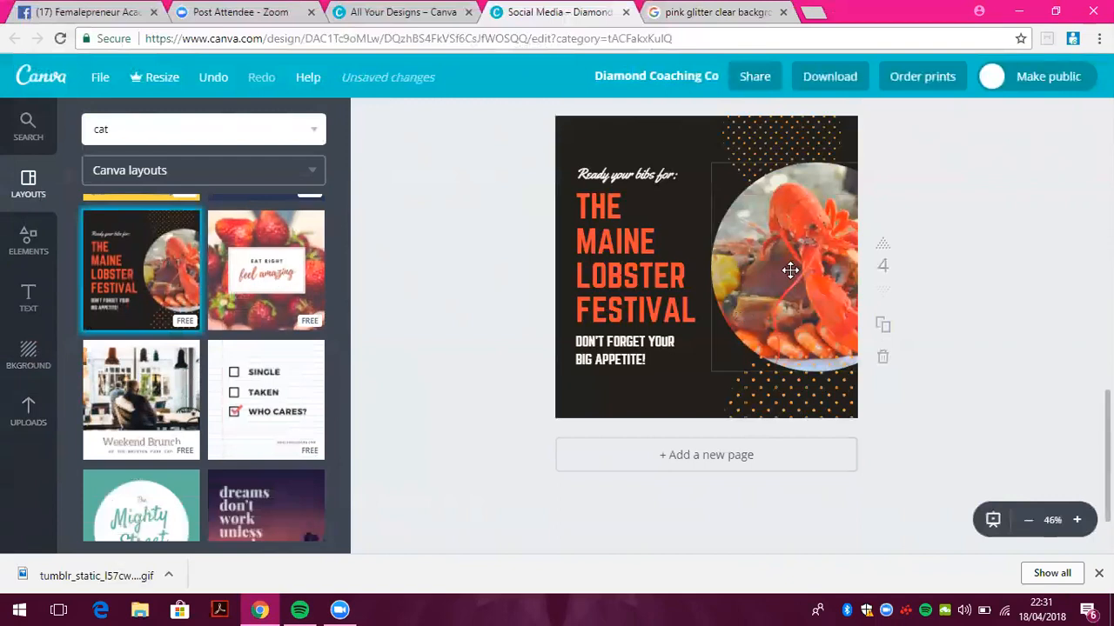
Replace the lobster photo in the circle frame with the glowing Buddha upload
left_click(790, 269)
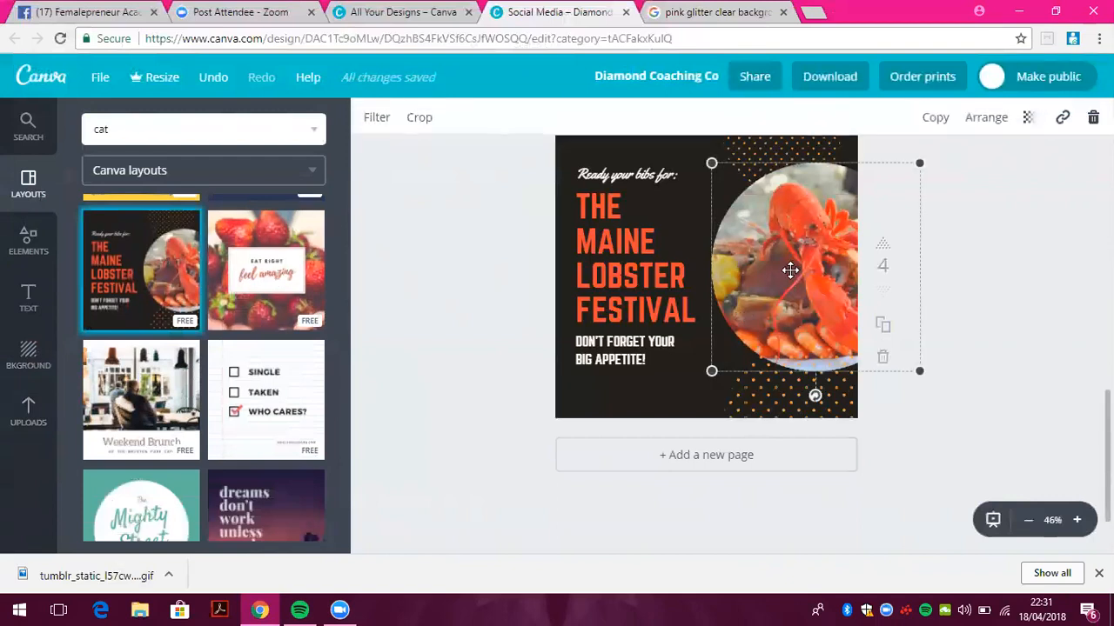
key("Delete")
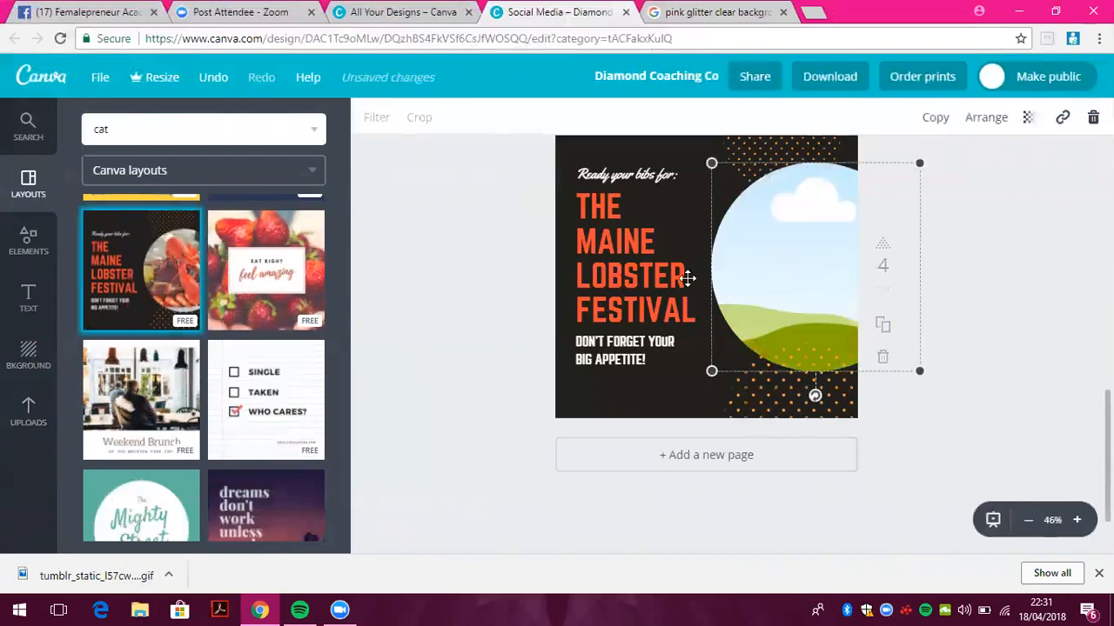
left_click(23, 419)
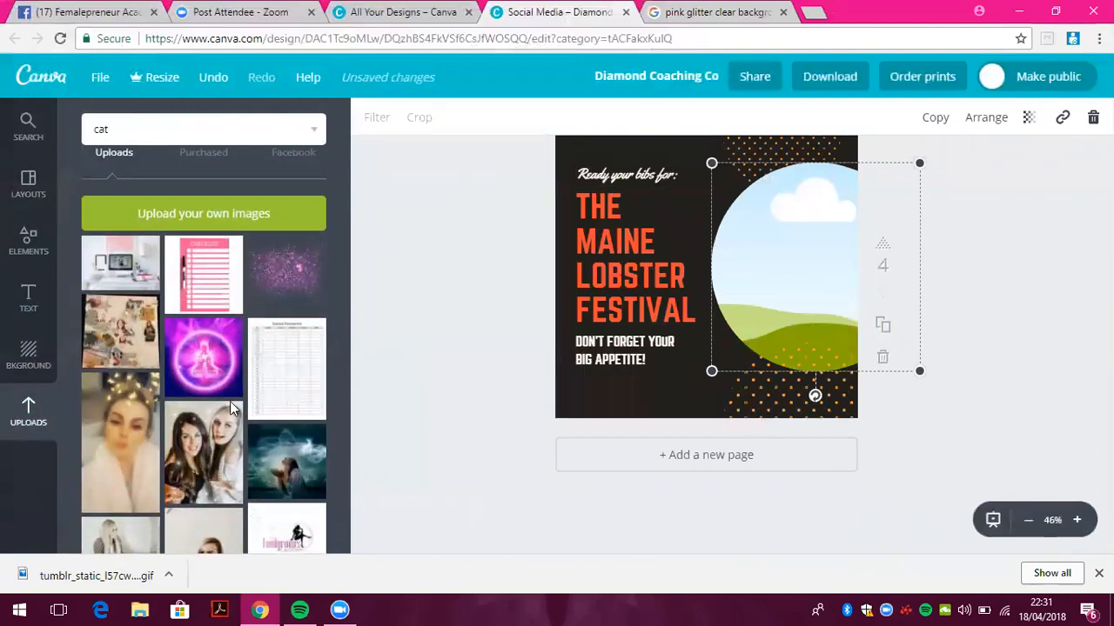
left_click_drag(202, 396, 763, 281)
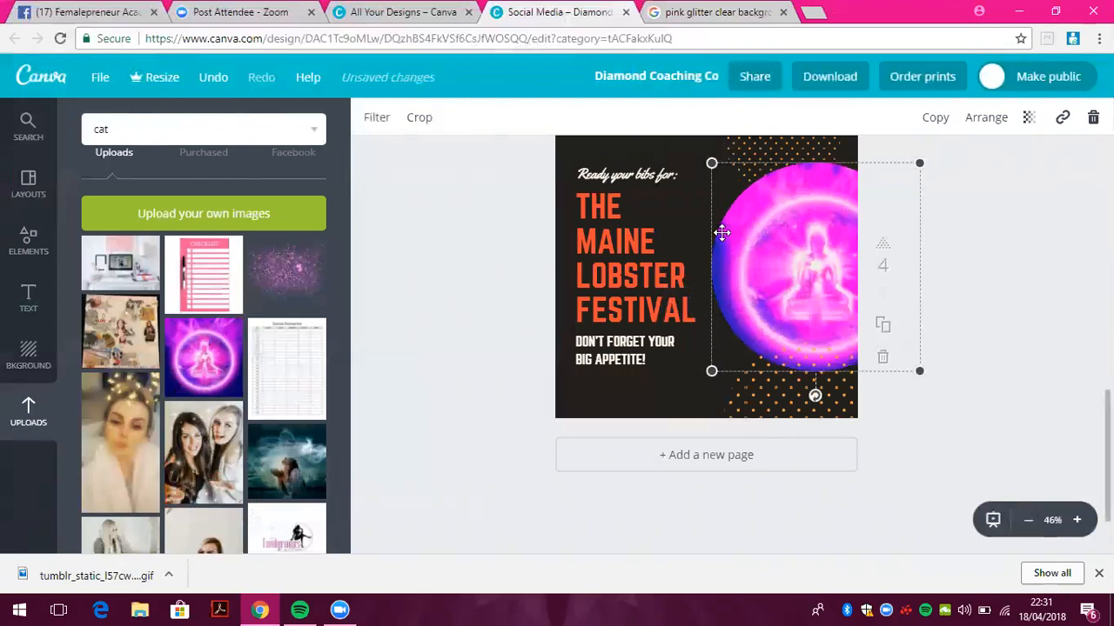
left_click(651, 399)
Make the page 4 background pink
right_click(617, 393)
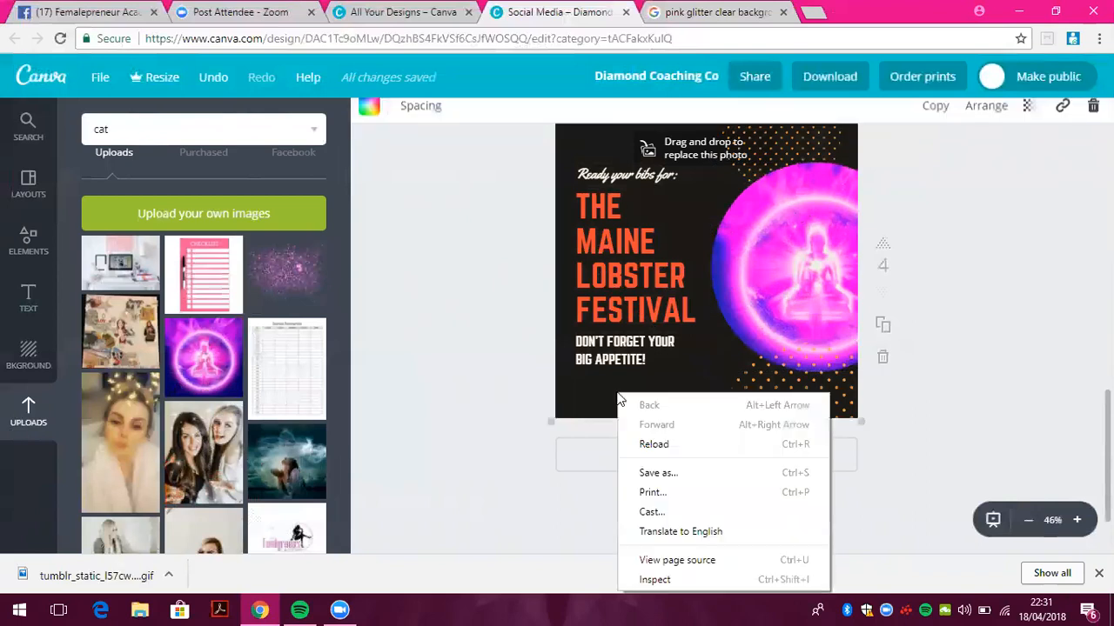
left_click(369, 116)
left_click(369, 117)
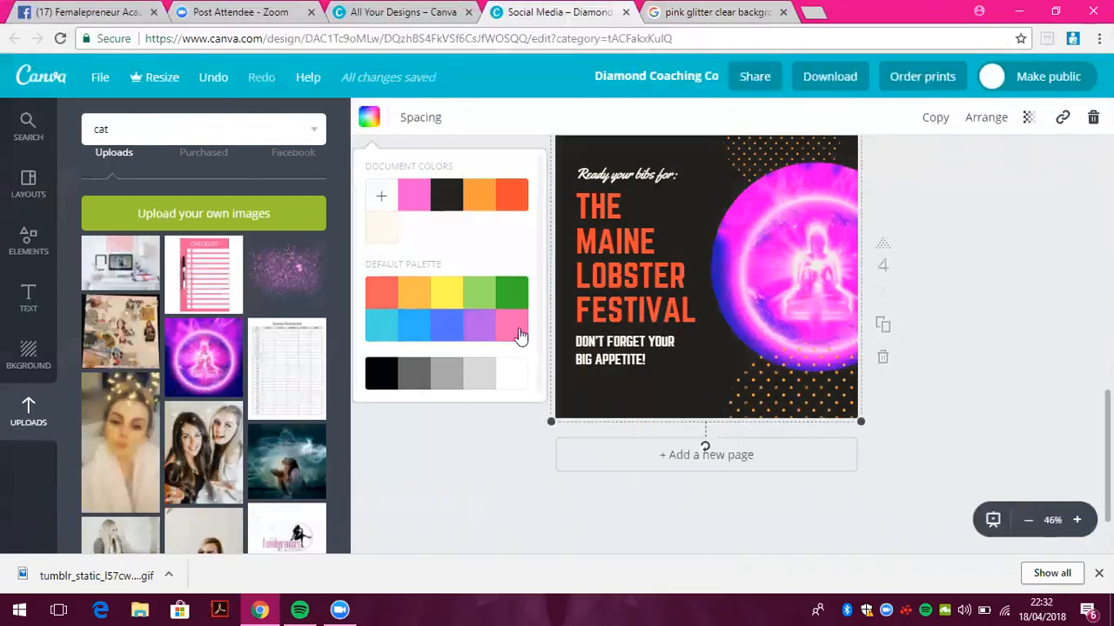
left_click(517, 329)
left_click(414, 424)
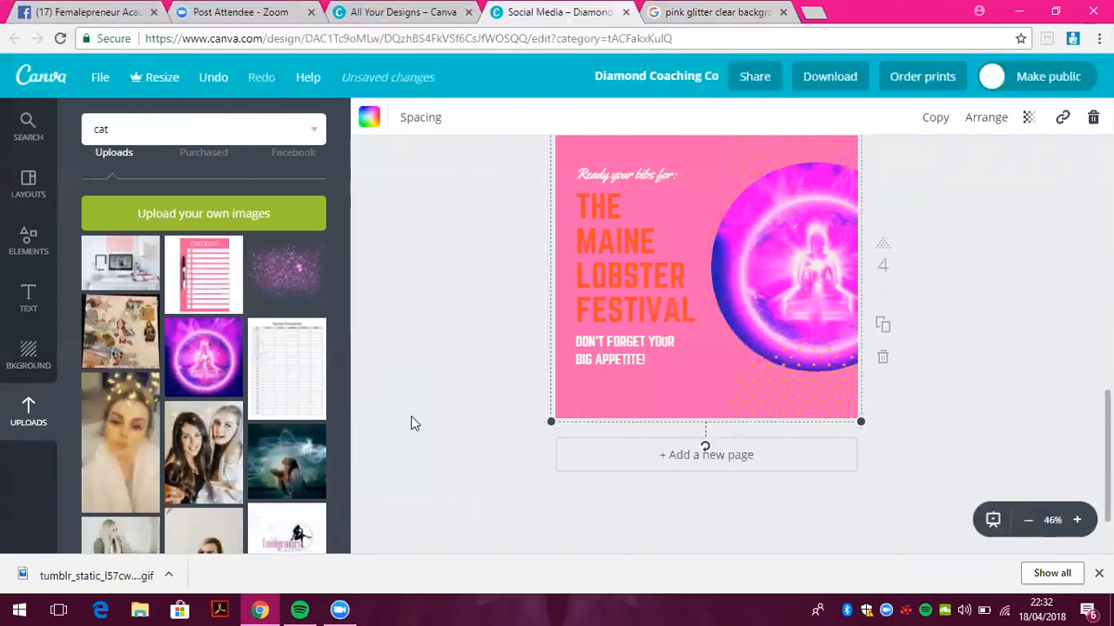
left_click(657, 252)
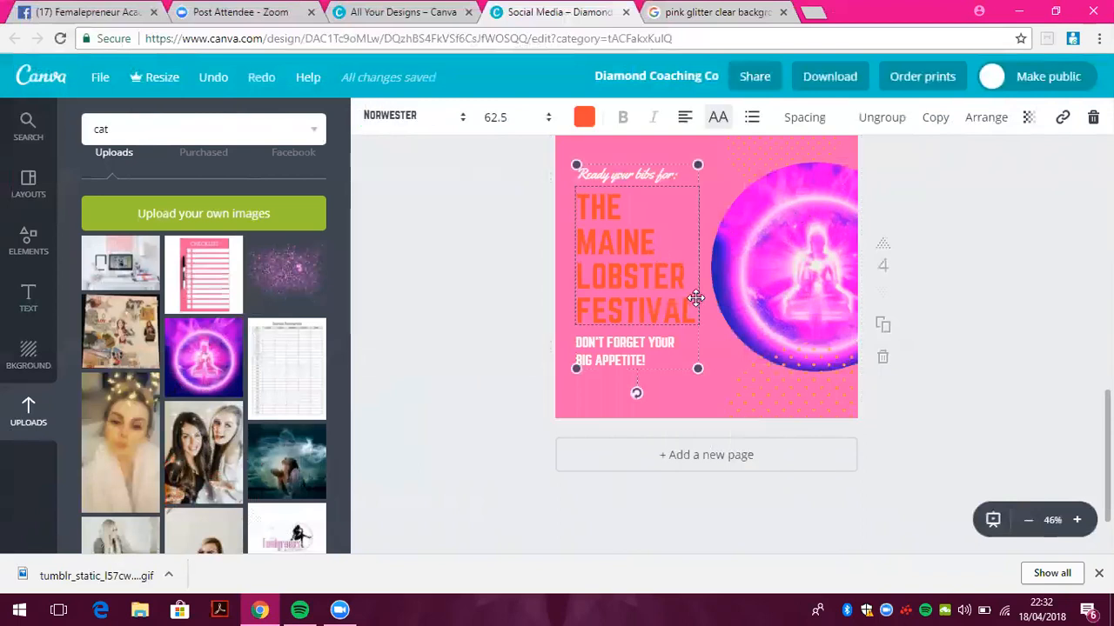
Replace the title text with 'MEDITATION RETREAT' in capitals
double_click(661, 278)
key("ctrl+a")
key("BackSpace")
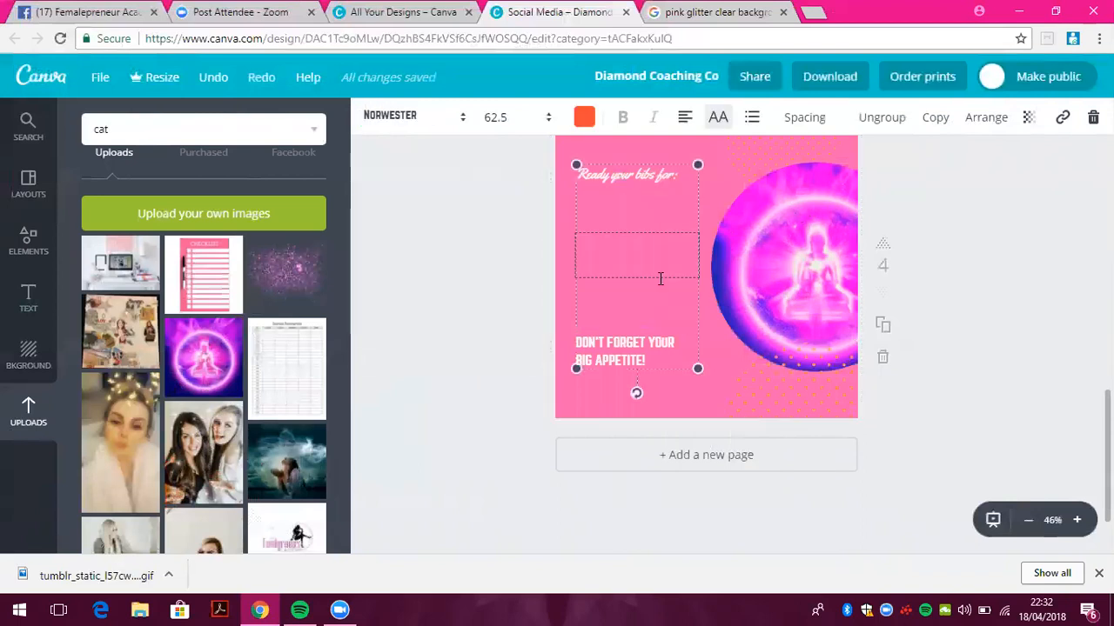
key("Caps_Lock")
key("Caps_Lock")
type("MEDITATION")
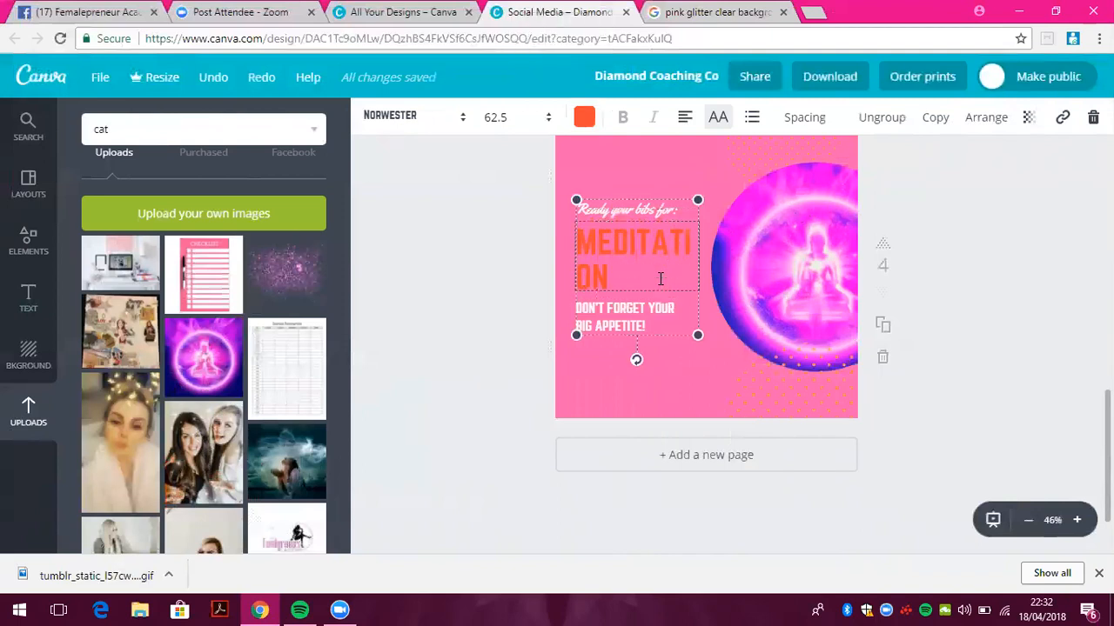
type(" RETREAT")
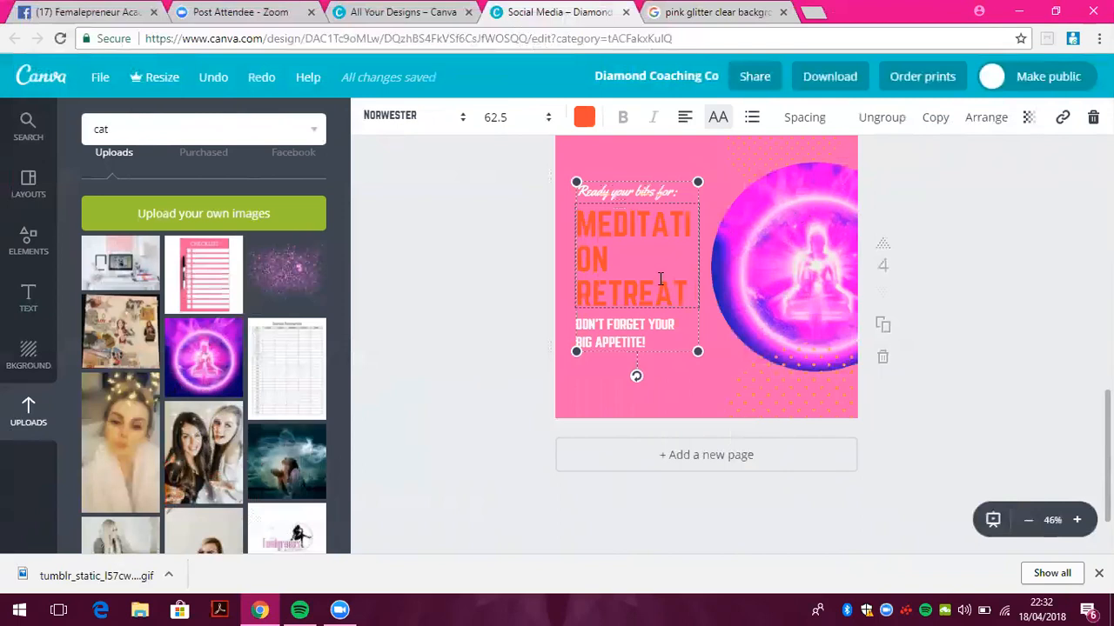
left_click(699, 351)
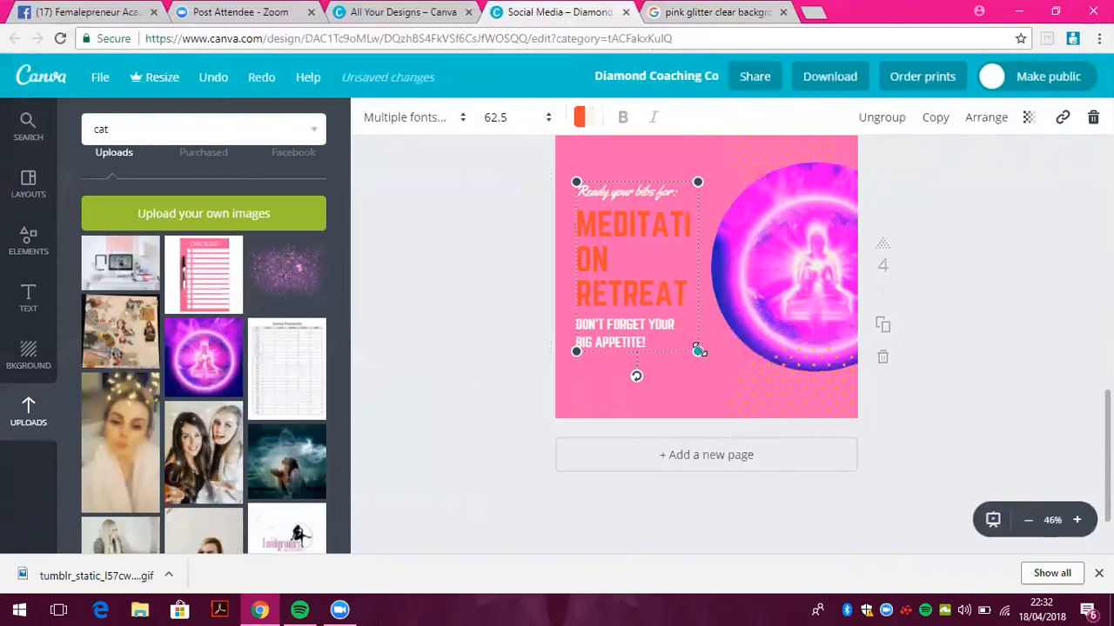
Set the text to size 48, enlarge the group, and switch the font to Oleo Script
left_click(527, 117)
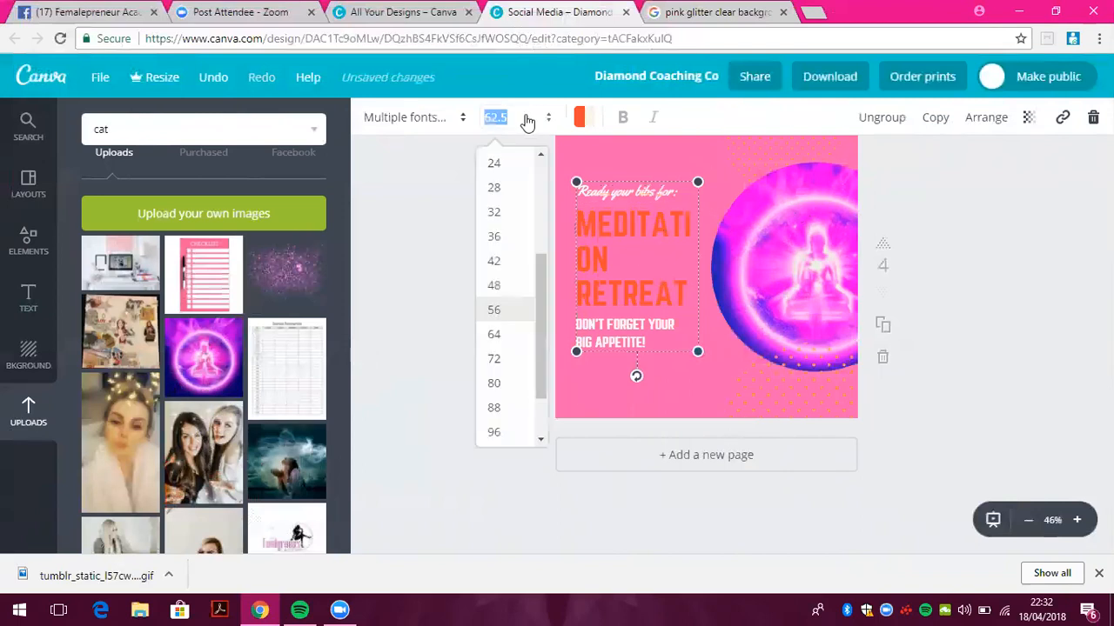
left_click(511, 299)
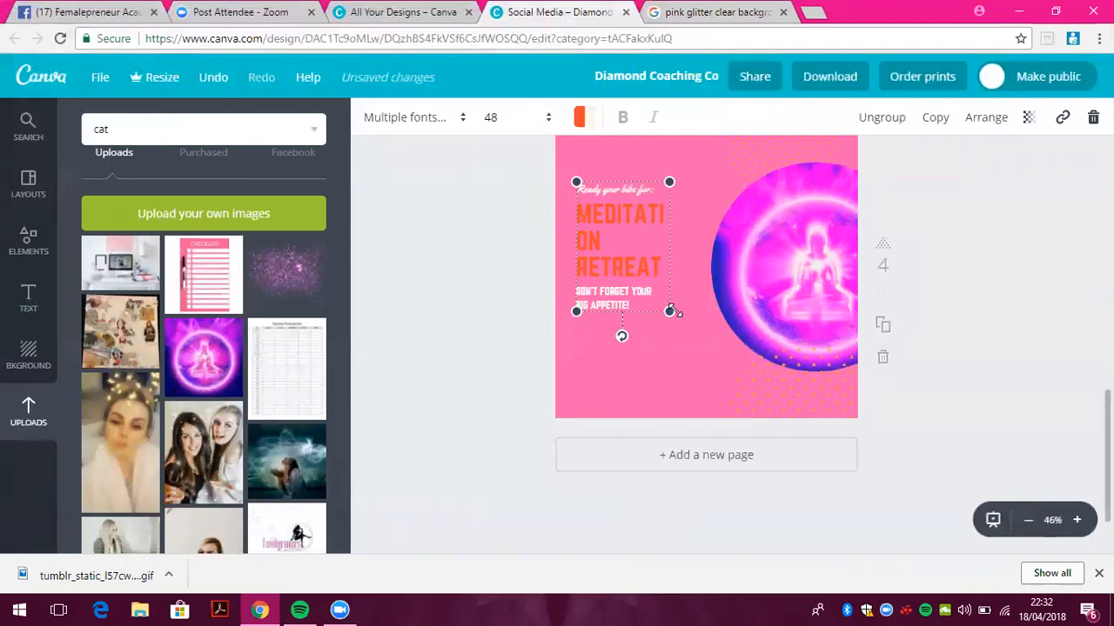
left_click_drag(711, 323, 740, 335)
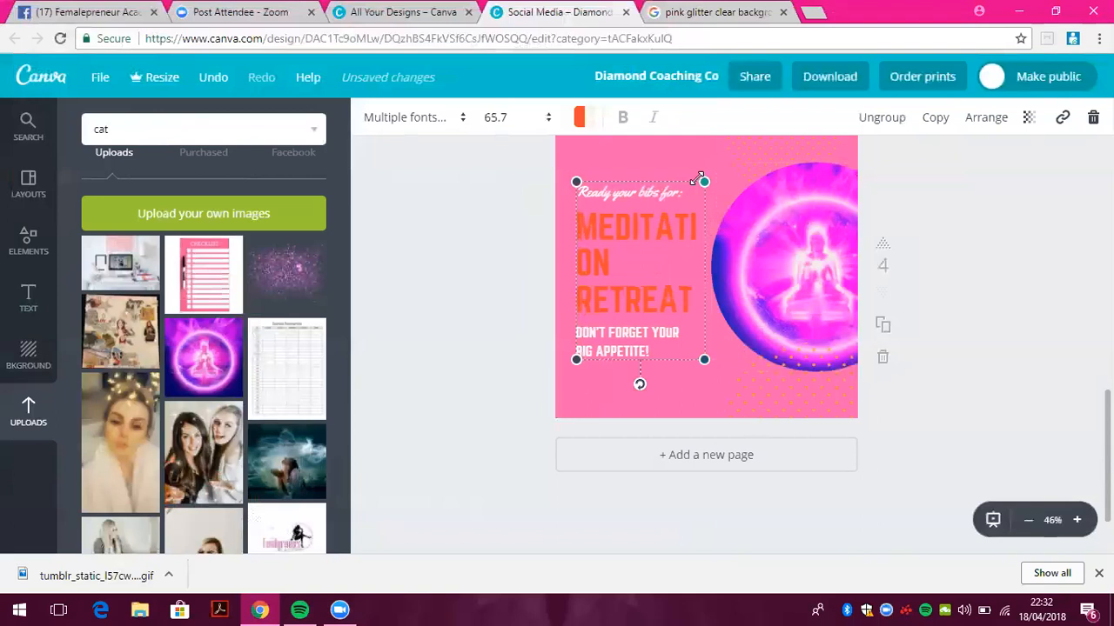
left_click_drag(705, 181, 718, 162)
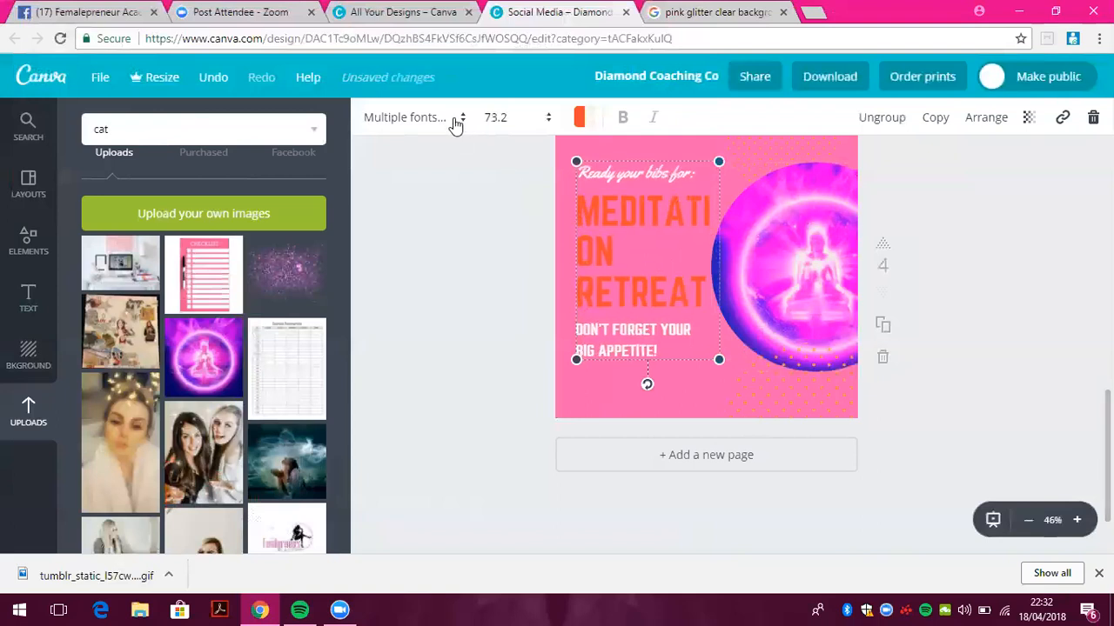
left_click(462, 126)
left_click(454, 217)
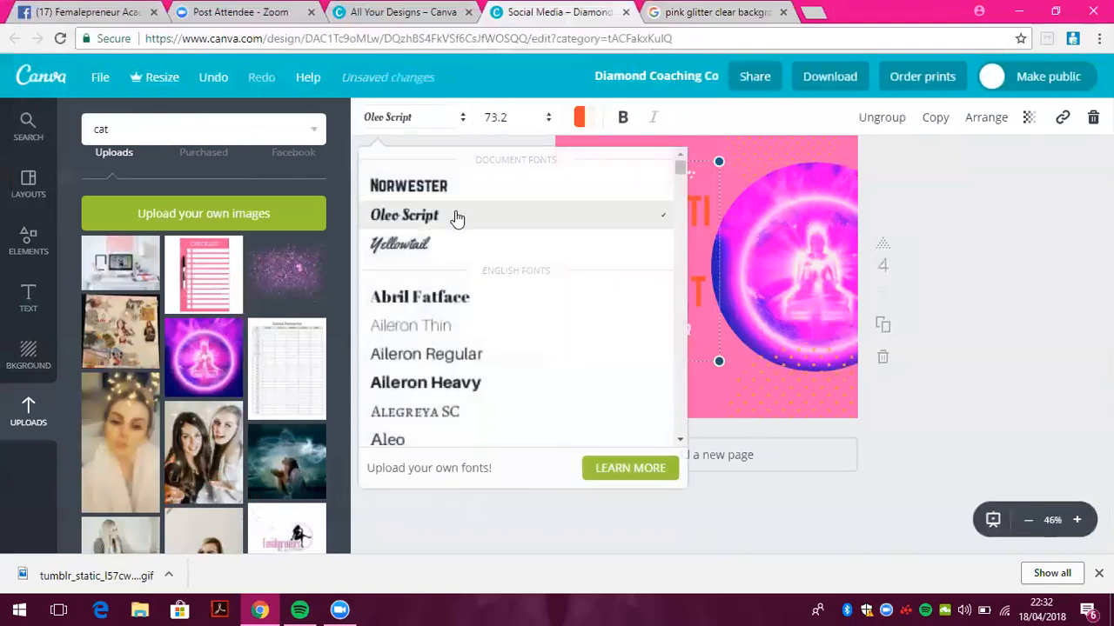
left_click(699, 234)
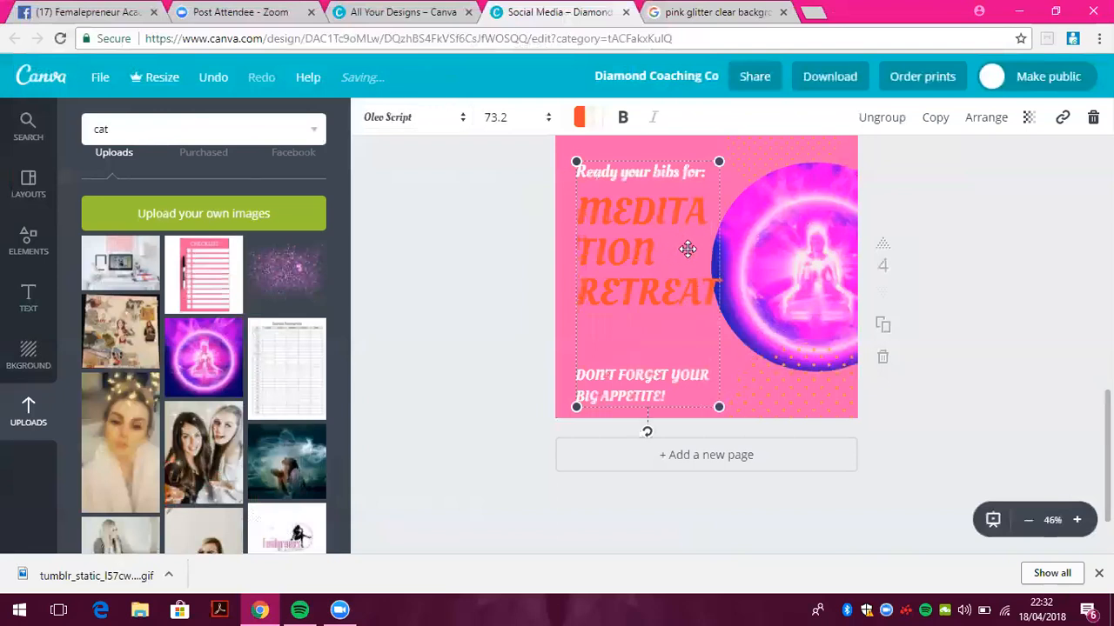
Set the MEDITATION RETREAT headline to size 48 and move the text block higher
left_click(687, 248)
left_click(548, 117)
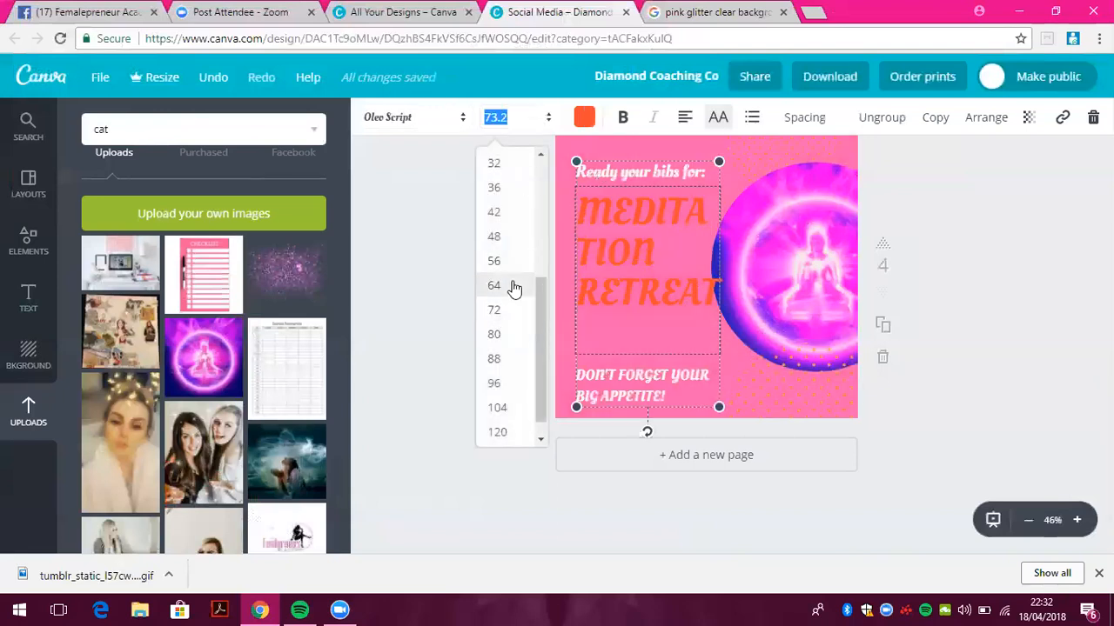
left_click(514, 288)
left_click(522, 117)
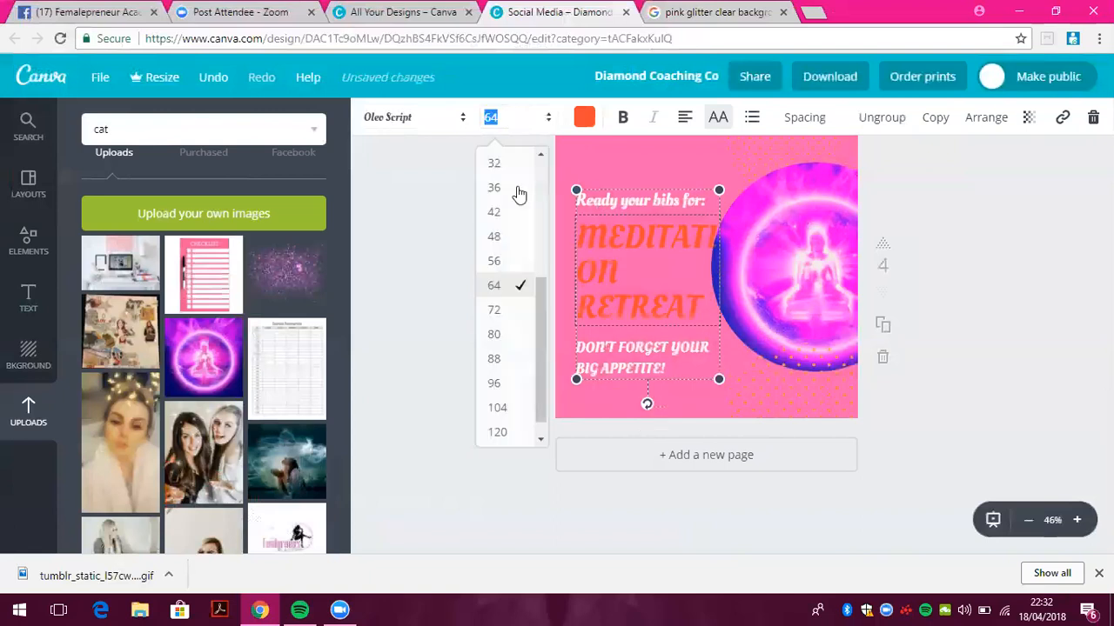
left_click(515, 238)
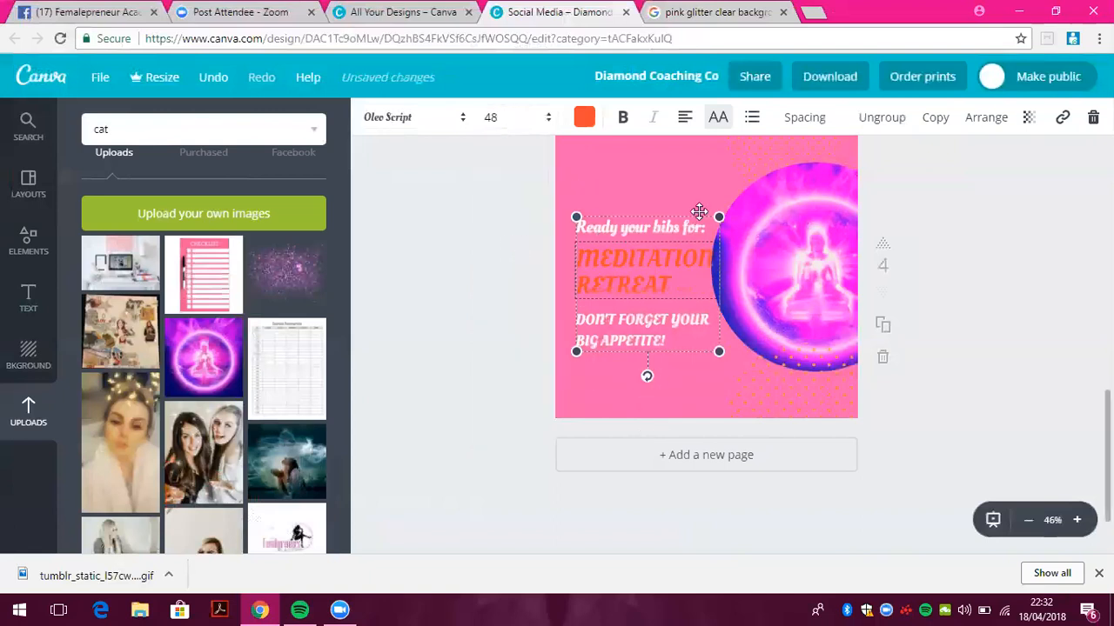
left_click(698, 177)
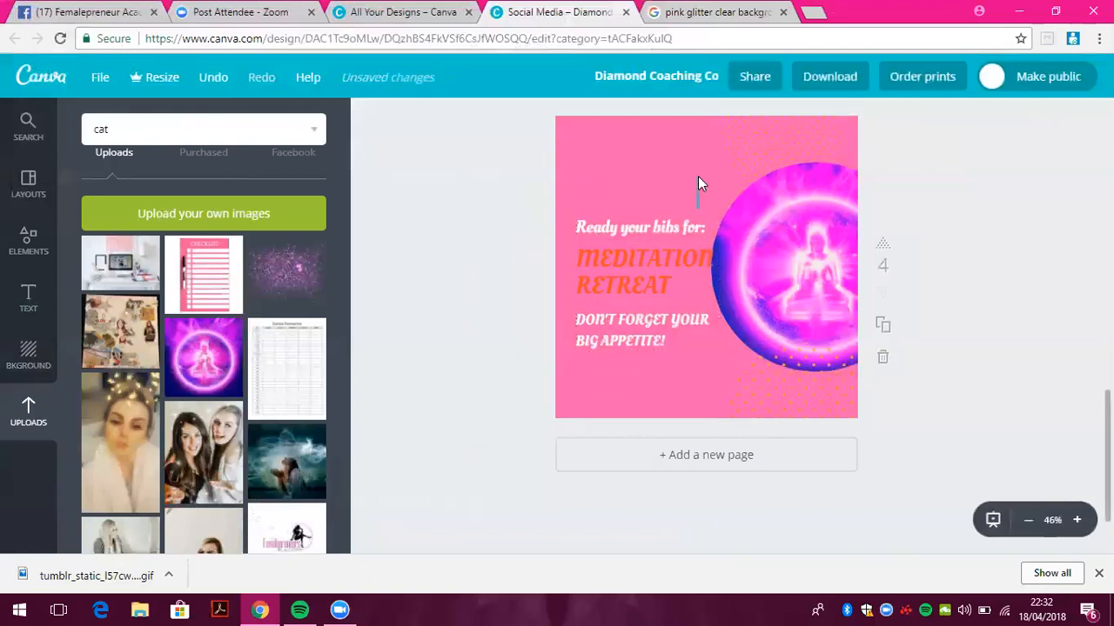
left_click(661, 242)
left_click_drag(659, 188, 659, 176)
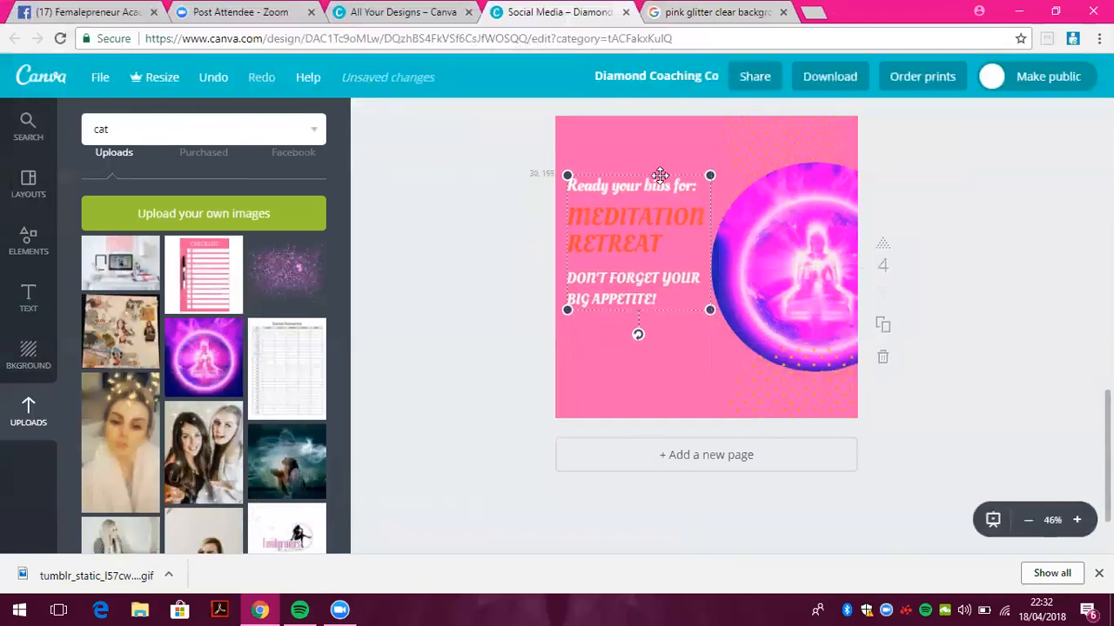
left_click(777, 400)
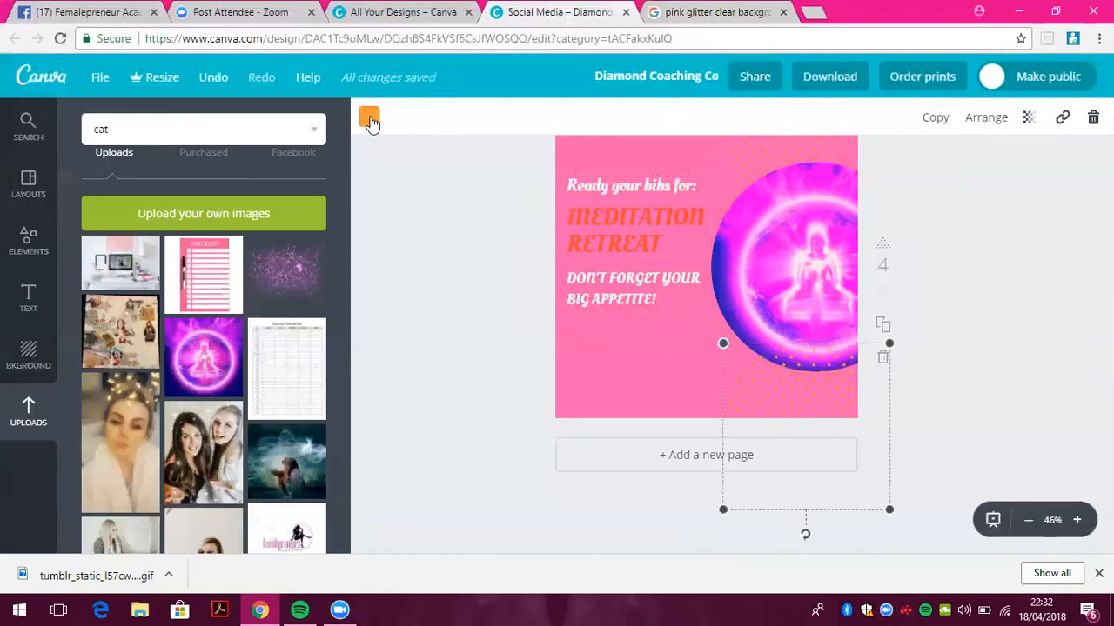
Turn the lower and top-right dot patterns black
left_click(369, 117)
left_click(380, 352)
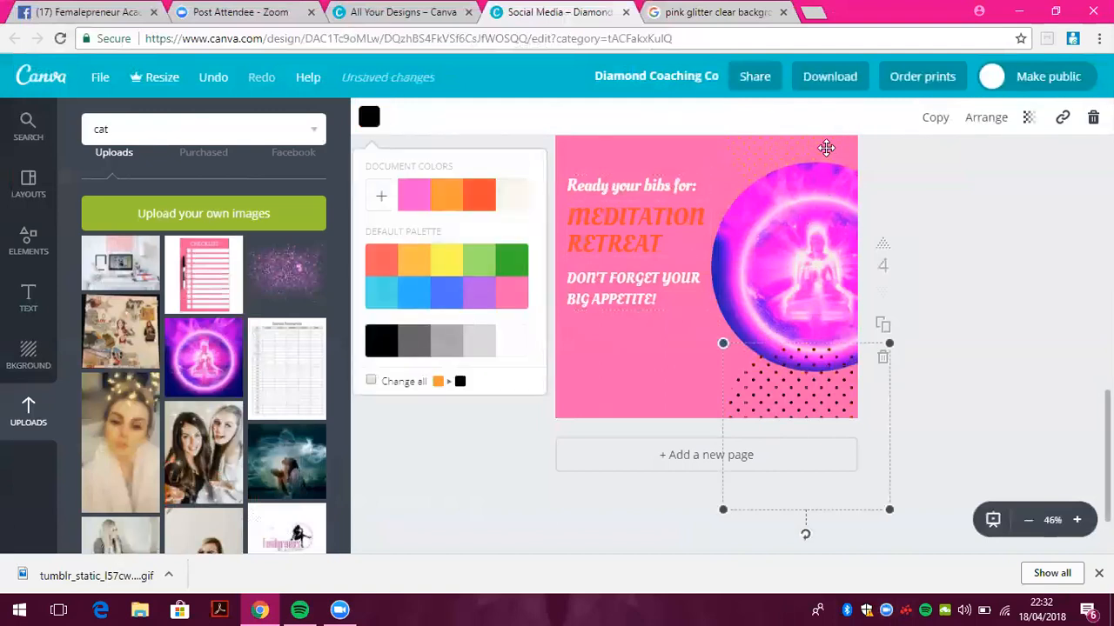
left_click(825, 149)
left_click(369, 117)
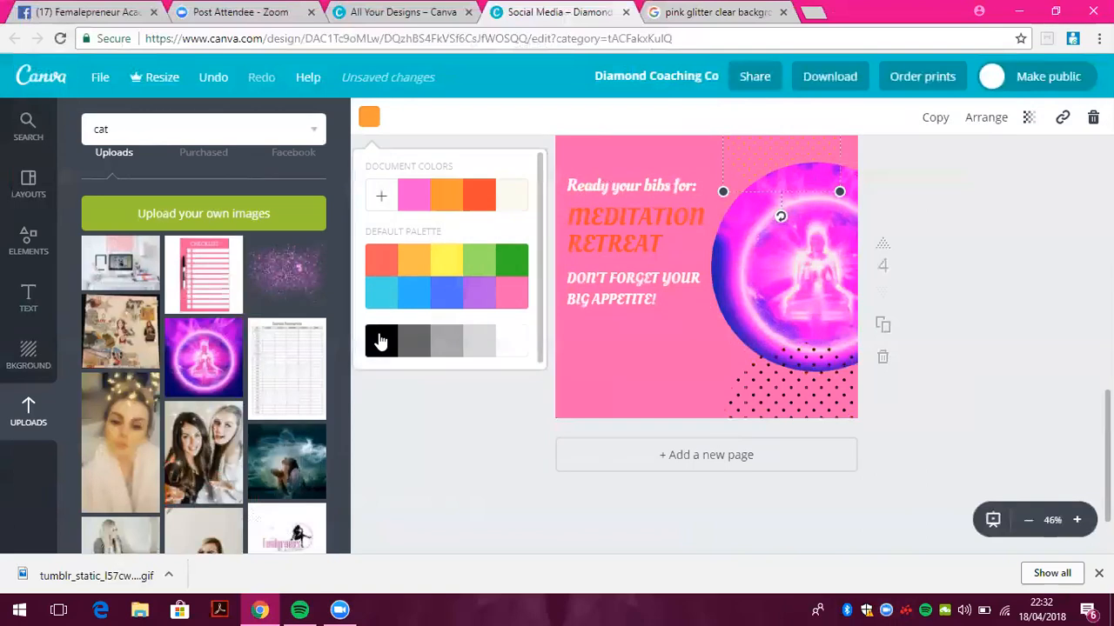
left_click(380, 342)
left_click(452, 529)
Make the MEDITATION RETREAT headline black
left_click(626, 228)
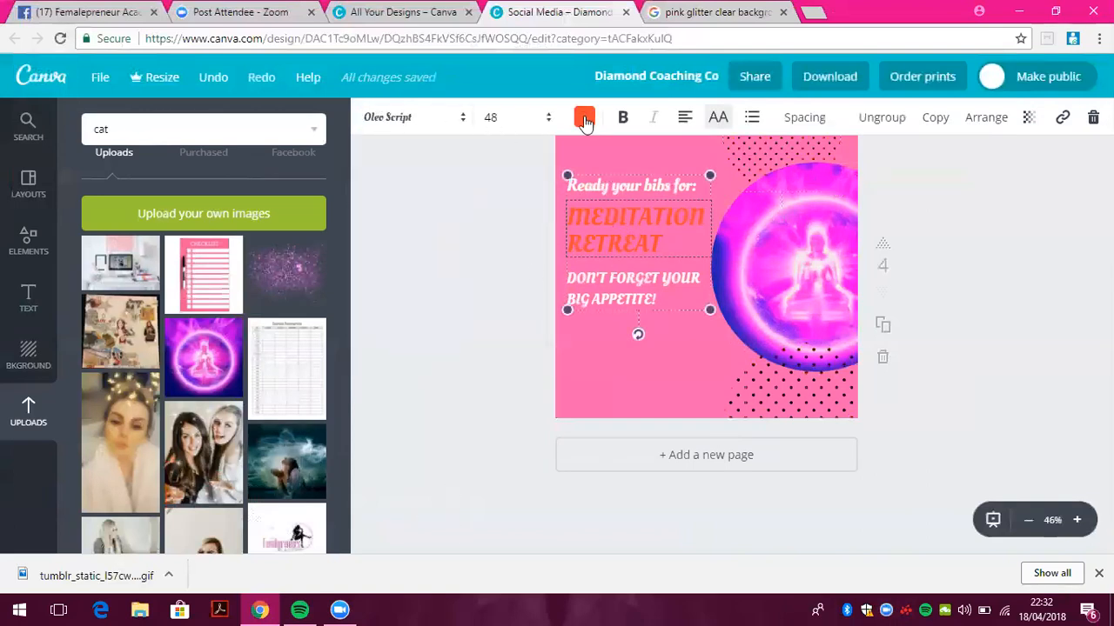
left_click(585, 119)
left_click(594, 340)
left_click(464, 350)
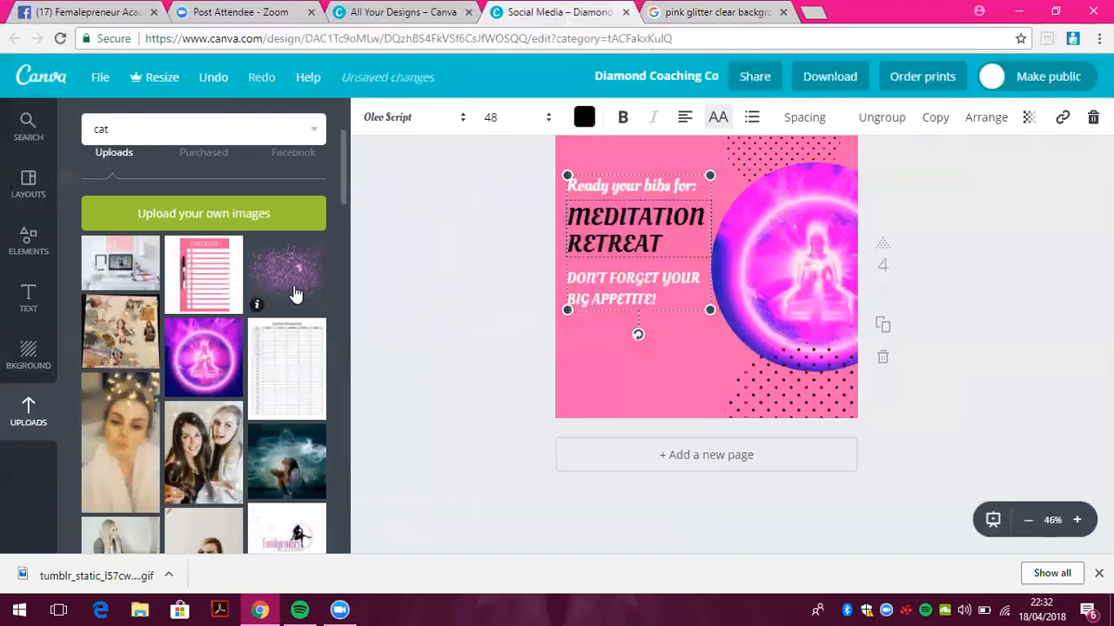
Add the pink glitter image, shrink it, and place it over the text area
left_click(292, 292)
left_click_drag(753, 255, 707, 331)
left_click_drag(544, 411, 605, 349)
left_click_drag(693, 305, 634, 306)
Fade the glitter to transparency 52 and place a small Diamond Coaching Co logo lower-left
left_click(1030, 119)
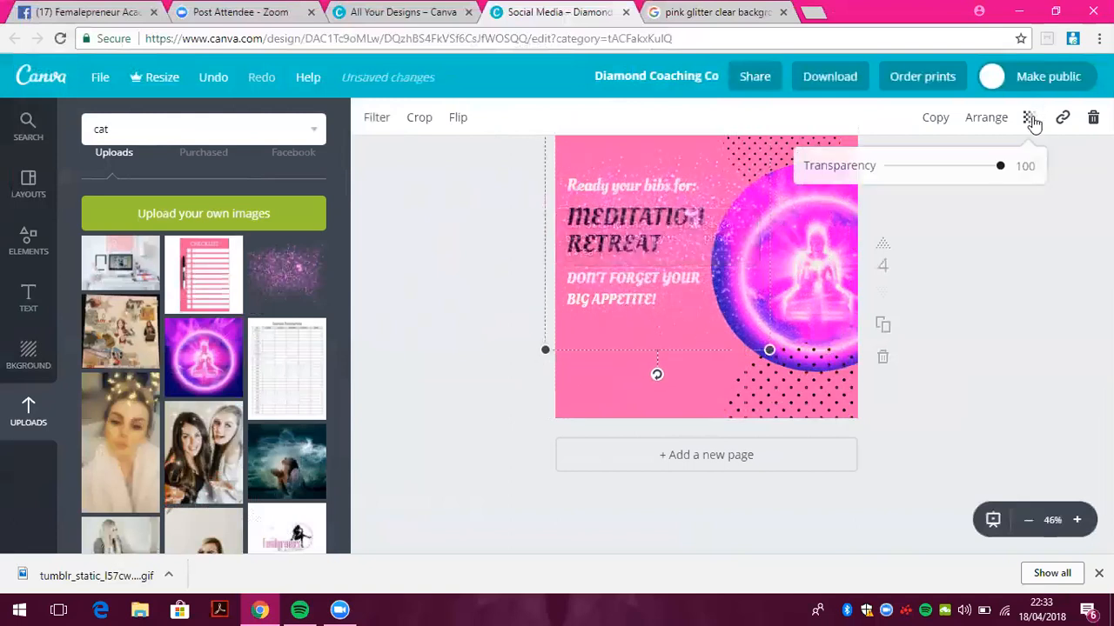
left_click_drag(972, 173, 949, 173)
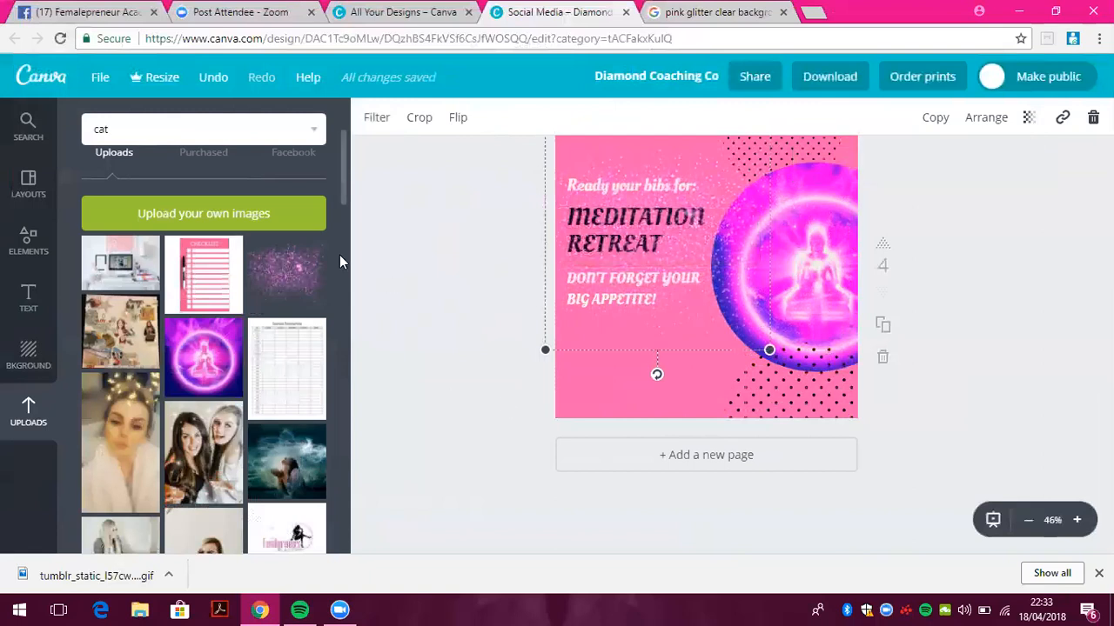
left_click_drag(348, 194, 353, 293)
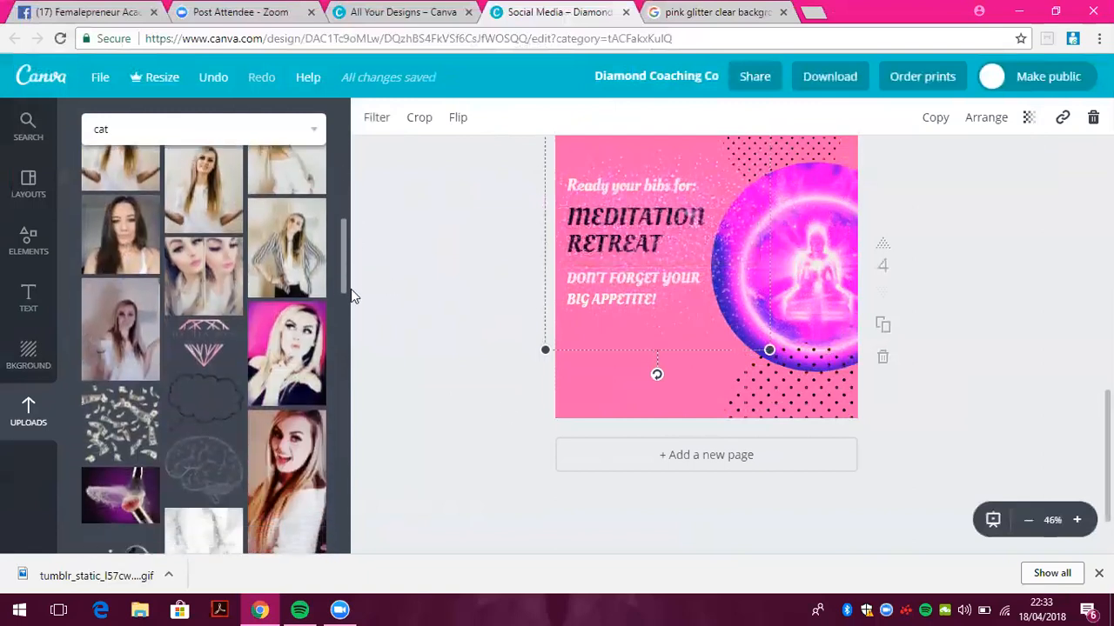
left_click(199, 278)
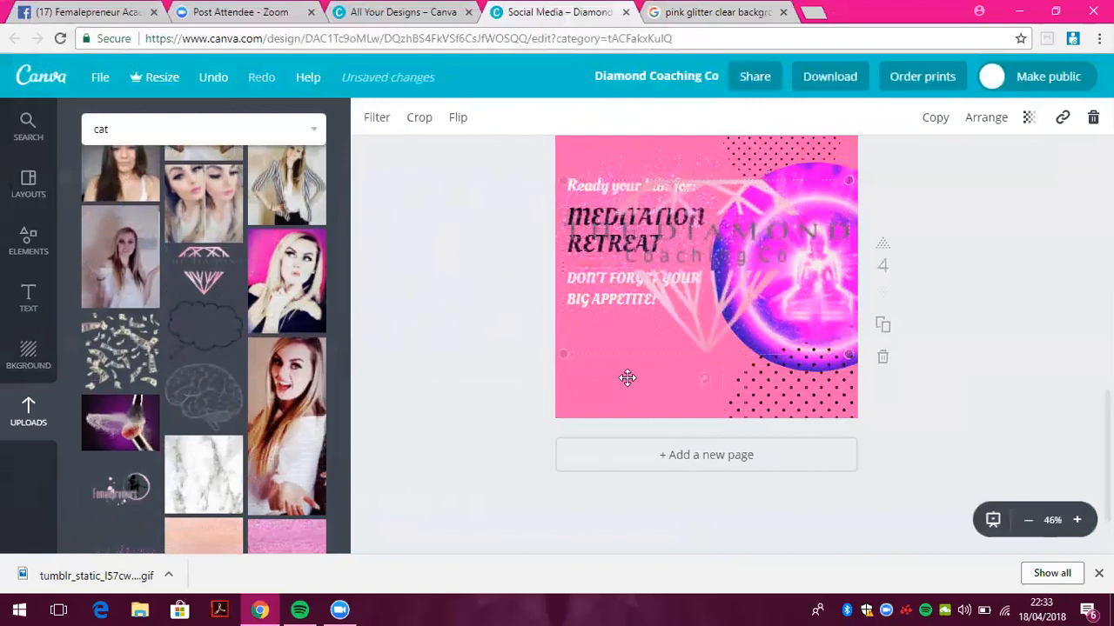
left_click_drag(564, 353, 692, 275)
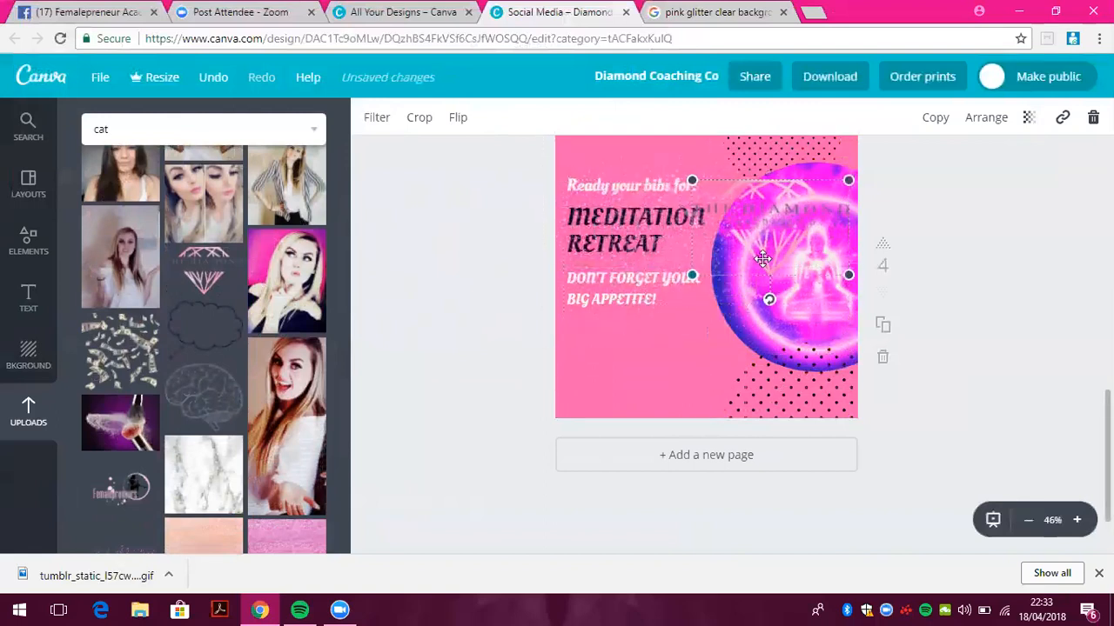
left_click_drag(751, 319, 706, 370)
left_click(482, 312)
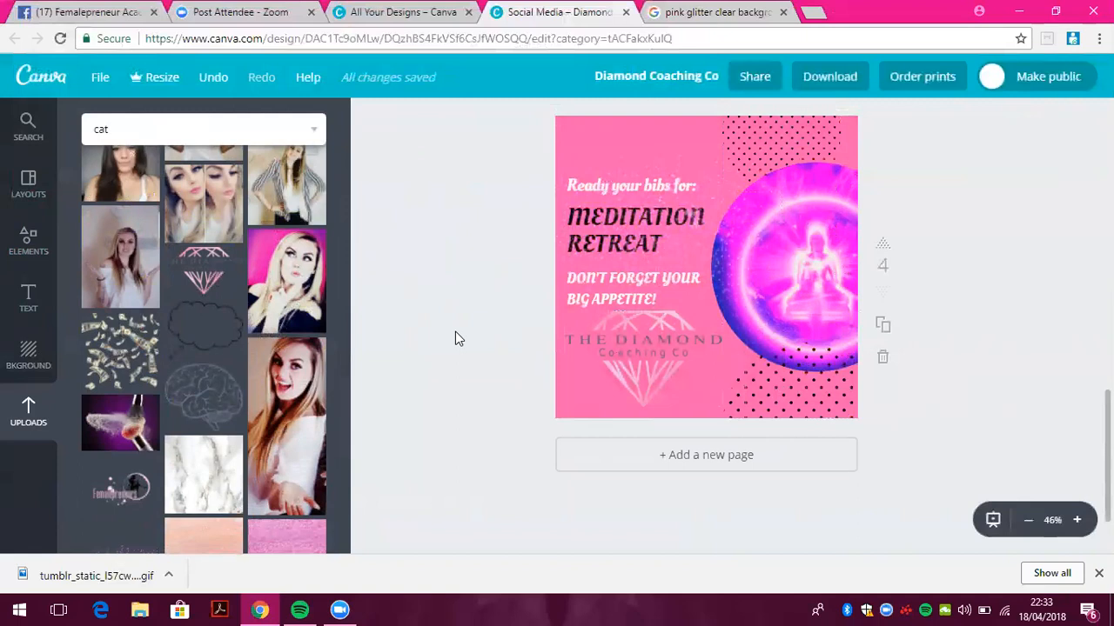
On a new page, add a pink five-point star outline, rotated clockwise and shrunk
left_click(28, 243)
left_click_drag(345, 355, 346, 294)
left_click(673, 464)
left_click(287, 286)
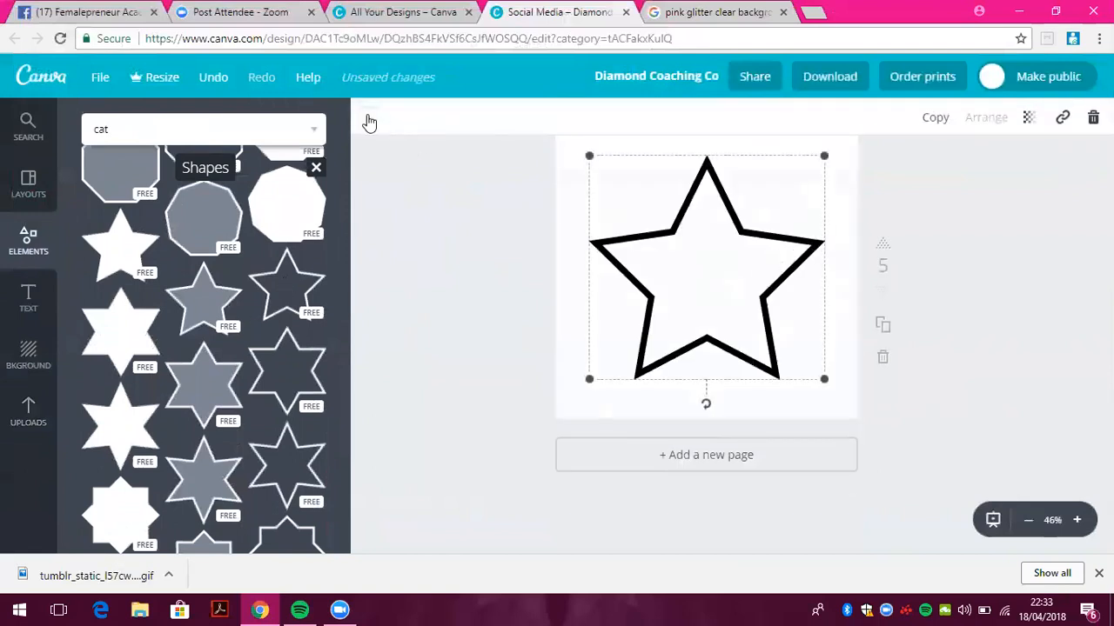
left_click(368, 120)
left_click(513, 302)
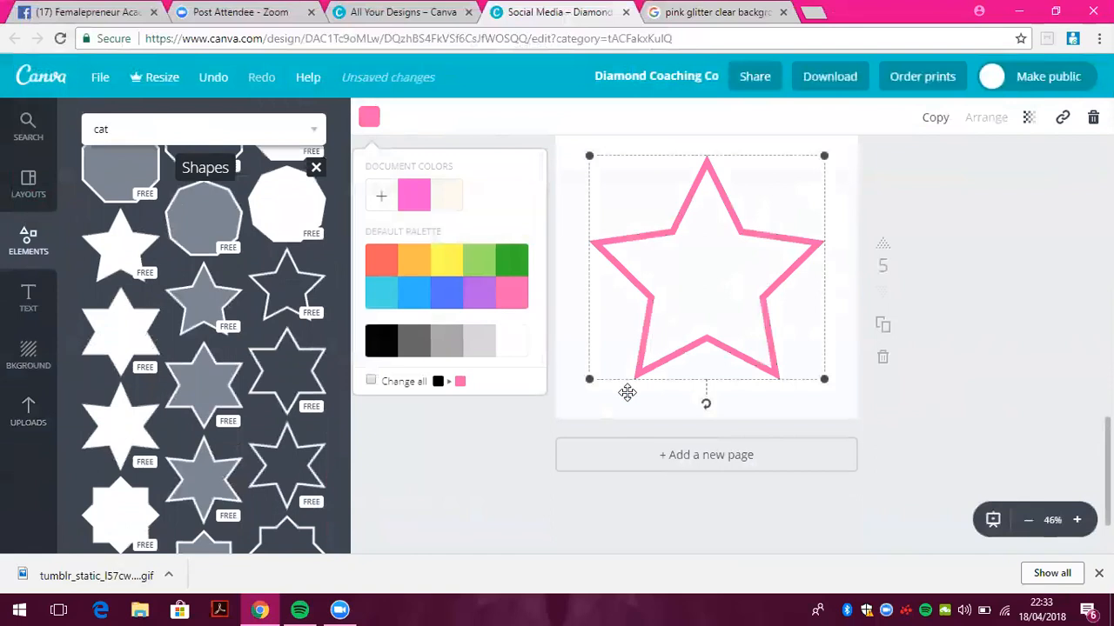
left_click_drag(708, 413, 814, 334)
left_click_drag(554, 328, 609, 221)
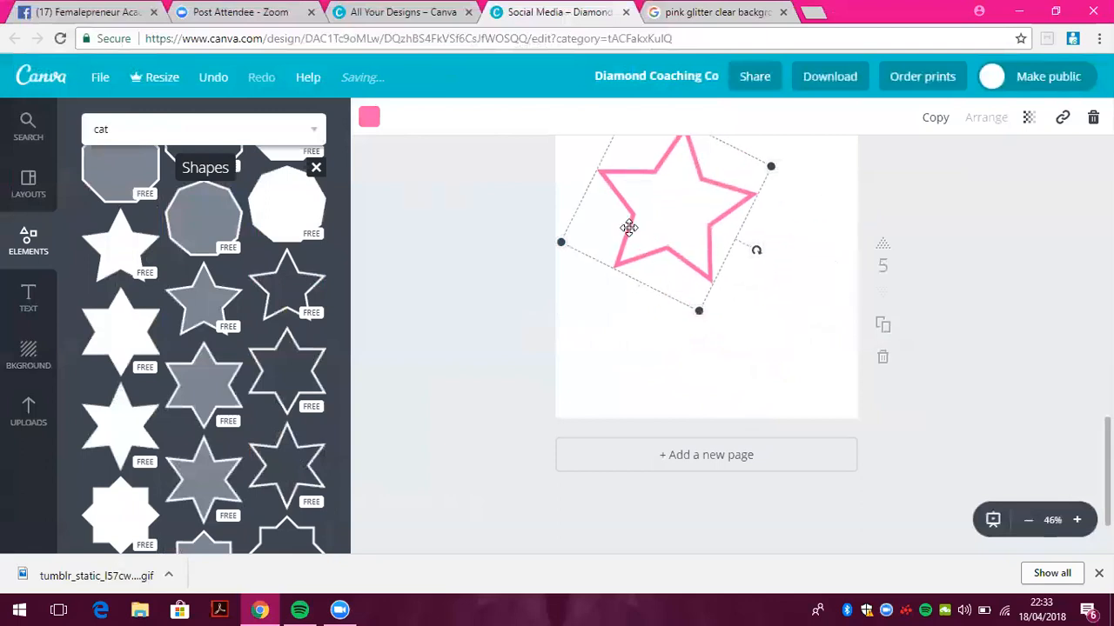
Add a black star outline, moved up-right and tilted clockwise
left_click(281, 300)
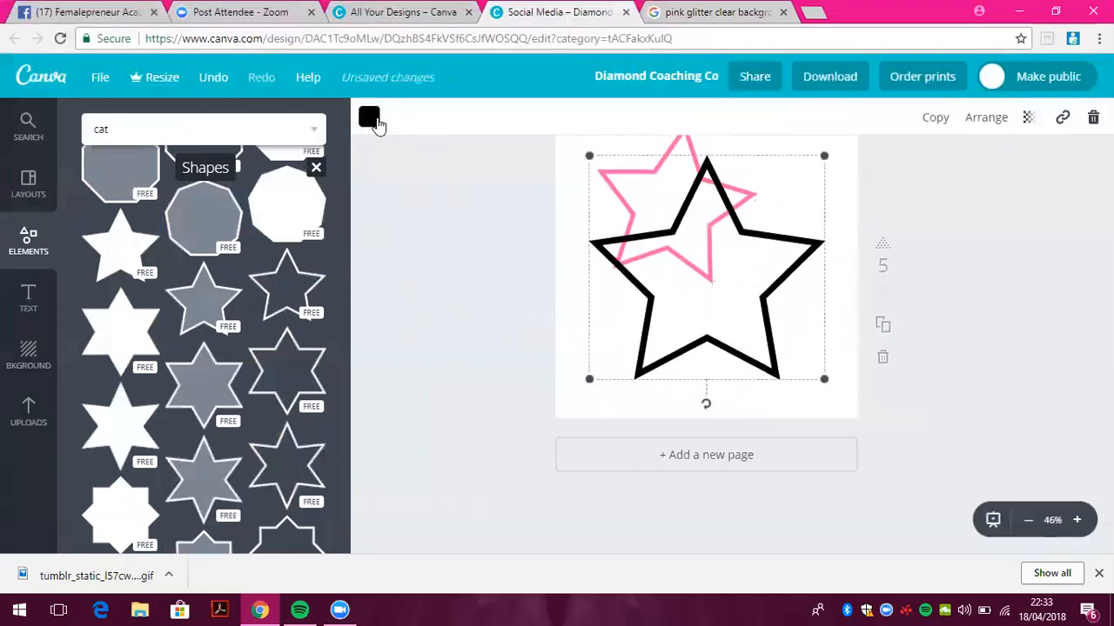
left_click(369, 118)
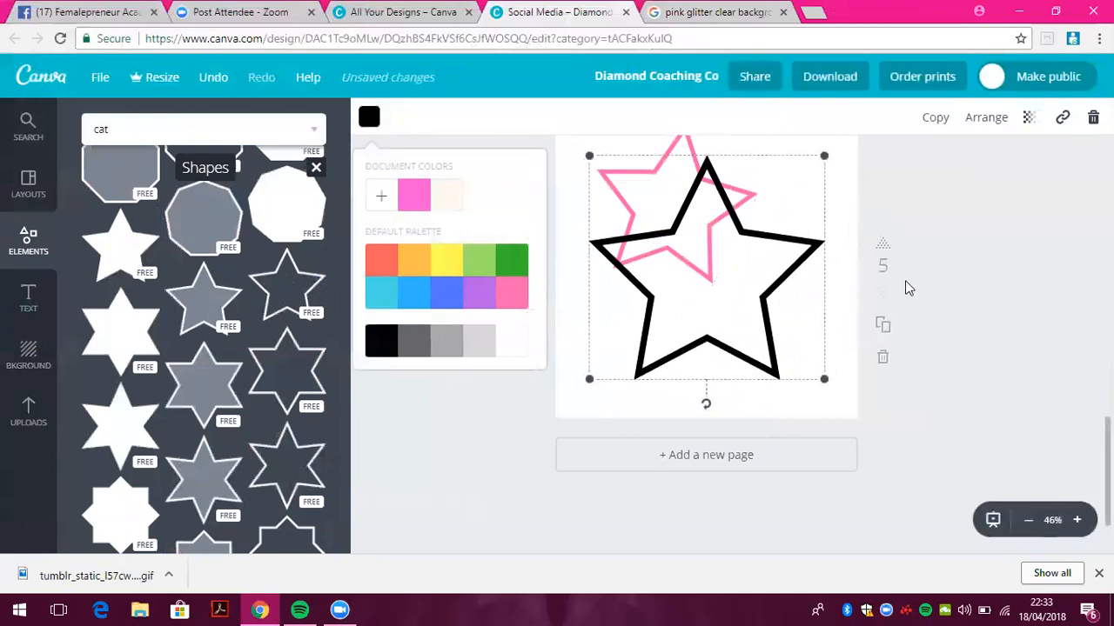
left_click_drag(706, 362, 738, 322)
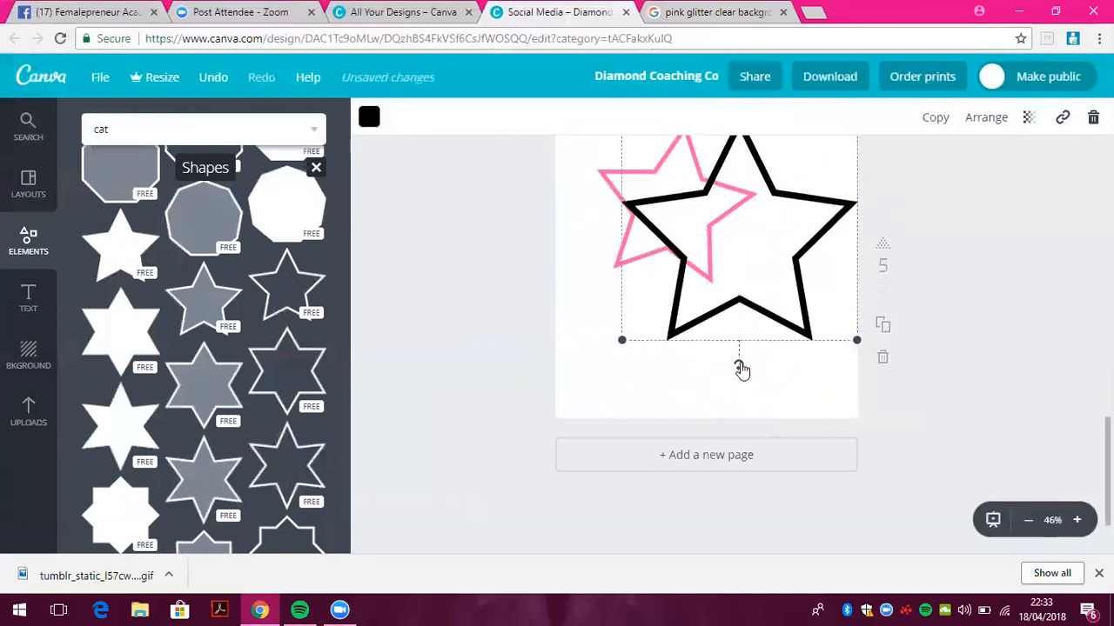
left_click_drag(742, 371, 698, 336)
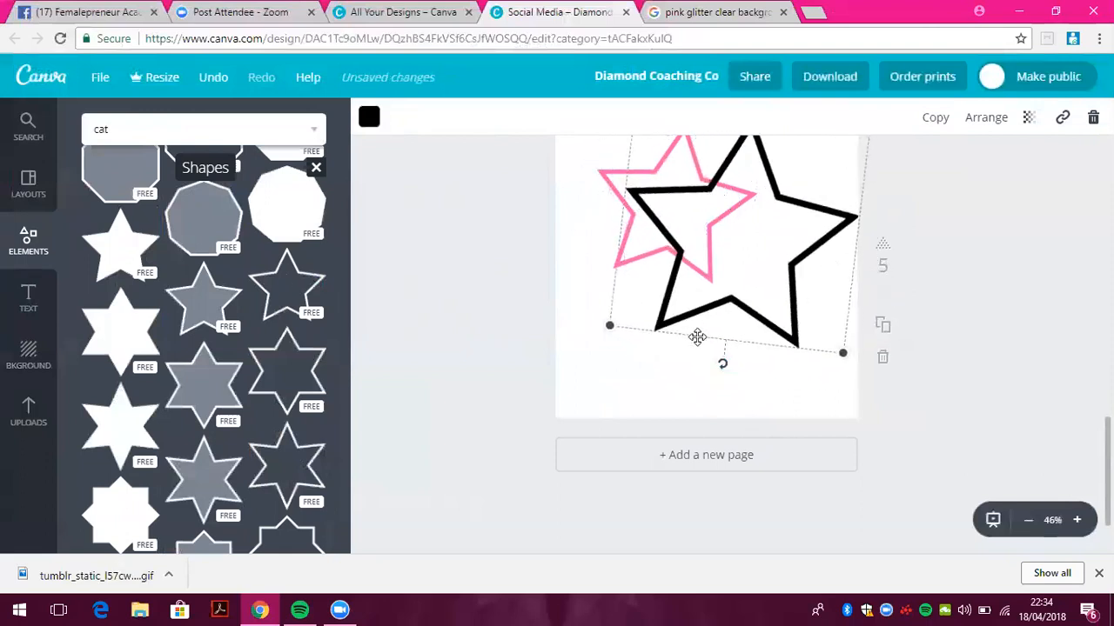
Add a third star in pink, rotated and shifted up-right, then add a blank page
left_click(281, 306)
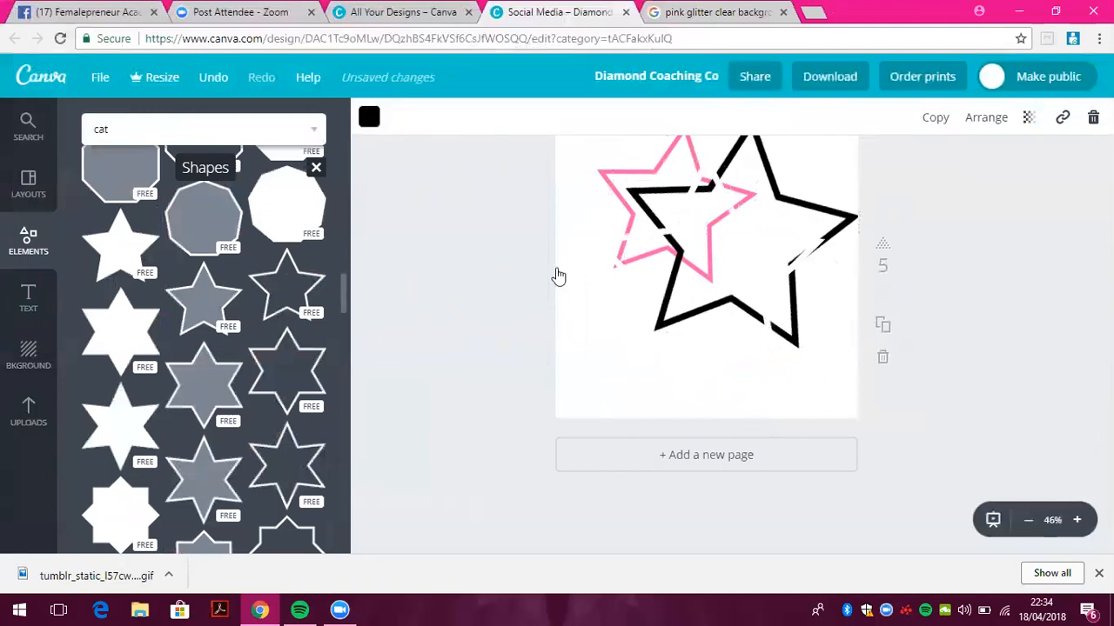
left_click_drag(727, 310, 713, 348)
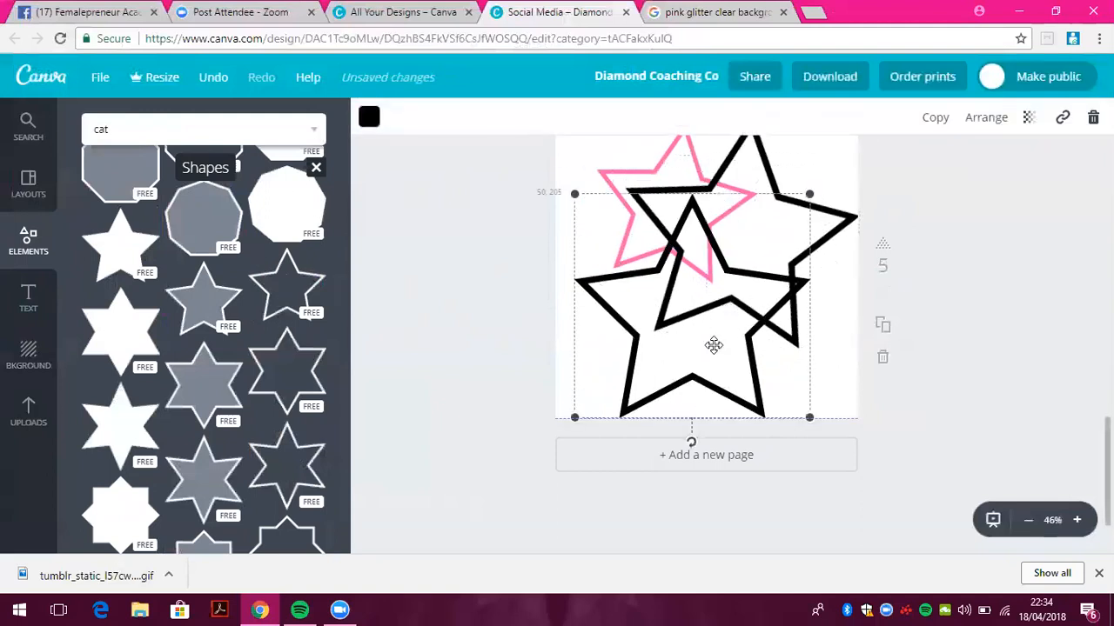
left_click(370, 120)
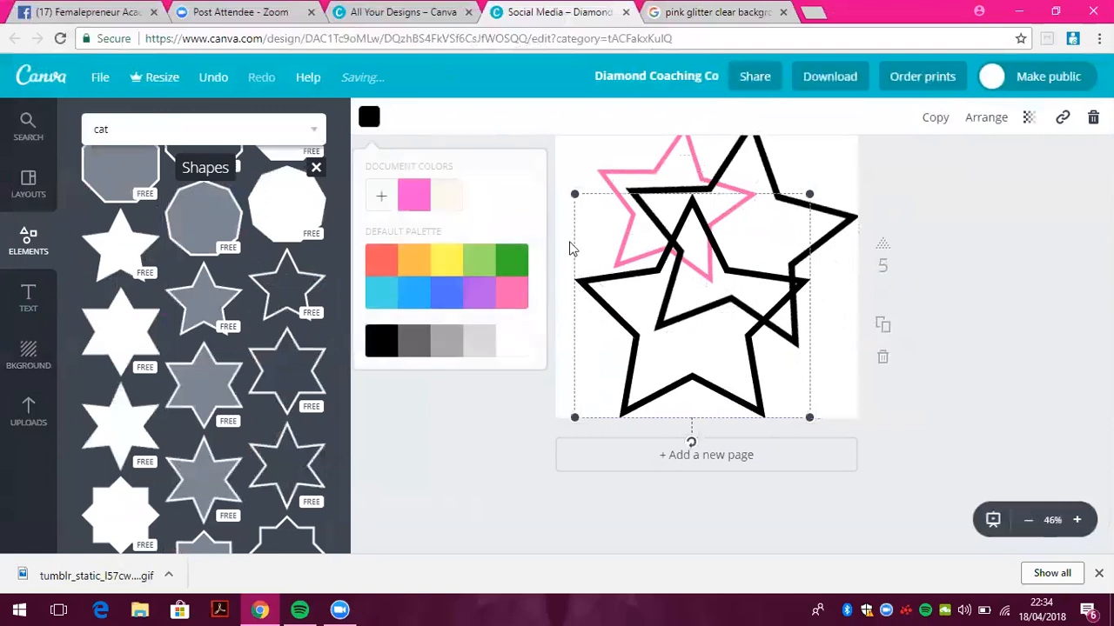
left_click(518, 293)
left_click_drag(698, 450, 745, 432)
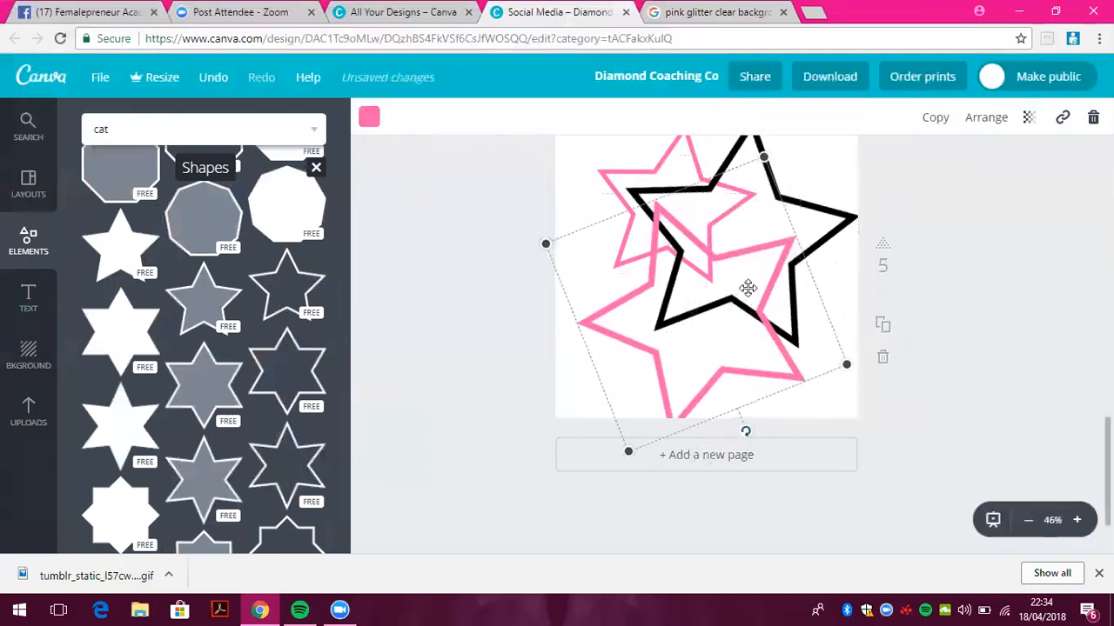
left_click_drag(747, 288, 775, 250)
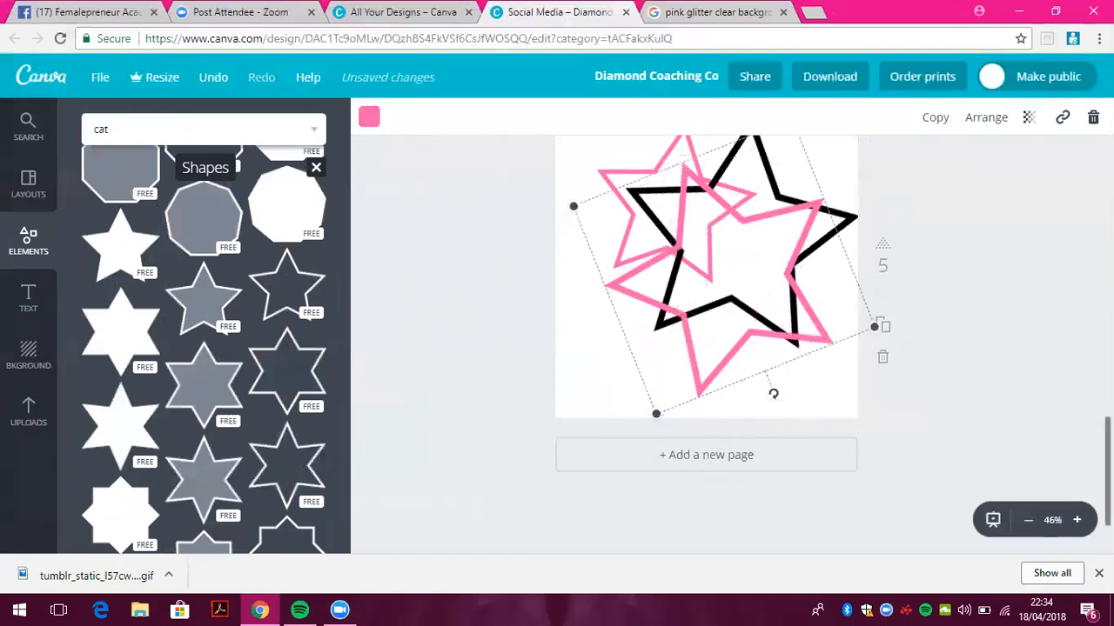
left_click_drag(1107, 470, 1107, 469)
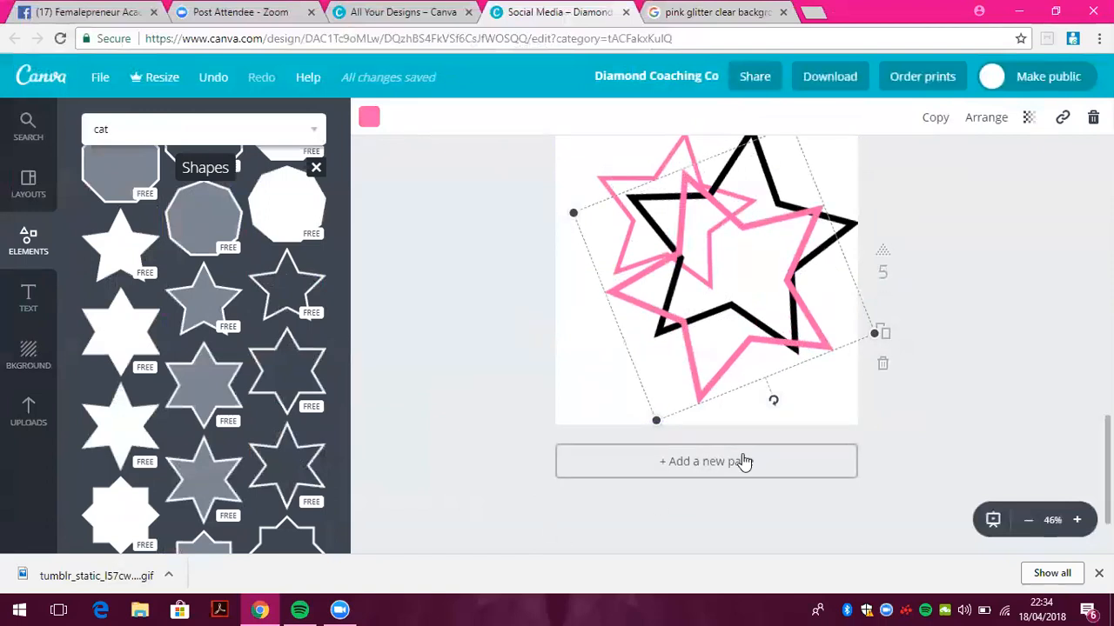
left_click(744, 465)
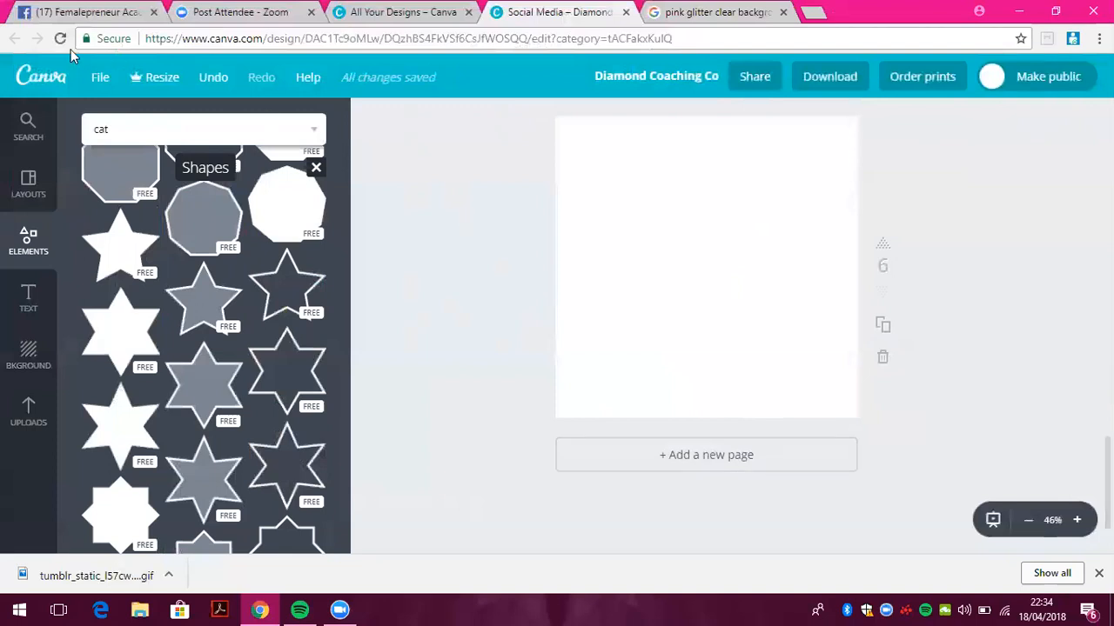
Return to the Canva home page and bring up the custom width and height fields
left_click(41, 78)
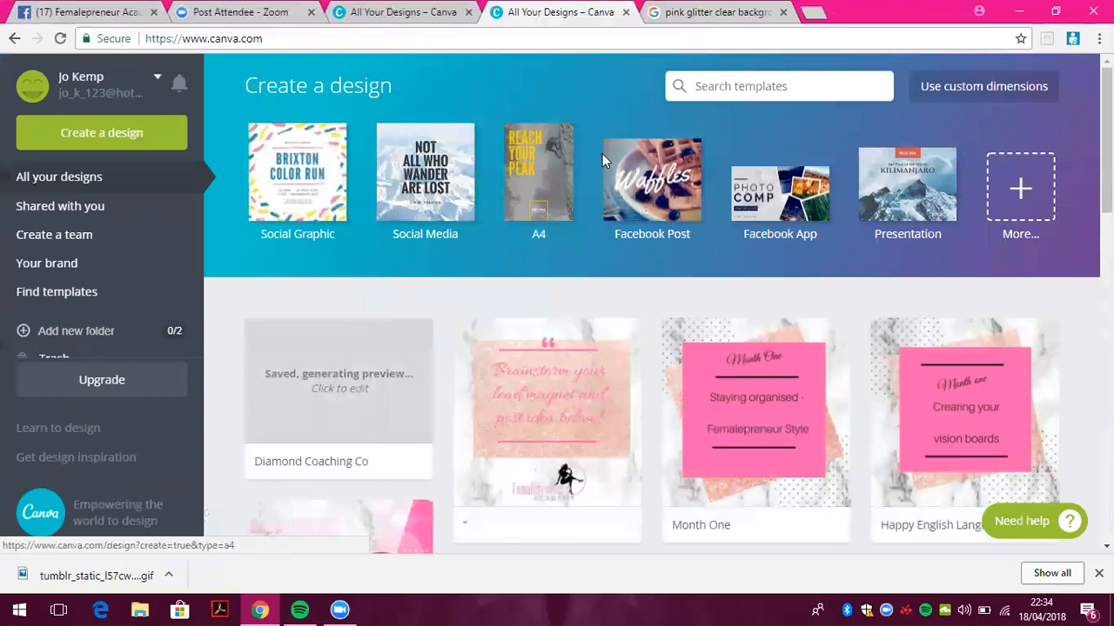
left_click(974, 97)
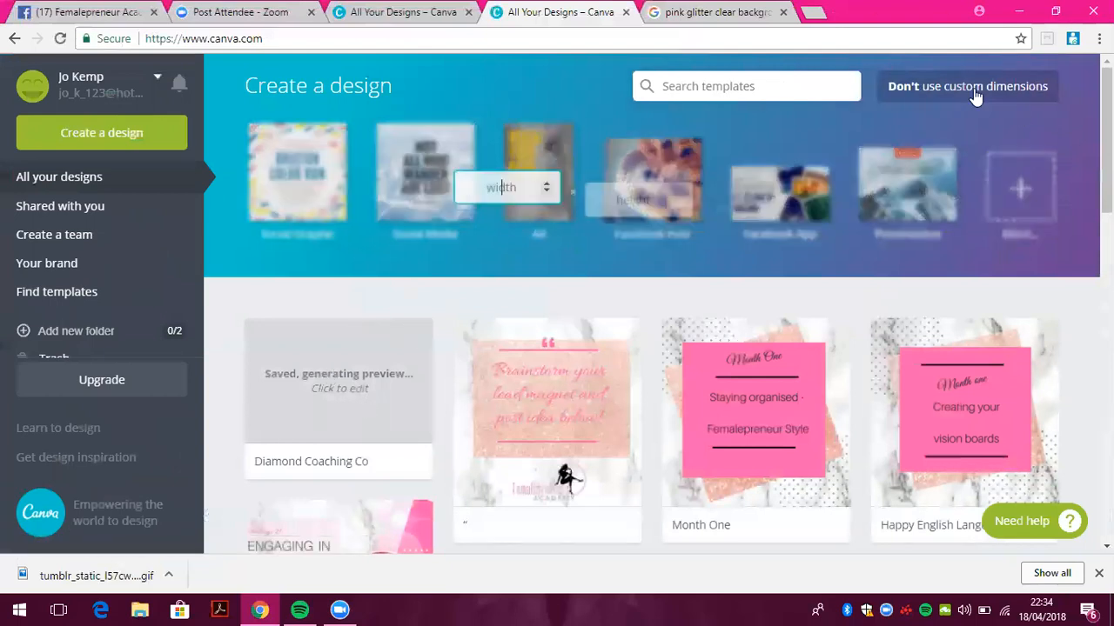
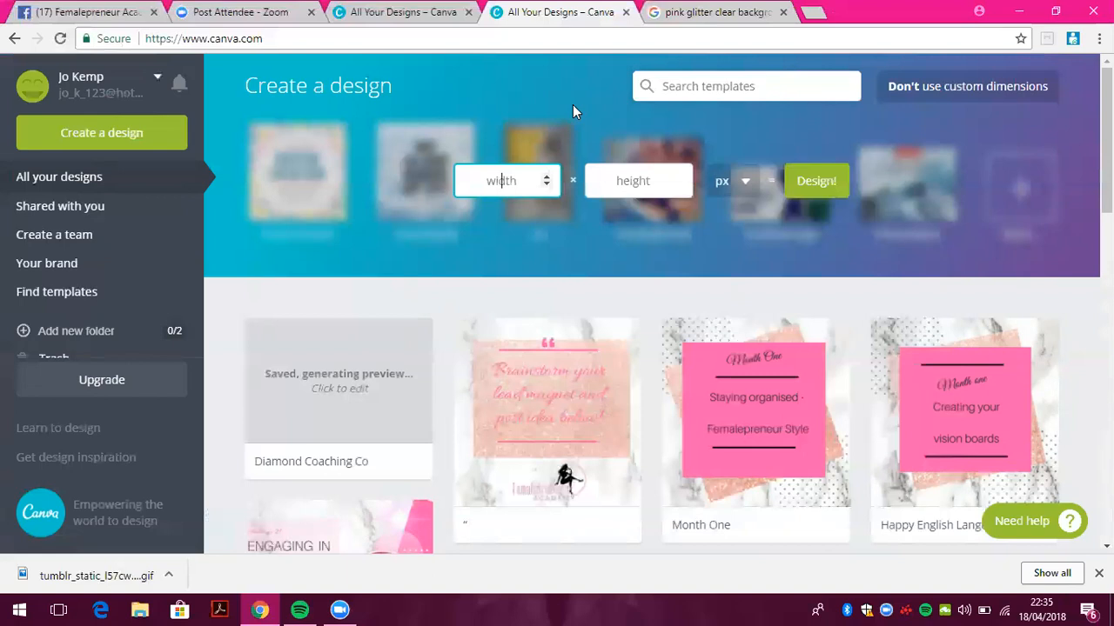
Enter width 1200 and height 628 px to create the custom blank design
type("1200")
key("Tab")
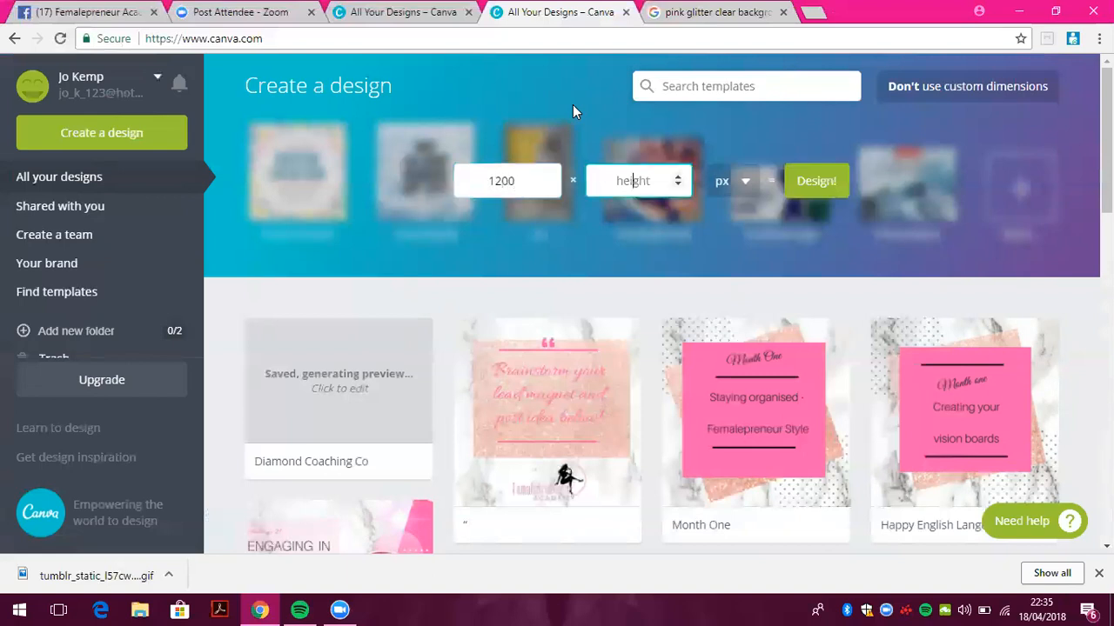
type("628")
key("Return")
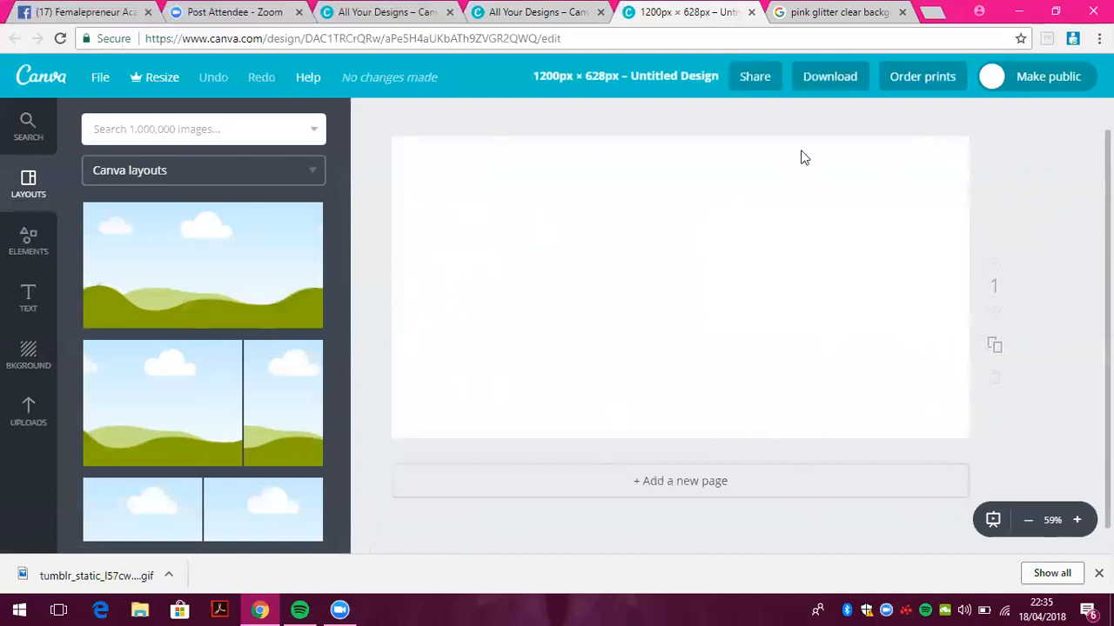
Apply the sky-and-hills layout to the blank page and browse the uploaded images
left_click(288, 269)
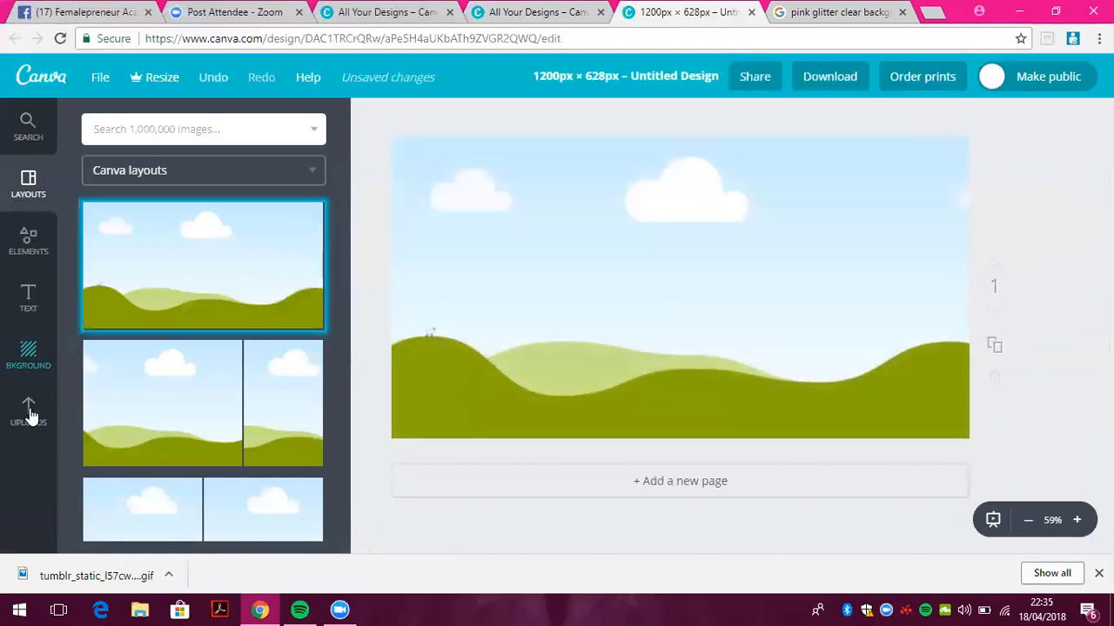
left_click(31, 423)
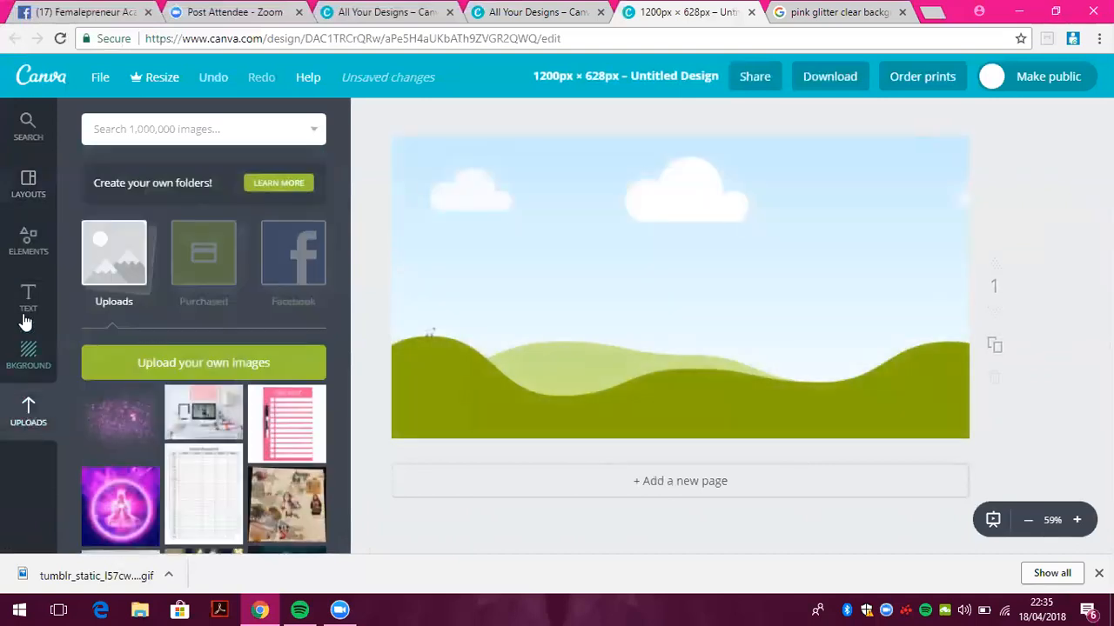
left_click(27, 253)
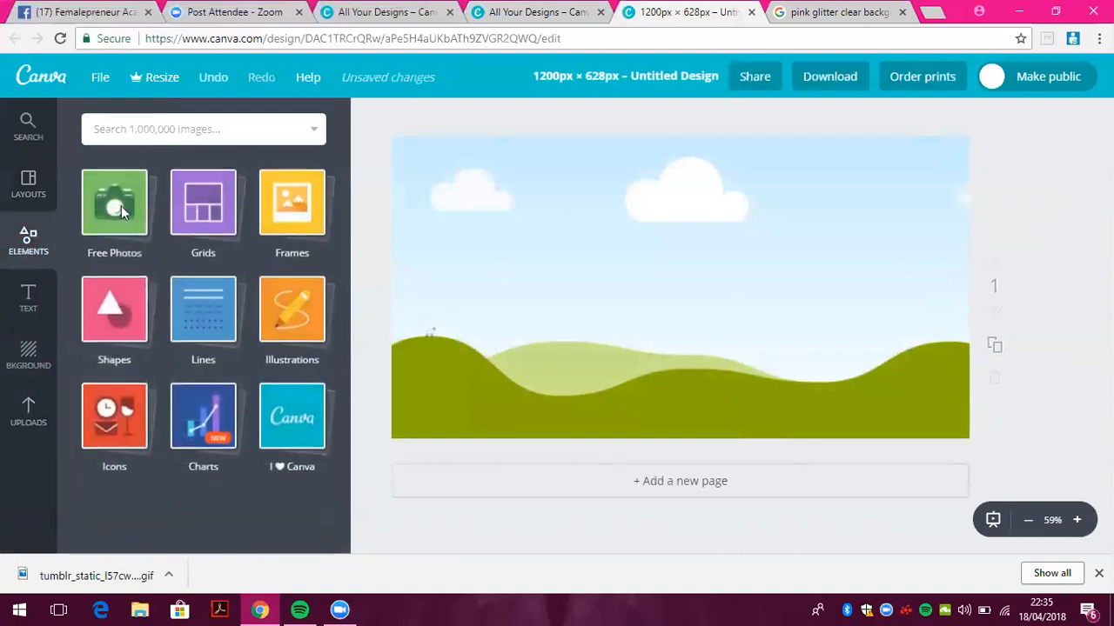
left_click(30, 423)
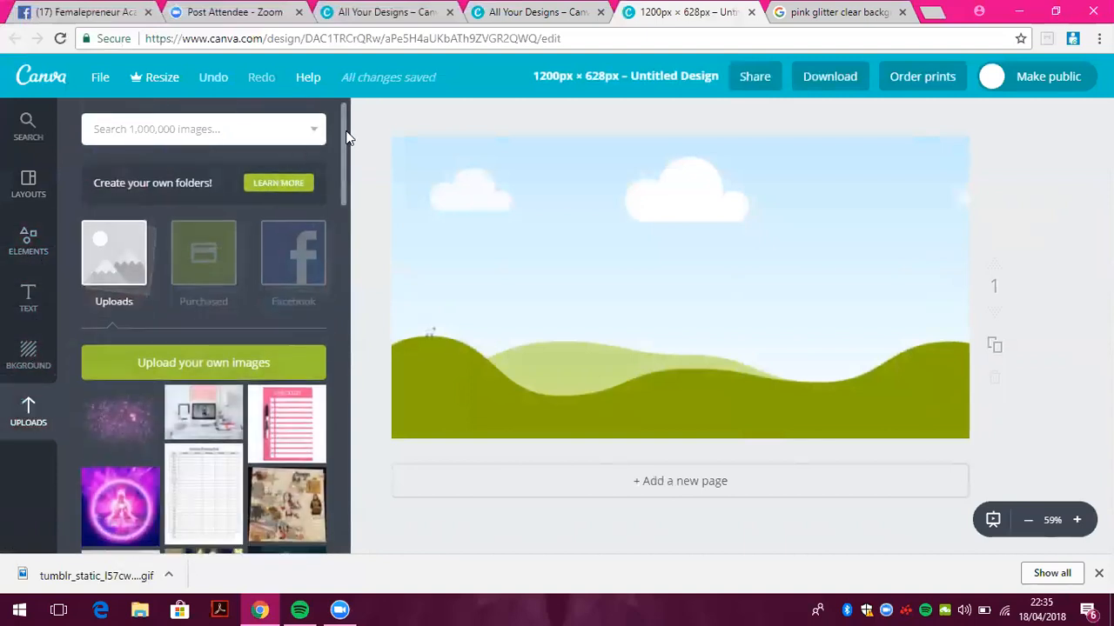
left_click_drag(346, 172, 345, 420)
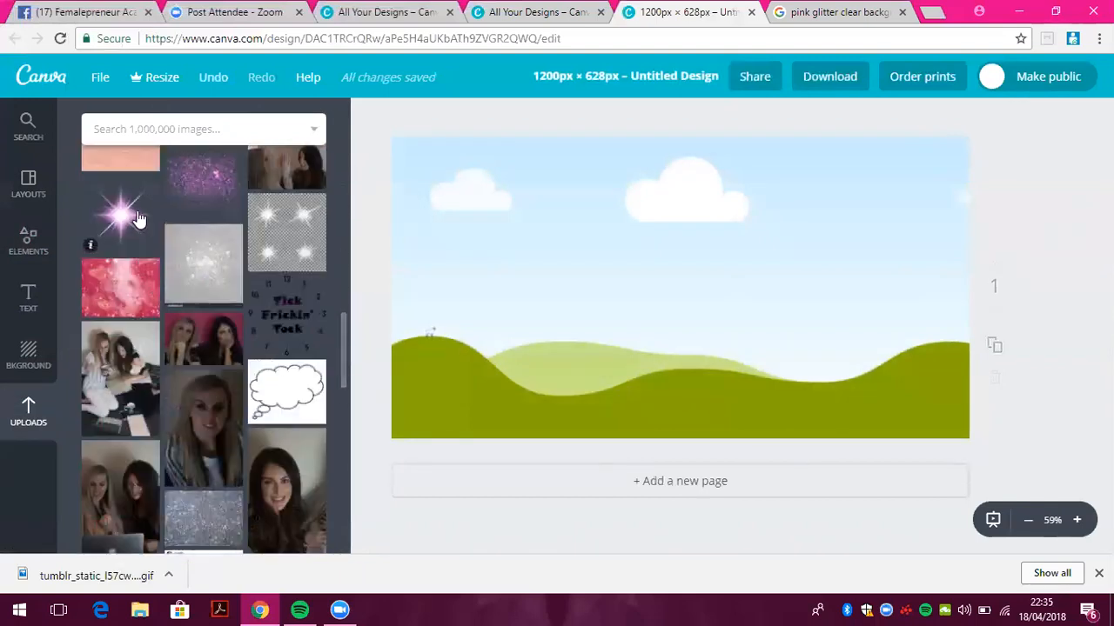
left_click_drag(341, 322, 343, 279)
Add the marble texture image and stretch it to cover the entire page
left_click(98, 309)
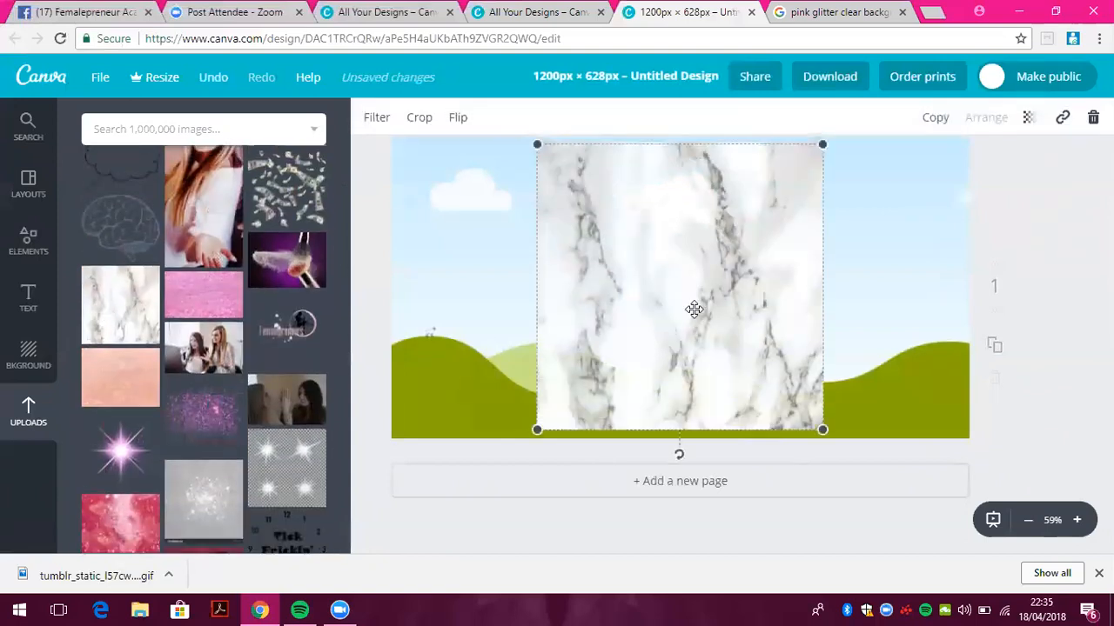
left_click_drag(539, 427, 423, 467)
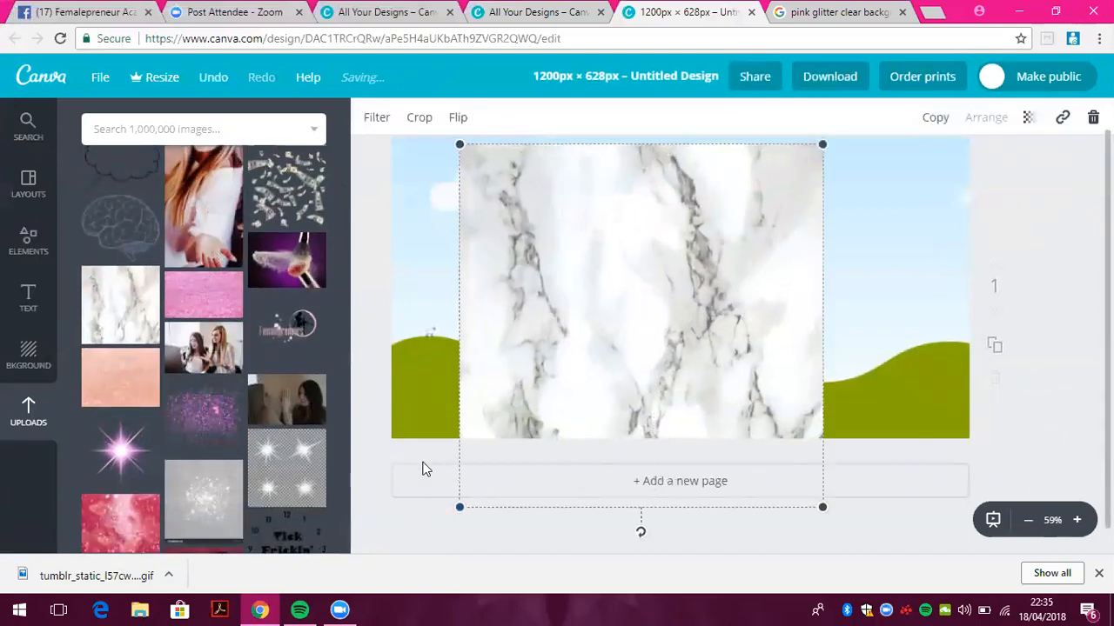
left_click_drag(616, 336, 627, 303)
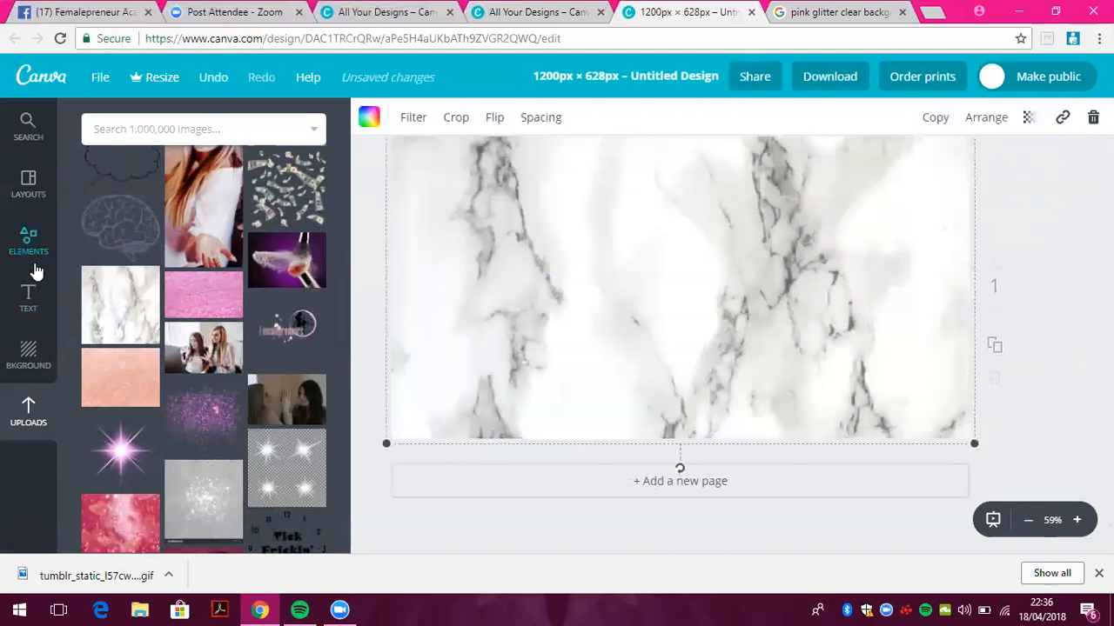
left_click(33, 261)
left_click(205, 224)
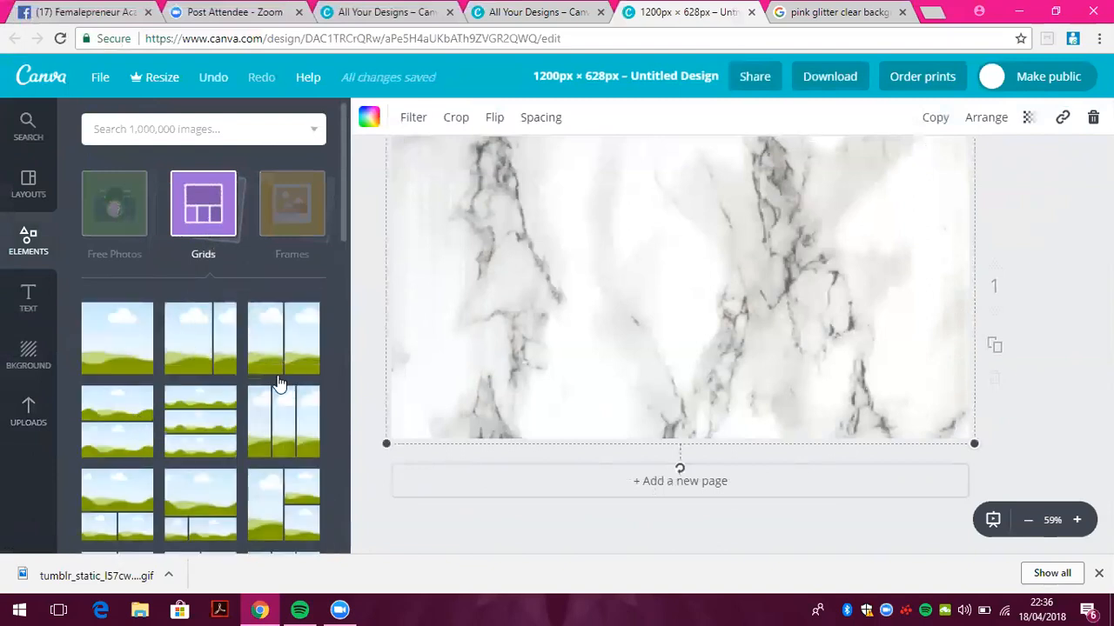
Apply a two-column photo grid and put the blonde woman's portrait in the left cell
left_click(285, 361)
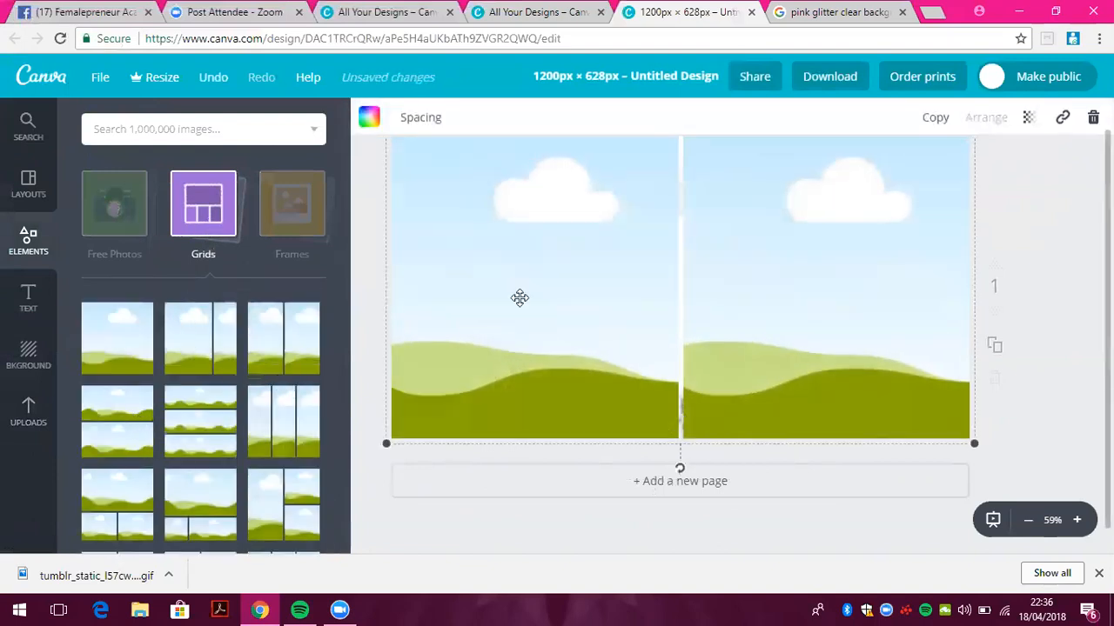
left_click(30, 416)
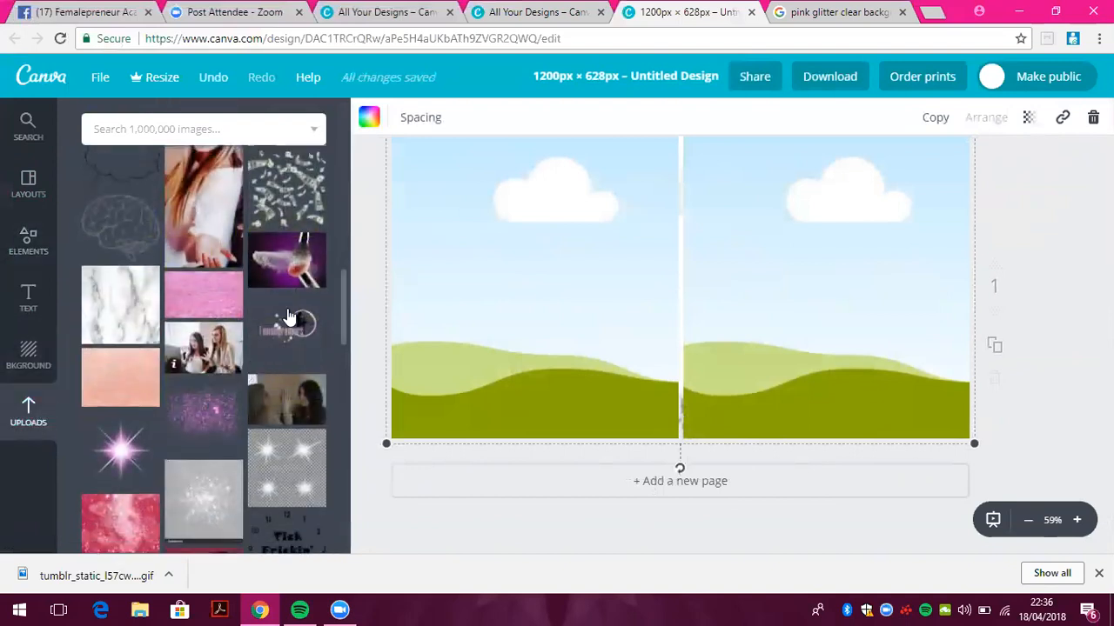
left_click_drag(344, 321, 353, 250)
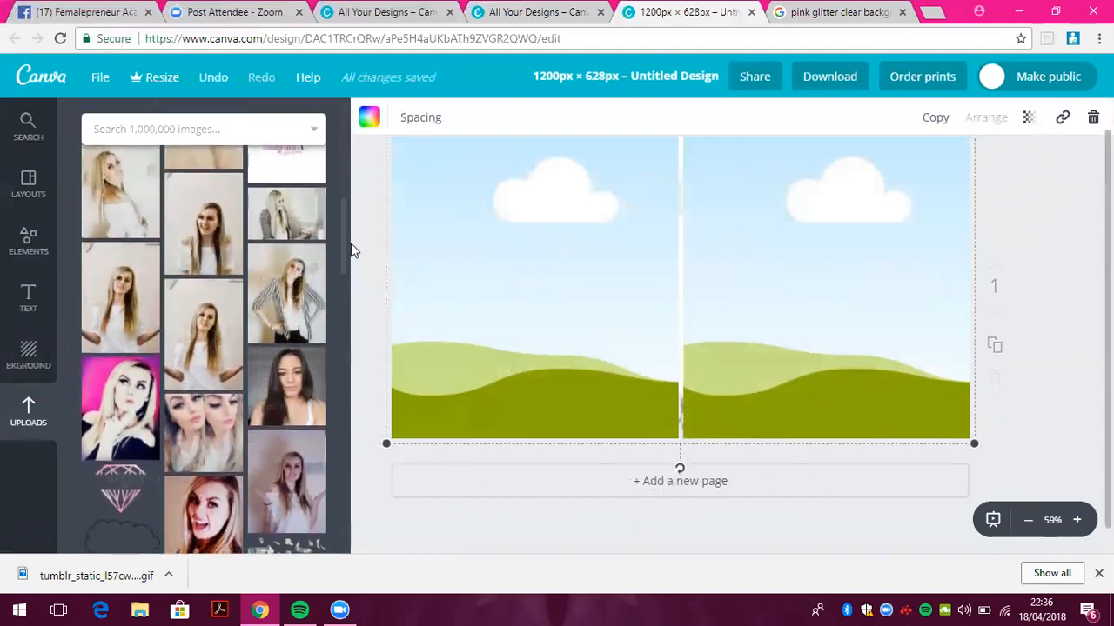
left_click(200, 340)
left_click_drag(616, 294, 531, 297)
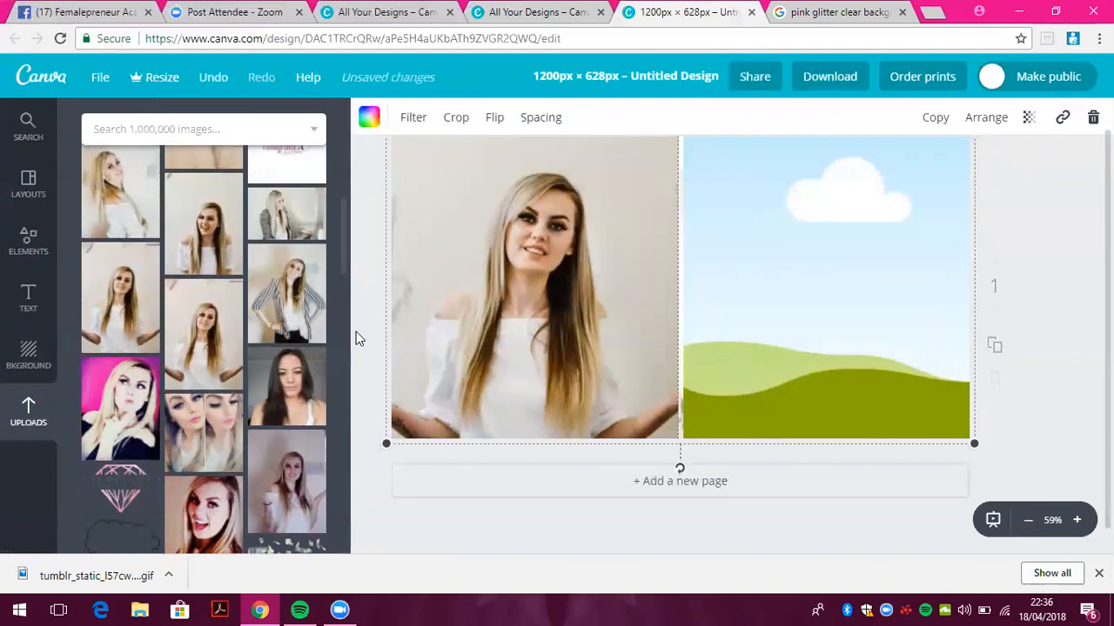
Try the brunette photo in the right grid cell, then remove it
left_click_drag(345, 251, 361, 386)
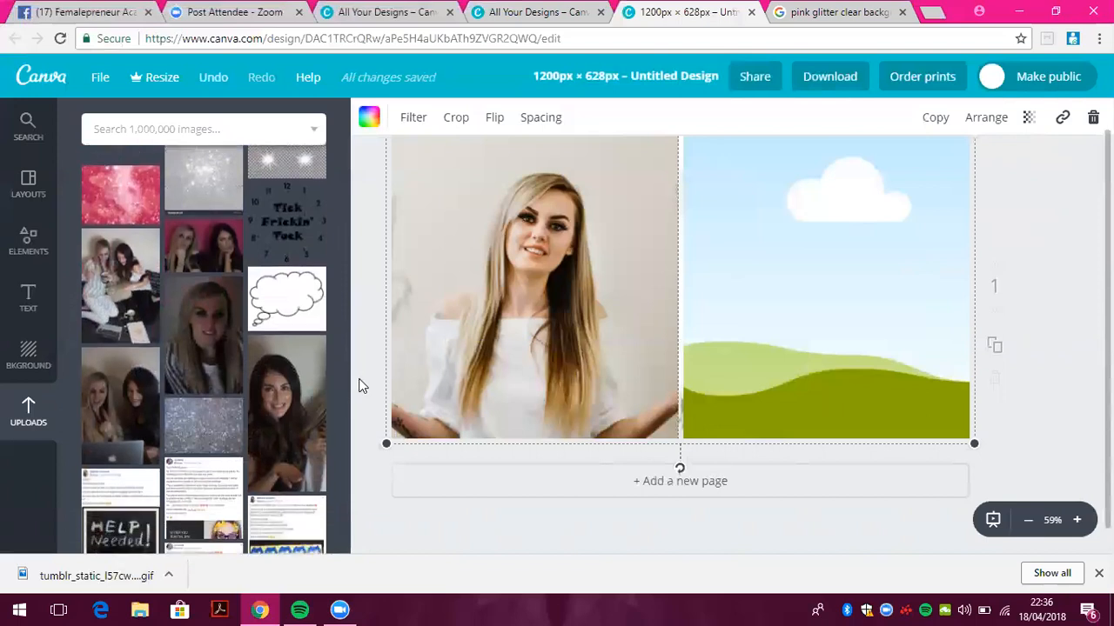
left_click(304, 437)
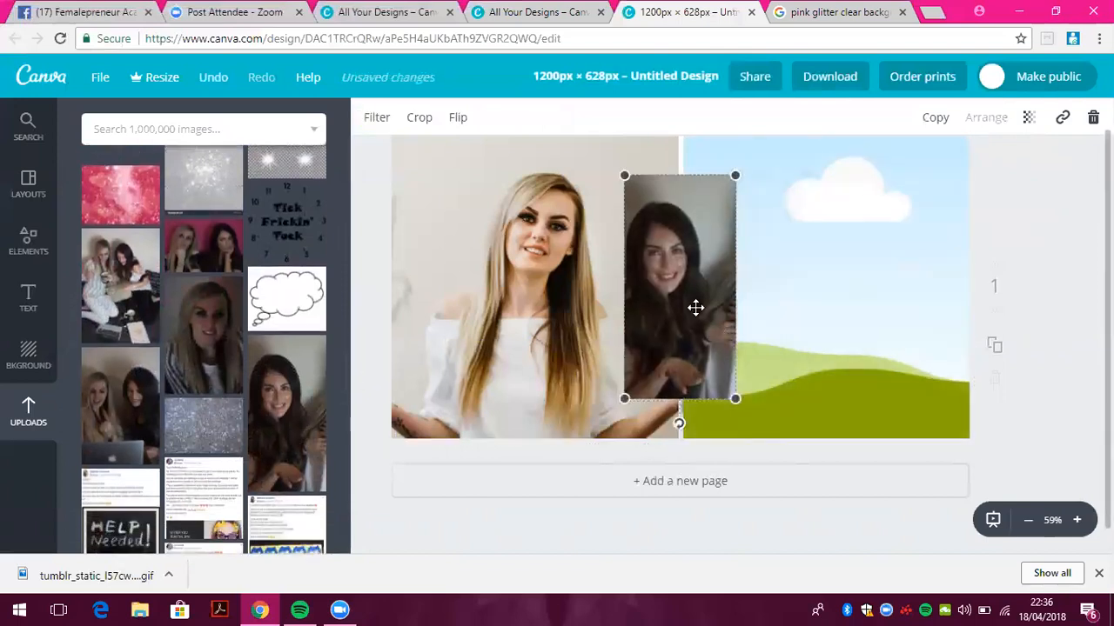
left_click_drag(695, 307, 786, 305)
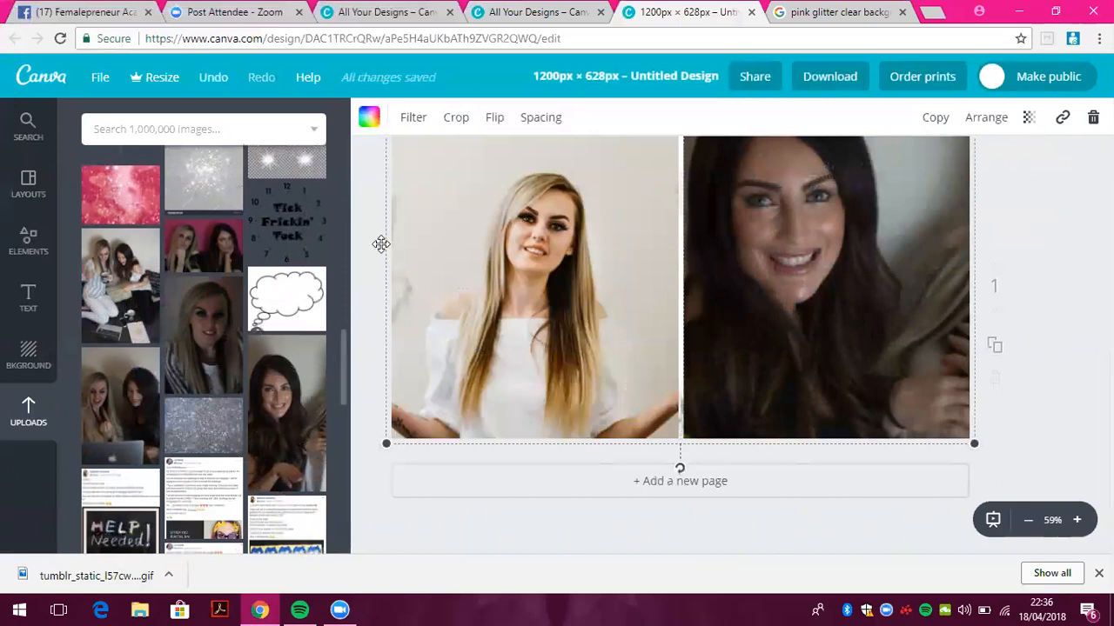
scroll(341, 356, "down", 4)
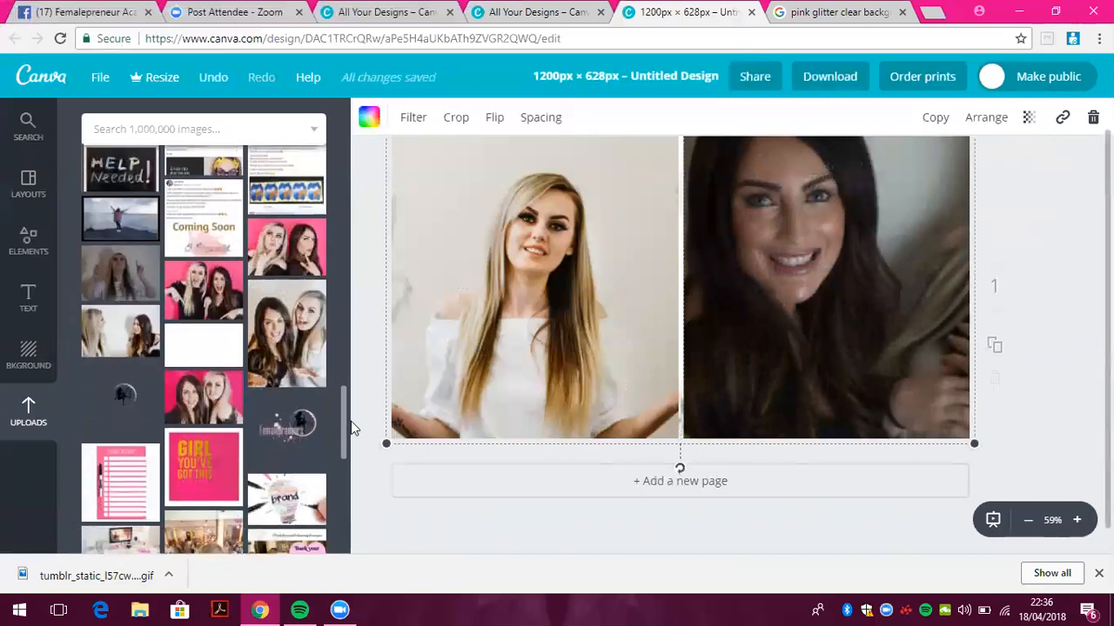
scroll(346, 421, "down", 2)
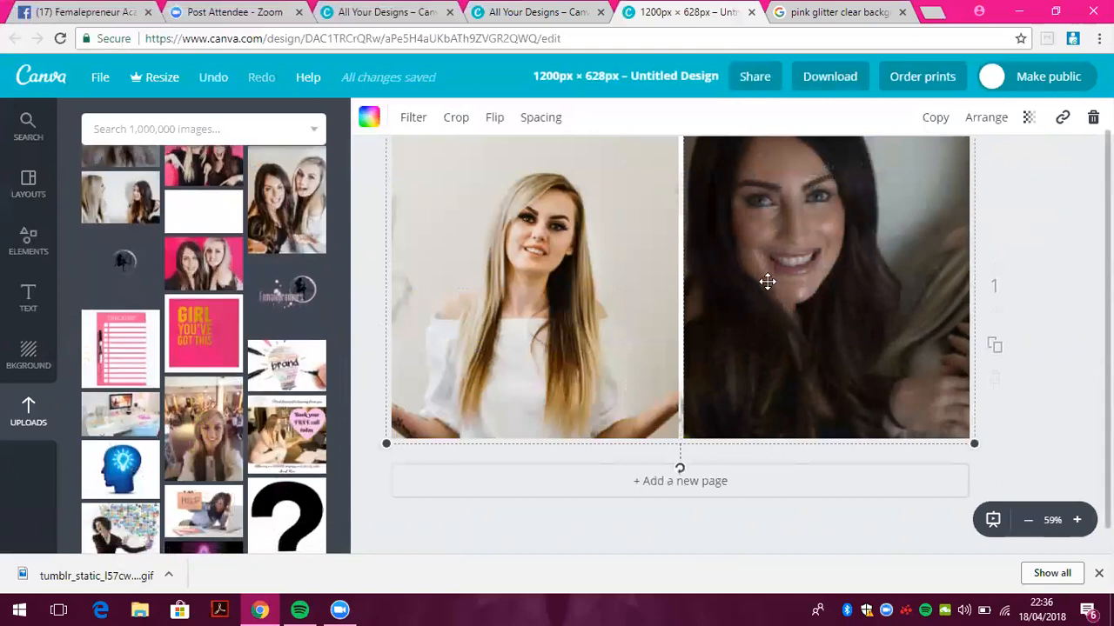
double_click(705, 262)
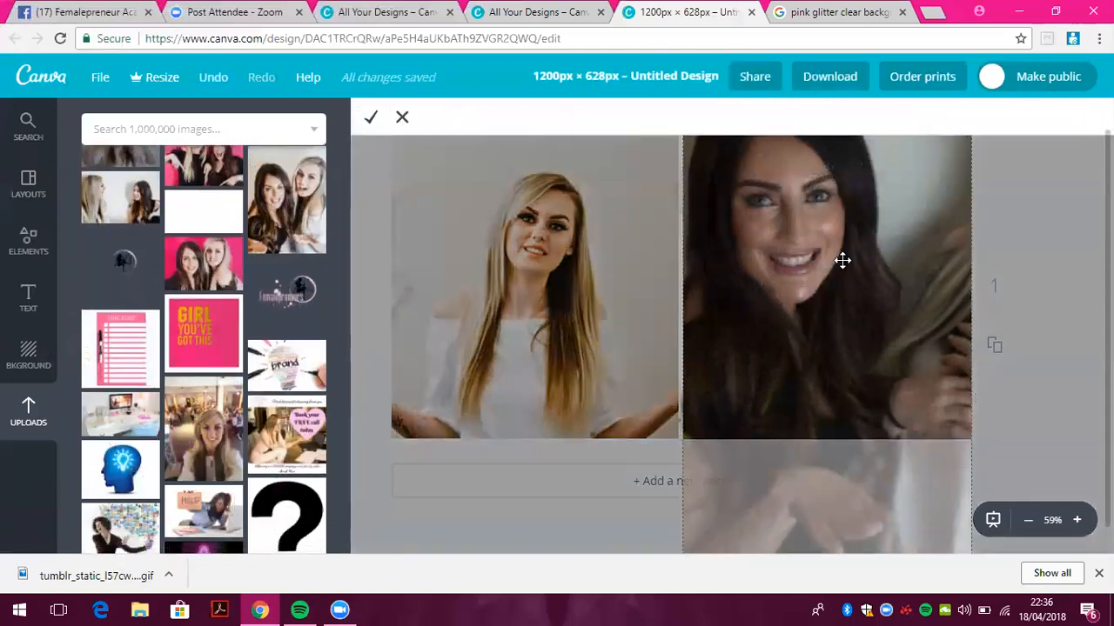
left_click(402, 117)
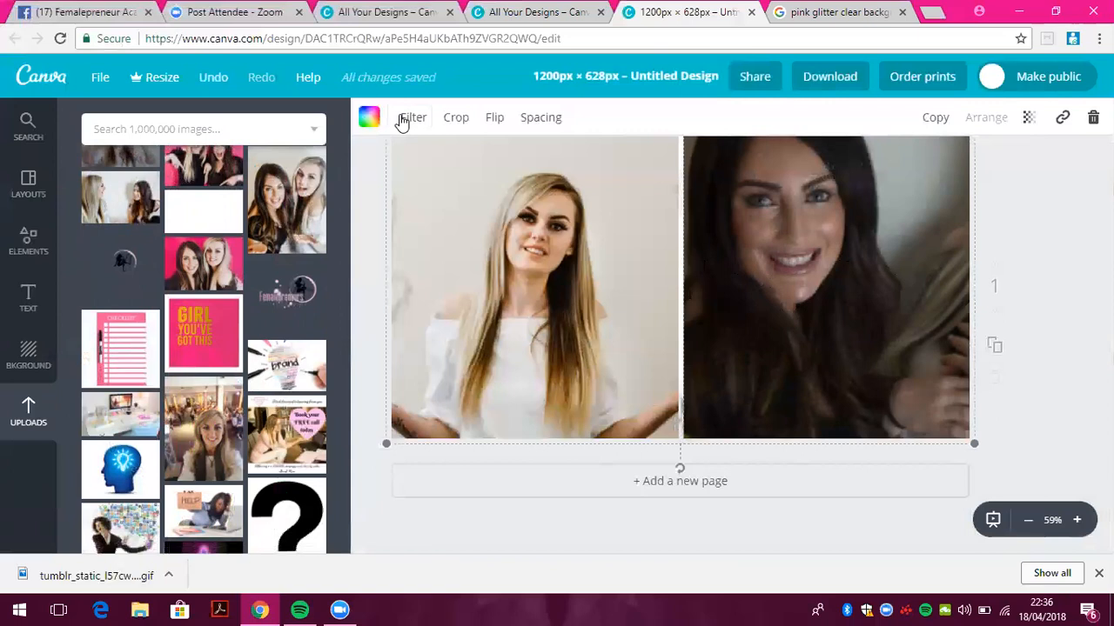
key("Delete")
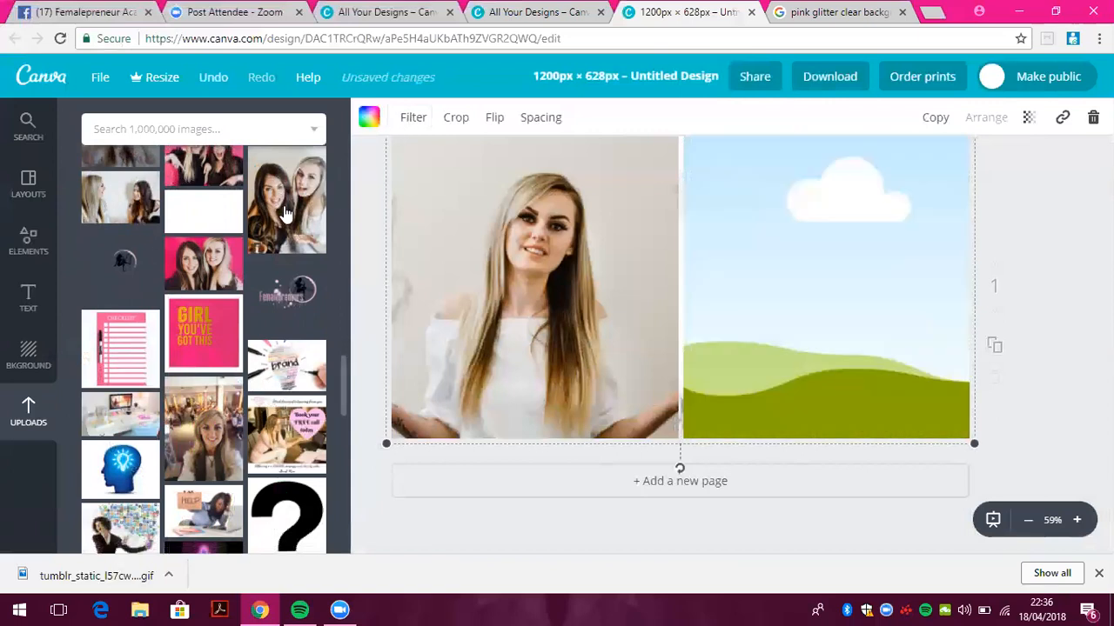
Place the two-women photo in the right cell and shift the grid slightly
left_click(288, 215)
left_click_drag(600, 178, 825, 310)
double_click(824, 310)
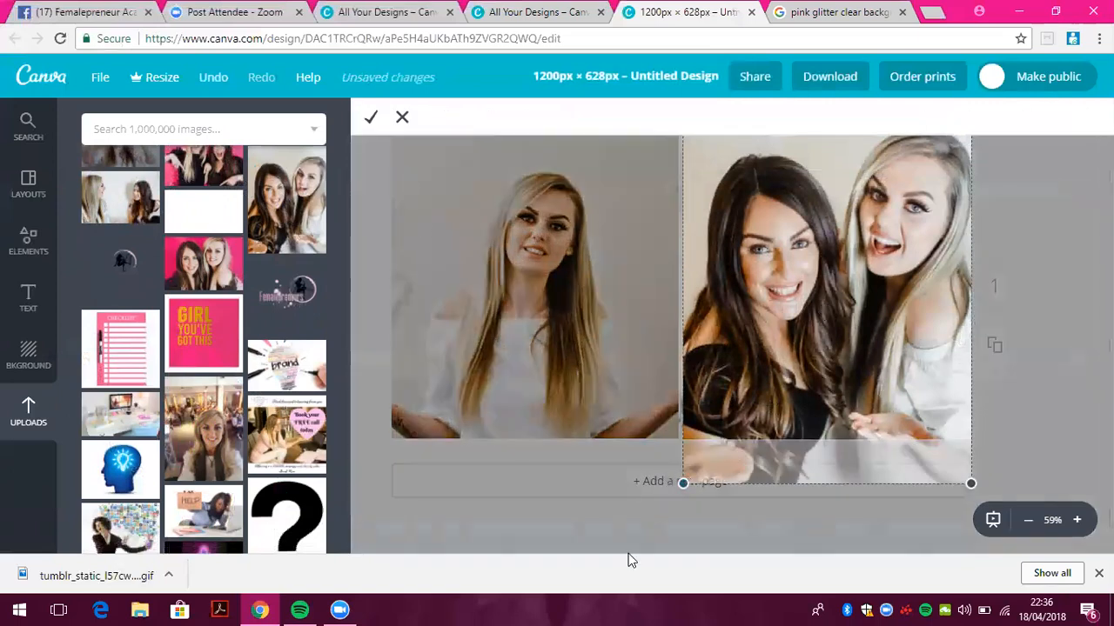
left_click(402, 116)
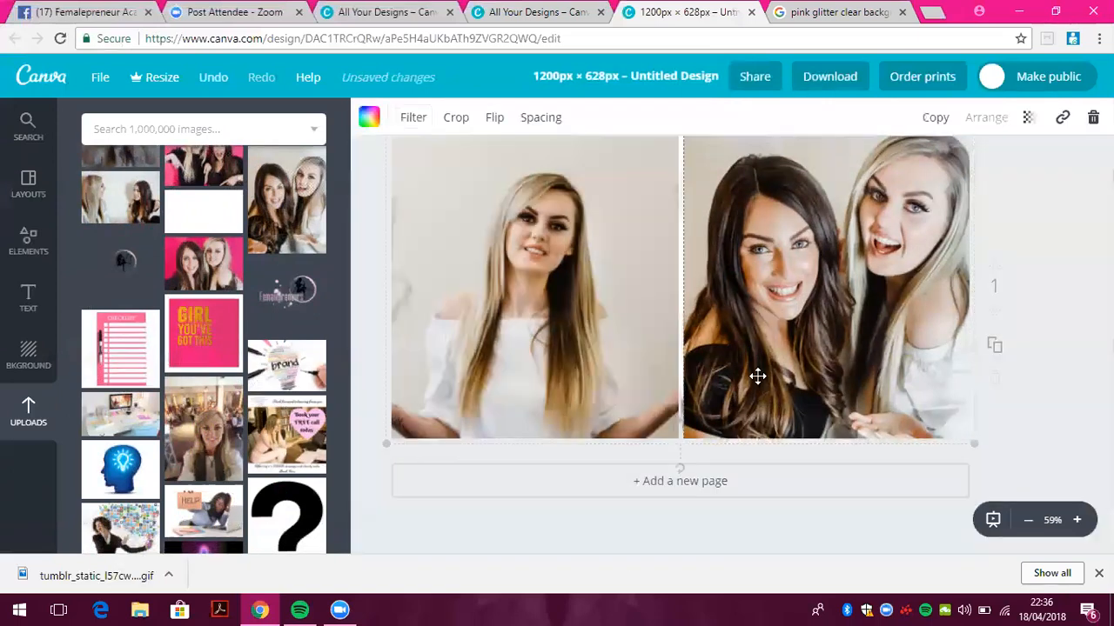
mouse_move(753, 383)
left_mouse_down()
mouse_move(843, 356)
mouse_move(744, 378)
mouse_move(755, 379)
left_mouse_up()
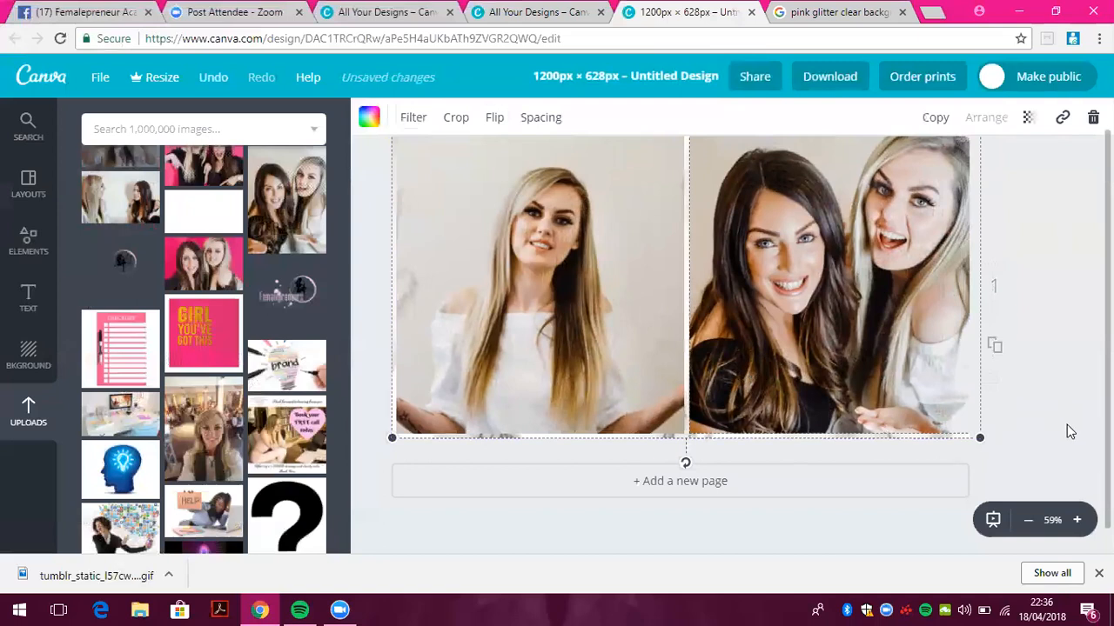
Set the photos' transparency to 73 and place the Femalepreneurs logo on the left photo
scroll(1087, 348, "up", 1)
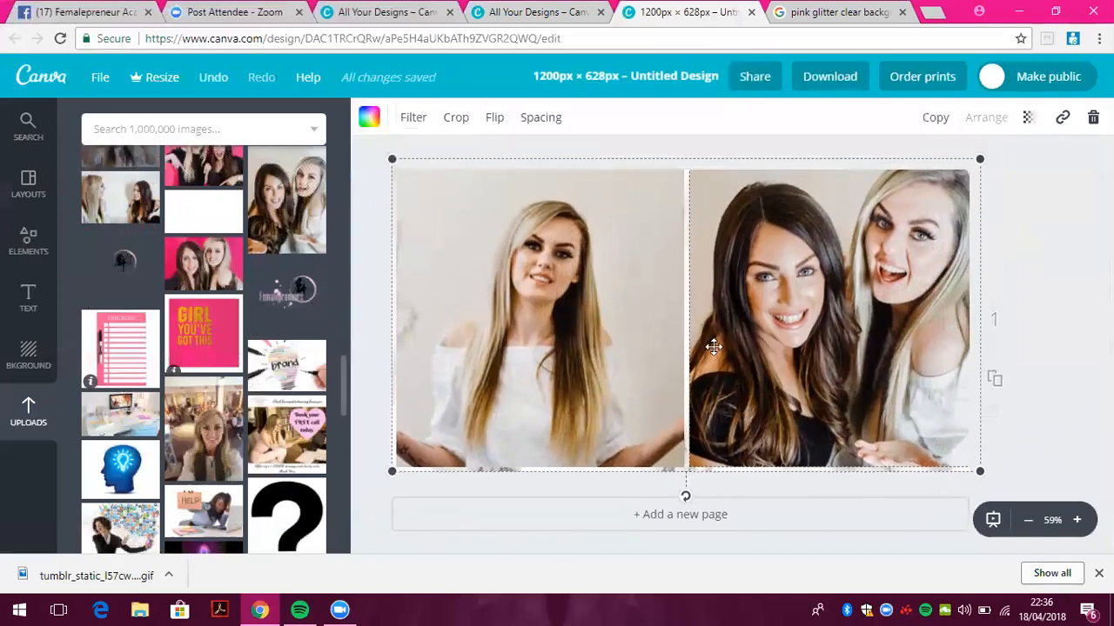
left_click(1027, 118)
left_click_drag(1000, 165, 969, 166)
left_click_drag(858, 310, 820, 316)
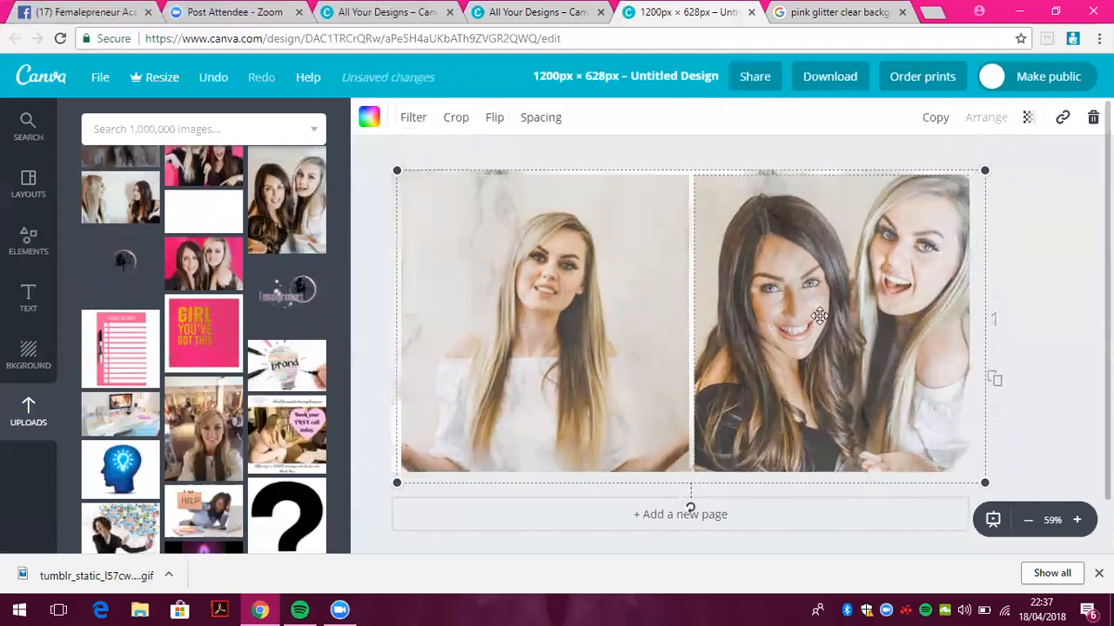
left_click(279, 300)
left_click_drag(783, 318, 658, 435)
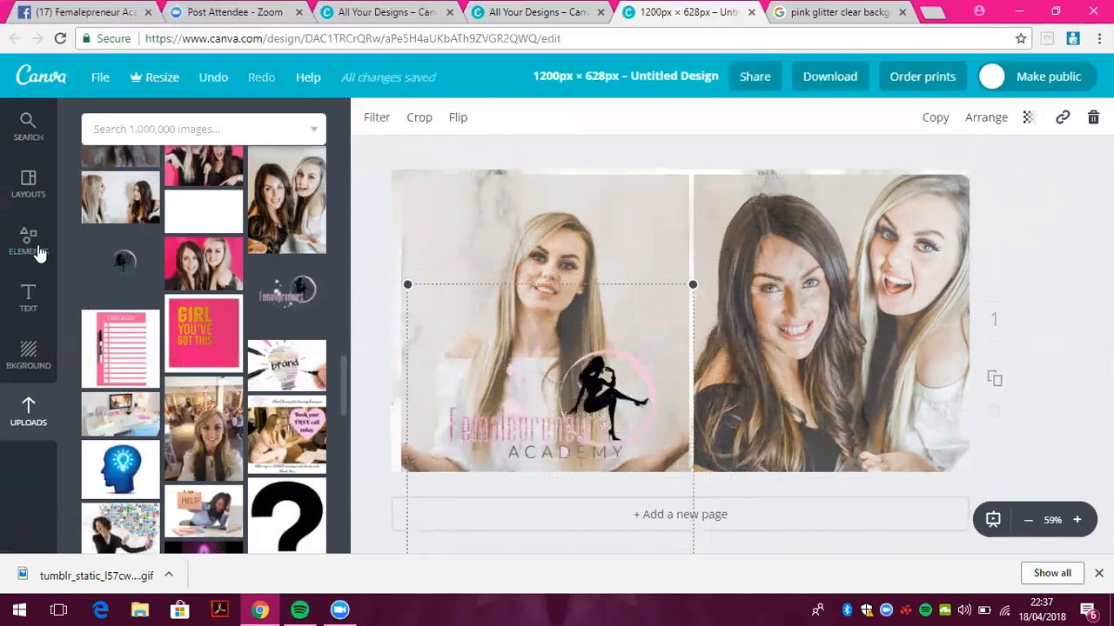
Add a single-cell grid and shrink it into the page's bottom-right corner
left_click(28, 243)
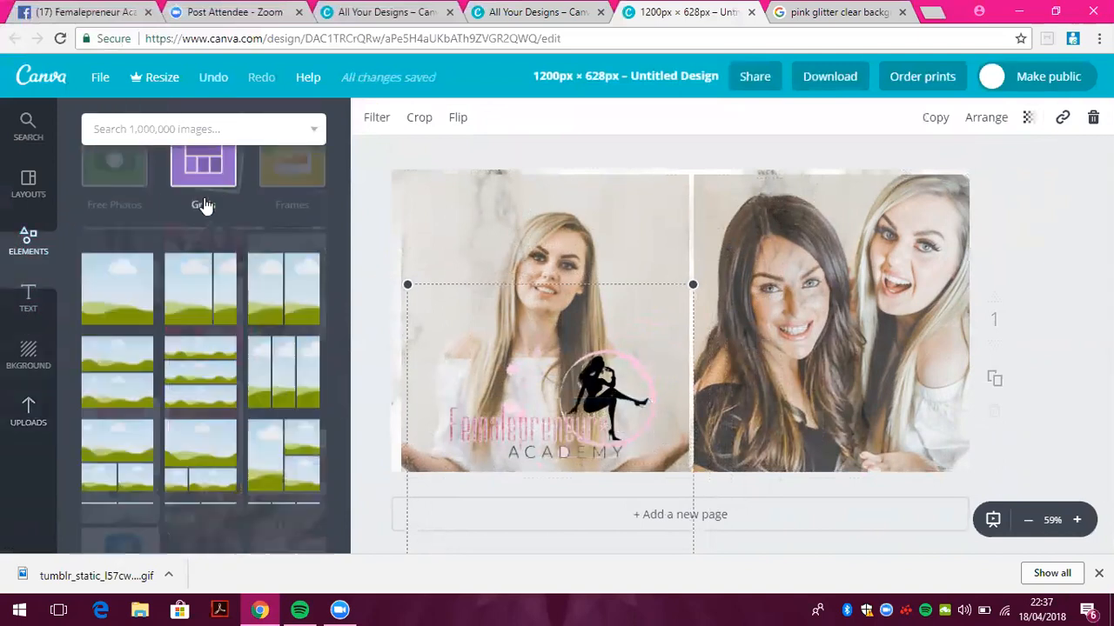
left_click(133, 355)
left_click_drag(390, 171, 627, 237)
left_click_drag(723, 330, 690, 304)
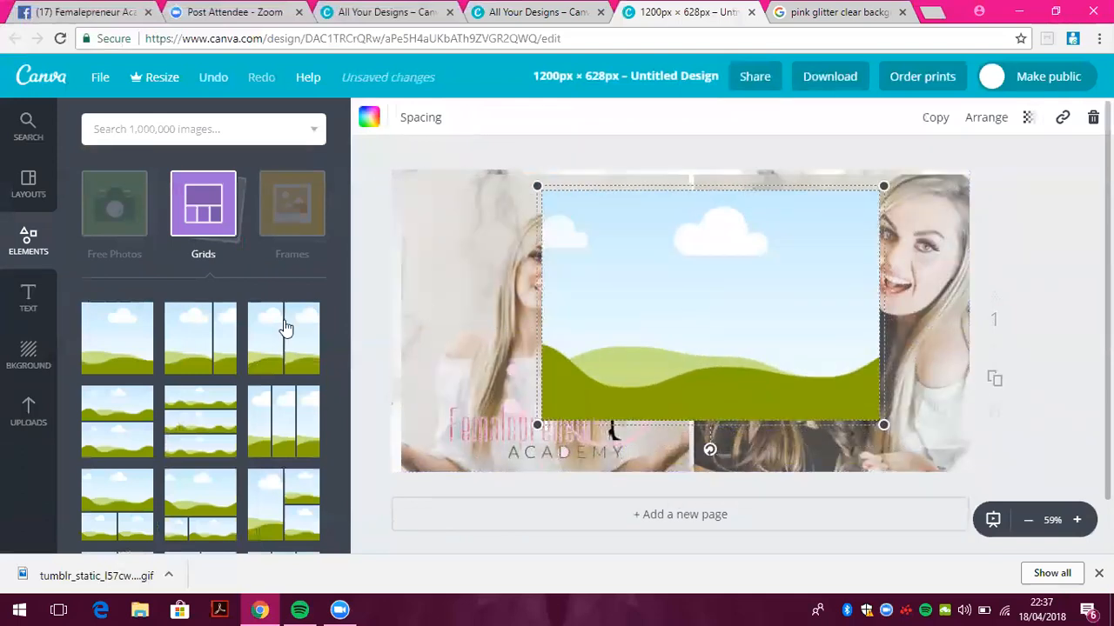
left_click_drag(884, 424, 813, 311)
left_click_drag(537, 309, 640, 300)
left_click_drag(779, 296, 870, 408)
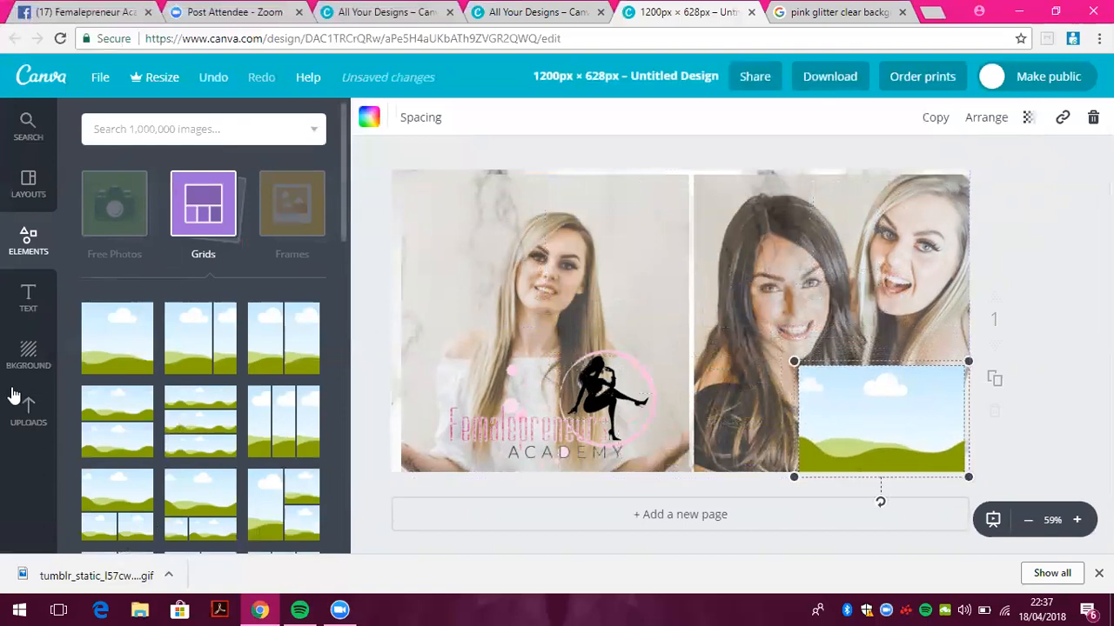
Drop the white uploaded image into the small bottom-right grid
left_click(26, 411)
left_click(179, 208)
left_click_drag(624, 340, 853, 415)
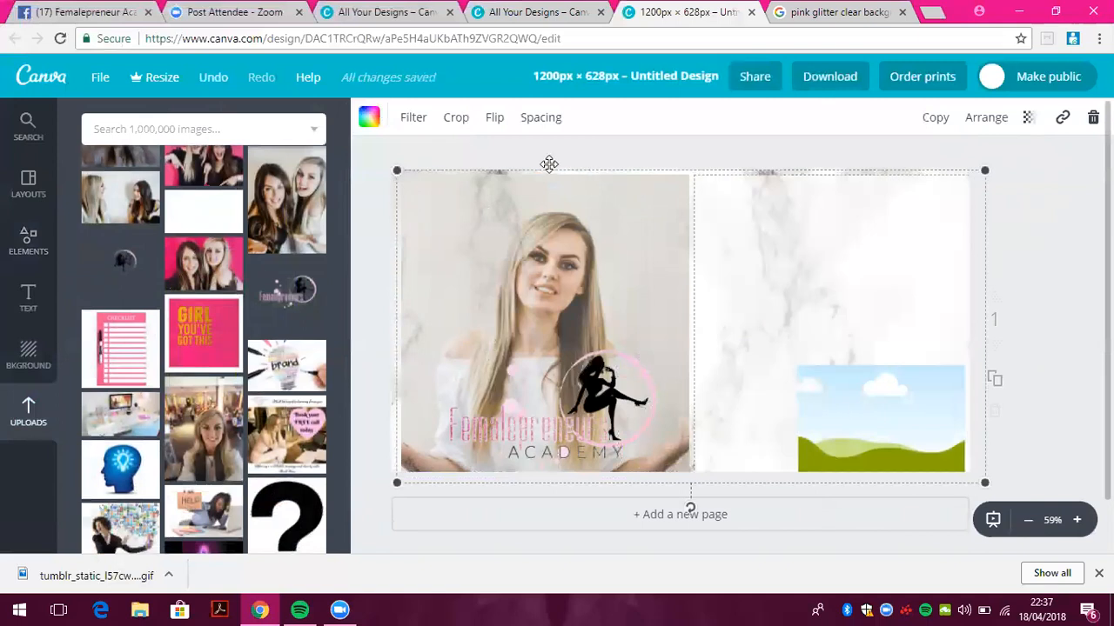
left_click(207, 79)
left_click_drag(691, 338, 915, 438)
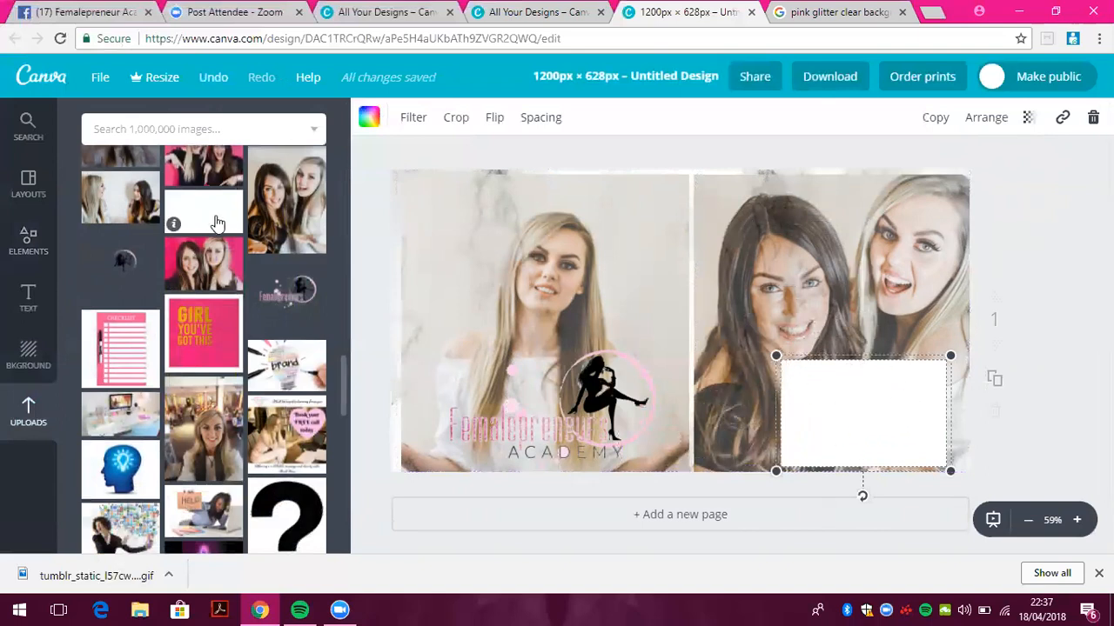
Add a subheading on the white box reading 'Live Facebook Biz Hack!'
left_click(31, 298)
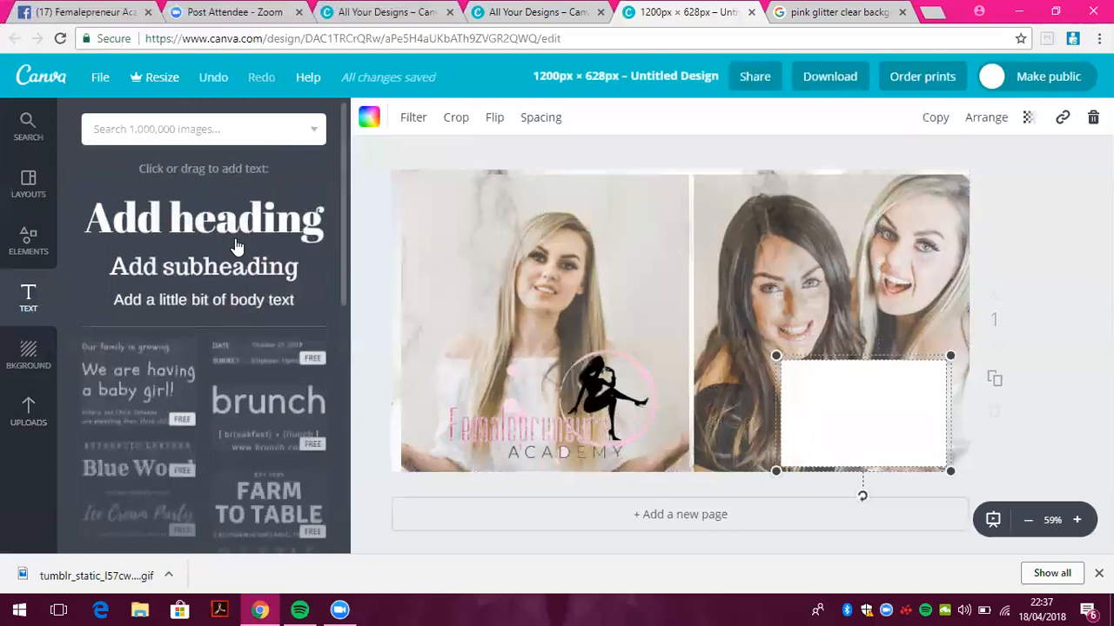
left_click(250, 275)
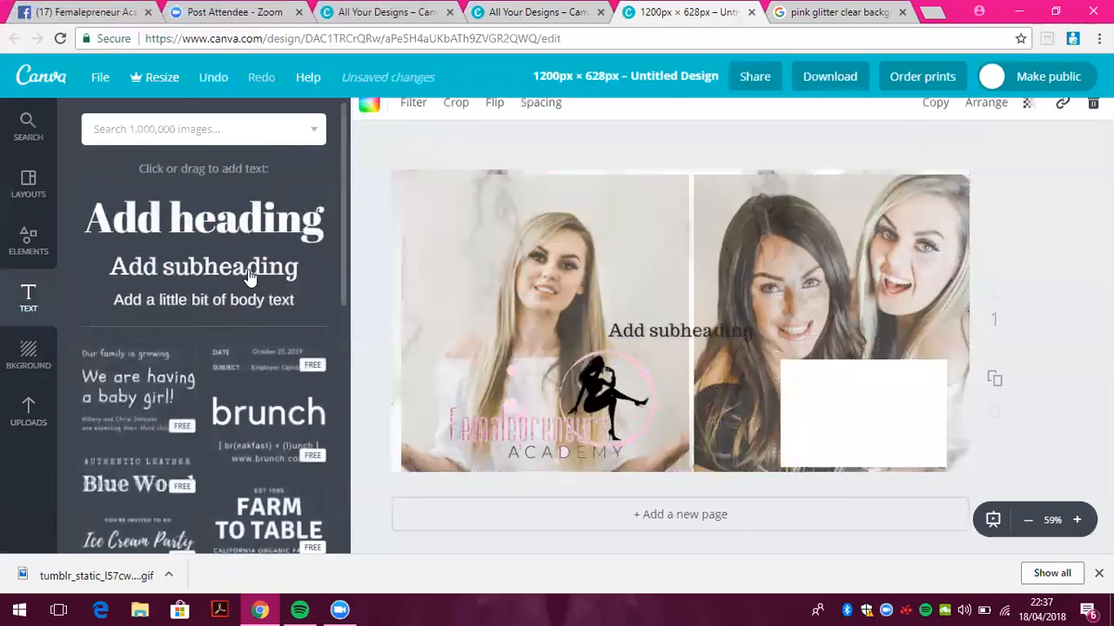
double_click(701, 329)
left_click_drag(811, 342, 882, 370)
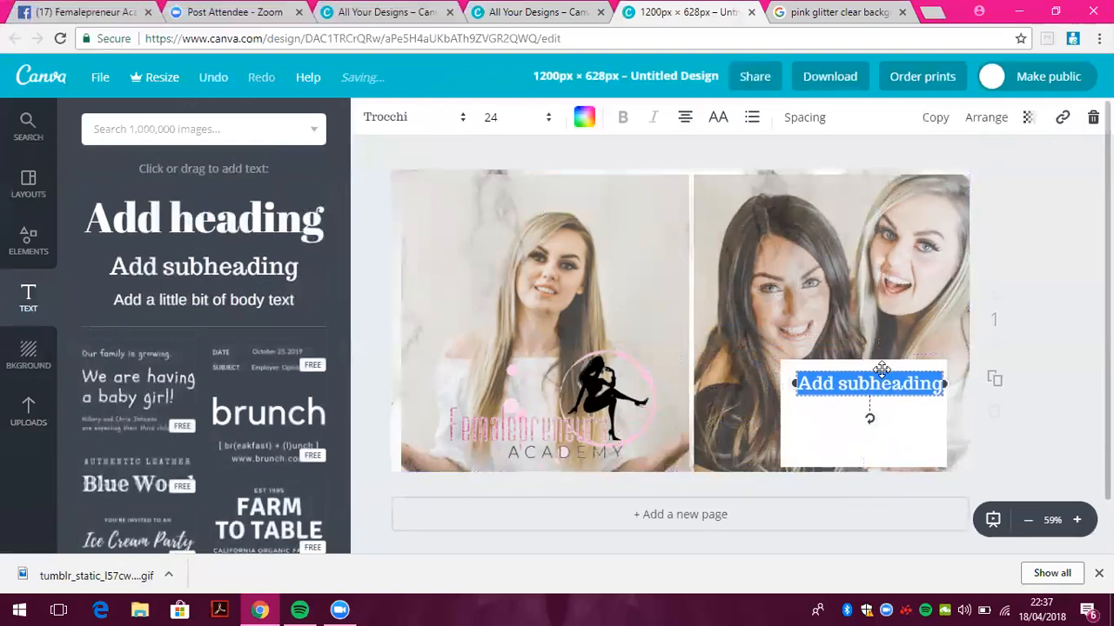
key("Caps_Lock")
type("M")
key("Caps_Lock")
type("aster")
key("BackSpace")
key("BackSpace")
key("BackSpace")
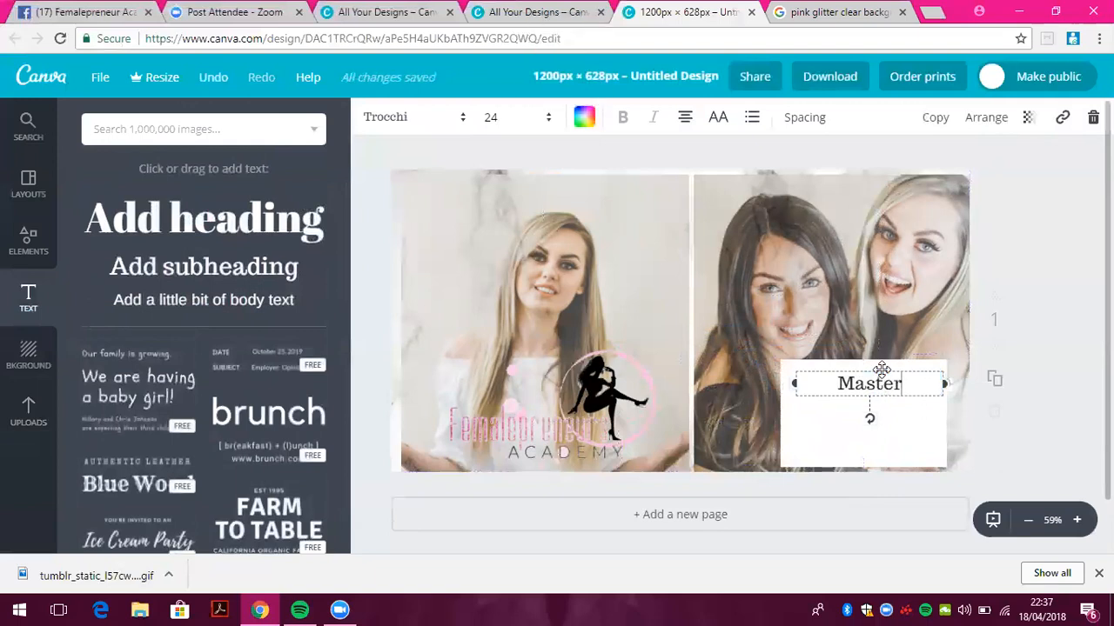
key("Caps_Lock")
type("L")
key("Caps_Lock")
type("ive Facebook Biz Hack!")
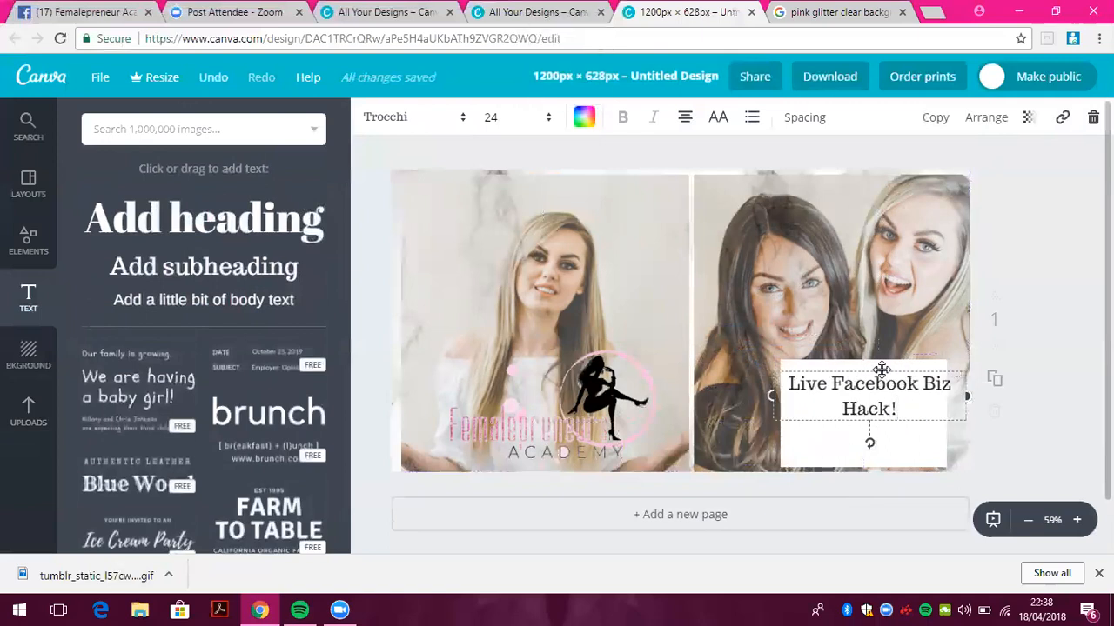
left_click_drag(879, 376, 872, 393)
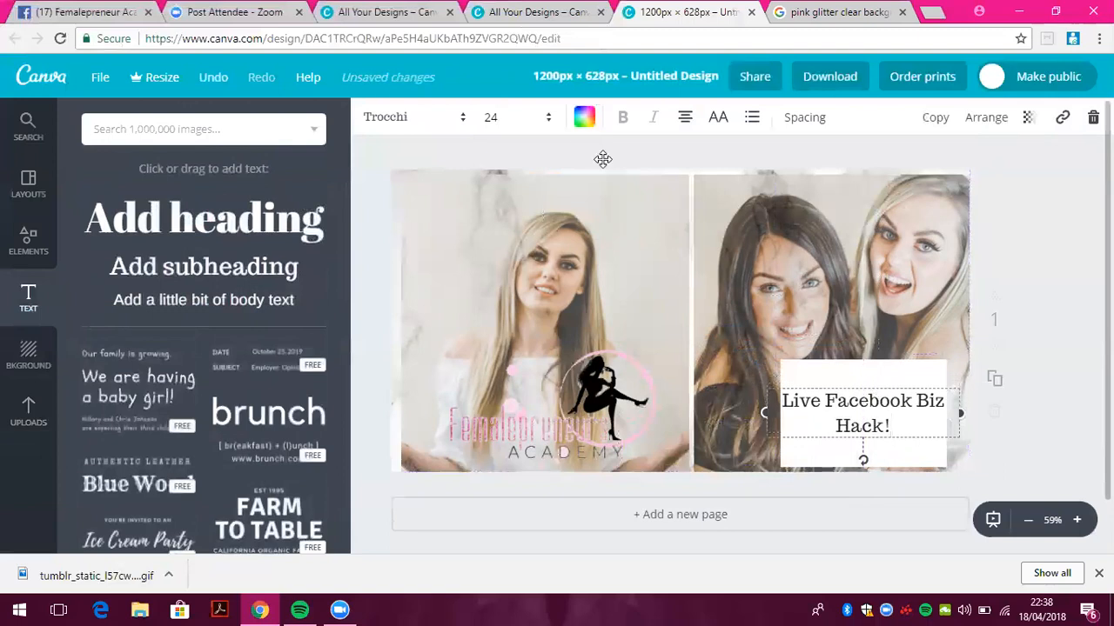
Set the title font to Vidaloka and narrow it to wrap onto two lines
left_click(453, 114)
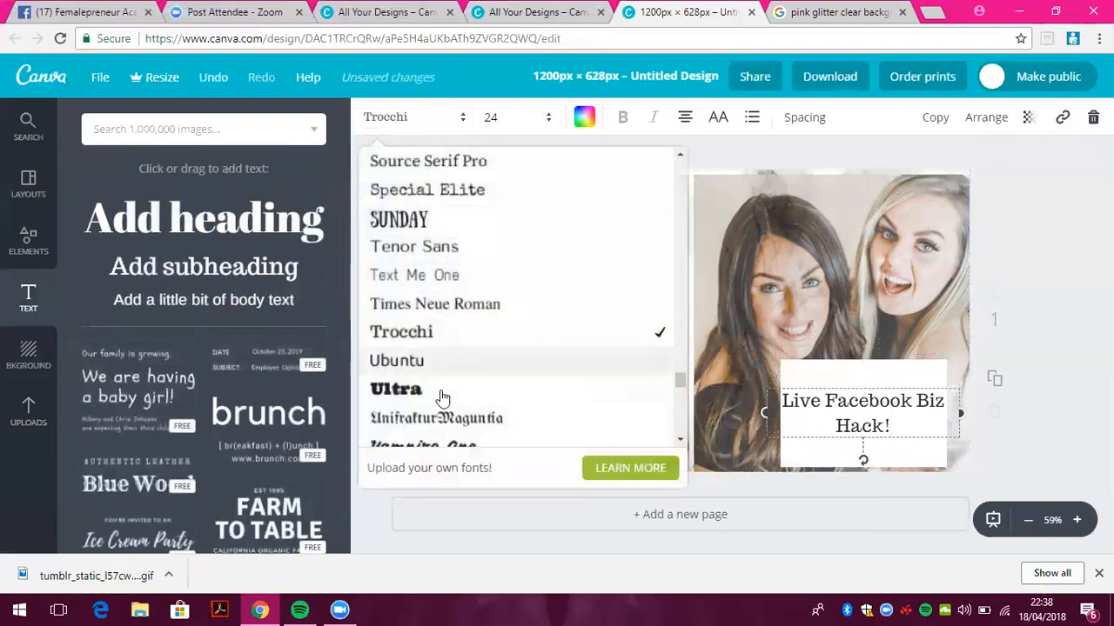
left_click(444, 418)
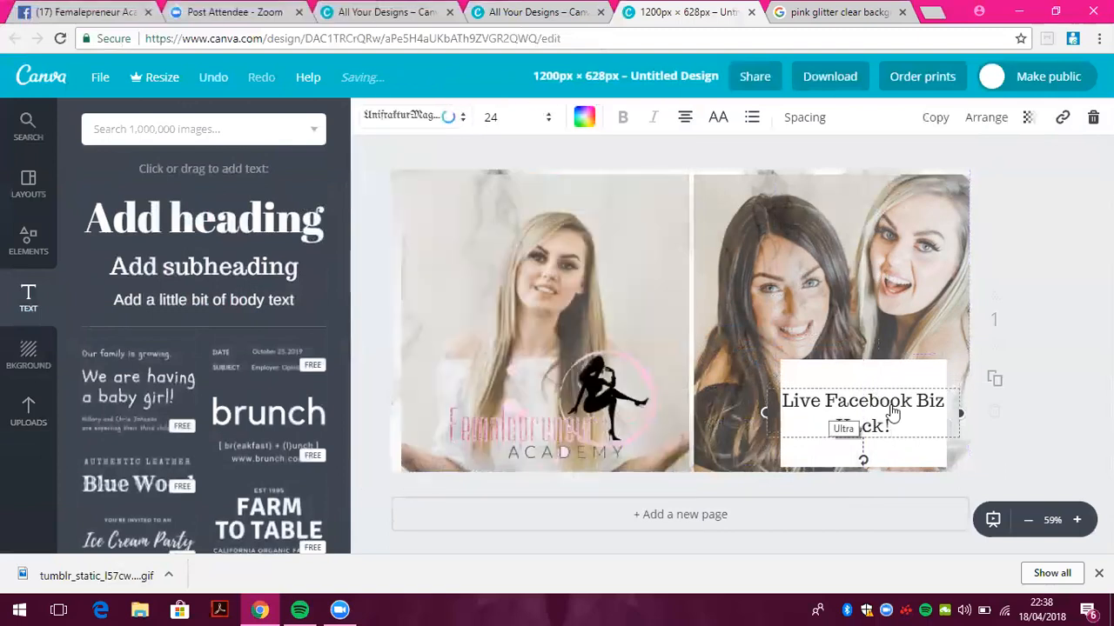
left_click(445, 117)
left_click(464, 418)
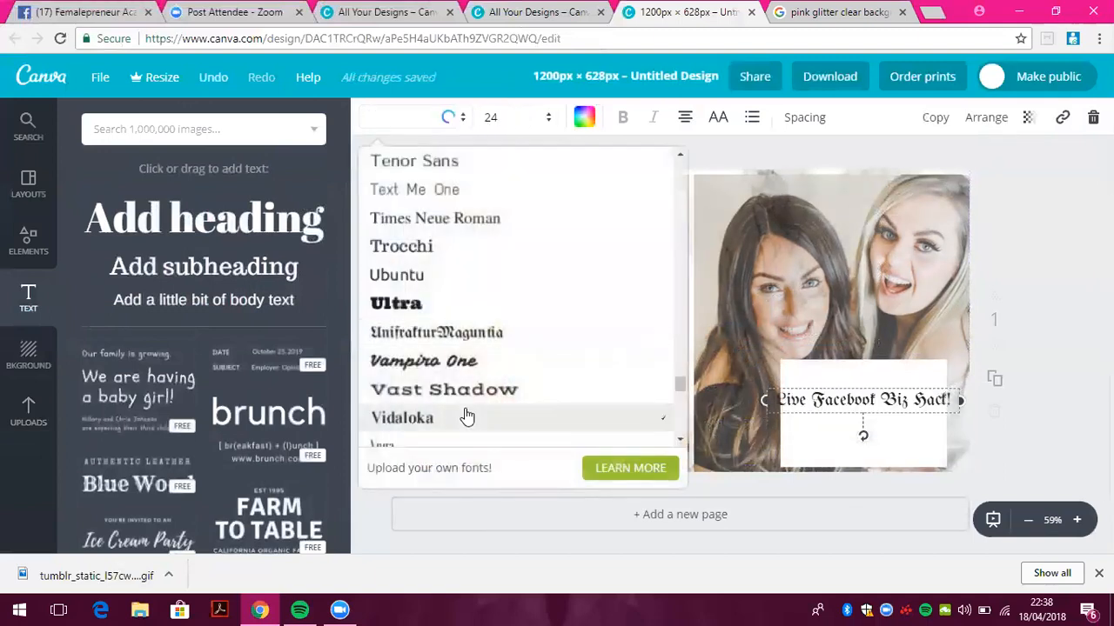
left_click_drag(960, 400, 932, 401)
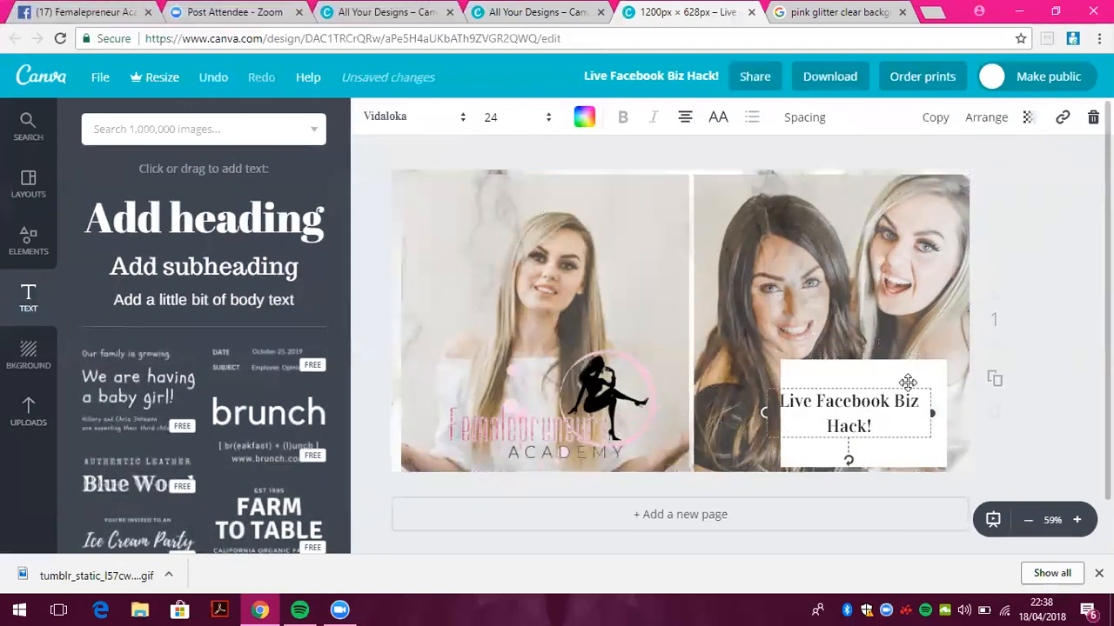
Lower the white box's transparency to about 71
left_click_drag(910, 388, 922, 384)
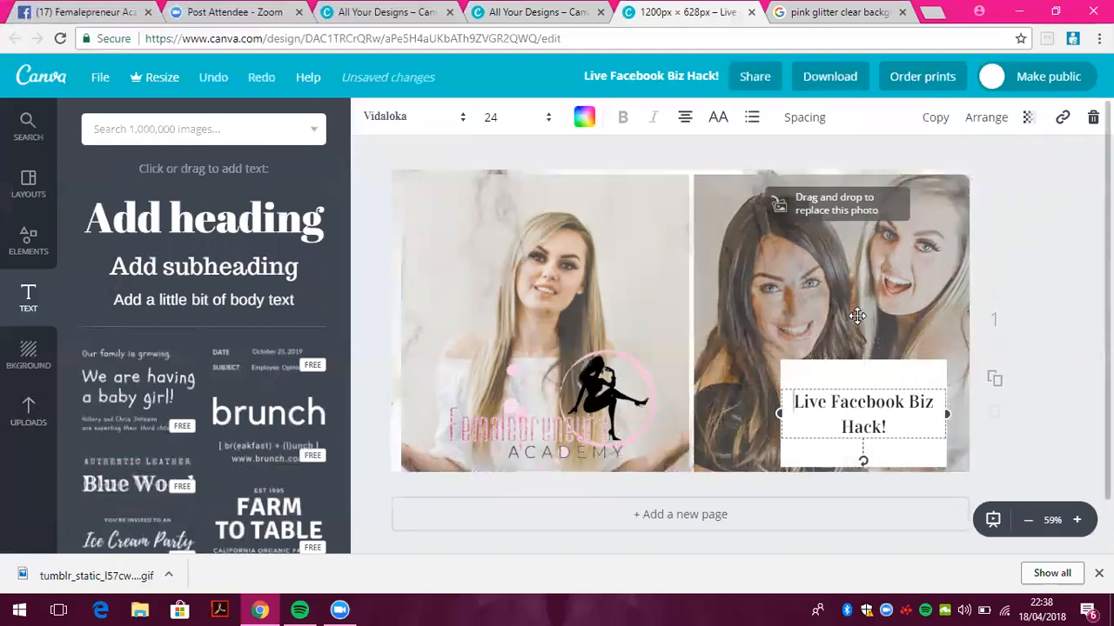
left_click(841, 380)
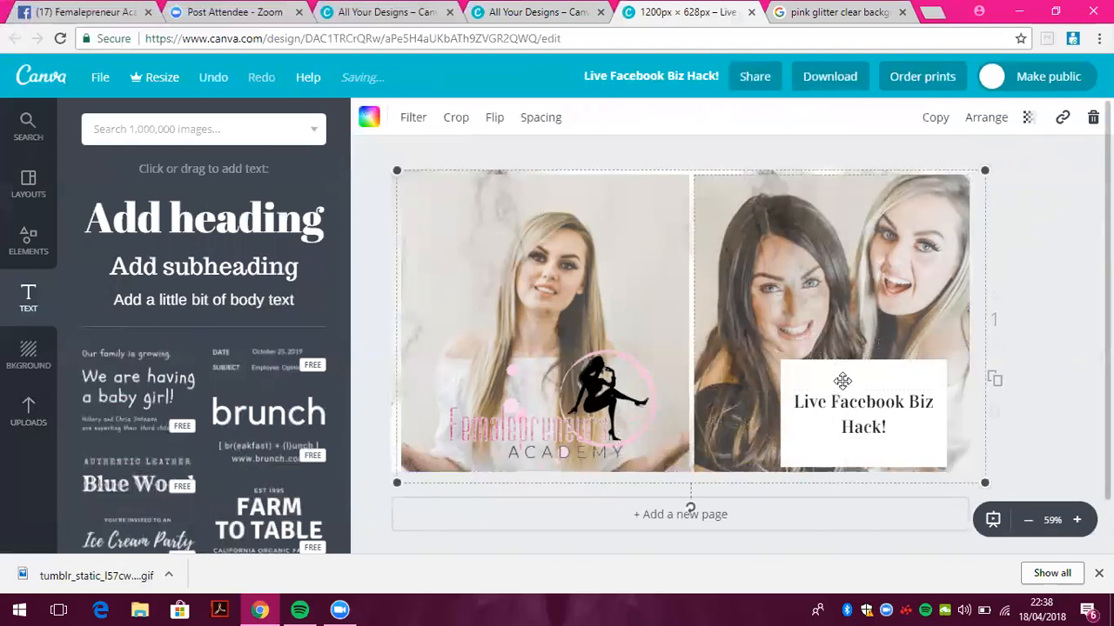
left_click(1028, 116)
left_click_drag(998, 172, 961, 178)
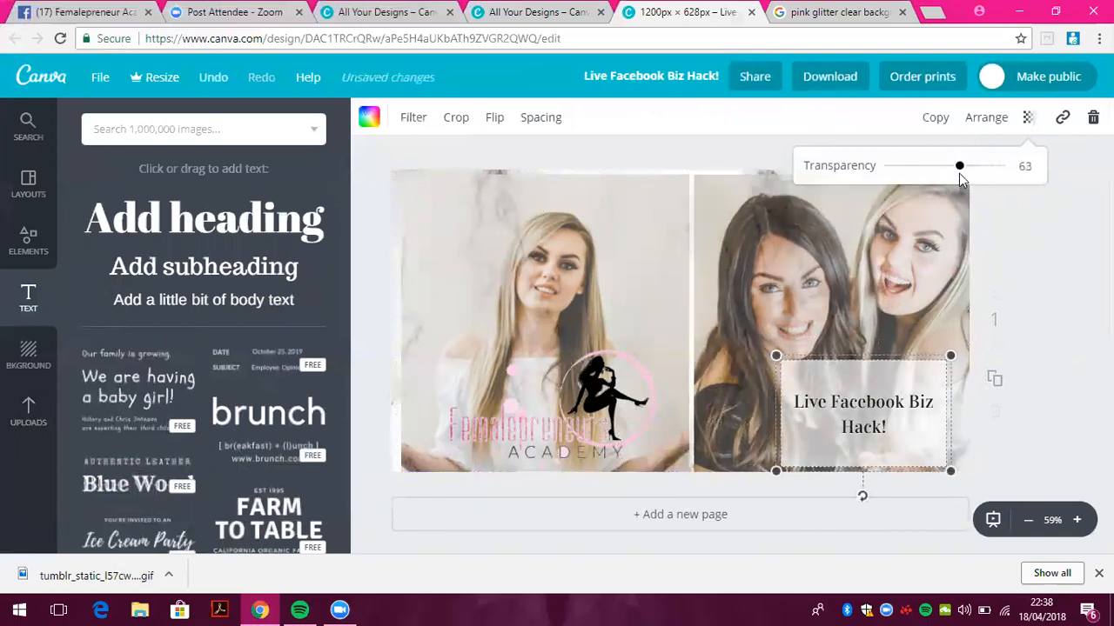
Raise the photo grid's transparency back to full and nudge the logo up
left_click(733, 251)
left_click(1028, 117)
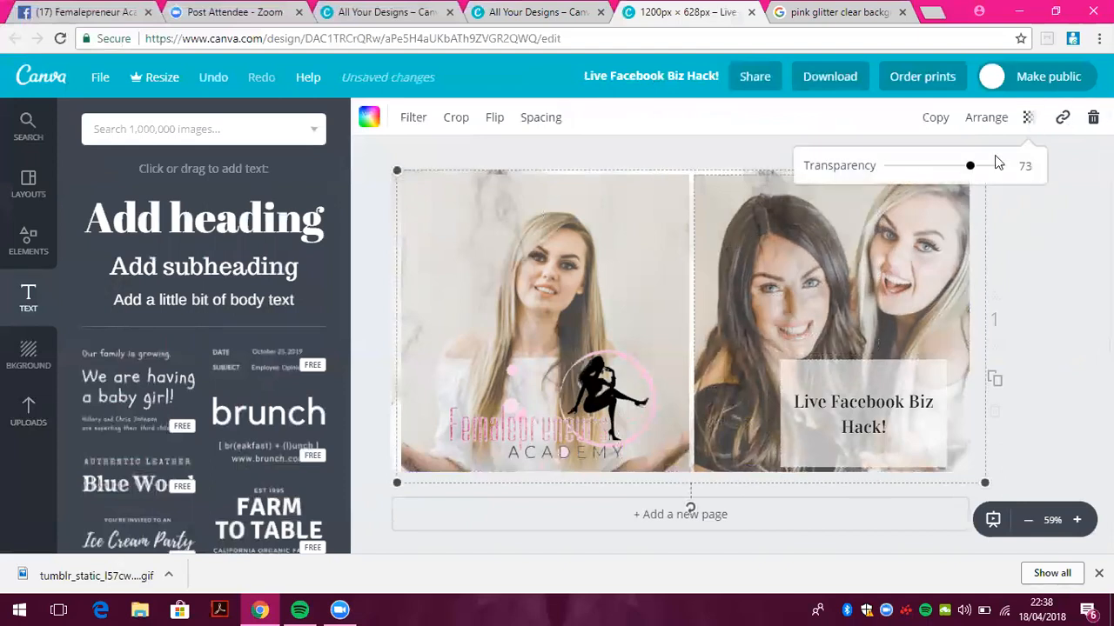
left_click_drag(973, 170, 1000, 166)
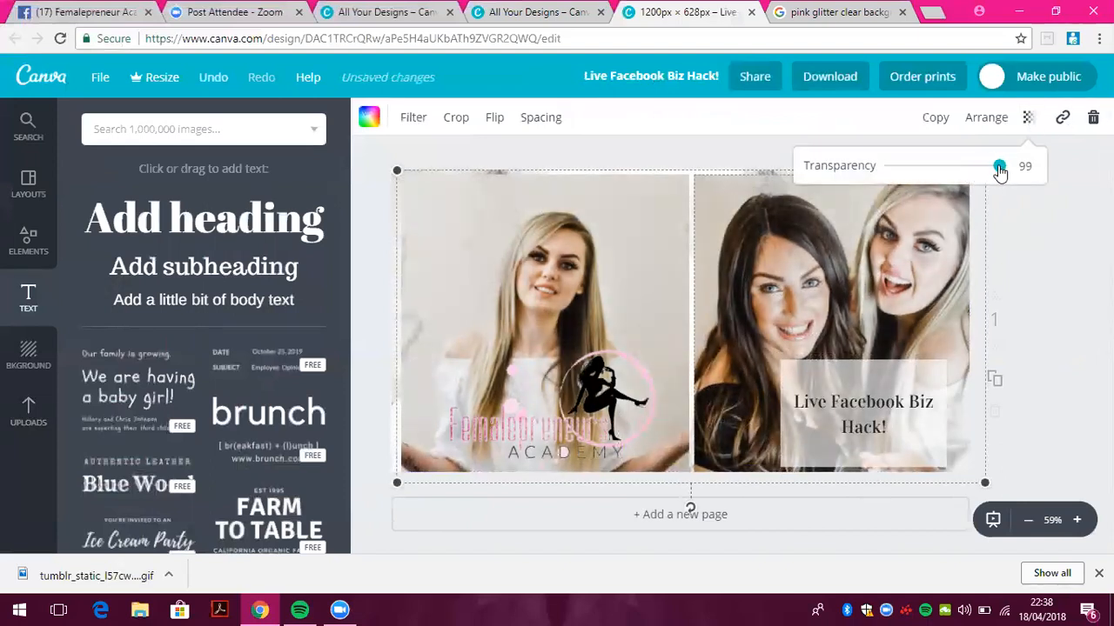
left_click_drag(641, 415, 643, 402)
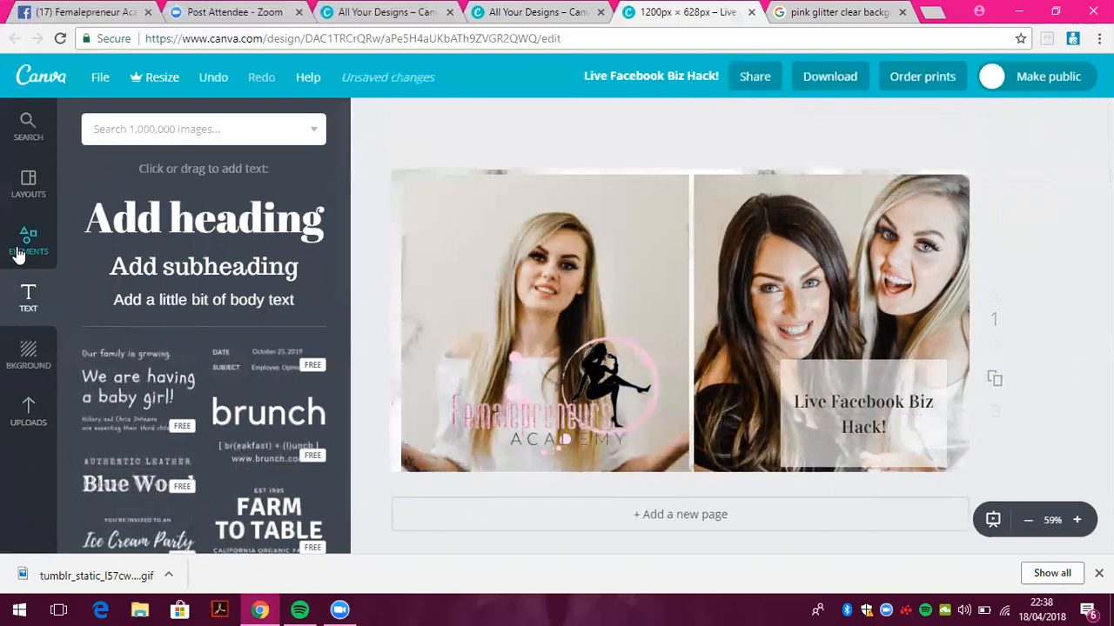
Add page 2 with an enlarged dark tablet frame tilted clockwise
left_click(585, 515)
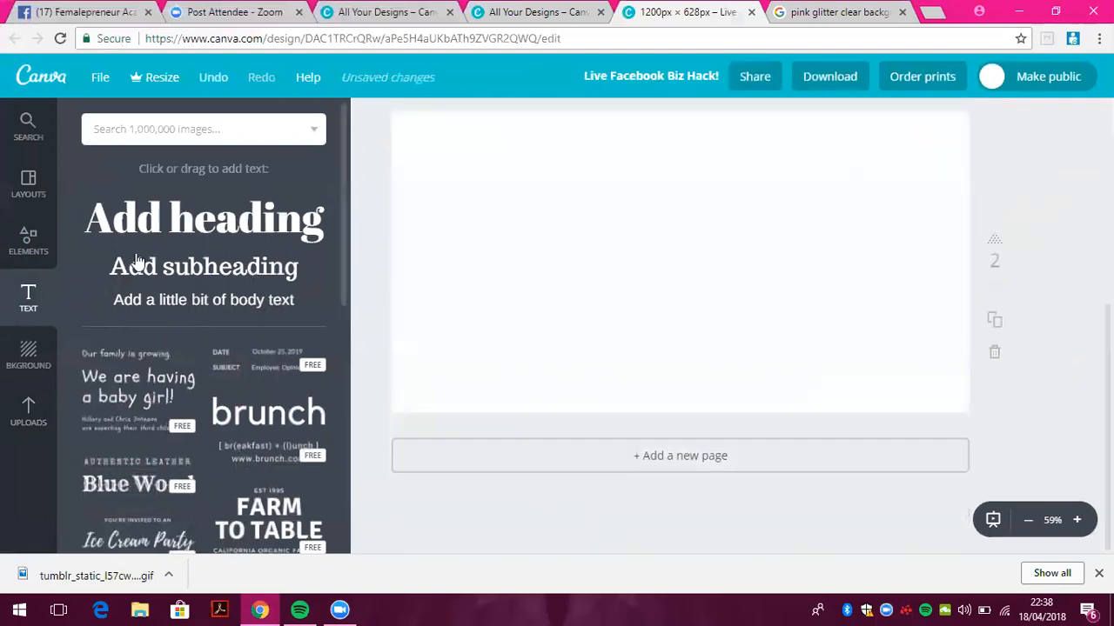
left_click(27, 243)
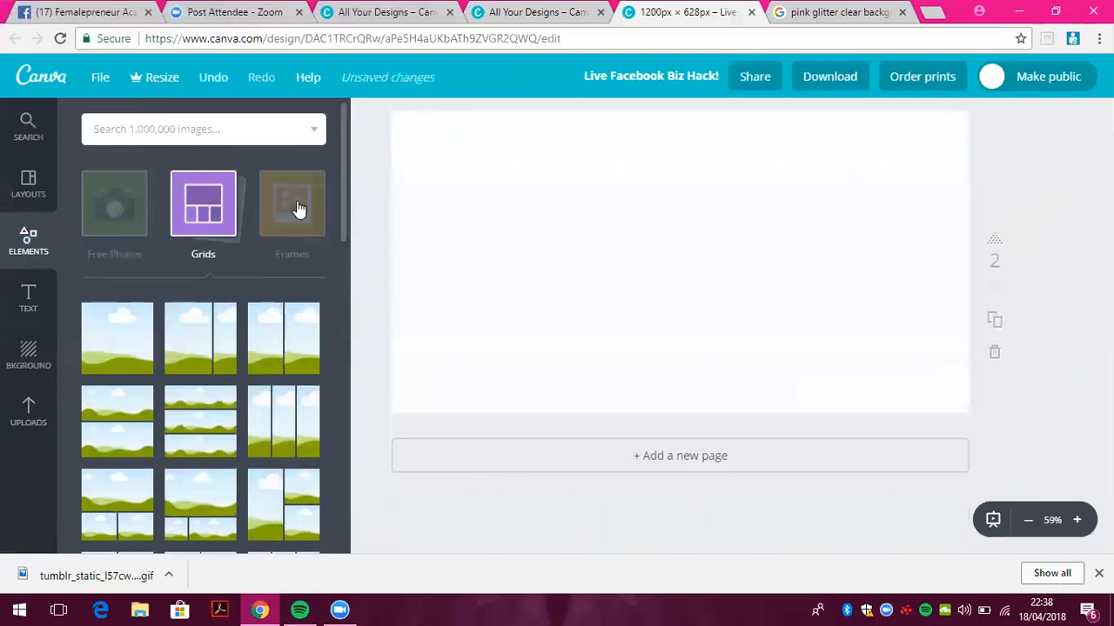
left_click(296, 207)
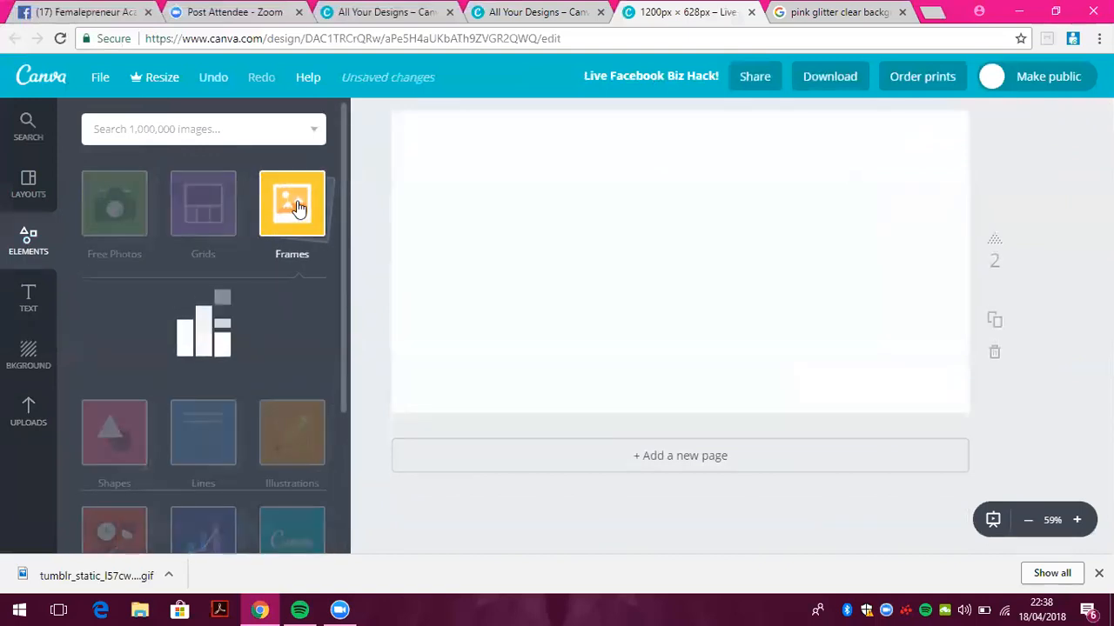
left_click_drag(341, 140, 348, 418)
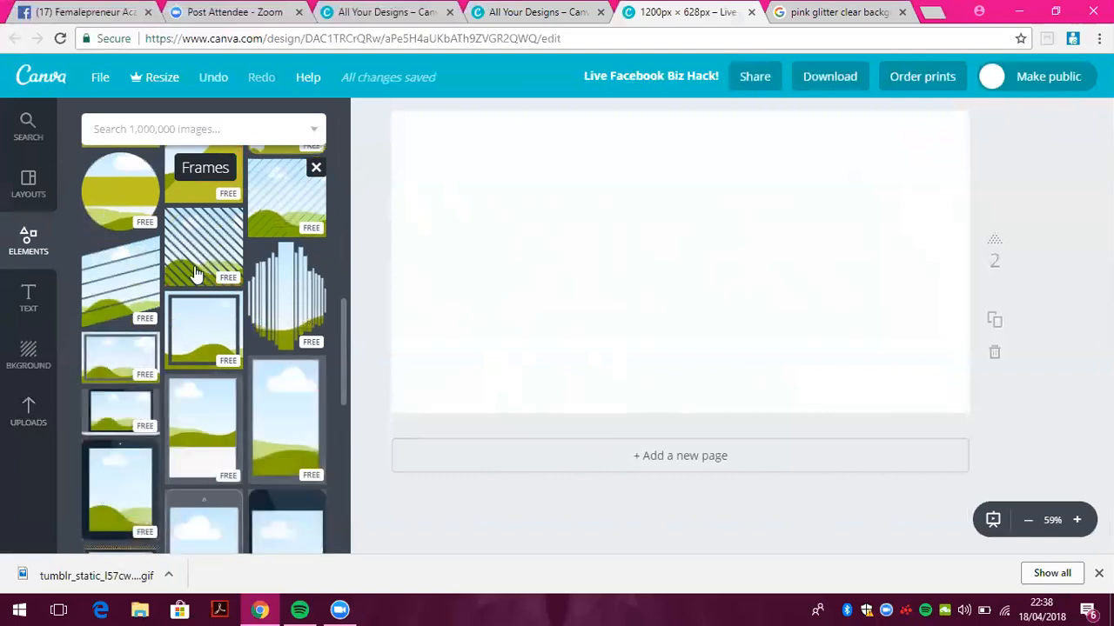
left_click(150, 487)
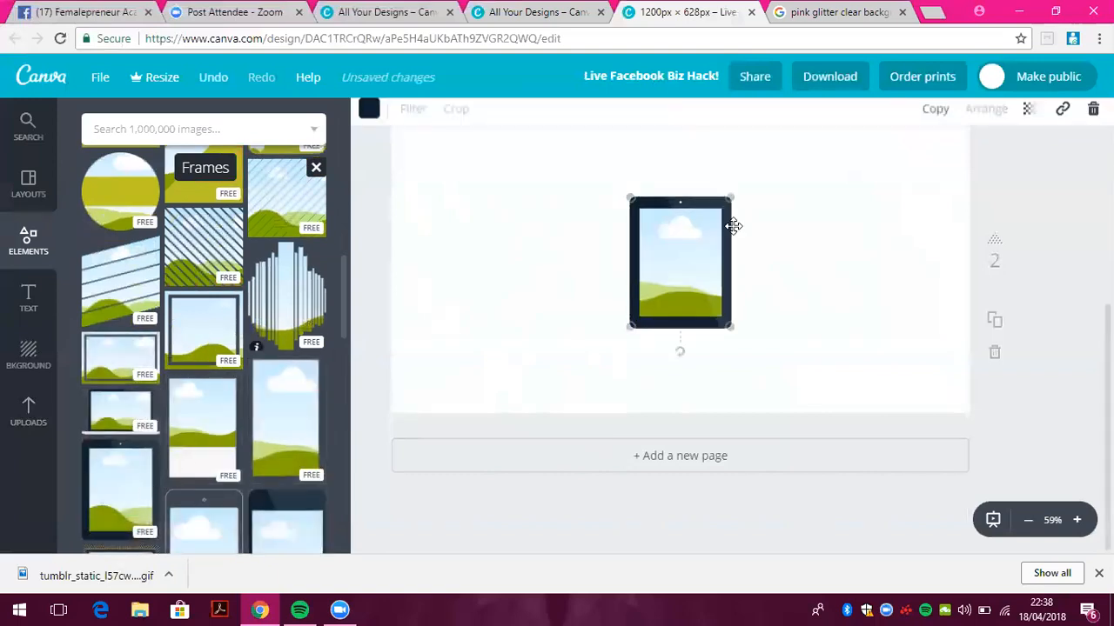
left_click_drag(626, 328, 595, 372)
left_click_drag(604, 285, 518, 262)
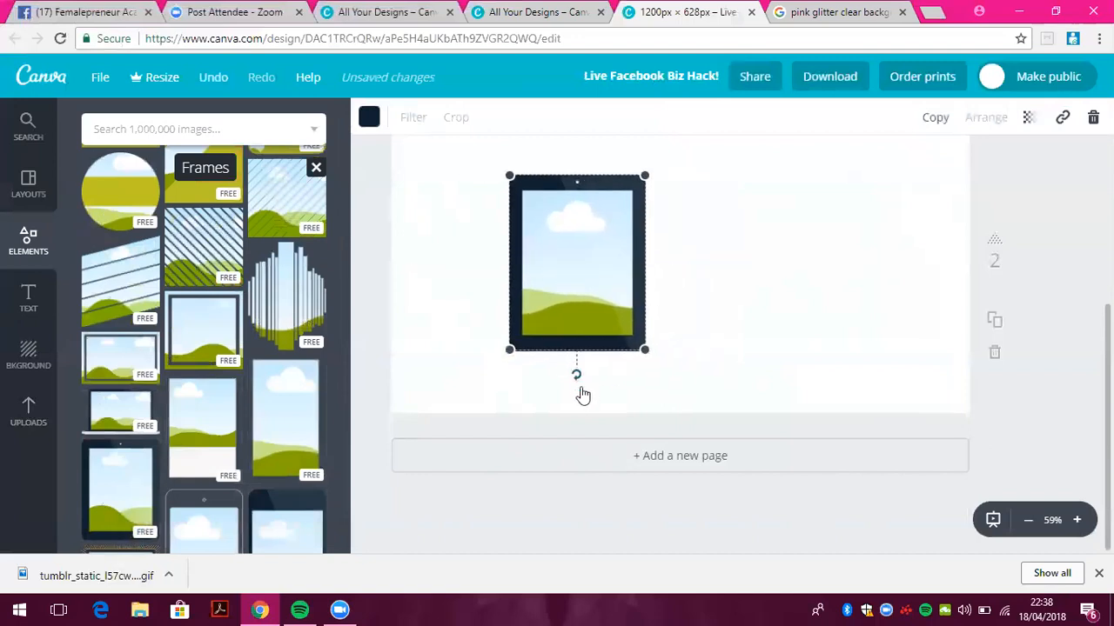
left_click_drag(579, 383, 612, 378)
left_click_drag(595, 283, 558, 283)
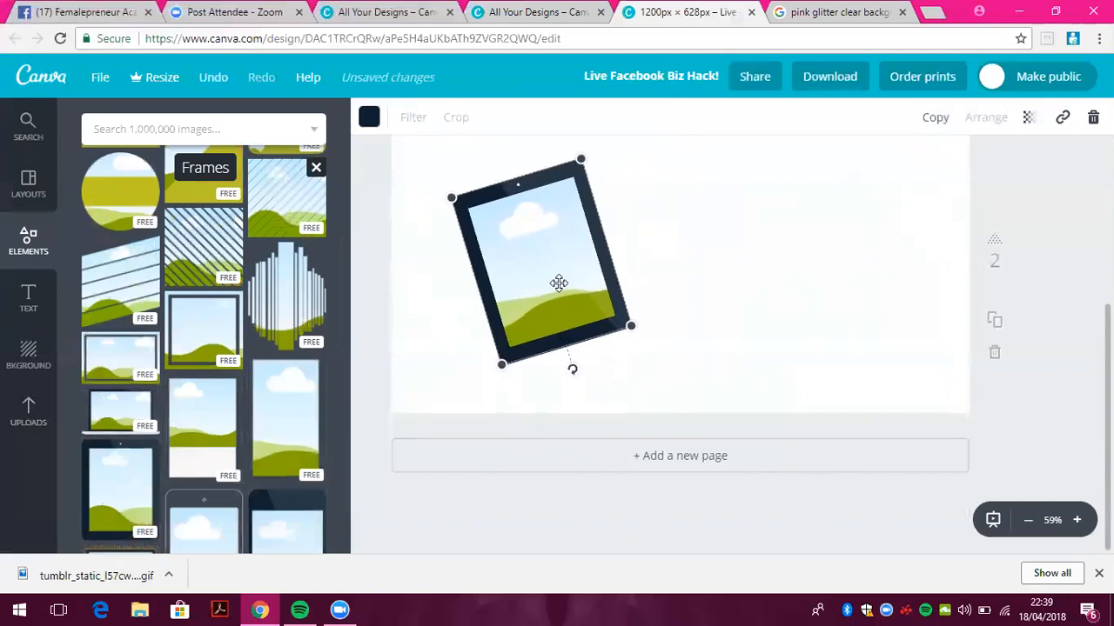
Drop the two-women photo into the tablet frame and reduce its tilt
left_click(25, 411)
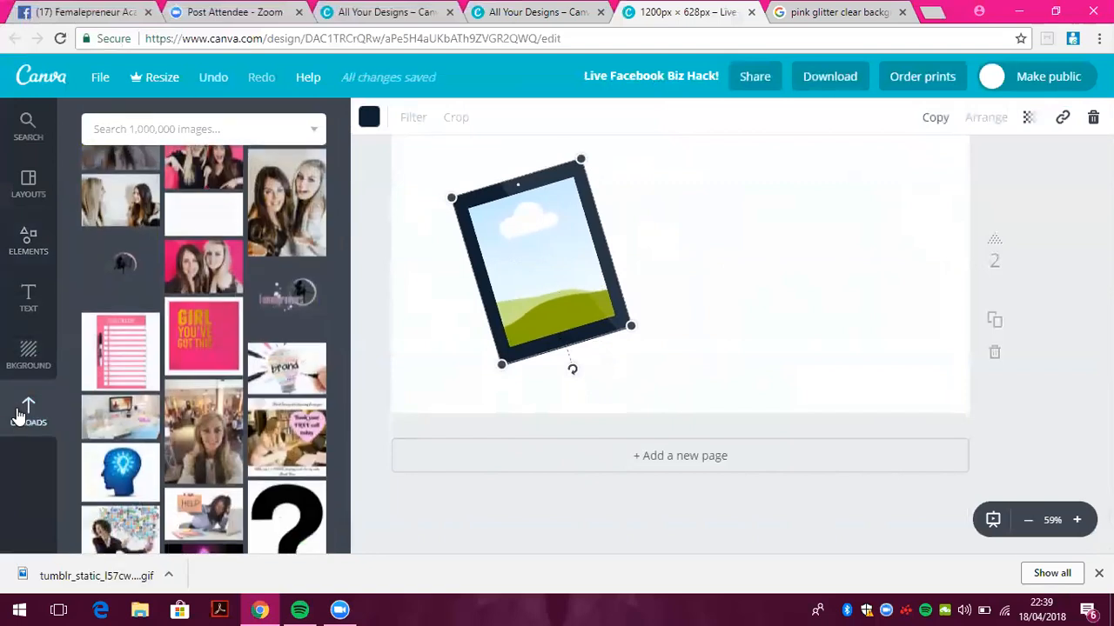
left_click(266, 237)
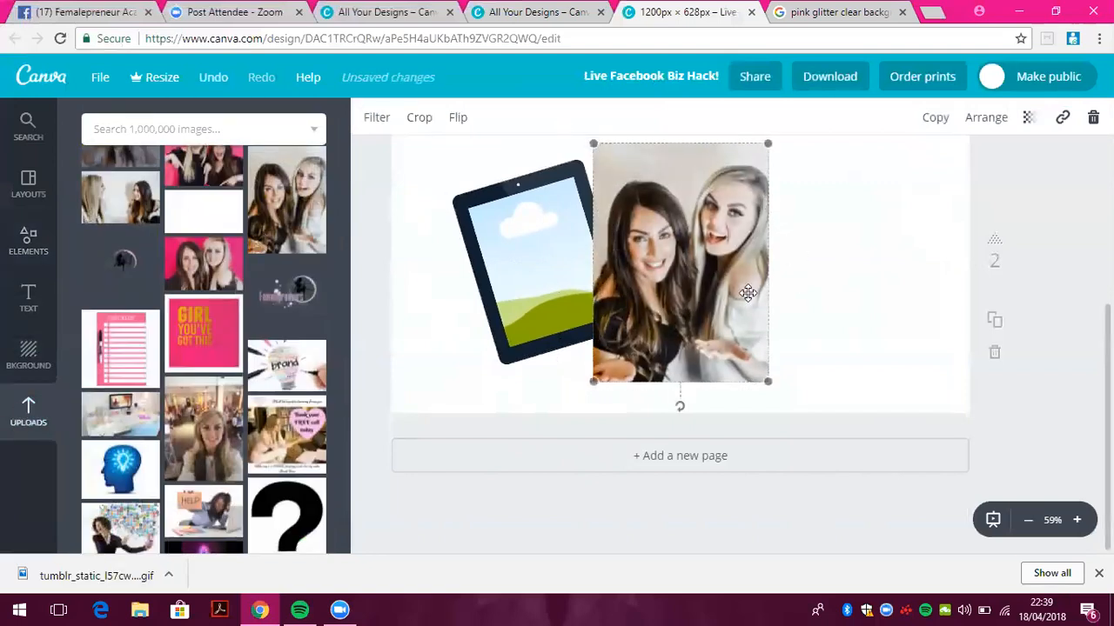
left_click_drag(594, 295, 588, 292)
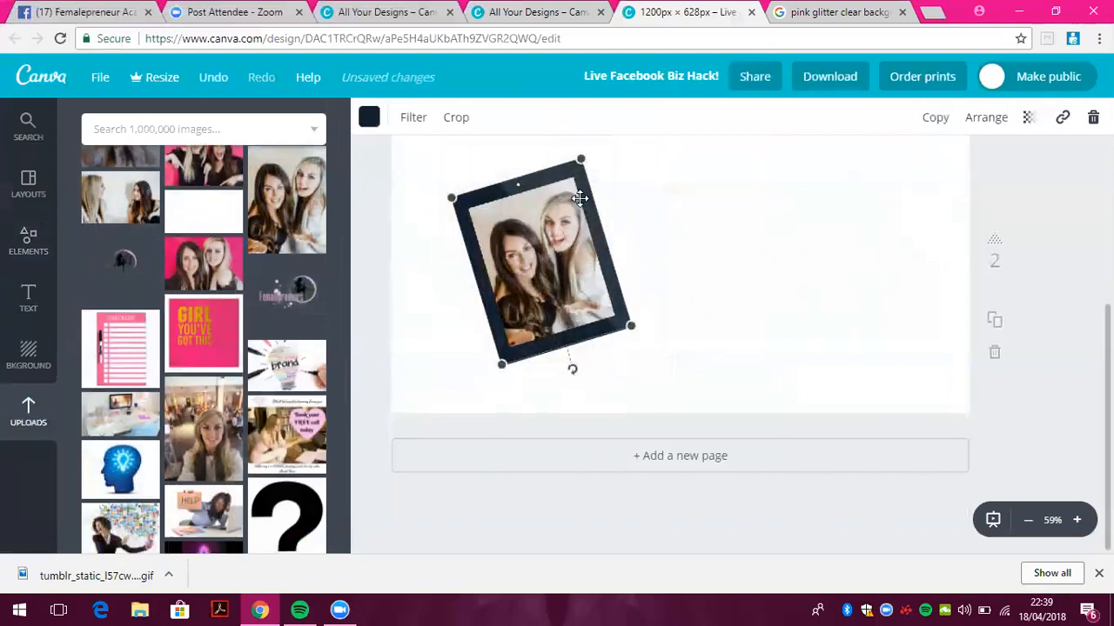
left_click_drag(571, 372, 566, 372)
left_click(29, 296)
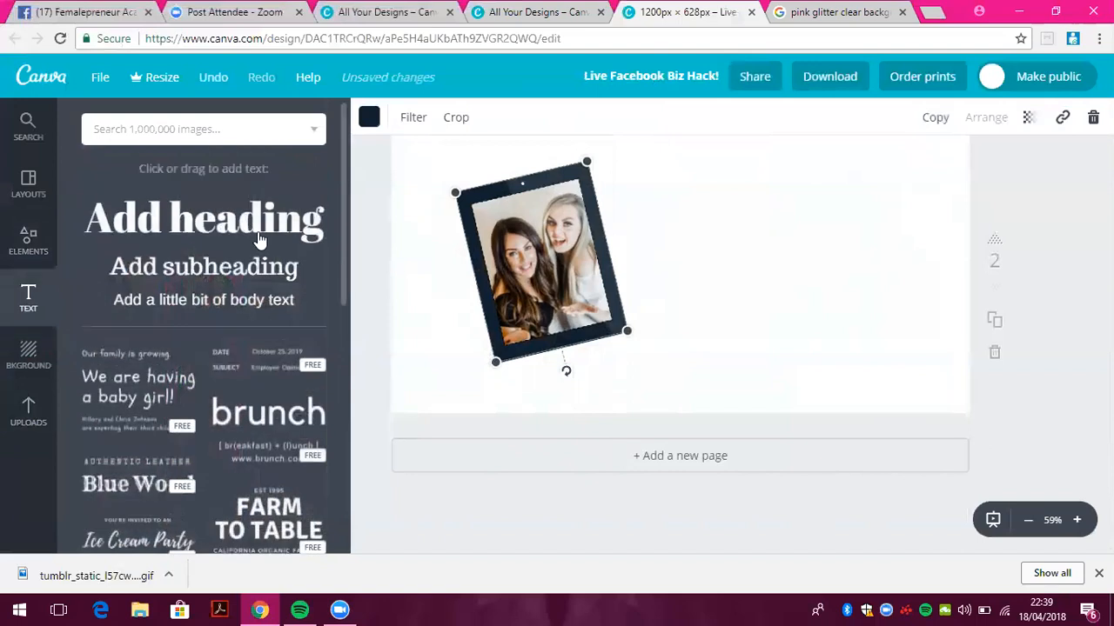
Add the heading 'Join us for our free masterclass' with 'masterclass' on a second line
left_click(204, 218)
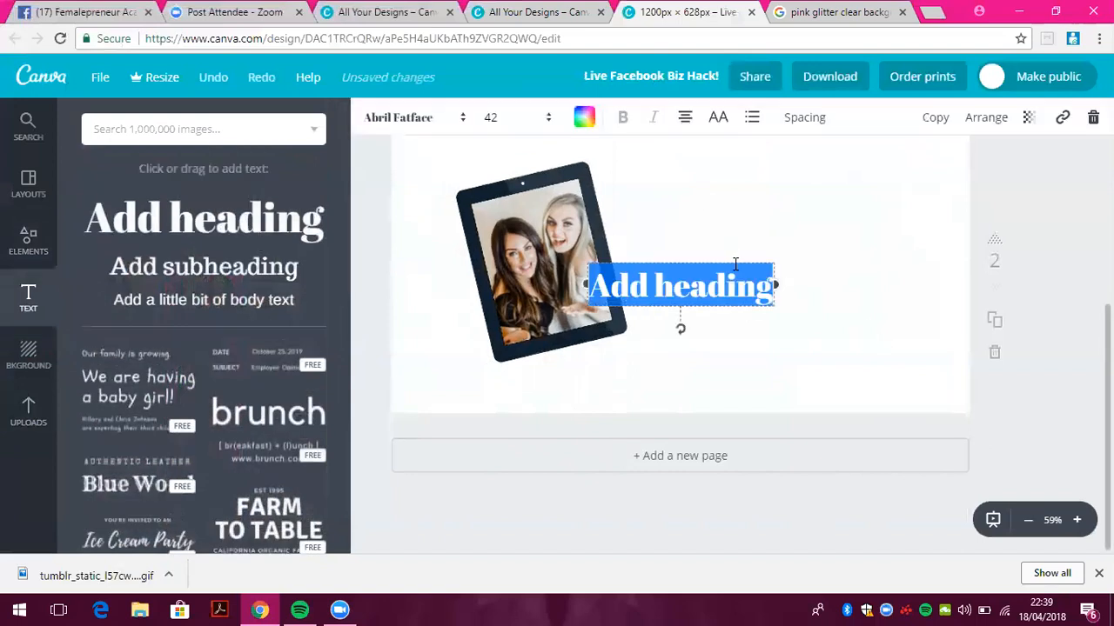
left_click_drag(736, 255, 788, 195)
type("Join")
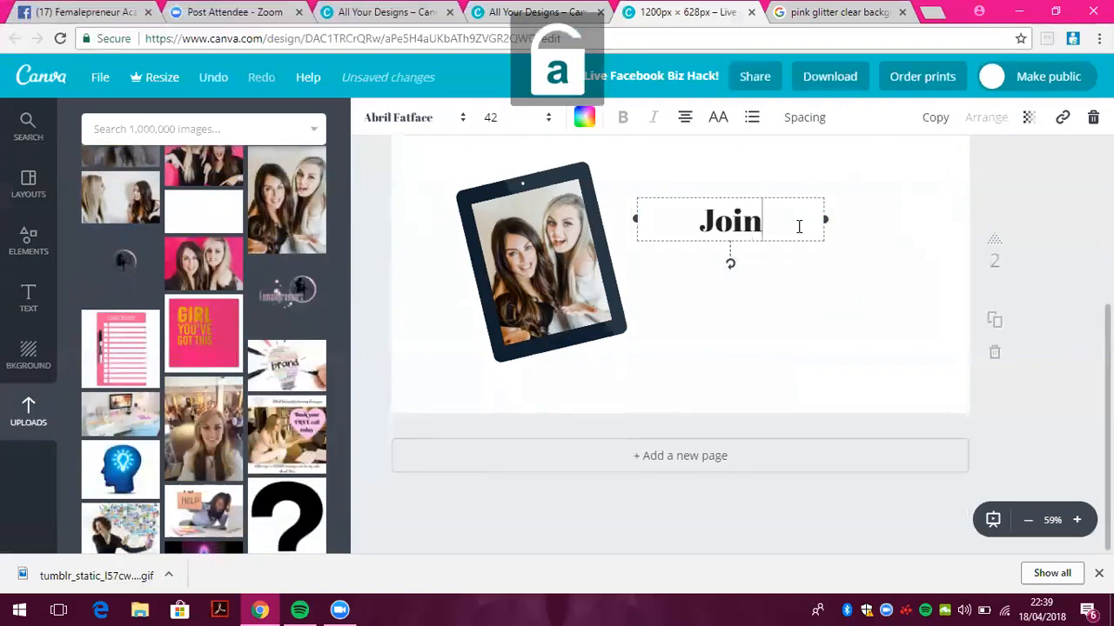
type(" us for our")
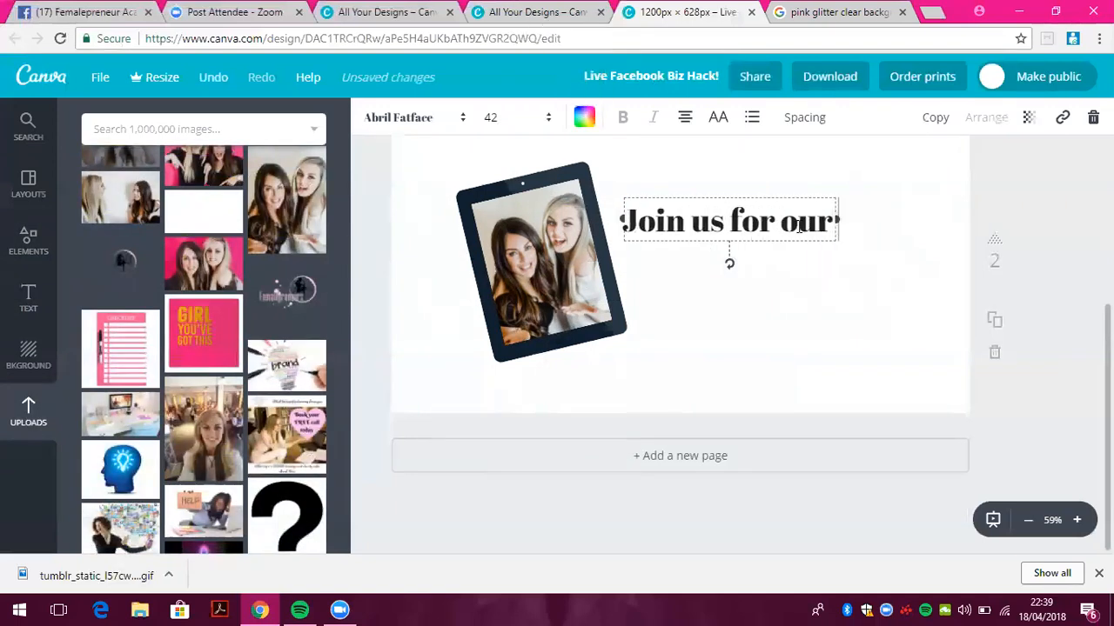
type(" free masterclass")
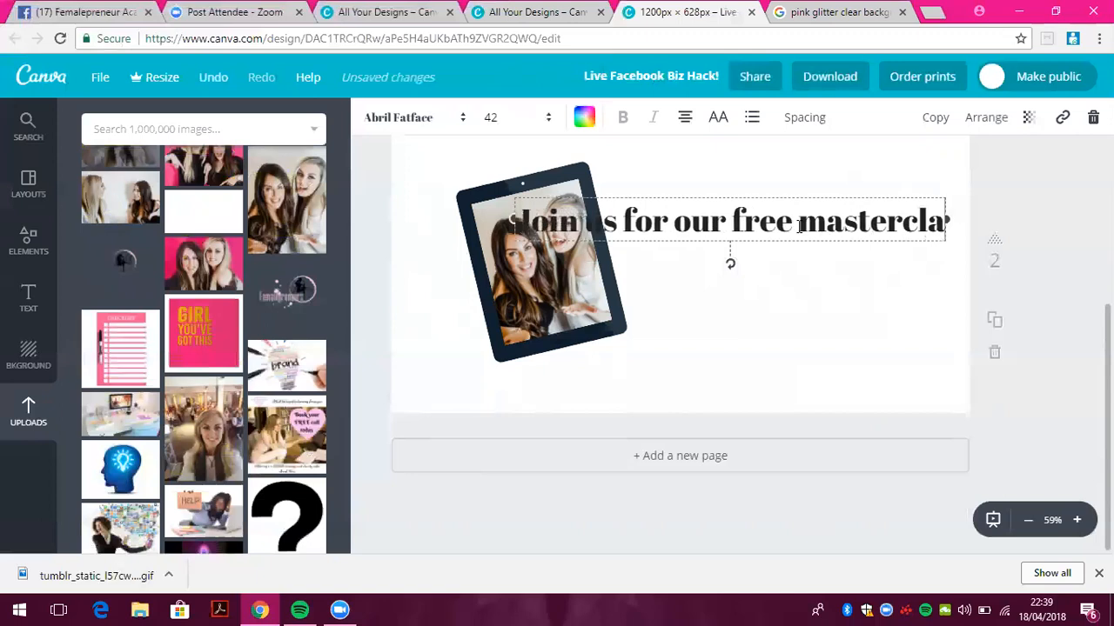
left_click(792, 209)
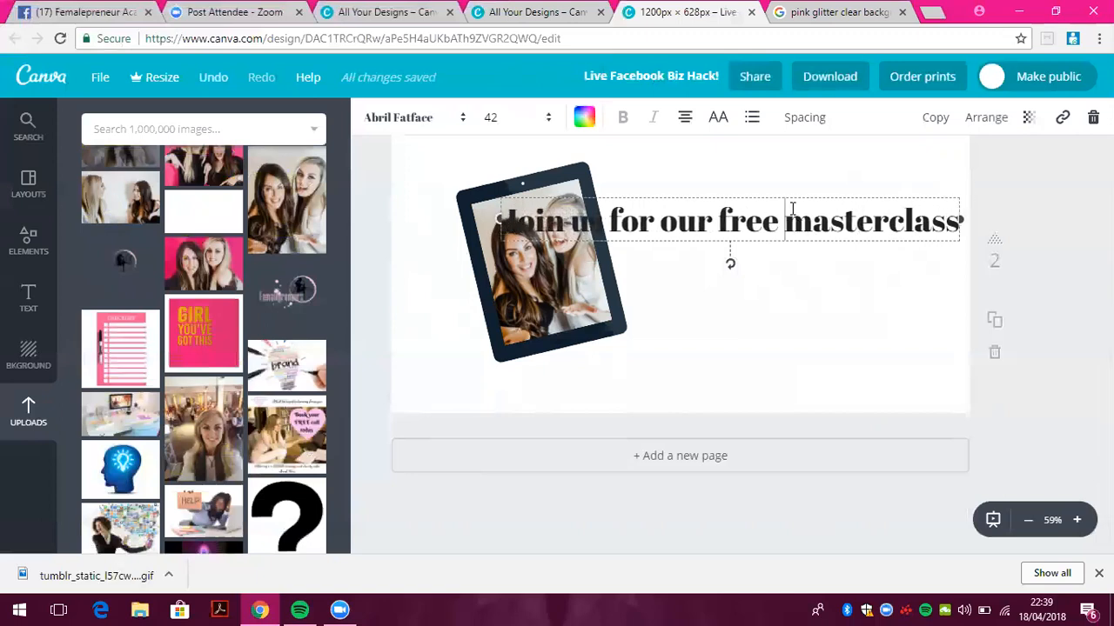
key("Return")
left_click_drag(813, 186, 822, 167)
left_click(716, 365)
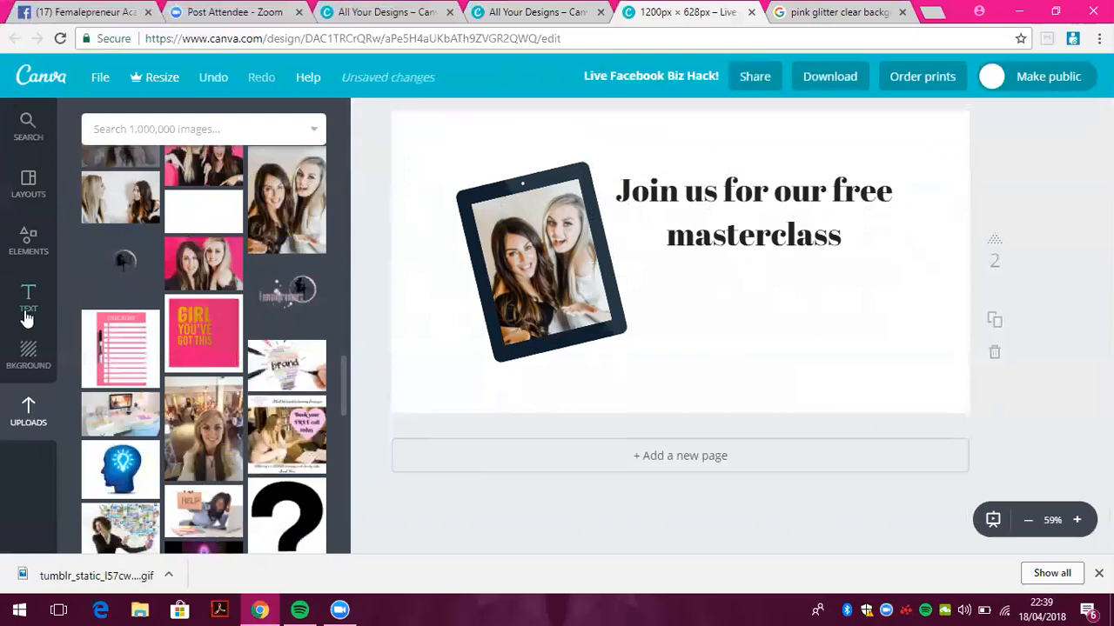
Add the subheading 'Follow us on Facebook!' beneath the heading
left_click(28, 298)
left_click(196, 271)
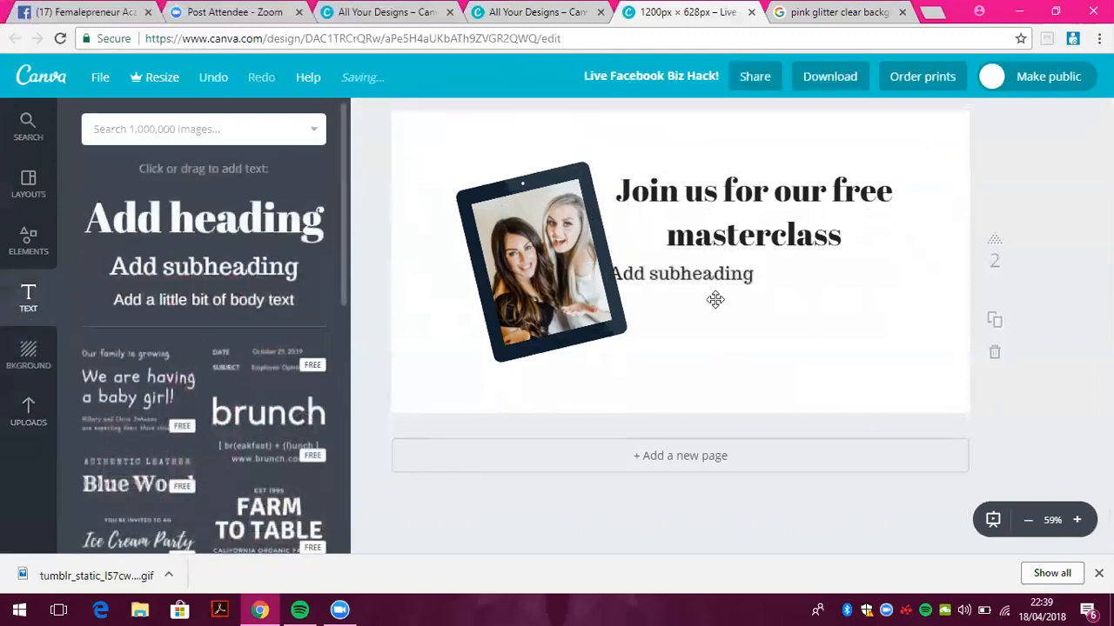
left_click(733, 258)
left_click_drag(734, 259, 817, 262)
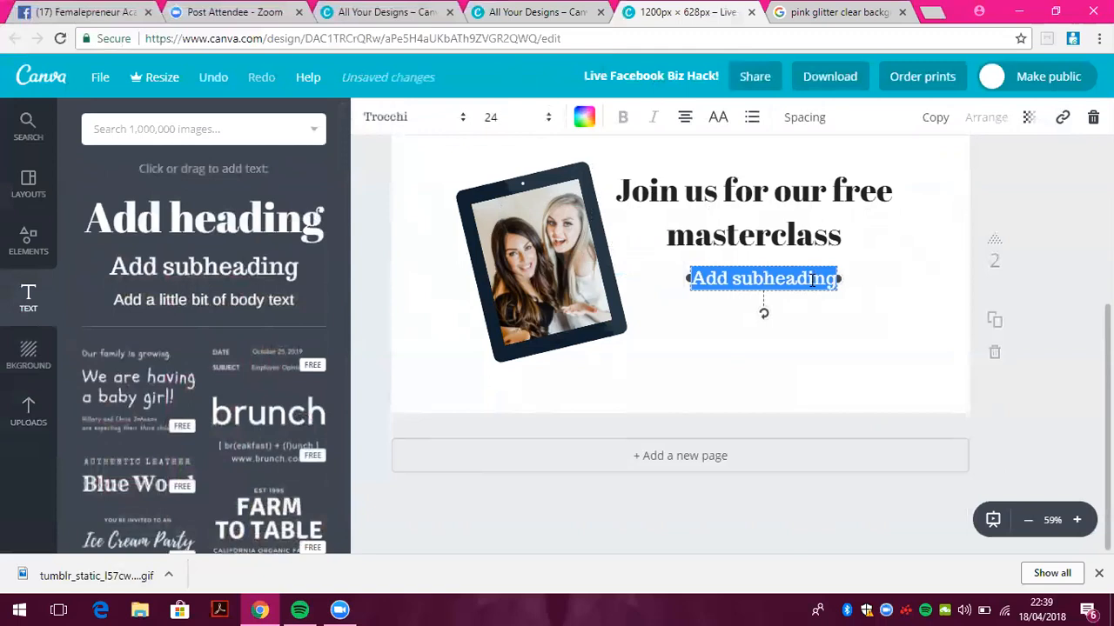
key("Caps_Lock")
type("F")
key("Caps_Lock")
type("ol")
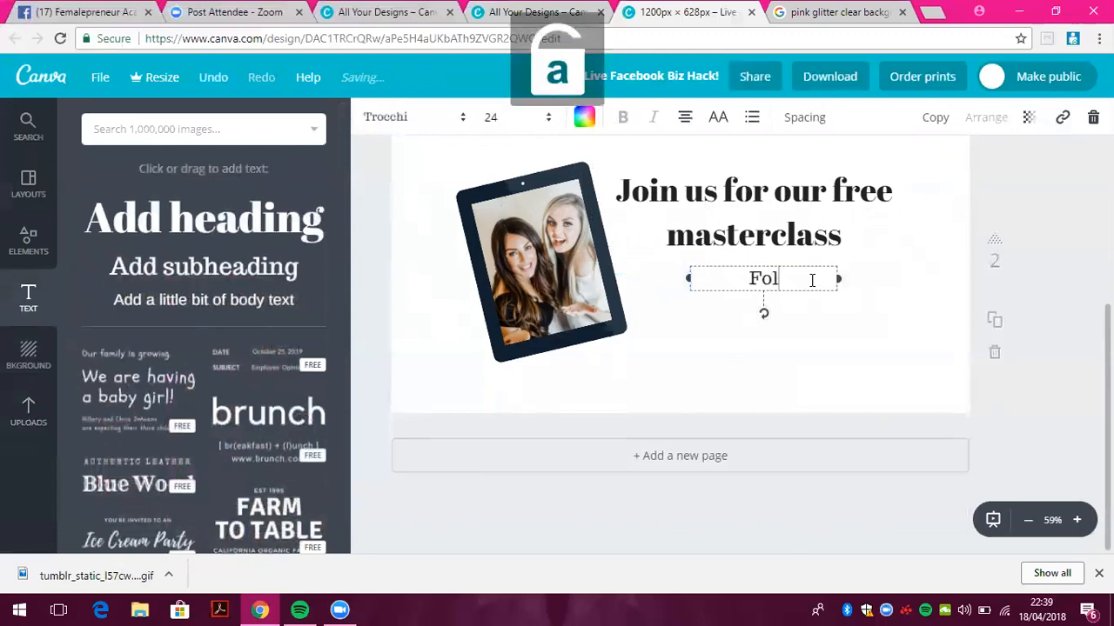
type("low us on facebook!")
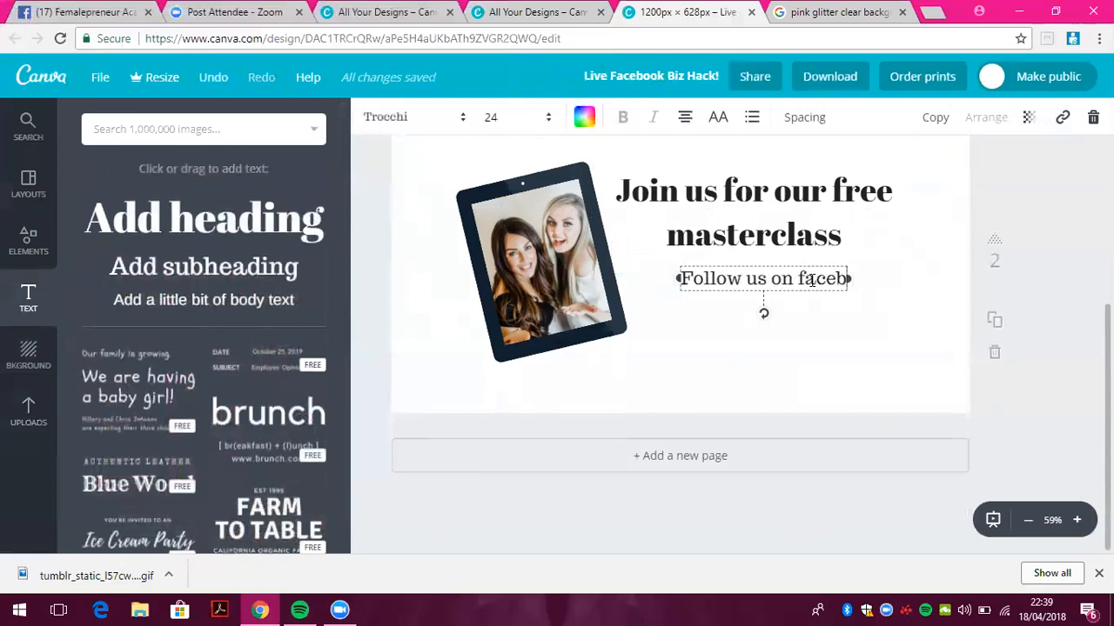
key("BackSpace")
key("BackSpace")
type("!")
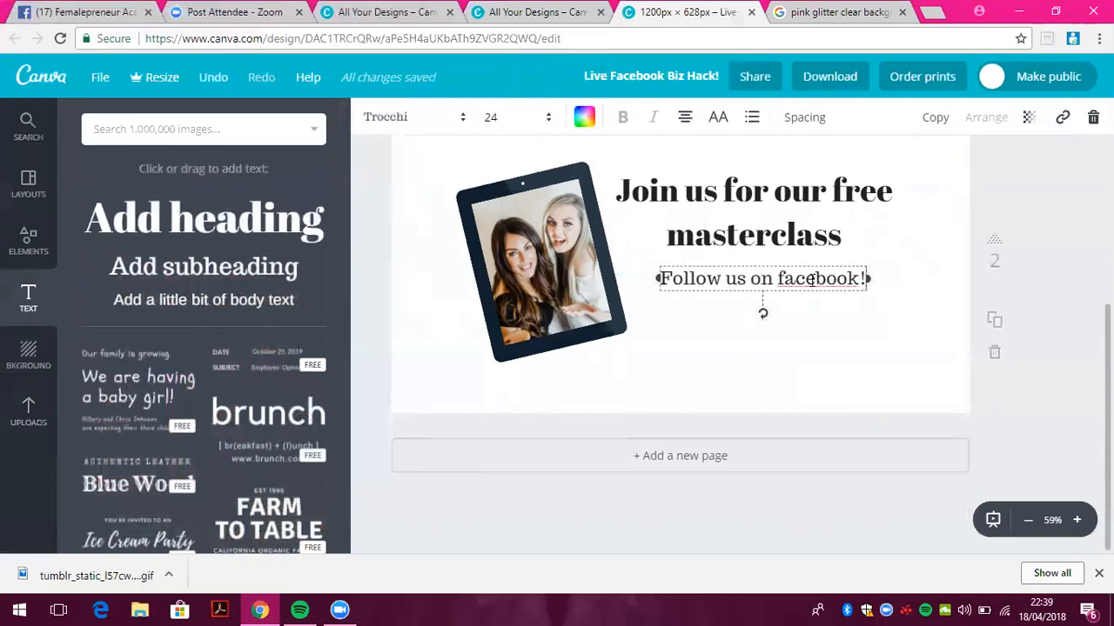
key("BackSpace")
key("Caps_Lock")
type("F")
key("Caps_Lock")
left_click(809, 372)
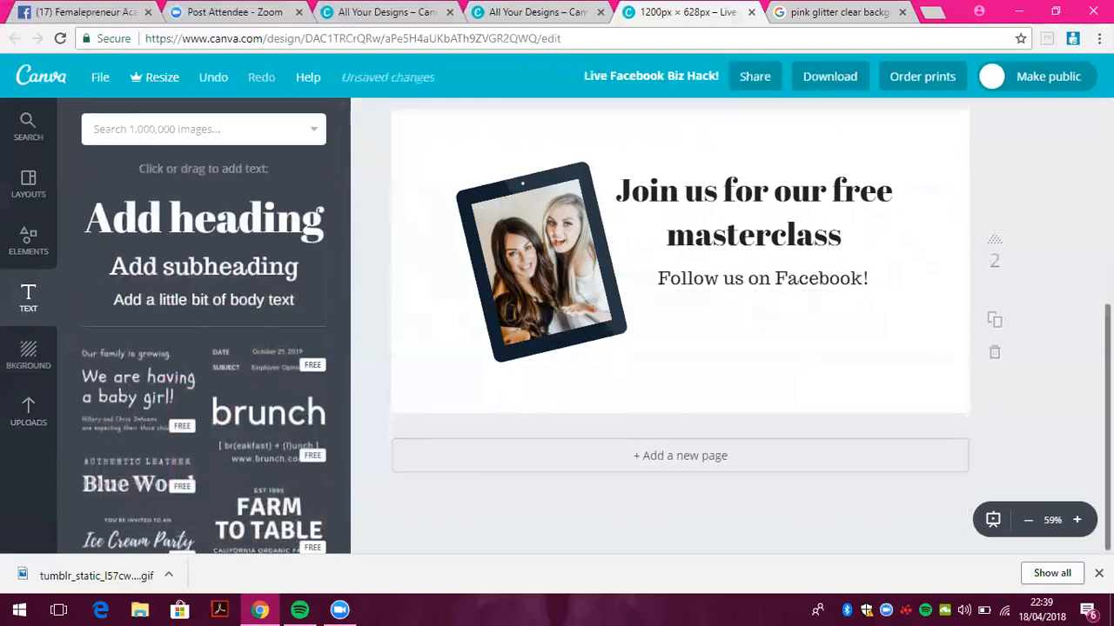
Make the marble image the page background and lower its transparency
scroll(628, 214, "up", 1)
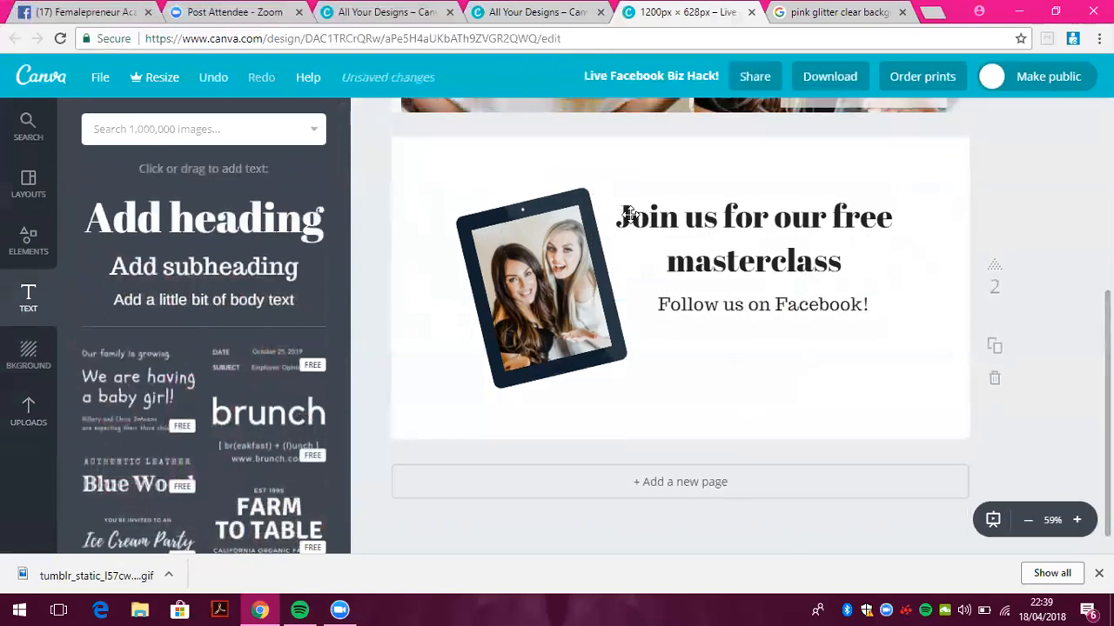
left_click(28, 413)
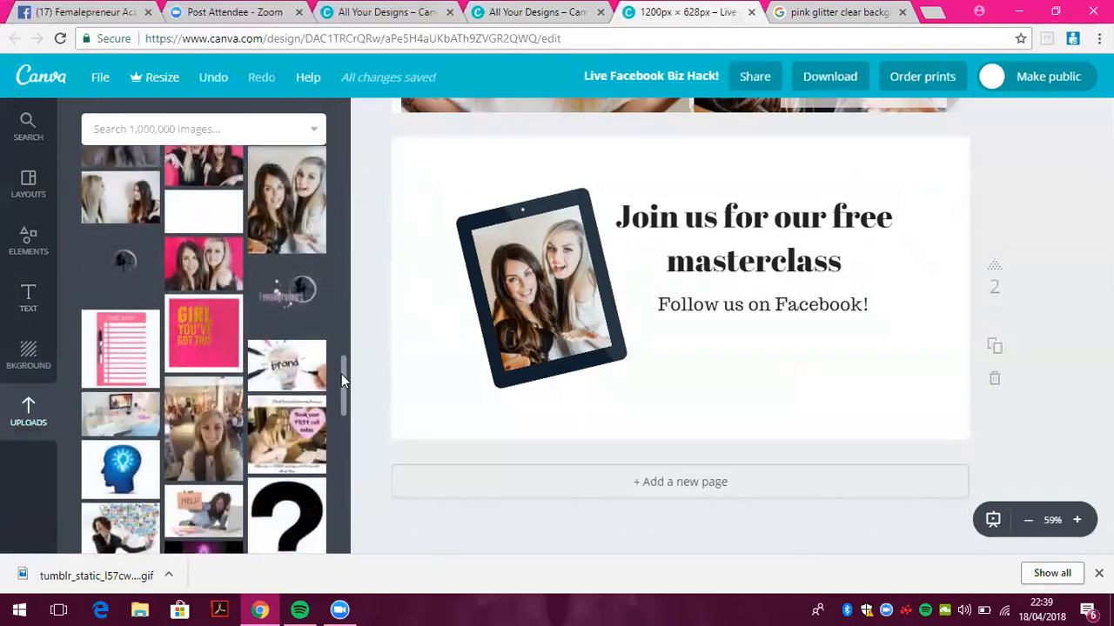
left_click_drag(346, 414, 343, 280)
left_click(120, 271)
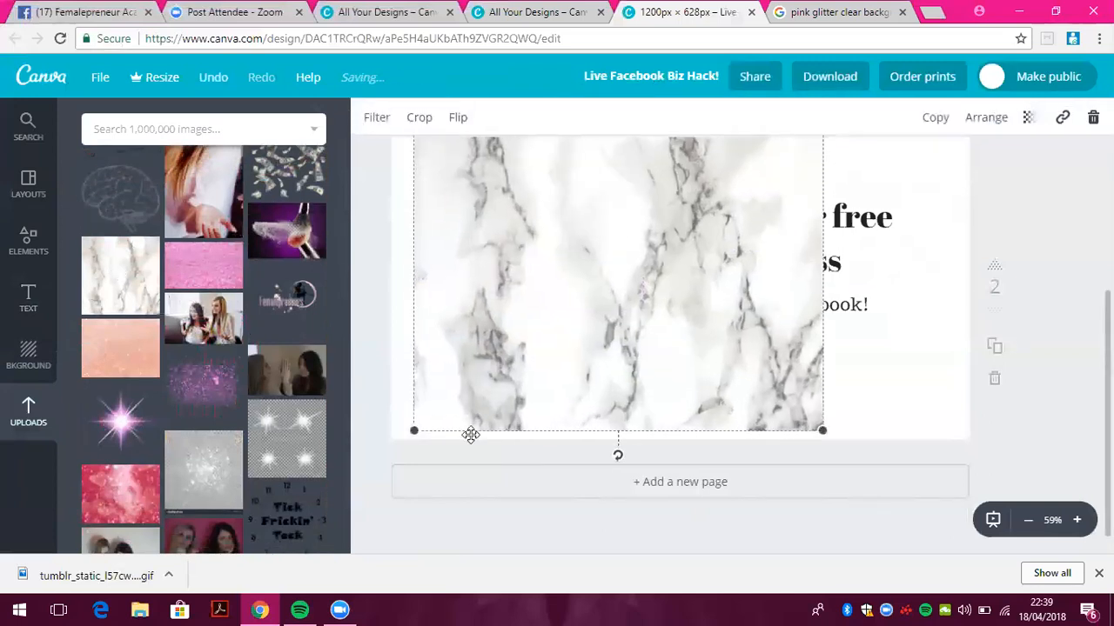
left_click_drag(415, 431, 382, 482)
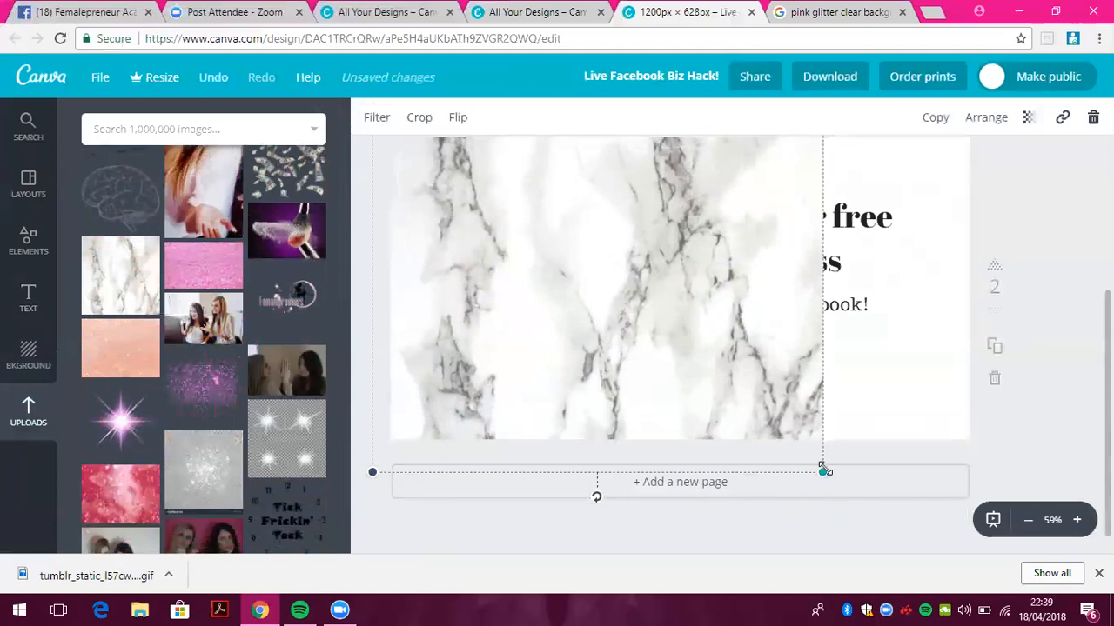
left_click_drag(1009, 459, 1066, 523)
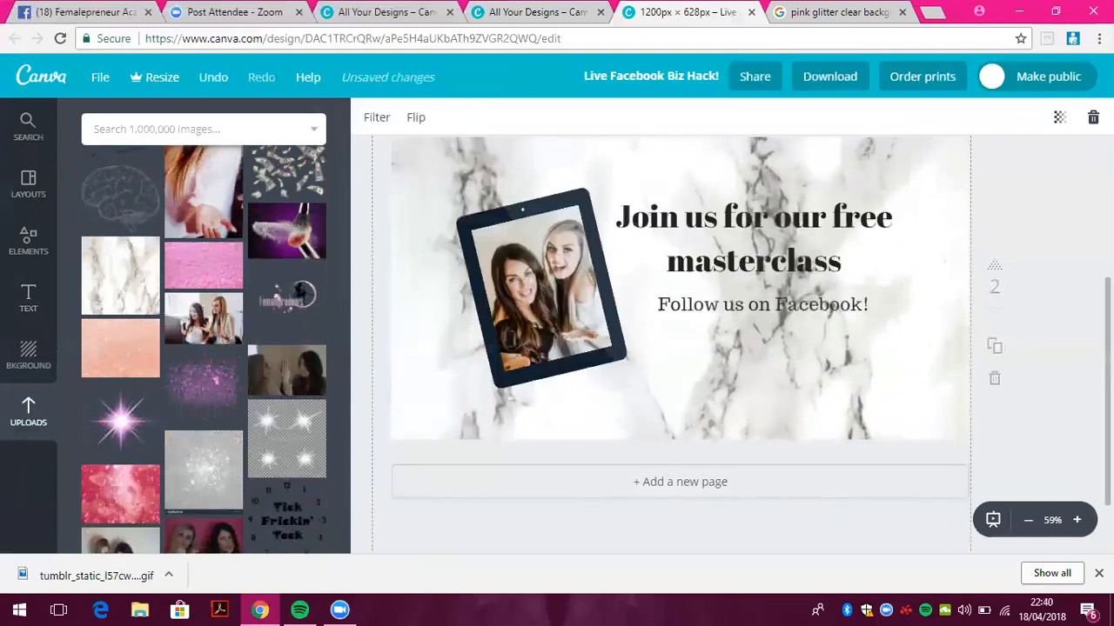
left_click(1058, 116)
left_click_drag(1020, 167, 997, 169)
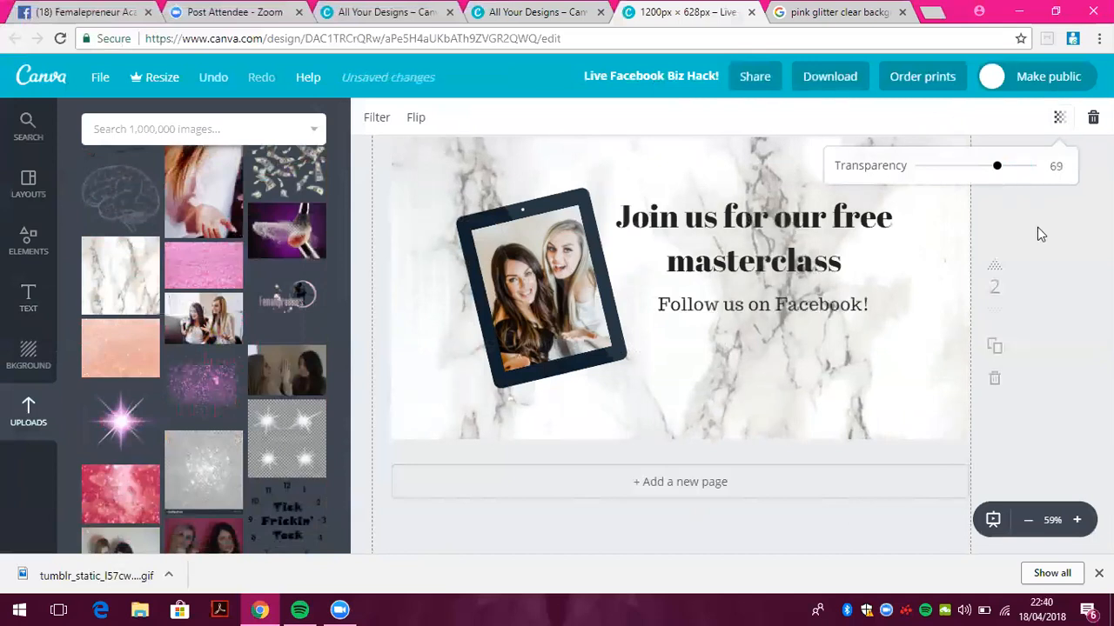
left_click(1052, 248)
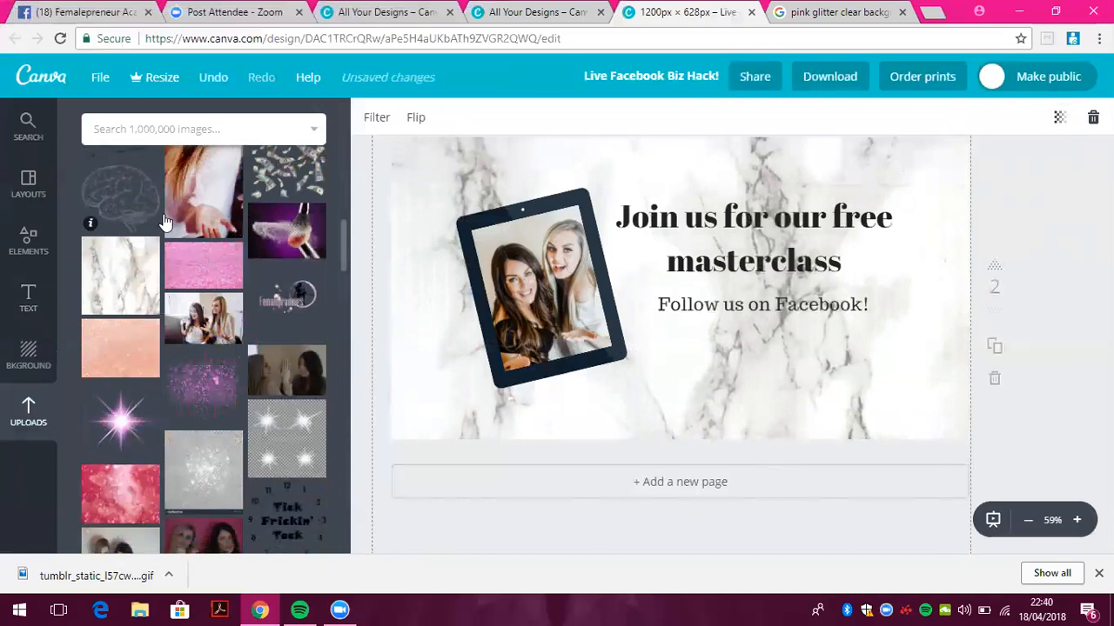
Add the Femalepreneurs Academy logo, shrink it, and place it below the subheading
left_click(283, 306)
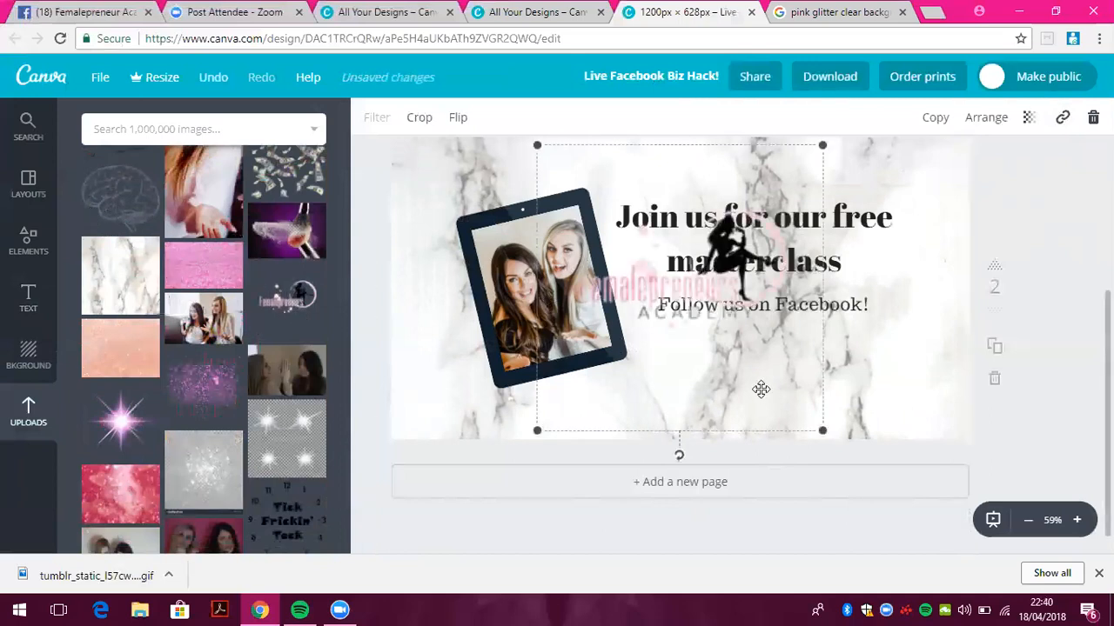
left_click_drag(536, 144, 676, 283)
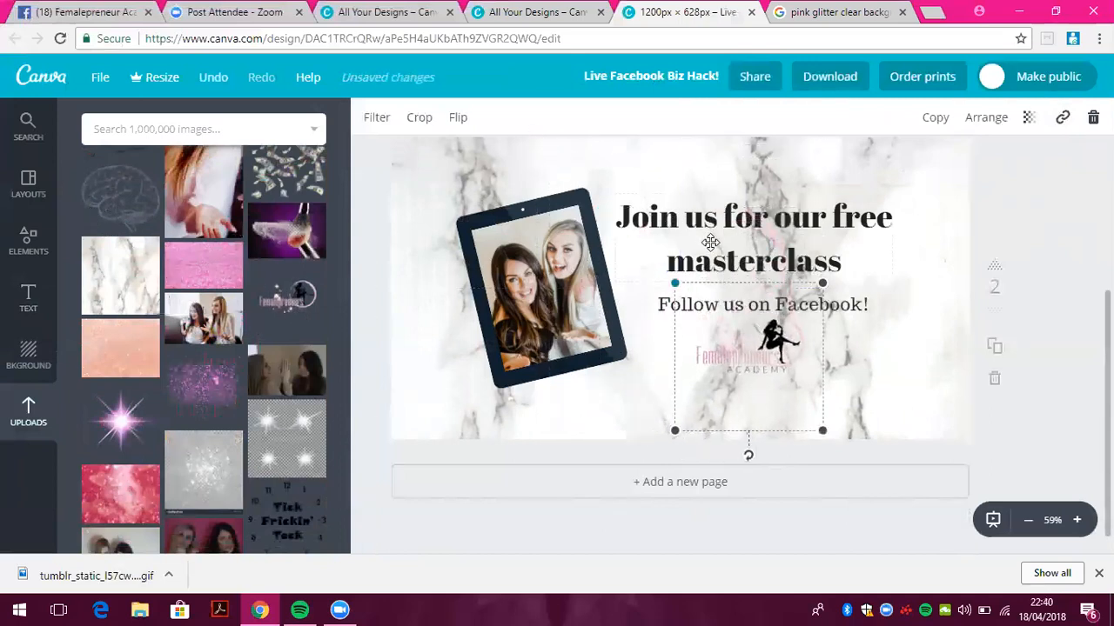
left_click_drag(757, 376, 866, 396)
left_click(728, 399)
left_click(989, 295)
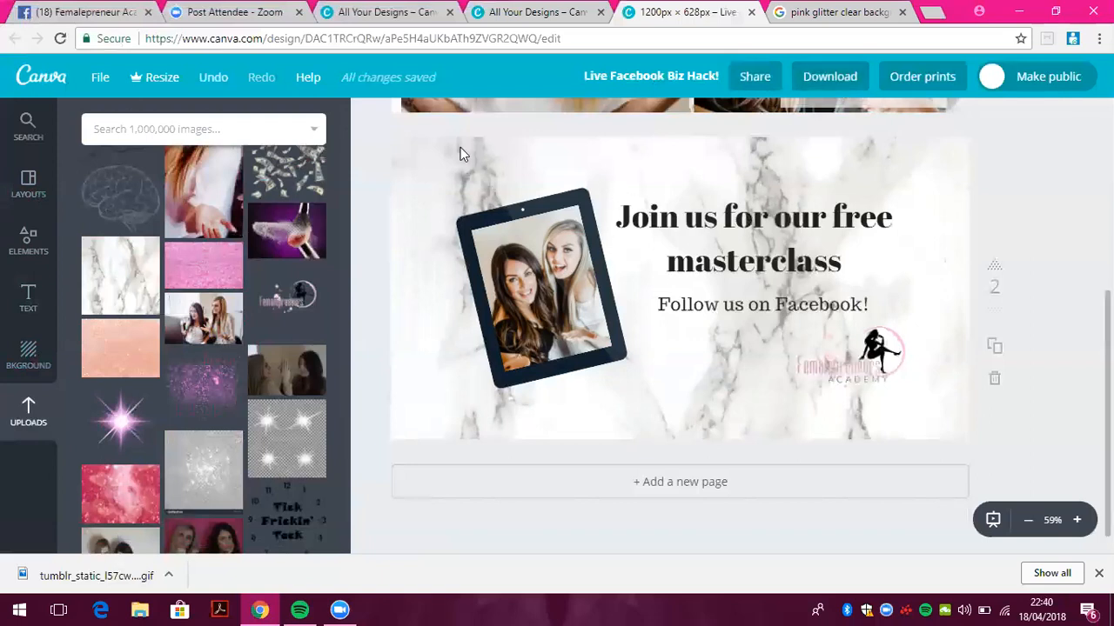
Look through the Download panel's file types, then close it without downloading
left_click(834, 94)
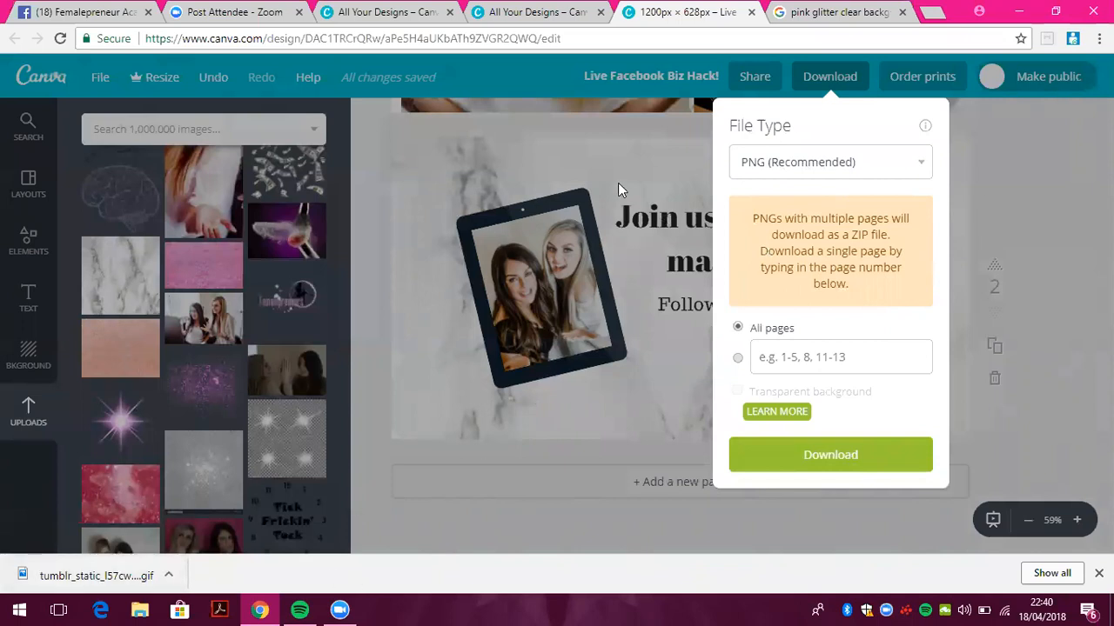
left_click(1048, 198)
scroll(1048, 199, "up", 5)
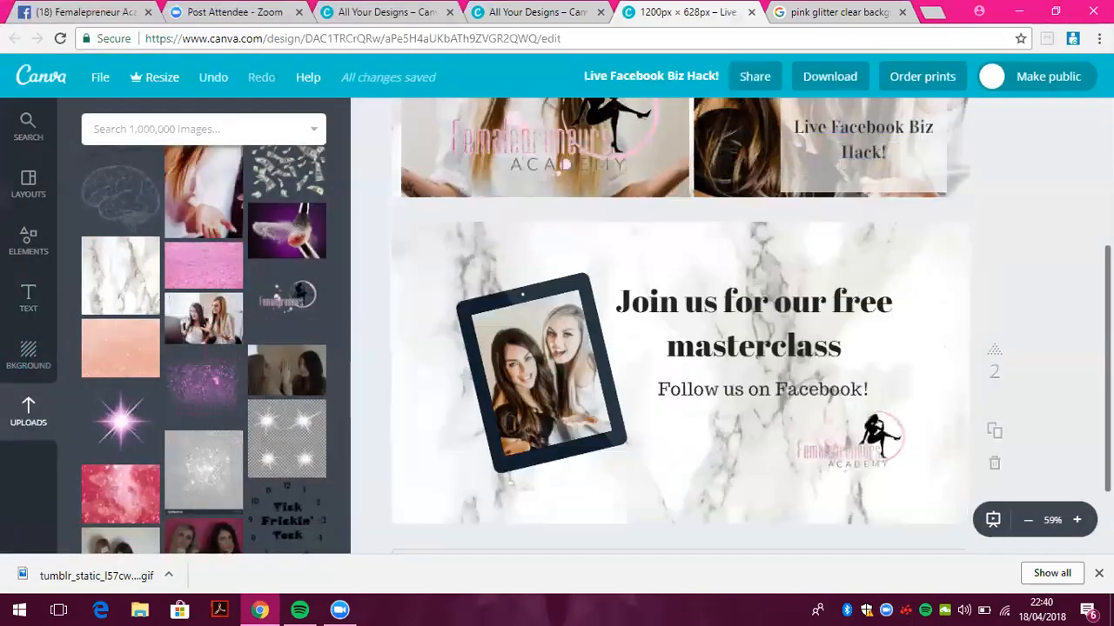
scroll(682, 326, "down", 5)
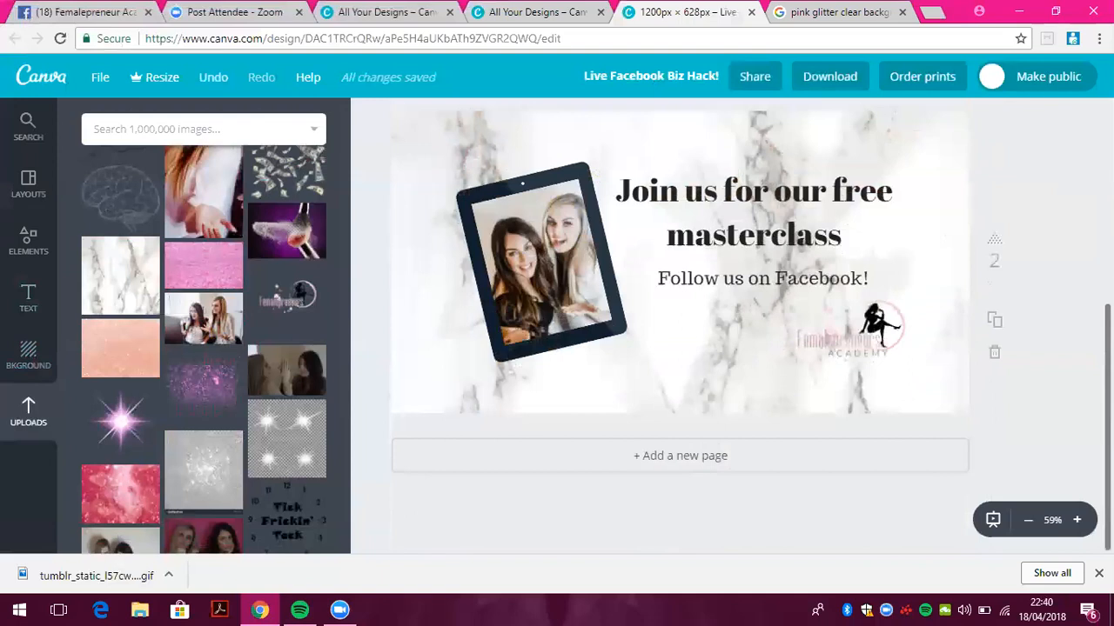
scroll(682, 326, "up", 3)
left_click(835, 76)
left_click(848, 164)
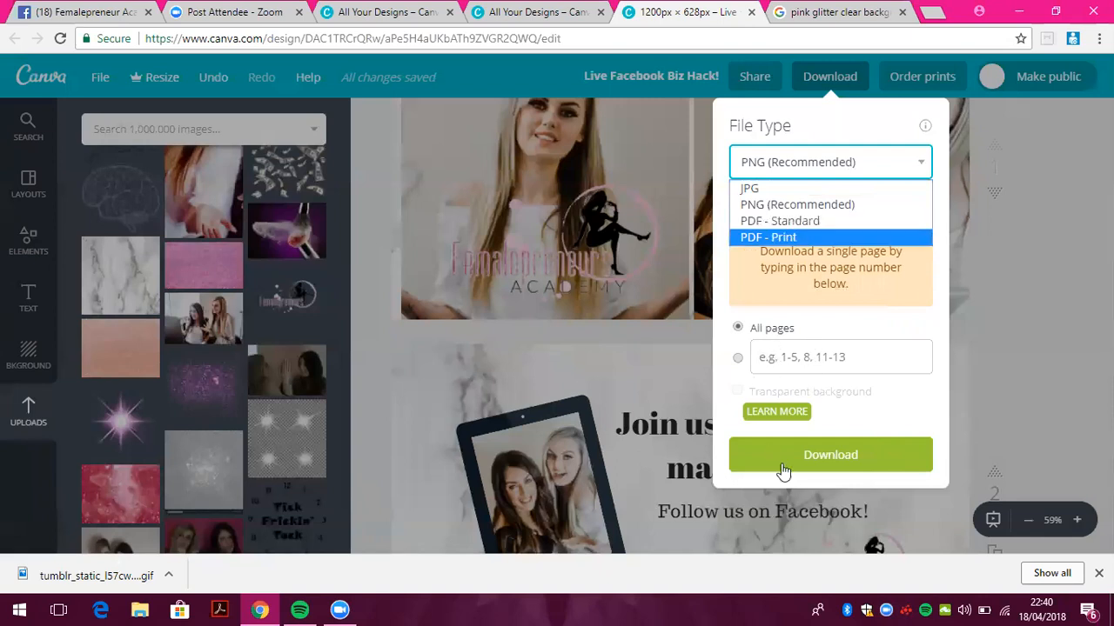
left_click(1054, 235)
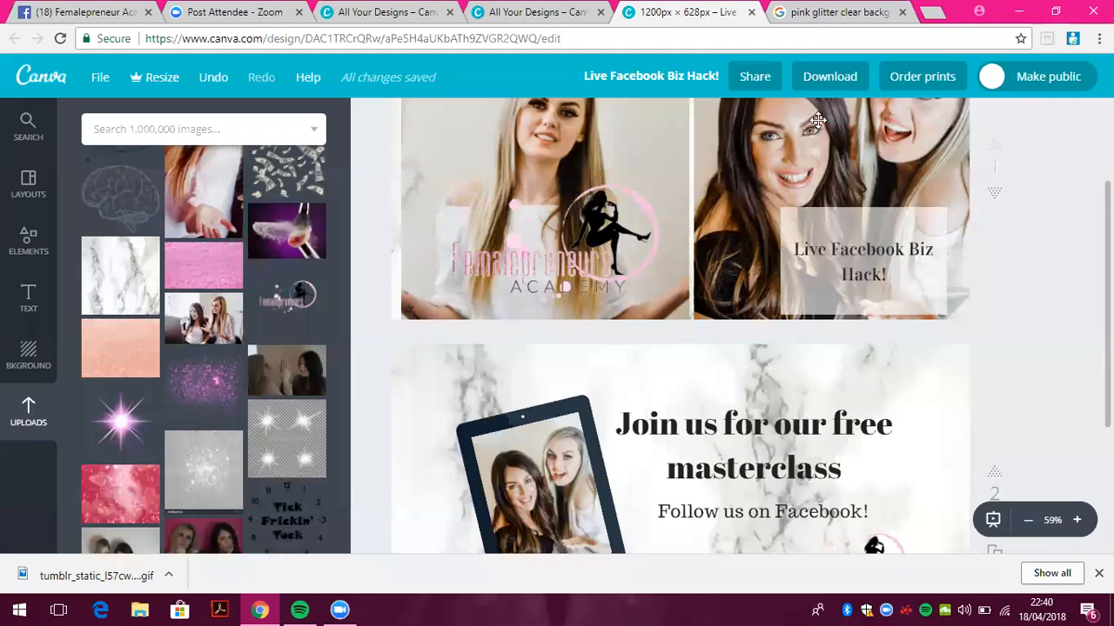
Copy the design's shareable edit link from Share, then go back to All your designs
left_click(750, 78)
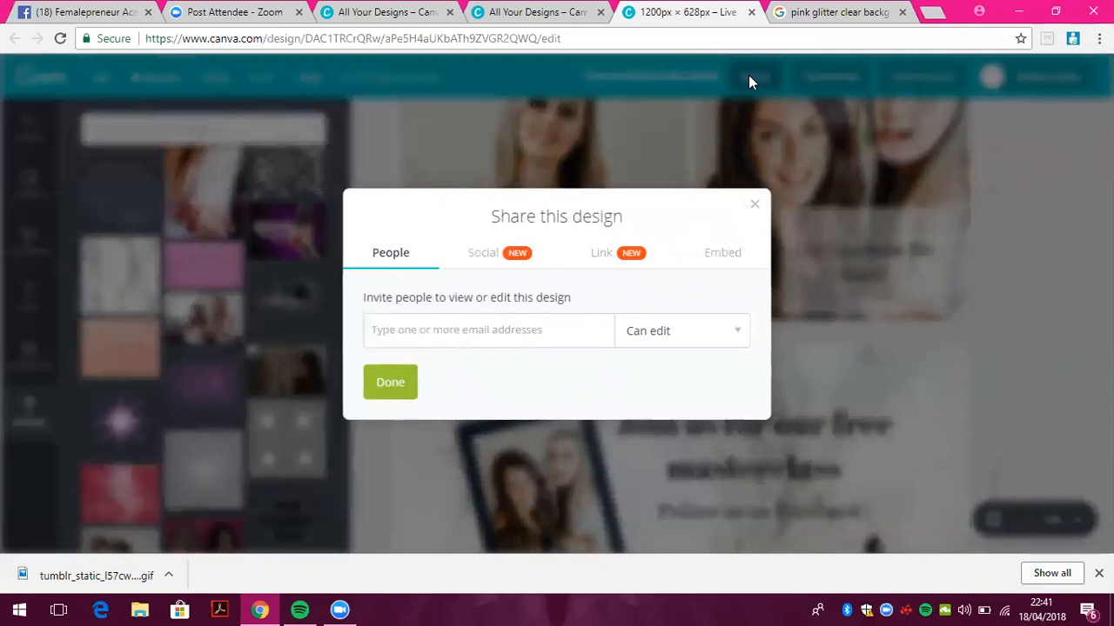
left_click(754, 208)
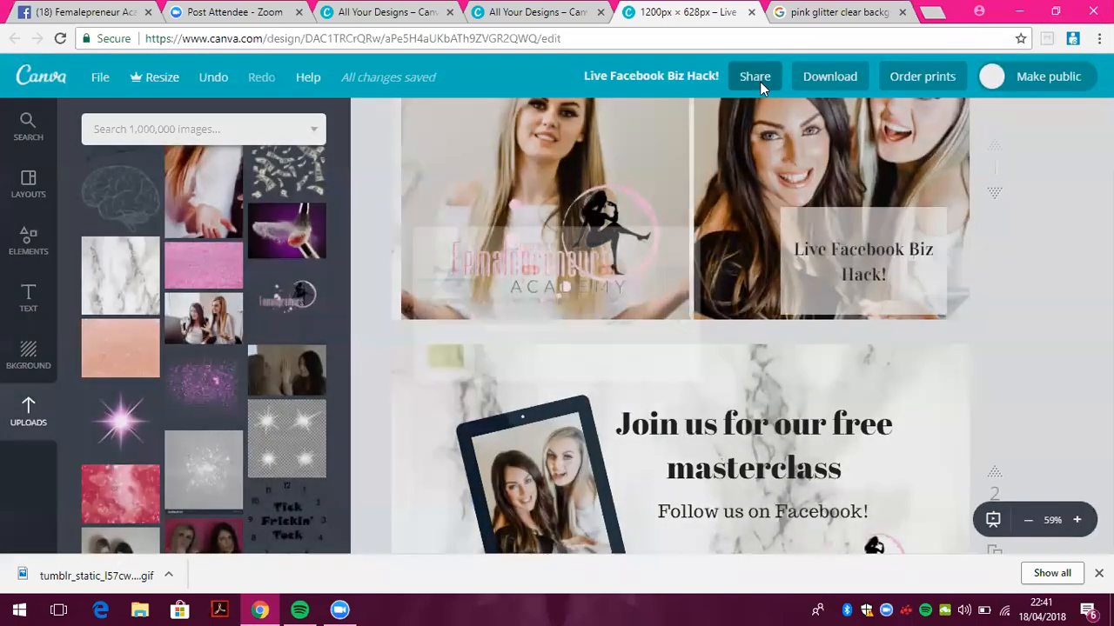
left_click(759, 81)
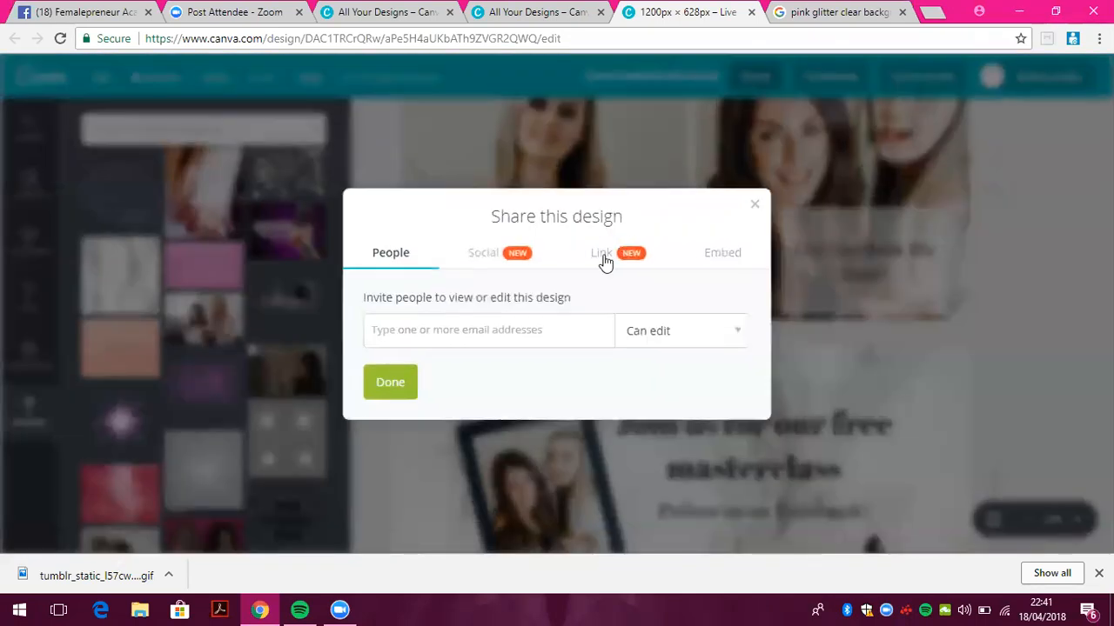
left_click(602, 254)
left_click(400, 397)
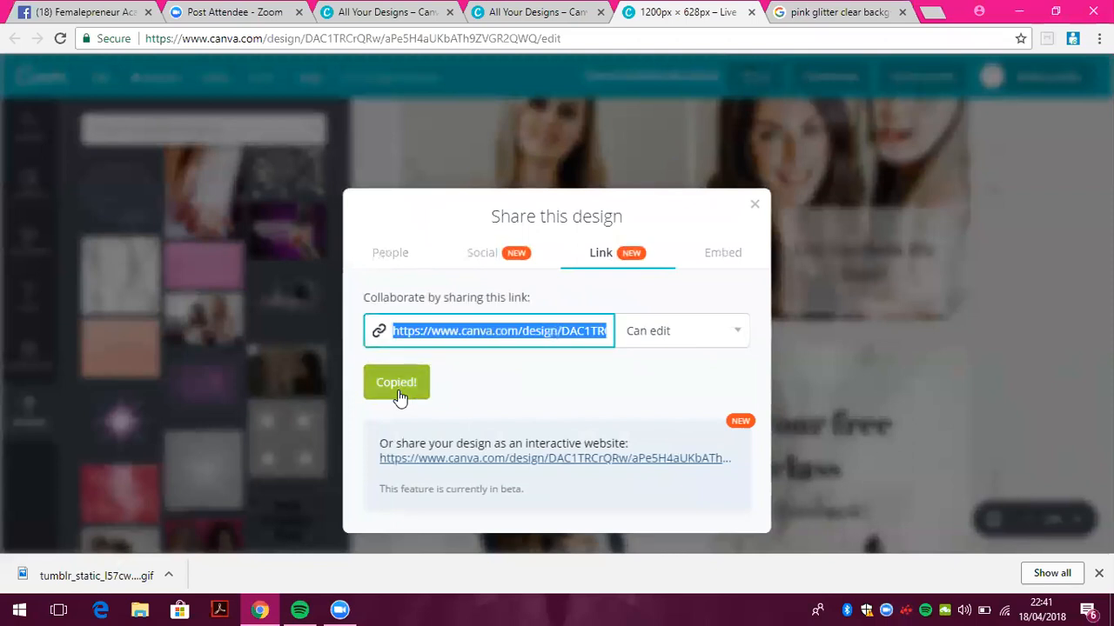
left_click(758, 208)
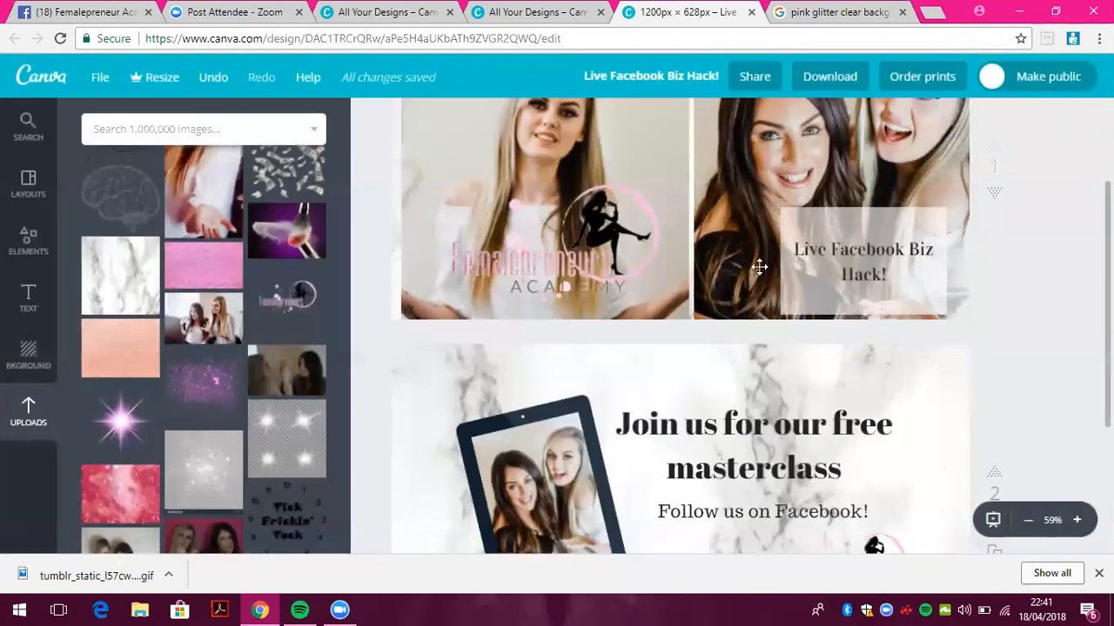
left_click_drag(1107, 231, 1107, 149)
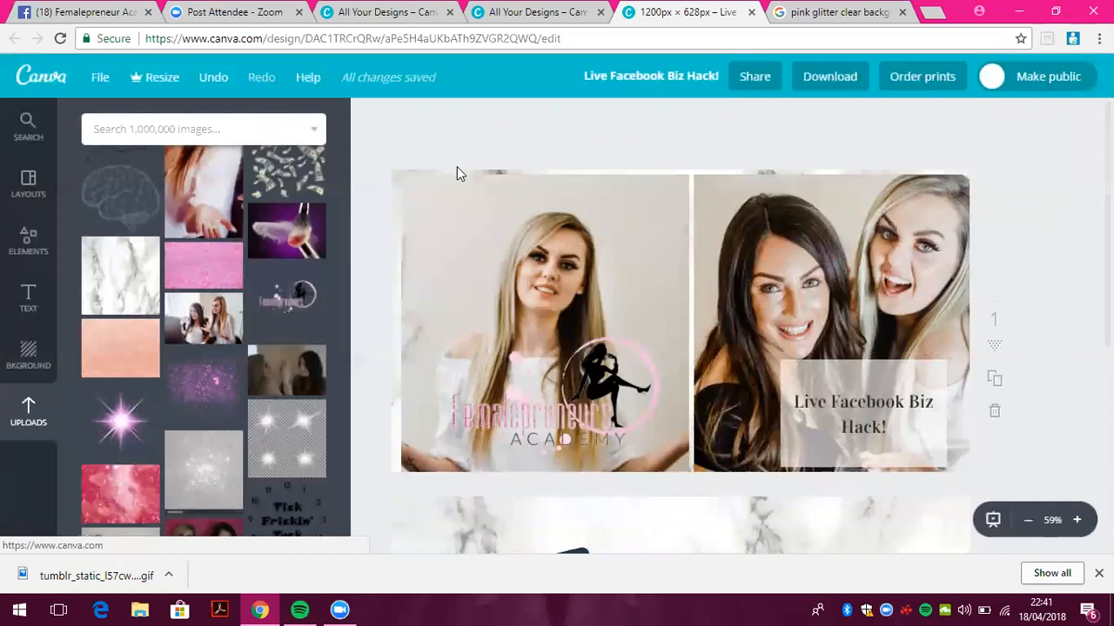
left_click(54, 80)
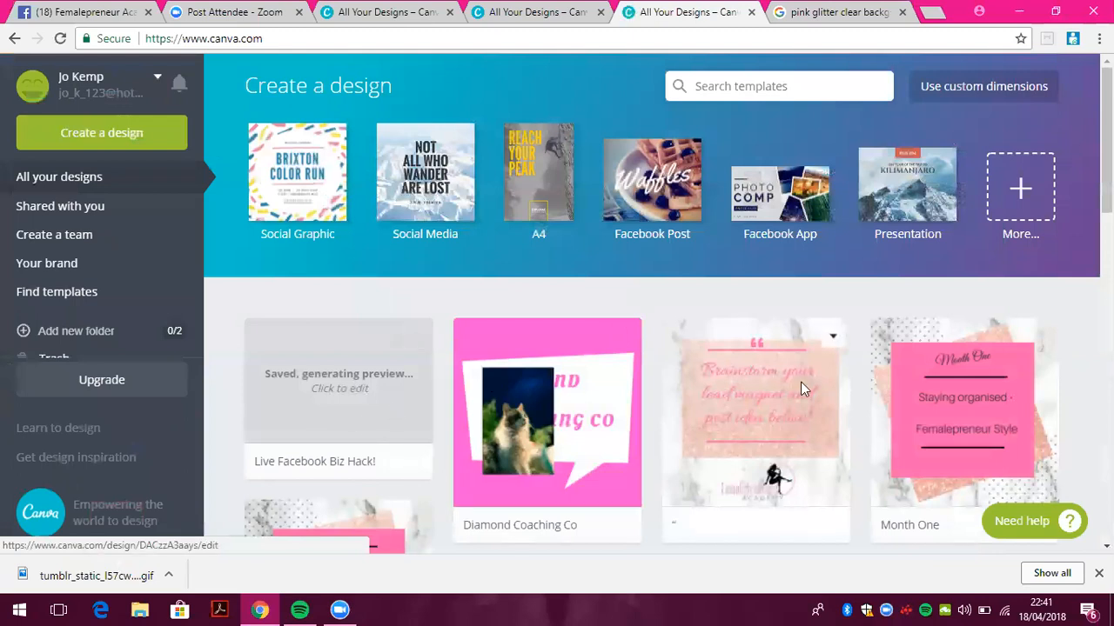
Look over the lead-magnet brainstorm quote design, then open the Diamond Coaching Co design instead
mouse_move(1107, 174)
left_mouse_down()
mouse_move(1106, 245)
mouse_move(1107, 174)
left_mouse_up()
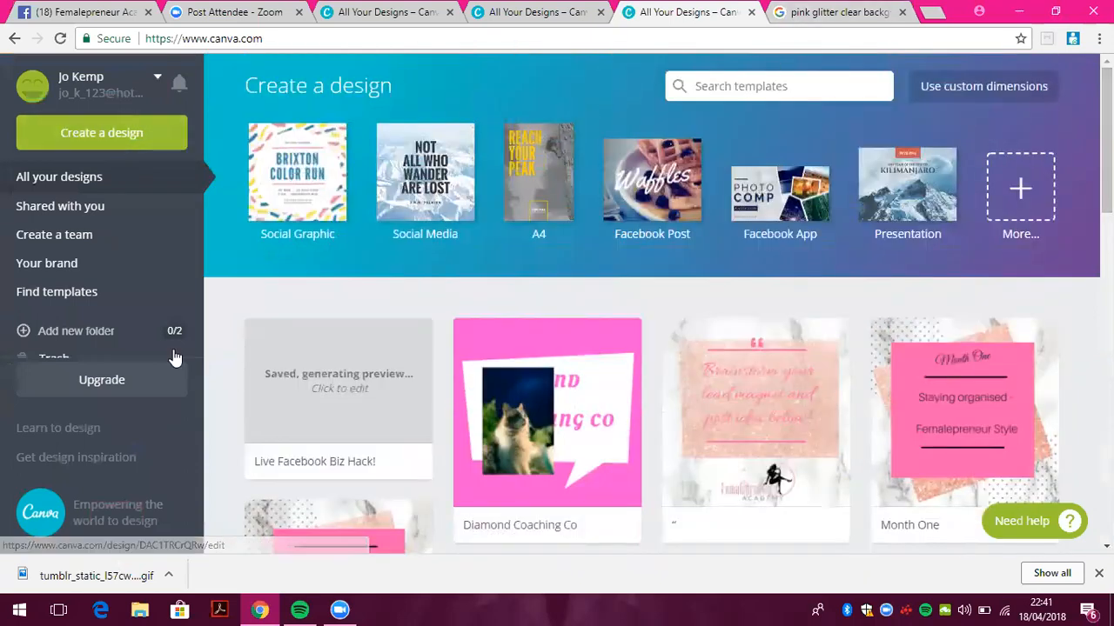
left_click_drag(200, 180, 207, 152)
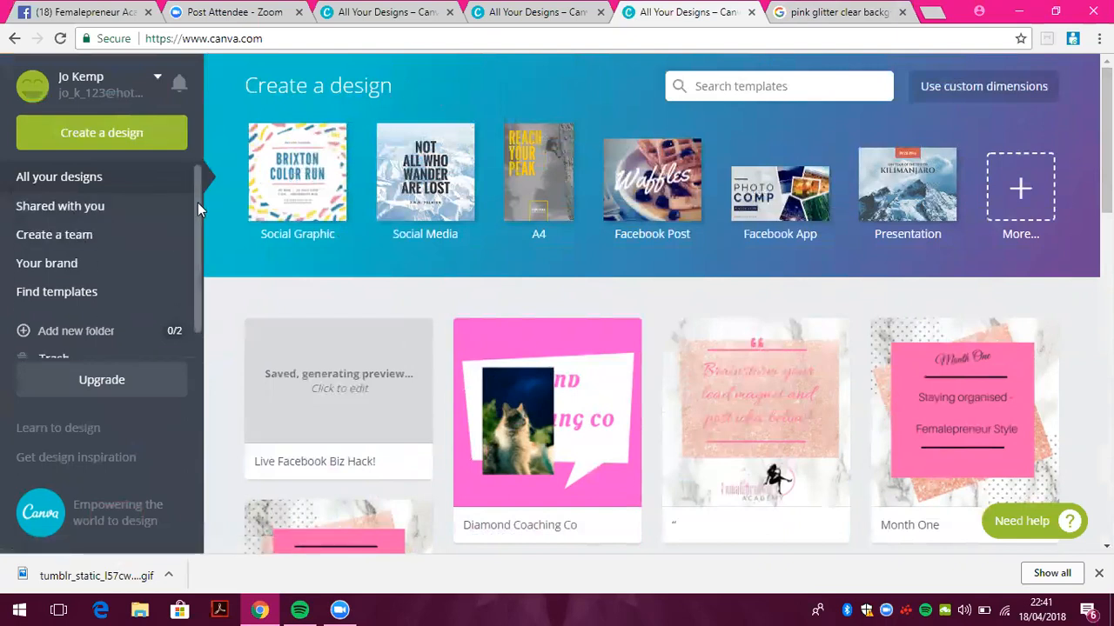
left_click_drag(197, 205, 209, 297)
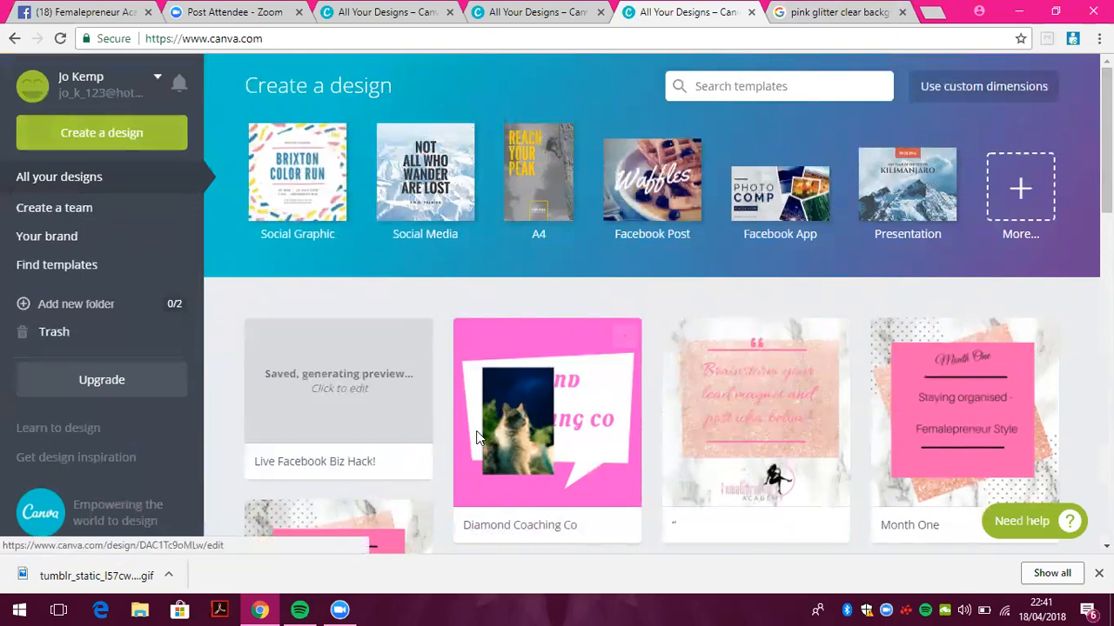
left_click(758, 409)
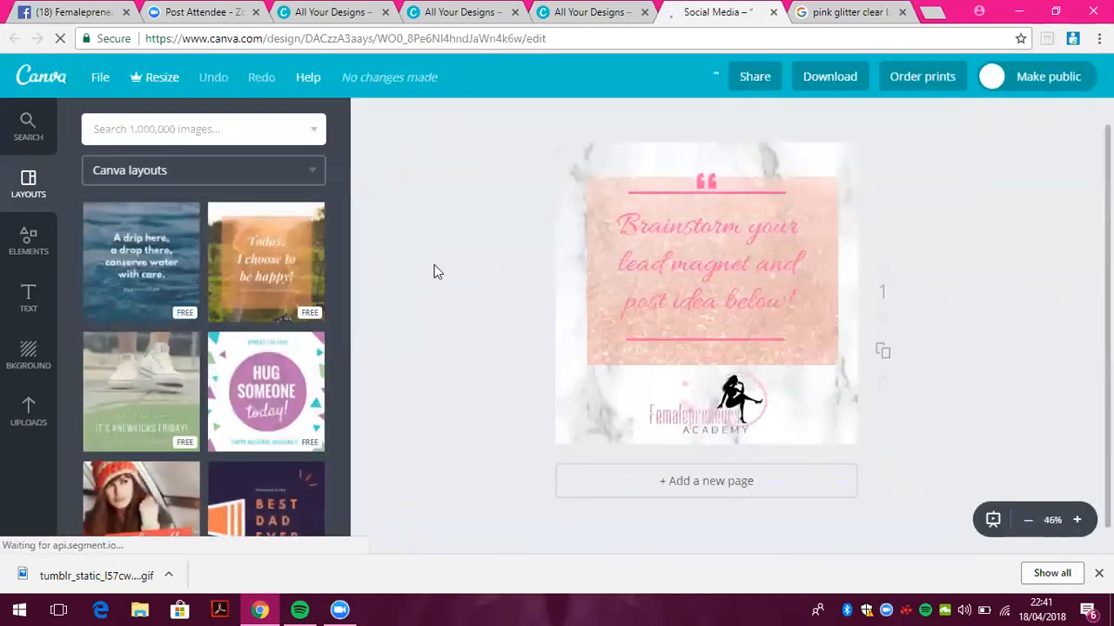
left_click(583, 264)
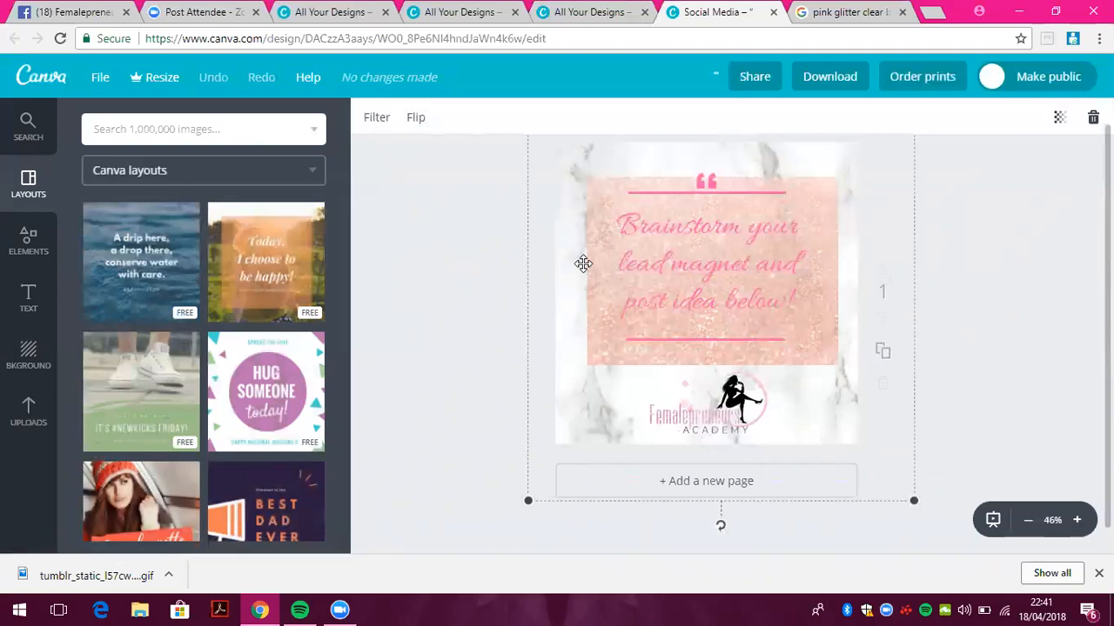
left_click(28, 78)
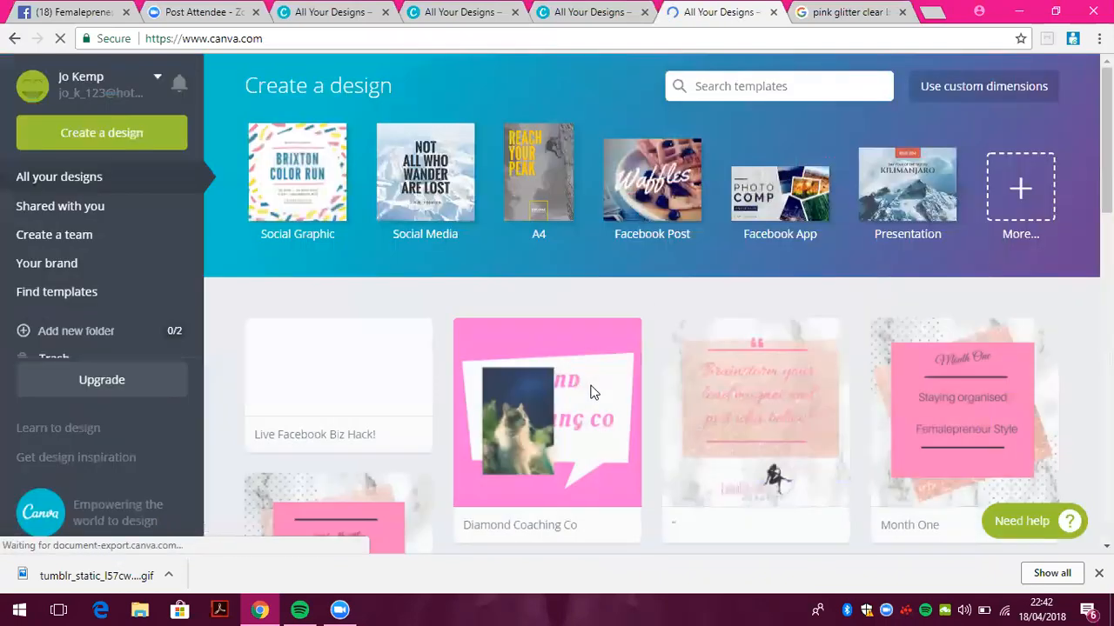
left_click(584, 461)
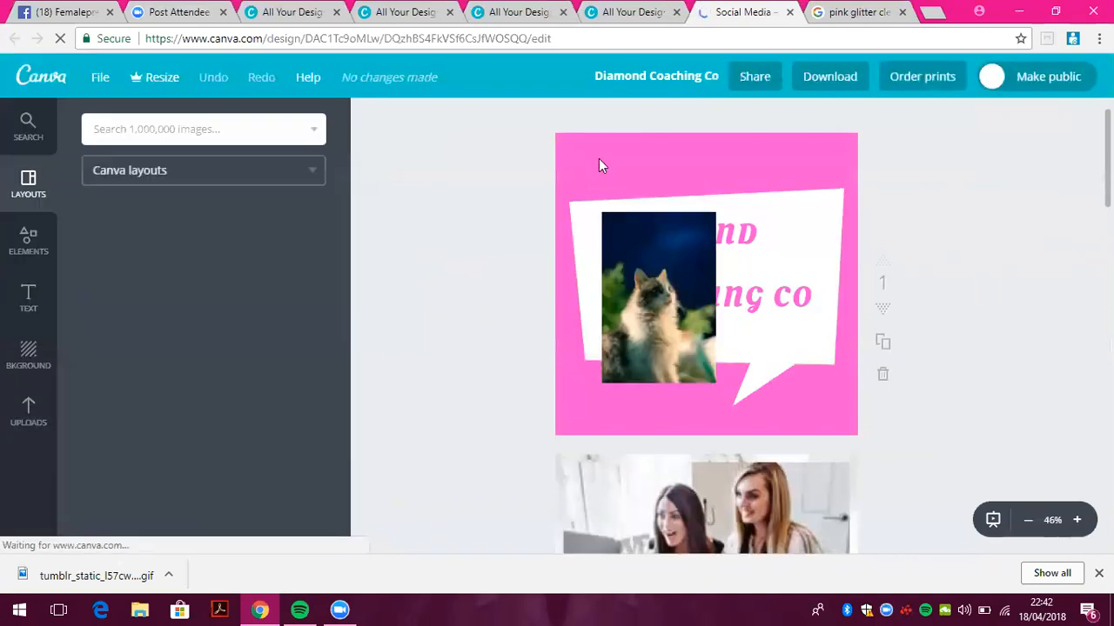
Check the pink background's colour choices without changing it, then return to All your designs
left_click(598, 165)
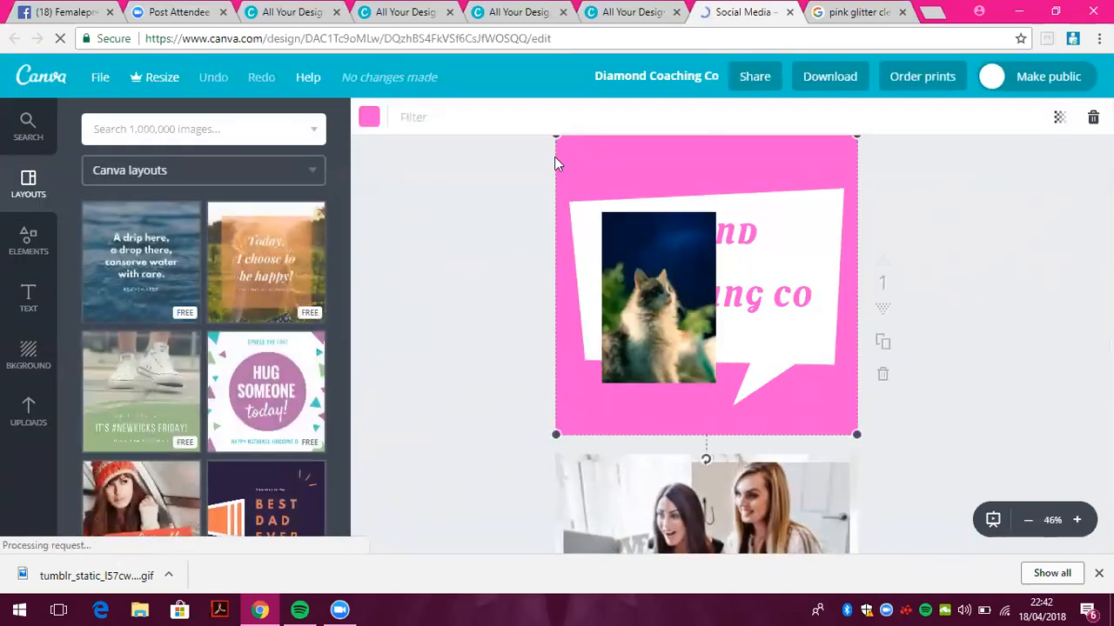
left_click(369, 118)
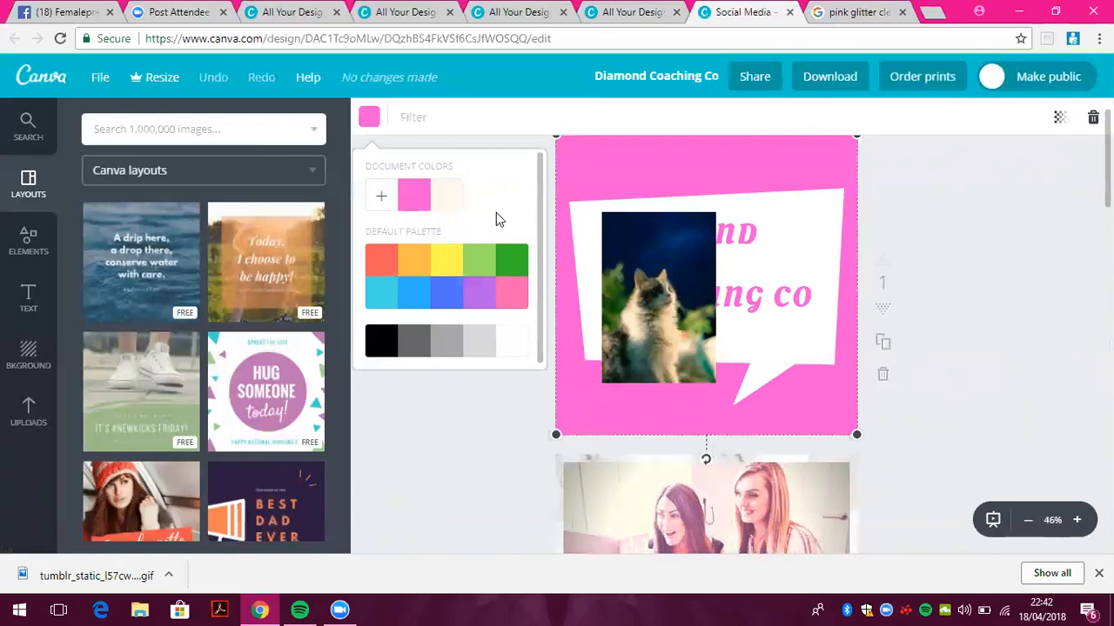
left_click(455, 438)
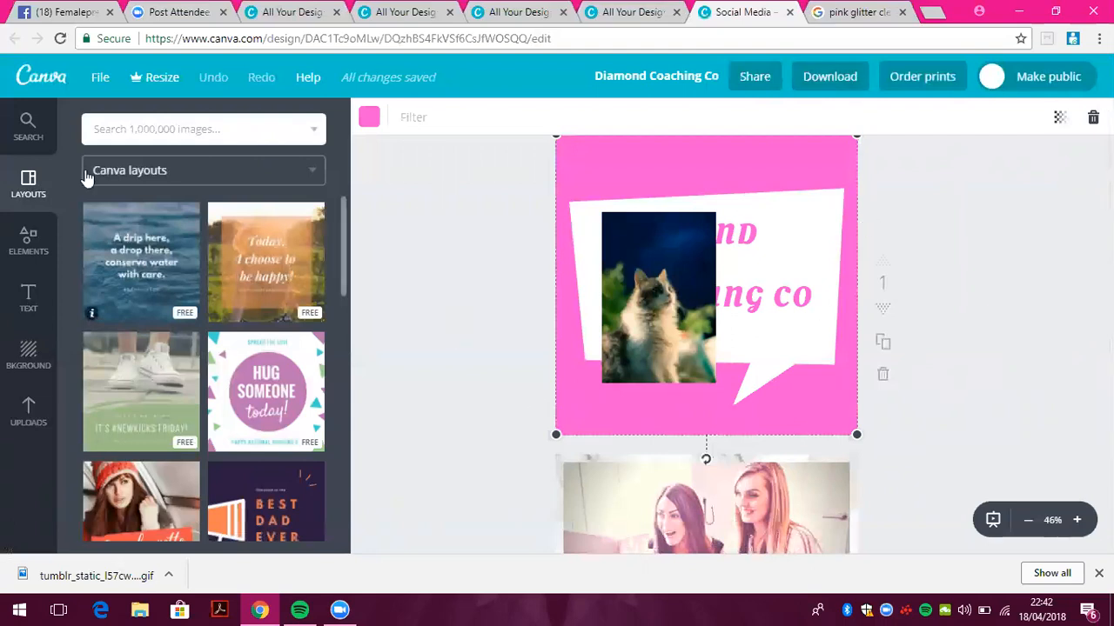
left_click(41, 77)
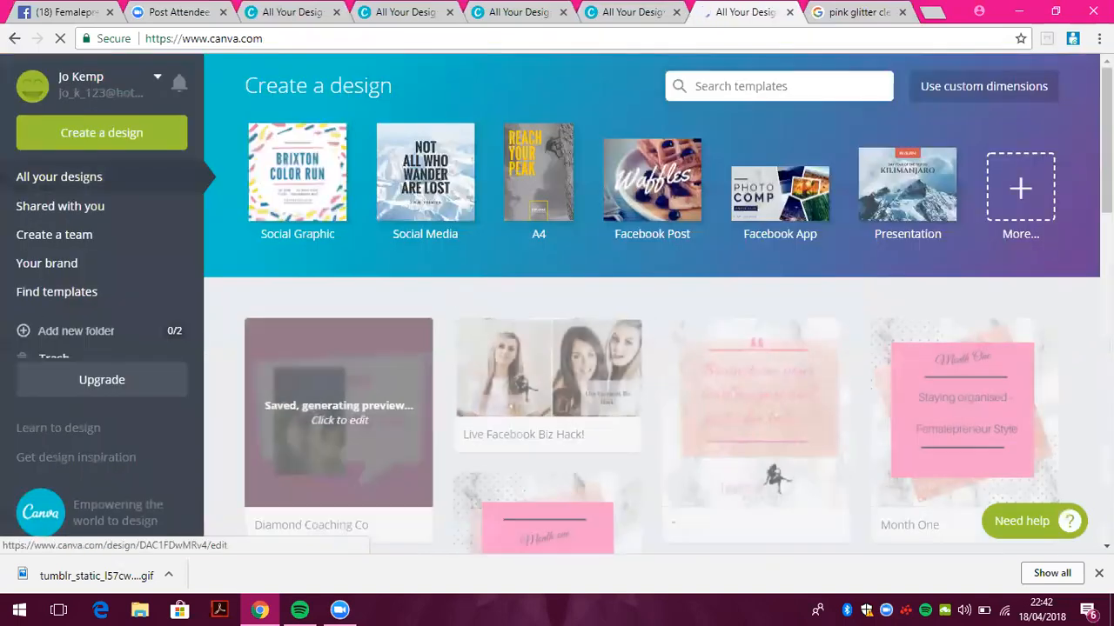
Choose Logo under Marketing Materials in the full catalogue of design types
left_click(1048, 168)
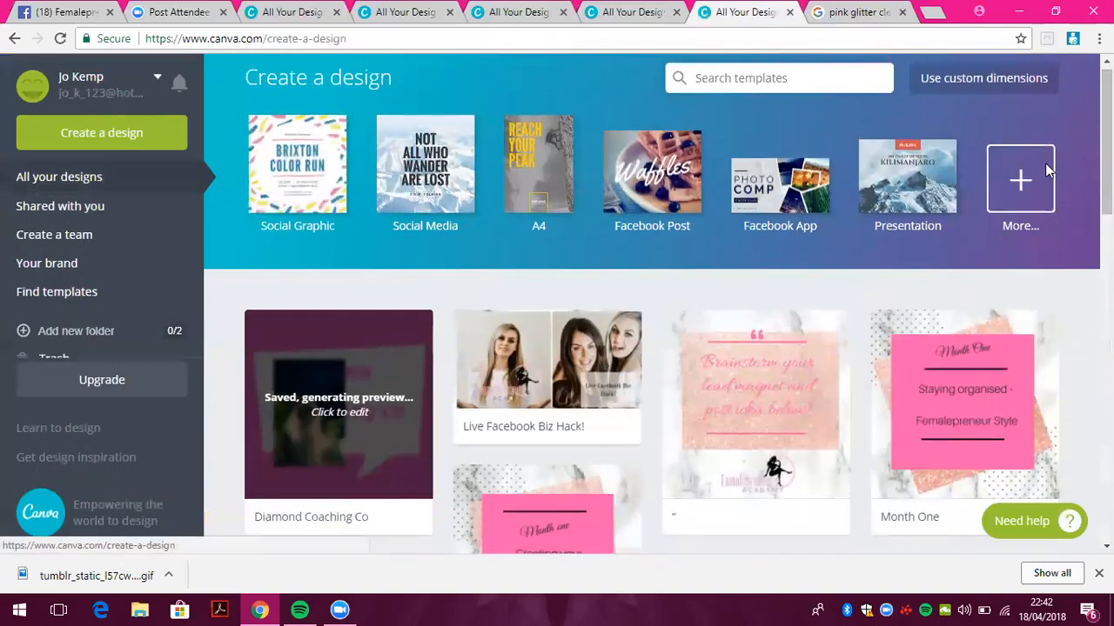
left_click_drag(1106, 167, 1107, 343)
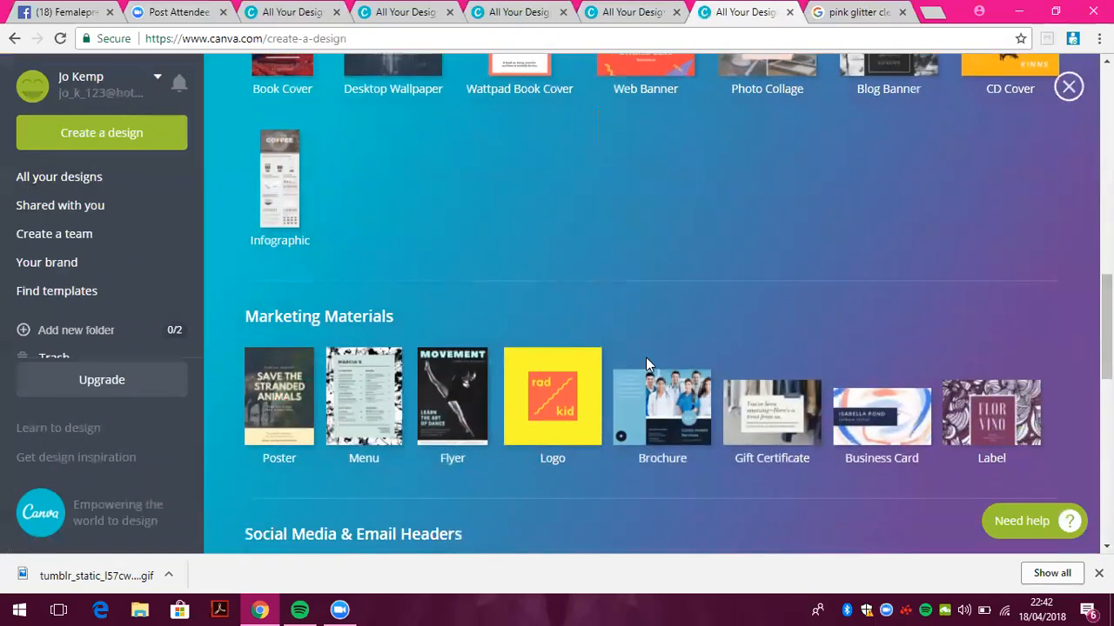
left_click(587, 389)
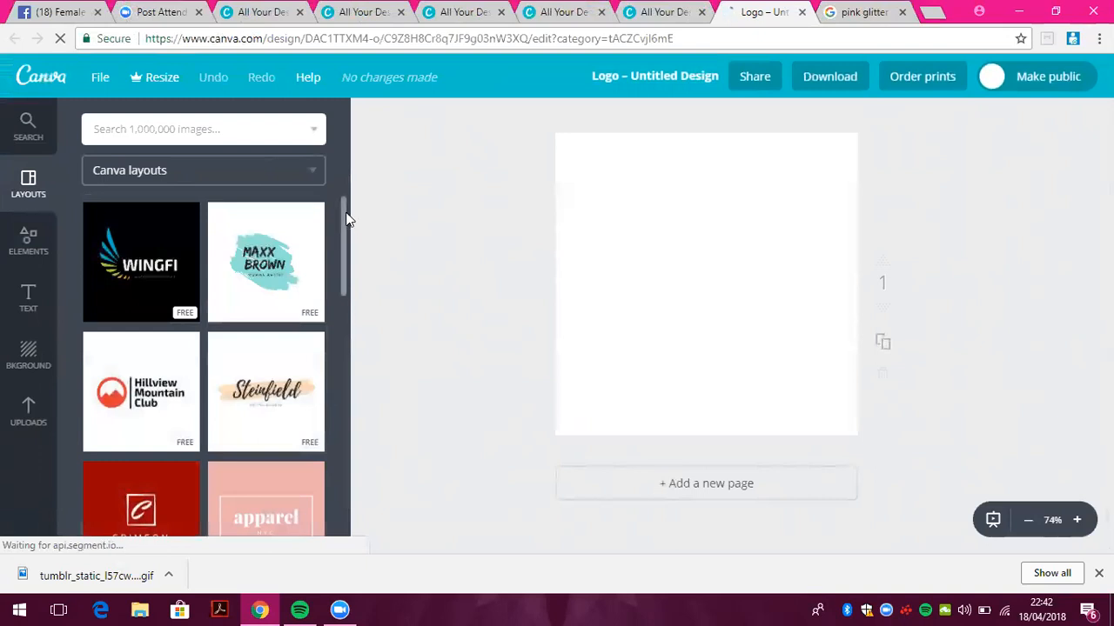
left_click(235, 399)
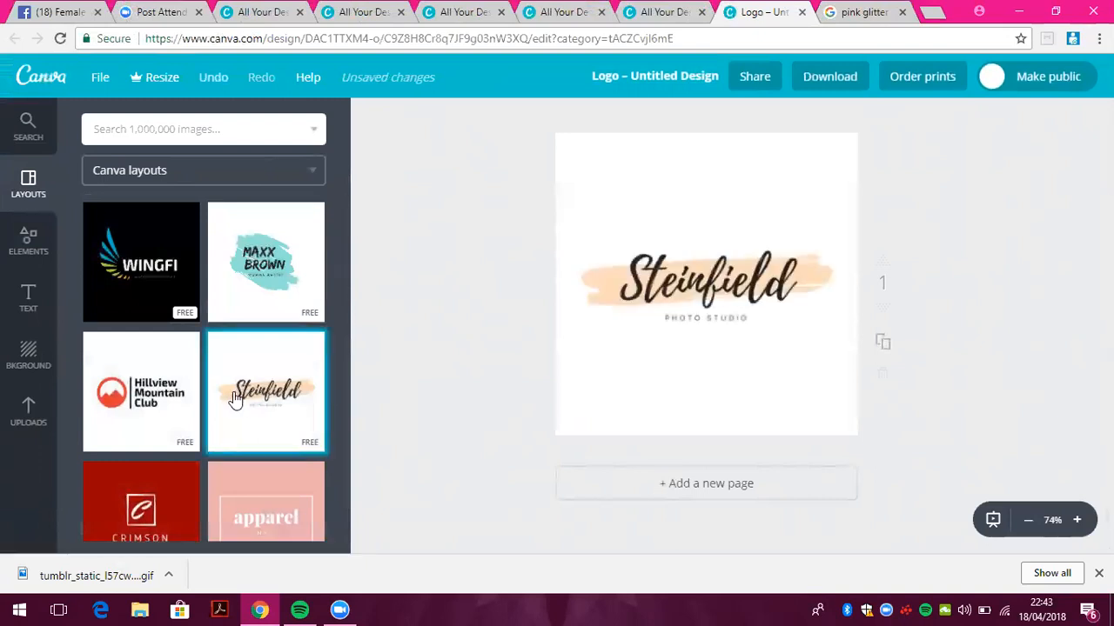
left_click(734, 301)
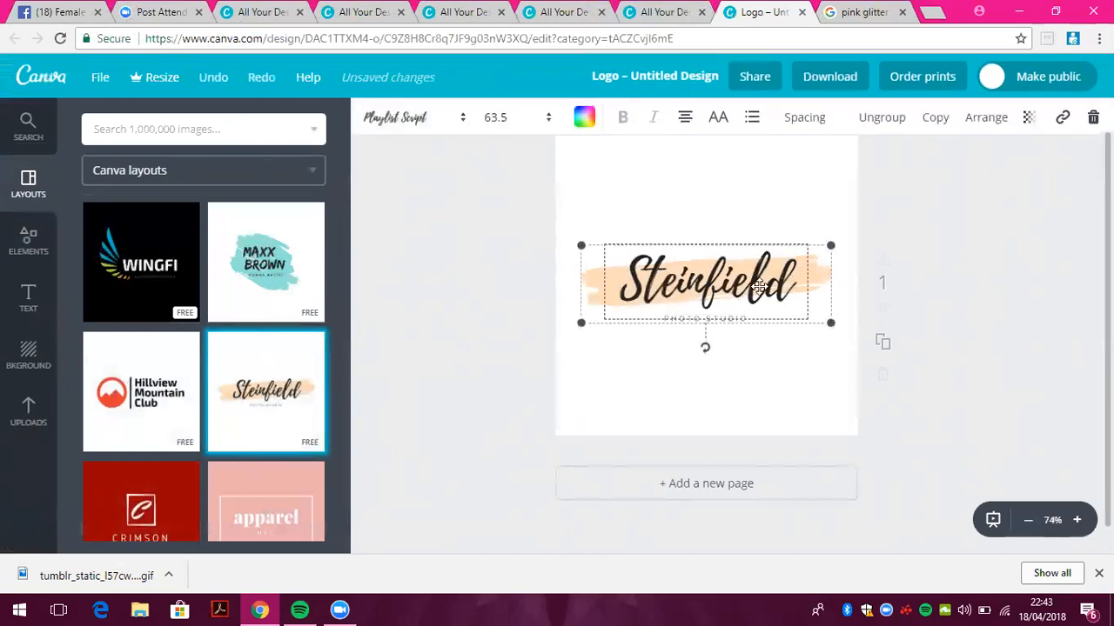
double_click(759, 287)
key("BackSpace")
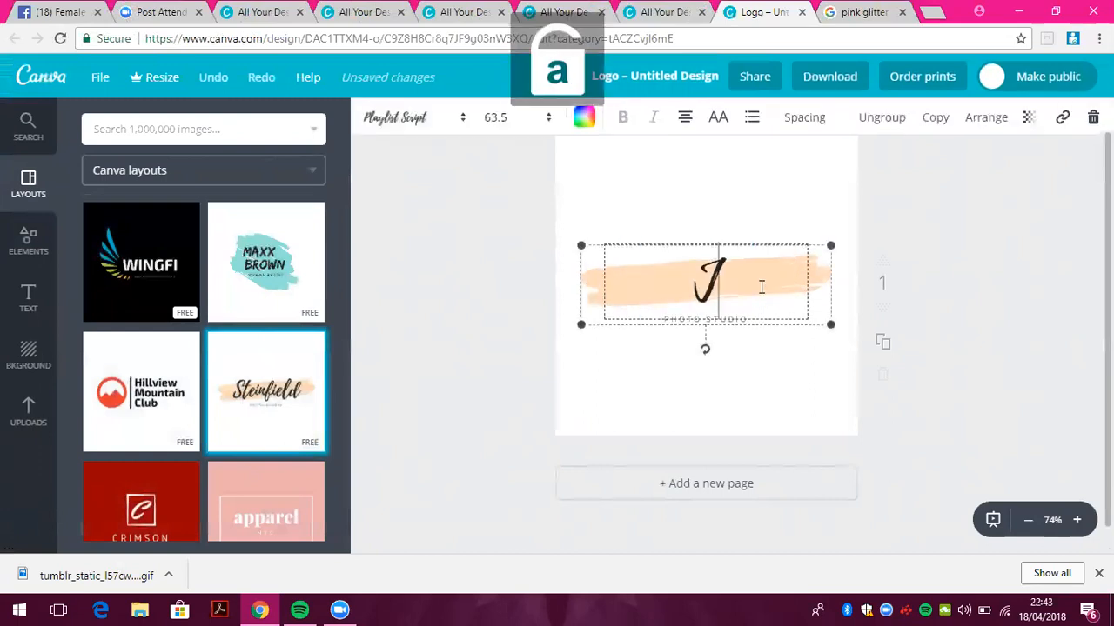
left_click(728, 444)
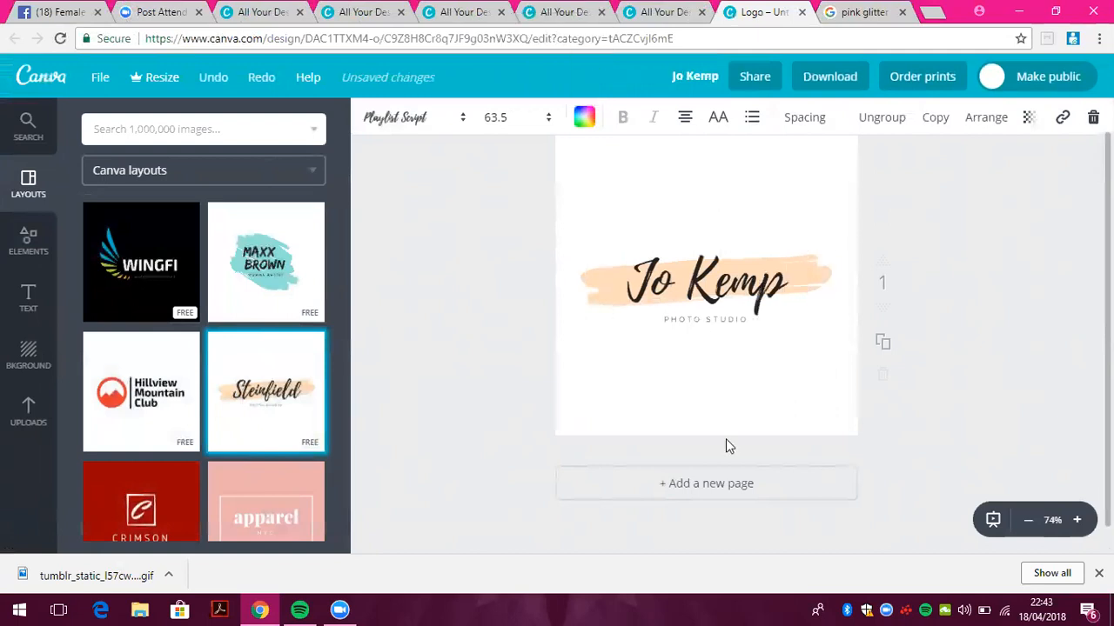
left_click(728, 317)
double_click(752, 318)
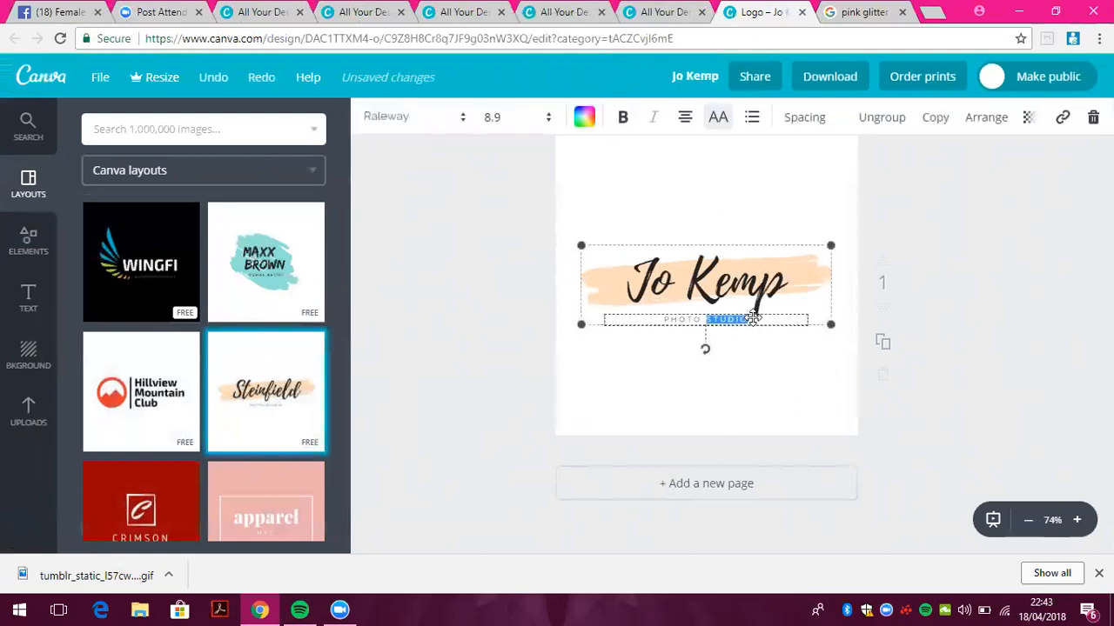
key("BackSpace")
key("BackSpace")
key("Caps_Lock")
type("M")
key("Caps_Lock")
type("indset coach")
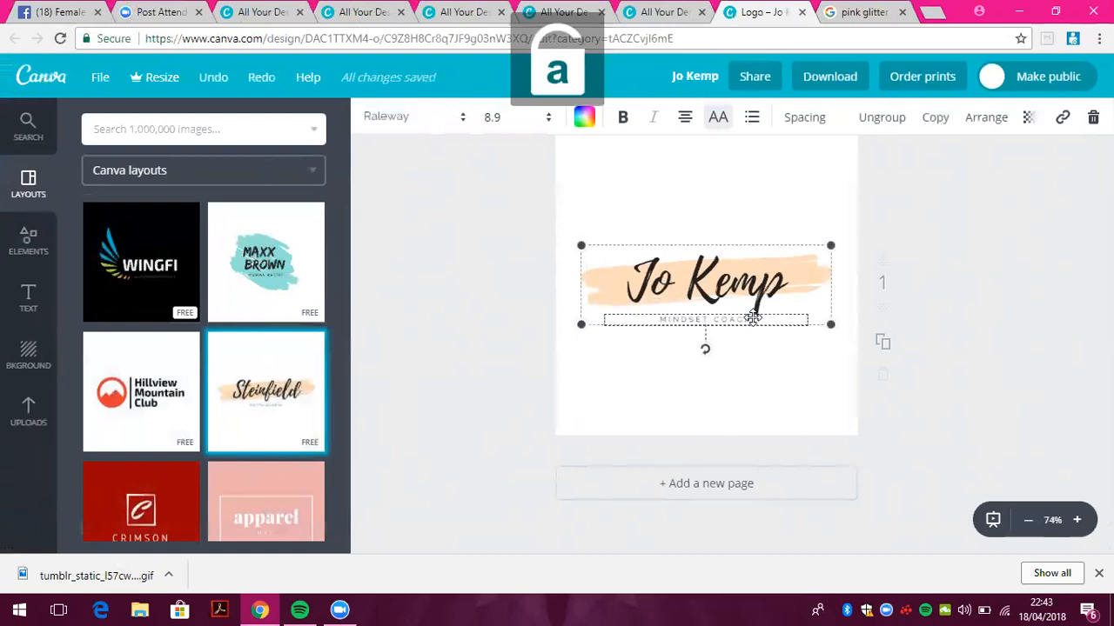
left_click(783, 379)
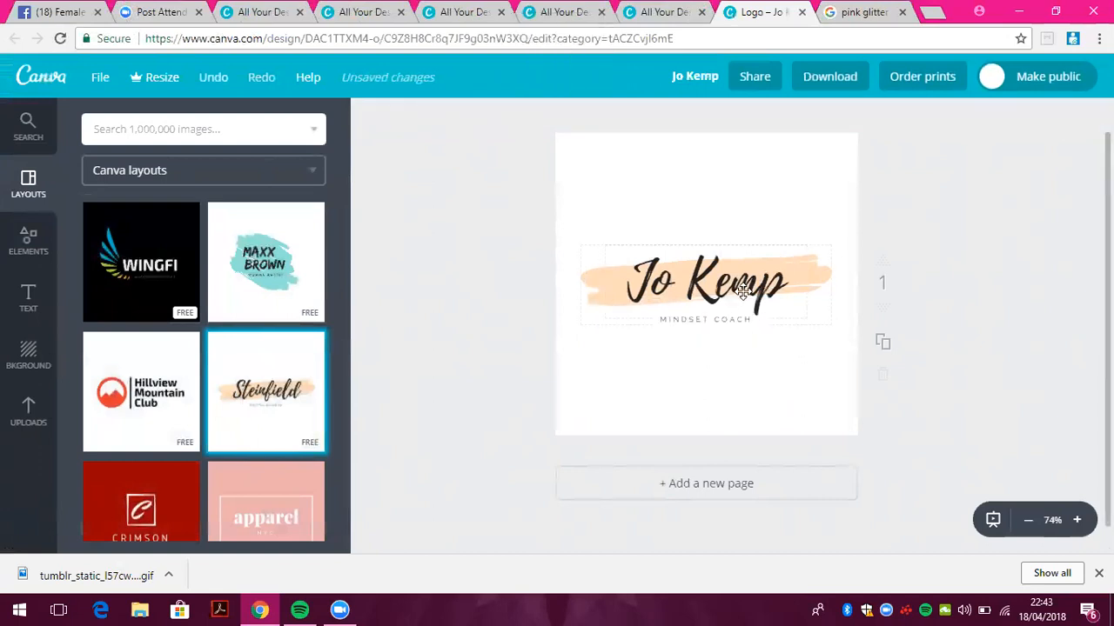
left_click(742, 292)
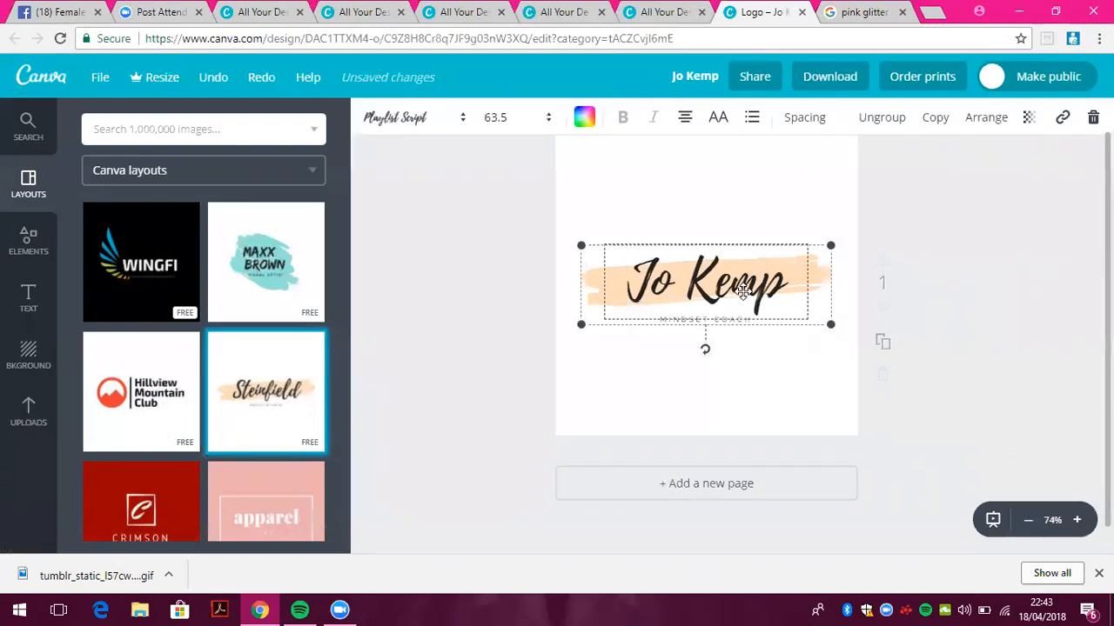
left_click(851, 85)
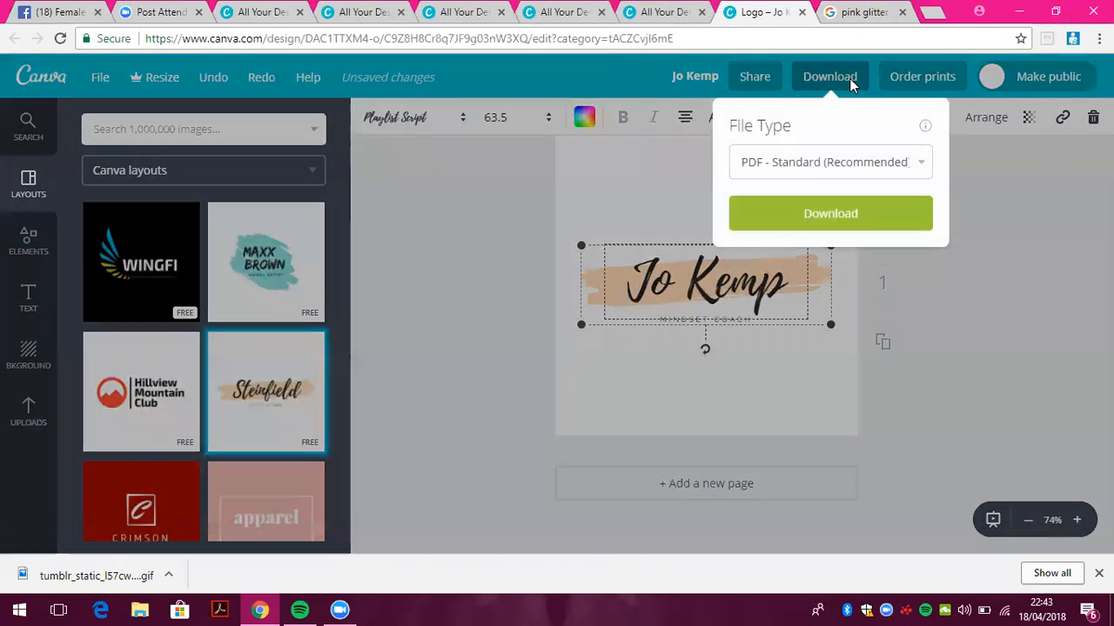
left_click(801, 164)
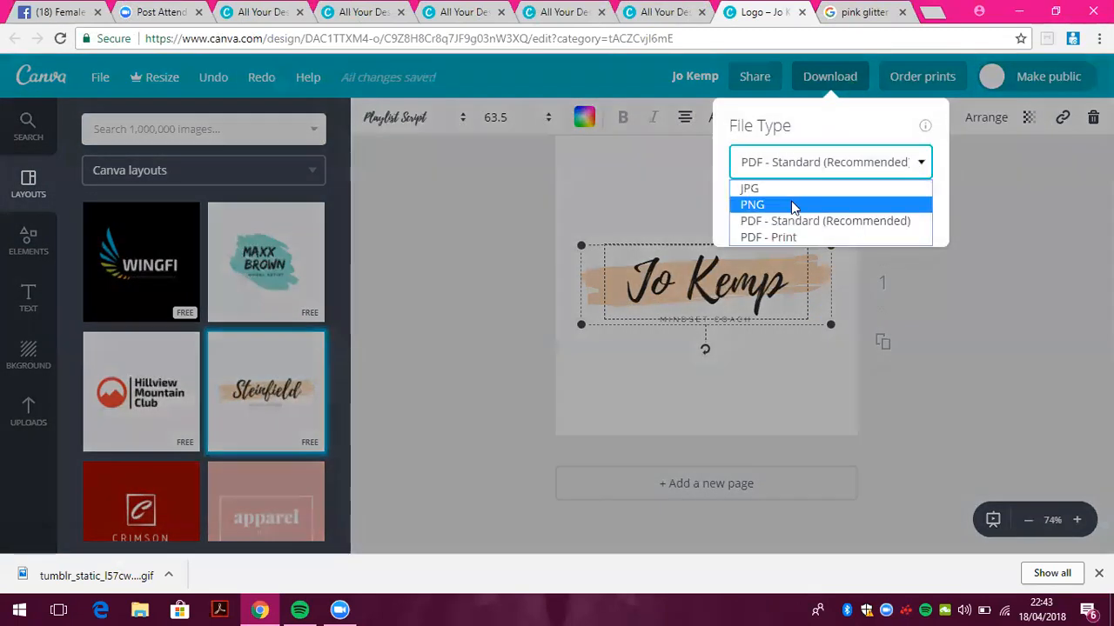
left_click(792, 205)
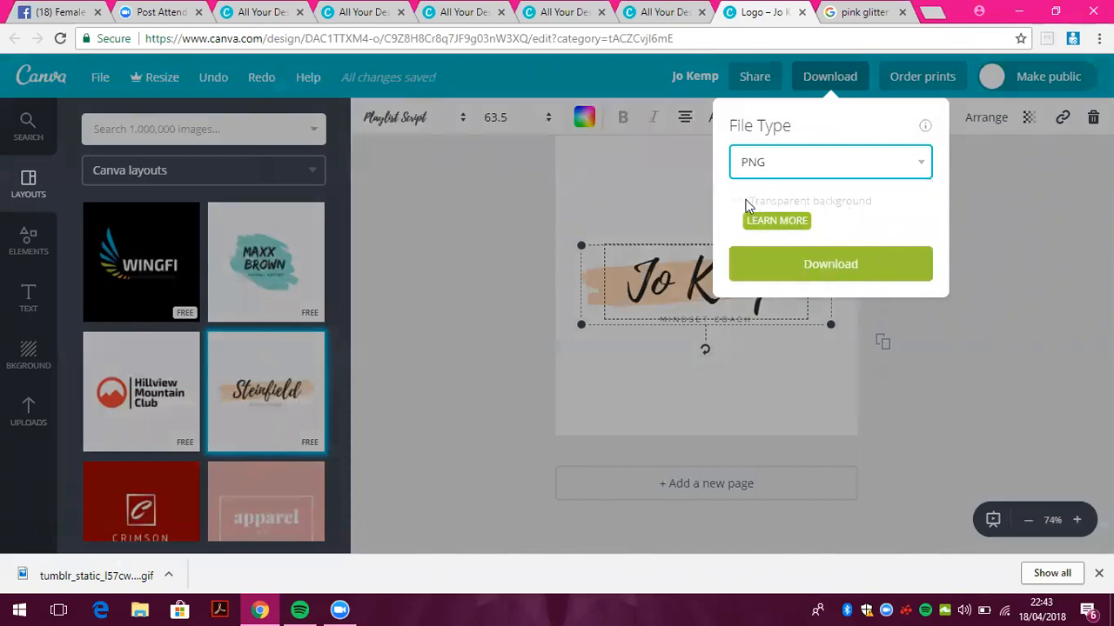
left_click(631, 317)
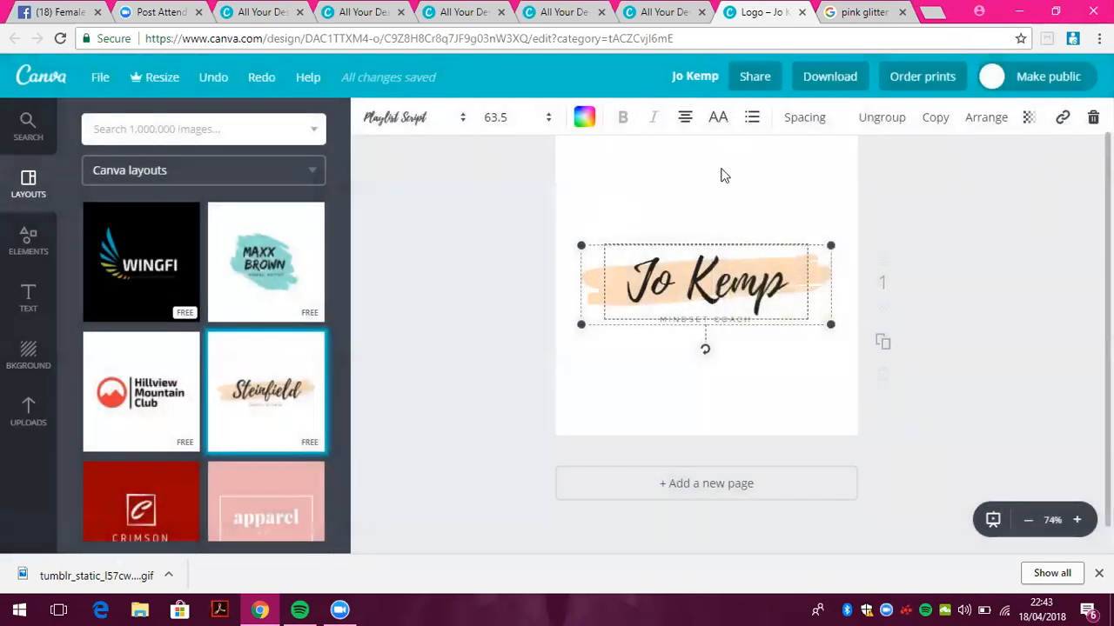
left_click(33, 419)
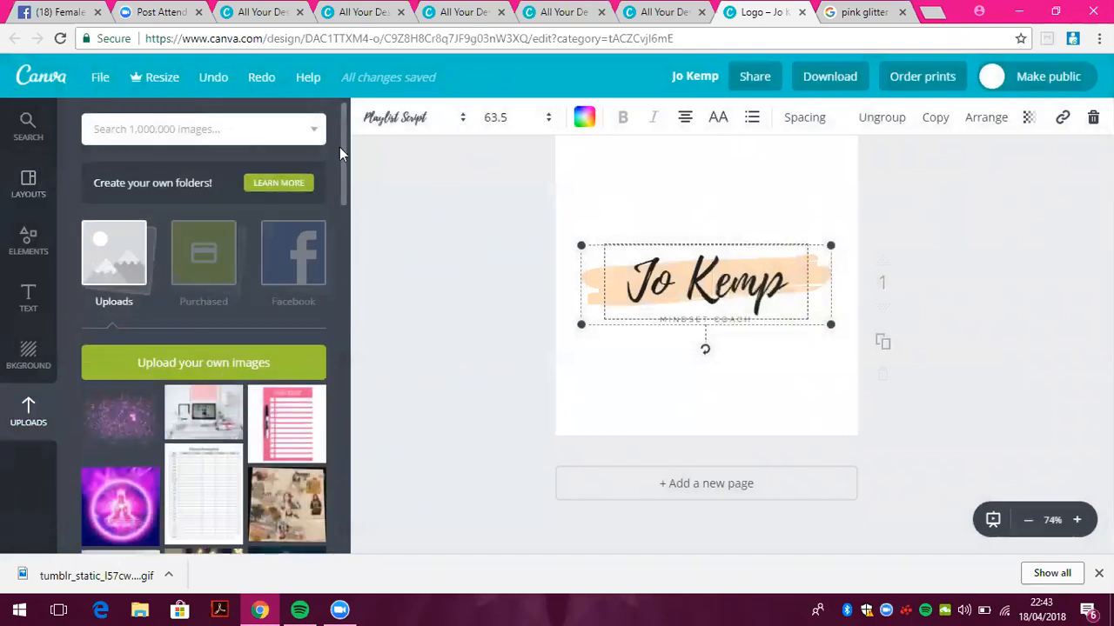
left_click_drag(344, 182, 331, 382)
left_click_drag(120, 247, 728, 227)
left_click_drag(581, 309, 687, 255)
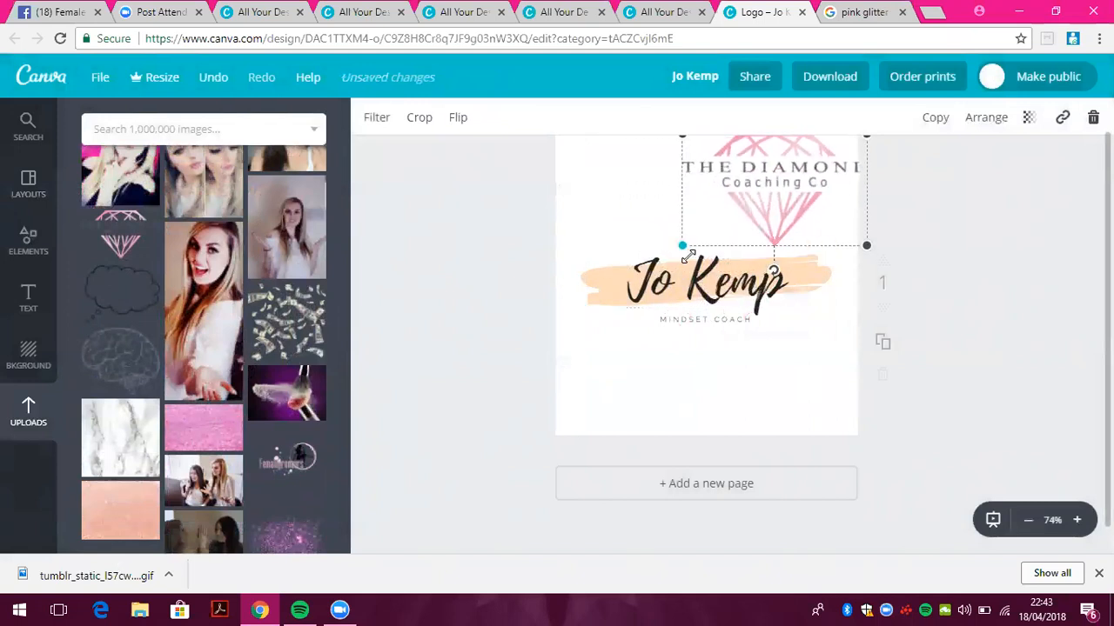
left_click_drag(769, 237, 717, 244)
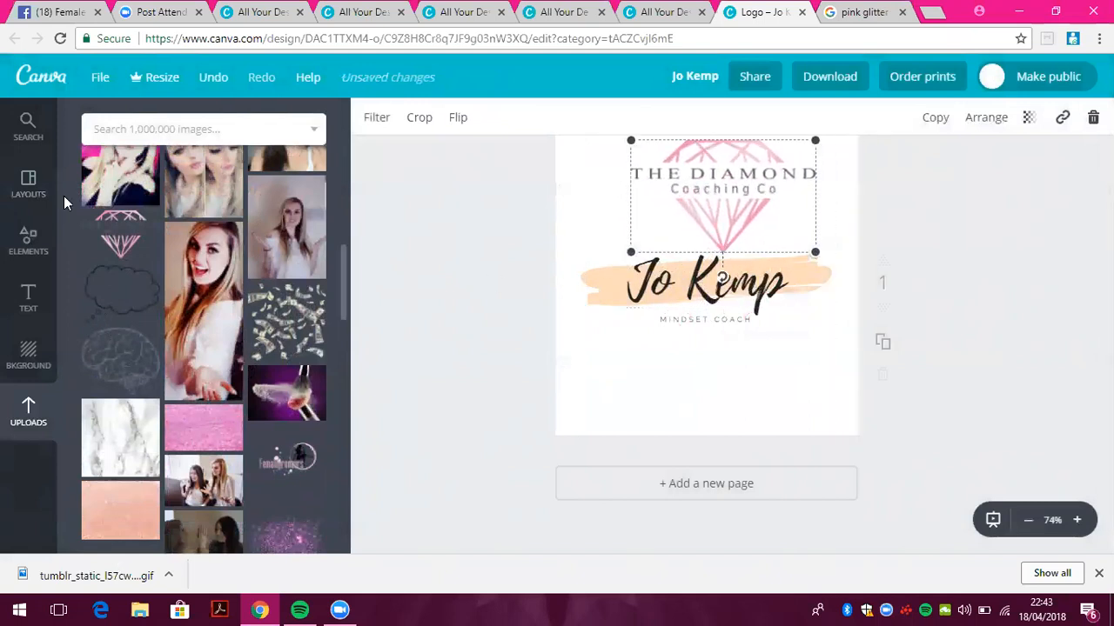
left_click(30, 183)
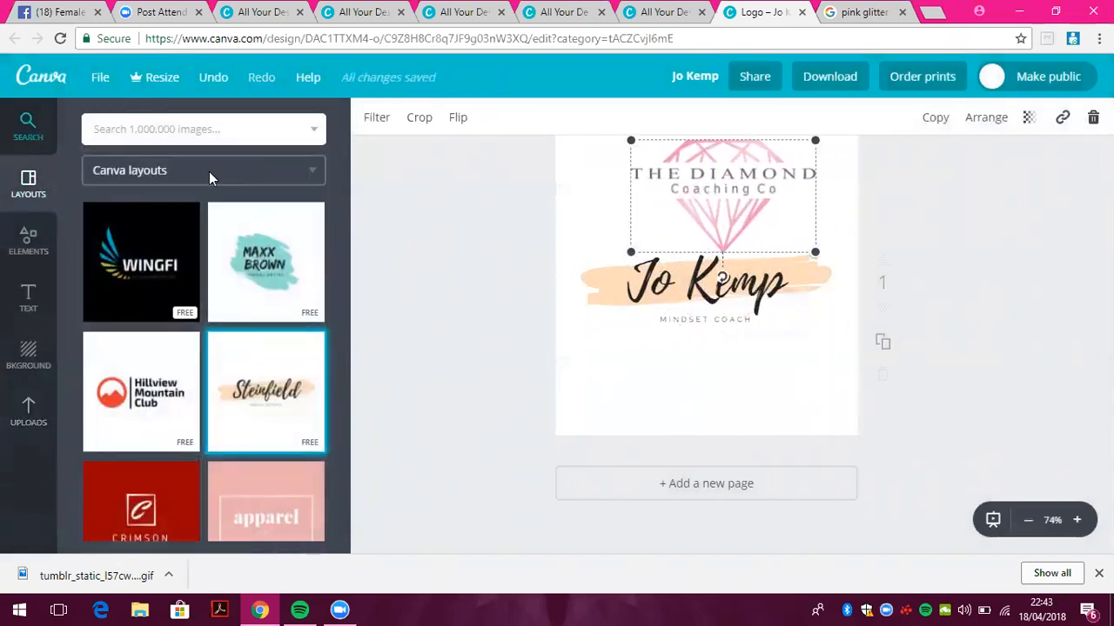
left_click(569, 494)
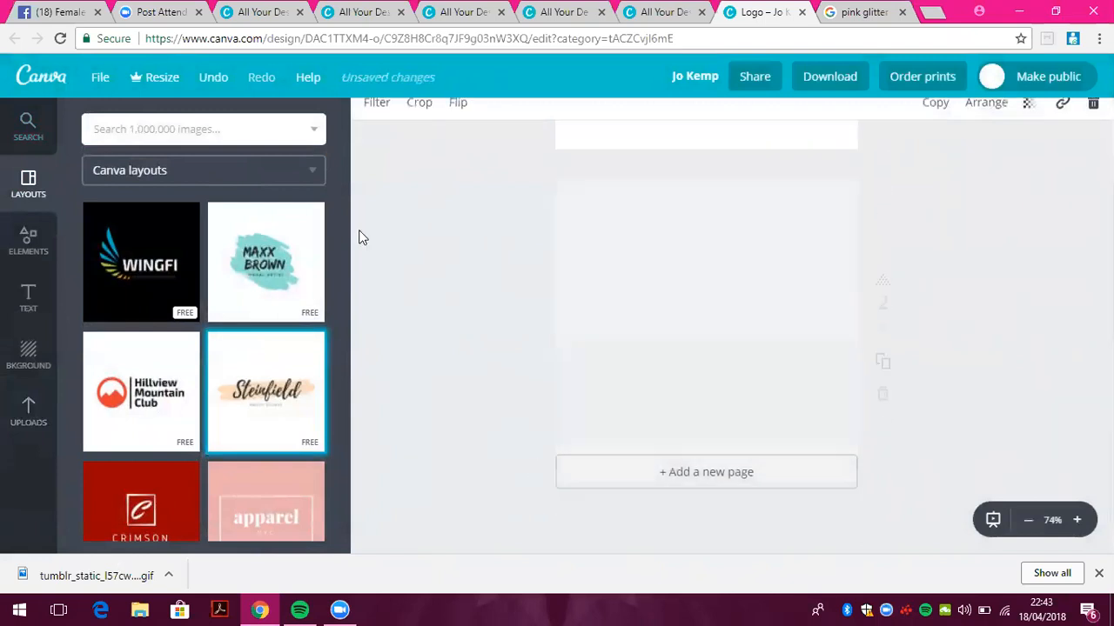
Add the free snowy tree-lined path photo to page 2 and stretch it to cover the page
left_click(27, 146)
left_click(26, 245)
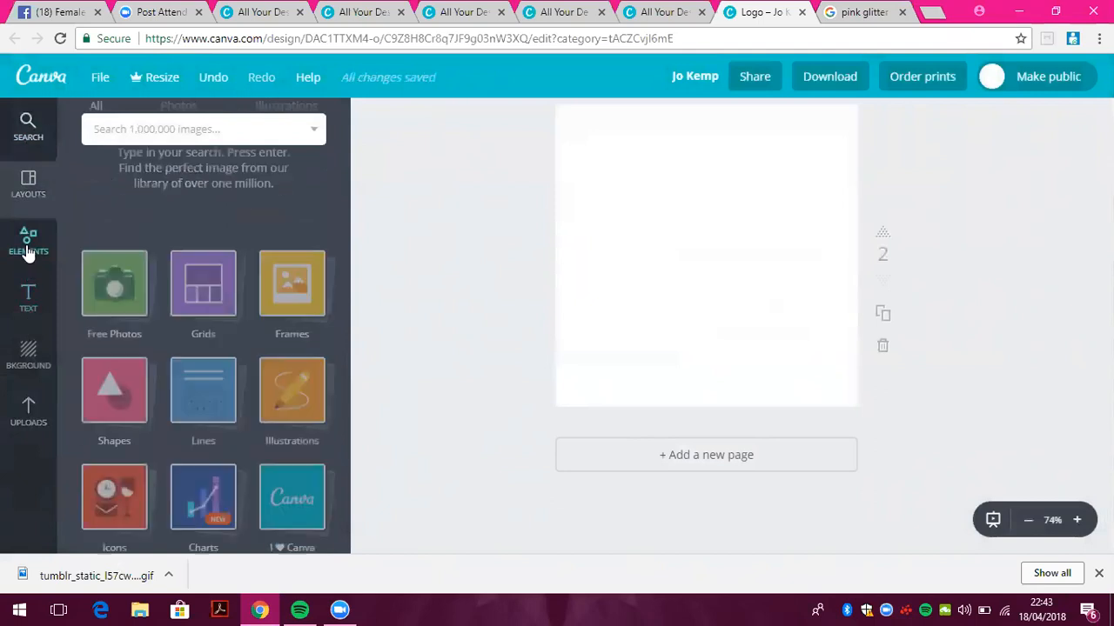
left_click(135, 238)
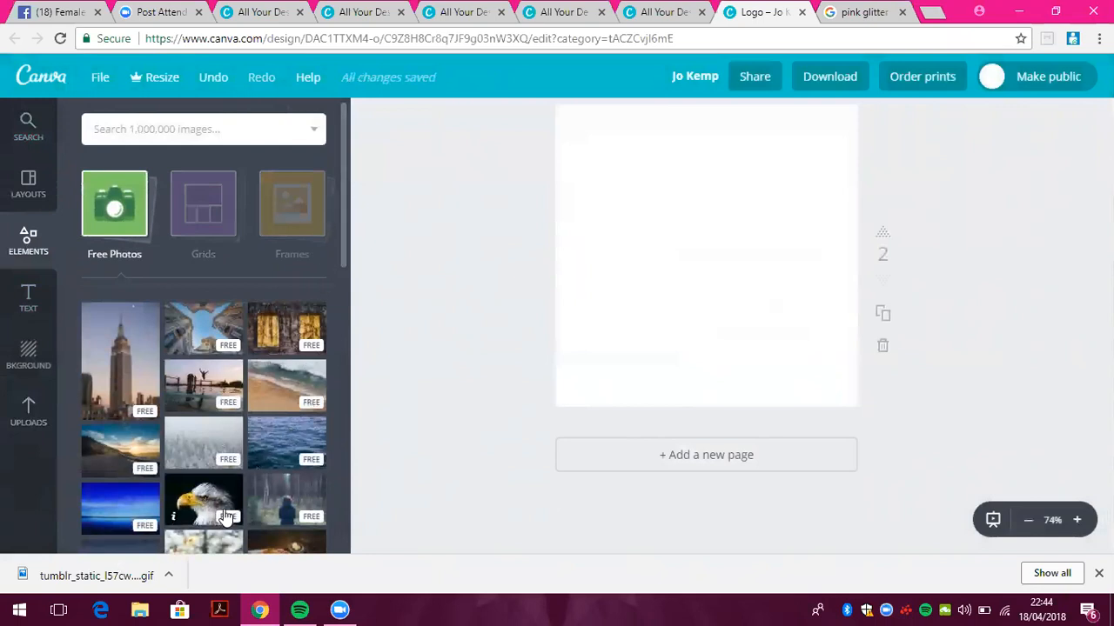
left_click_drag(342, 143, 349, 339)
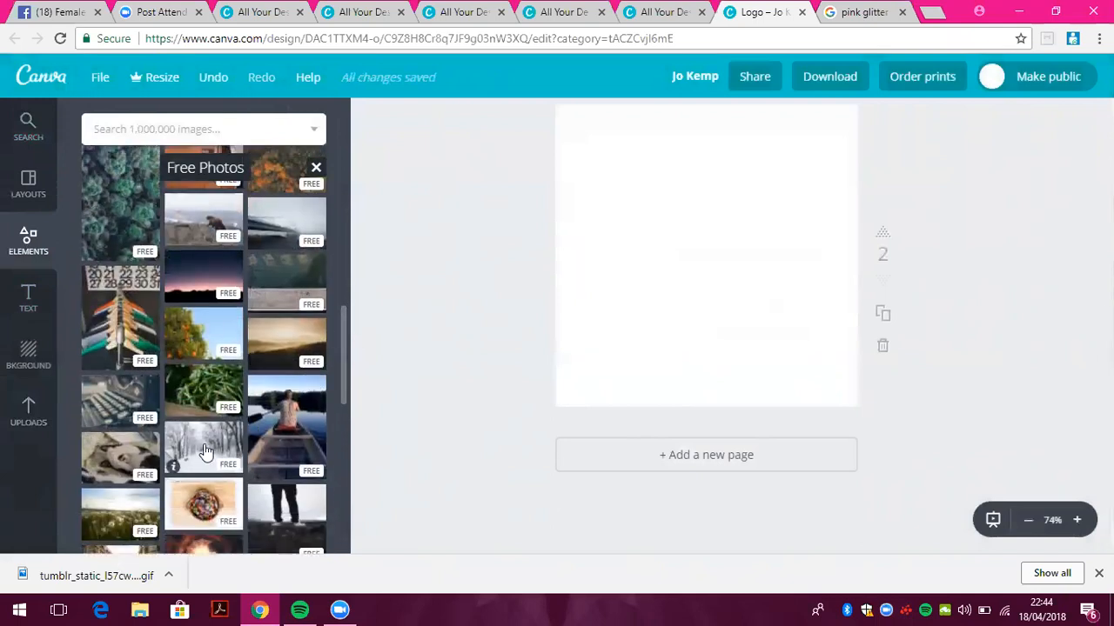
left_click(178, 459)
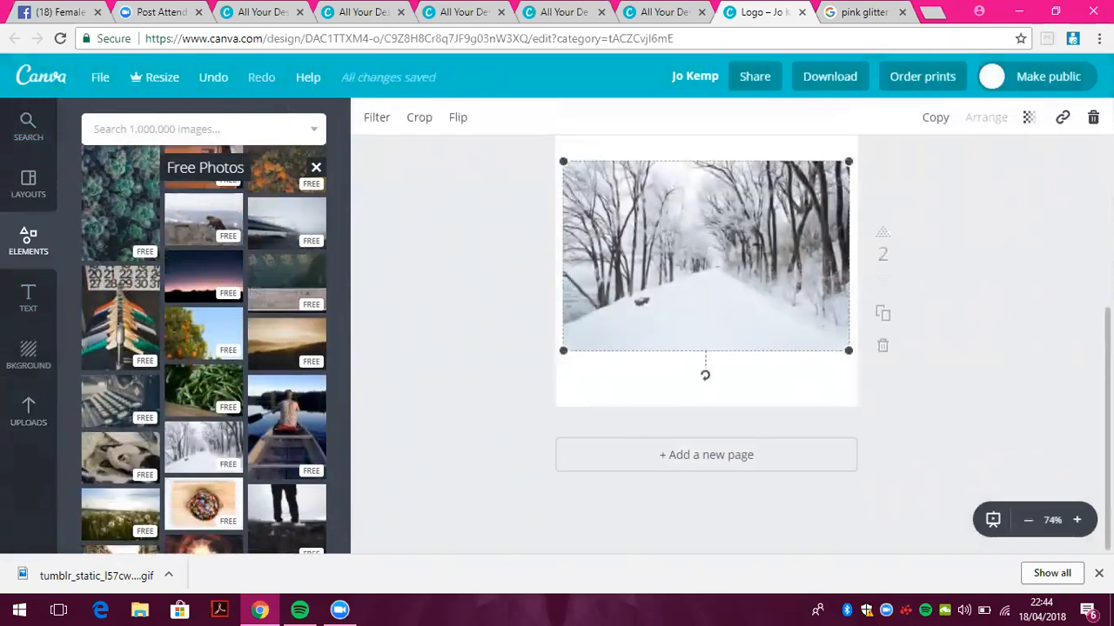
scroll(678, 301, "up", 2)
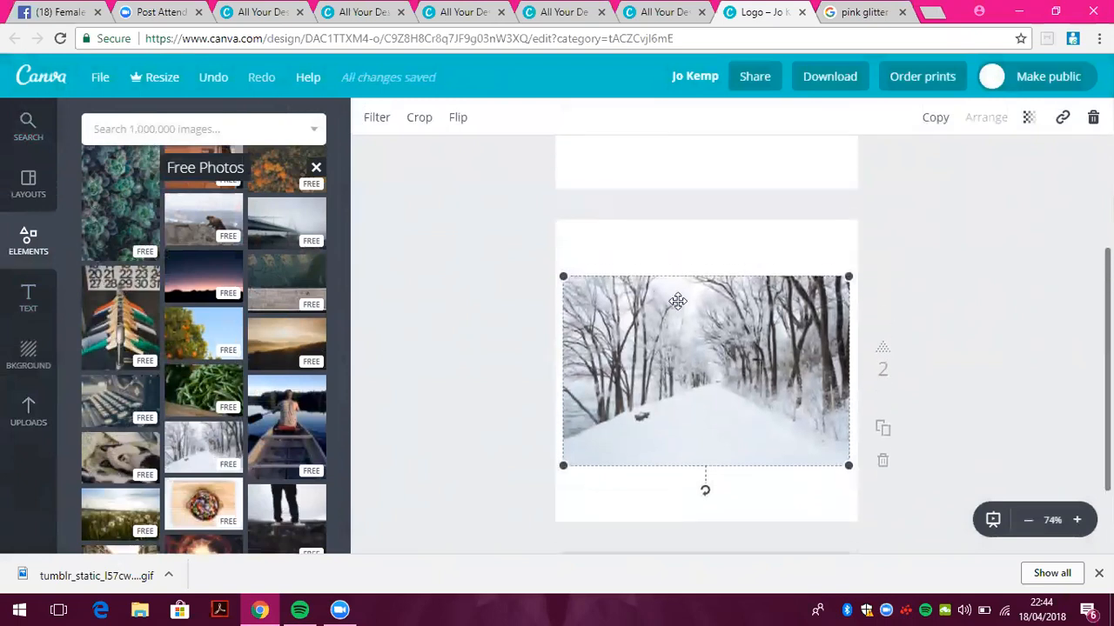
left_click_drag(560, 271, 464, 218)
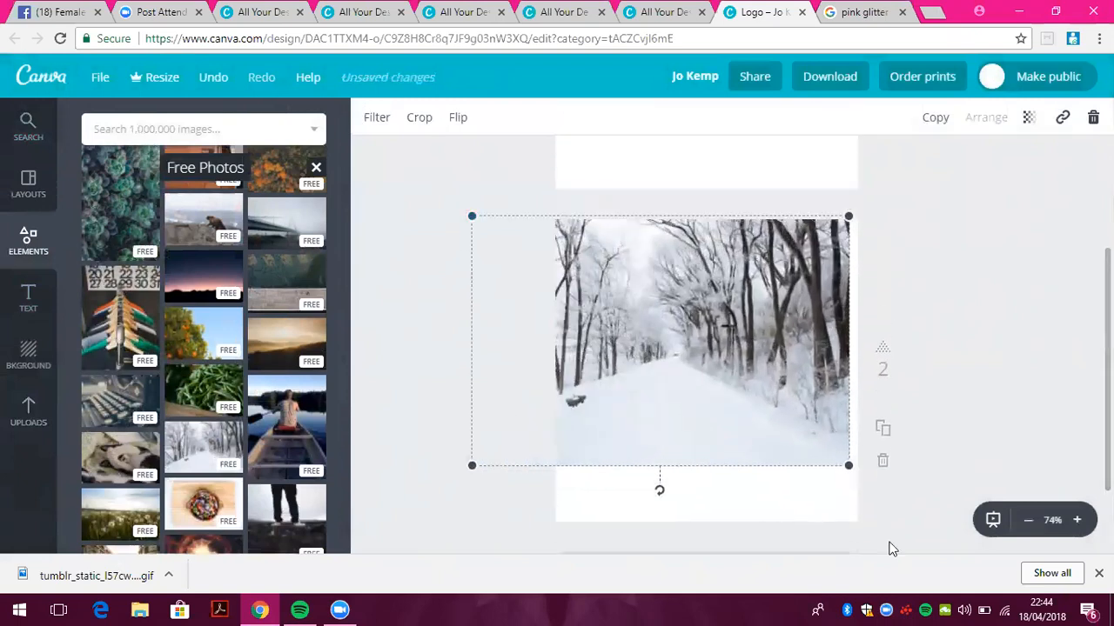
left_click_drag(849, 464, 970, 546)
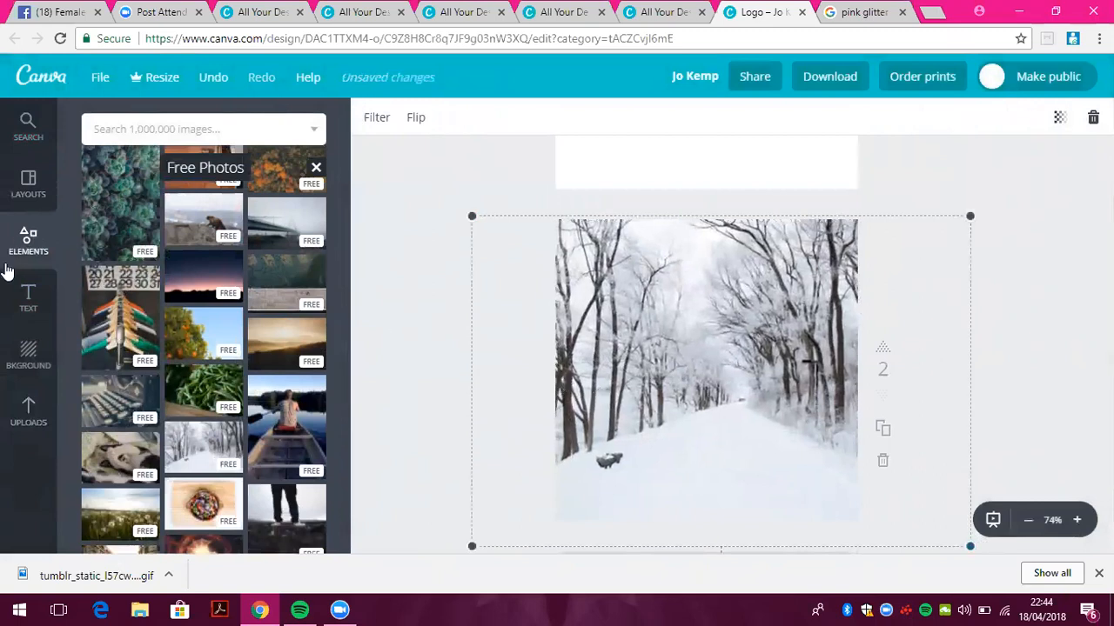
left_click(27, 296)
Add a heading reading 'Winter wonderland' and drag it up near the top of the photo
left_click(222, 233)
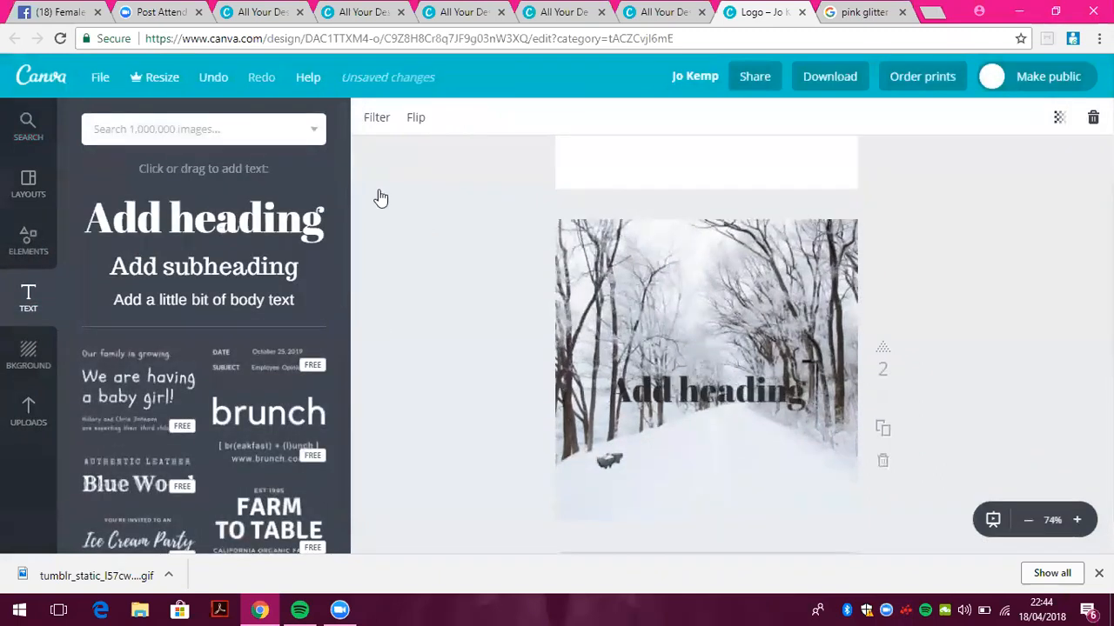
double_click(787, 396)
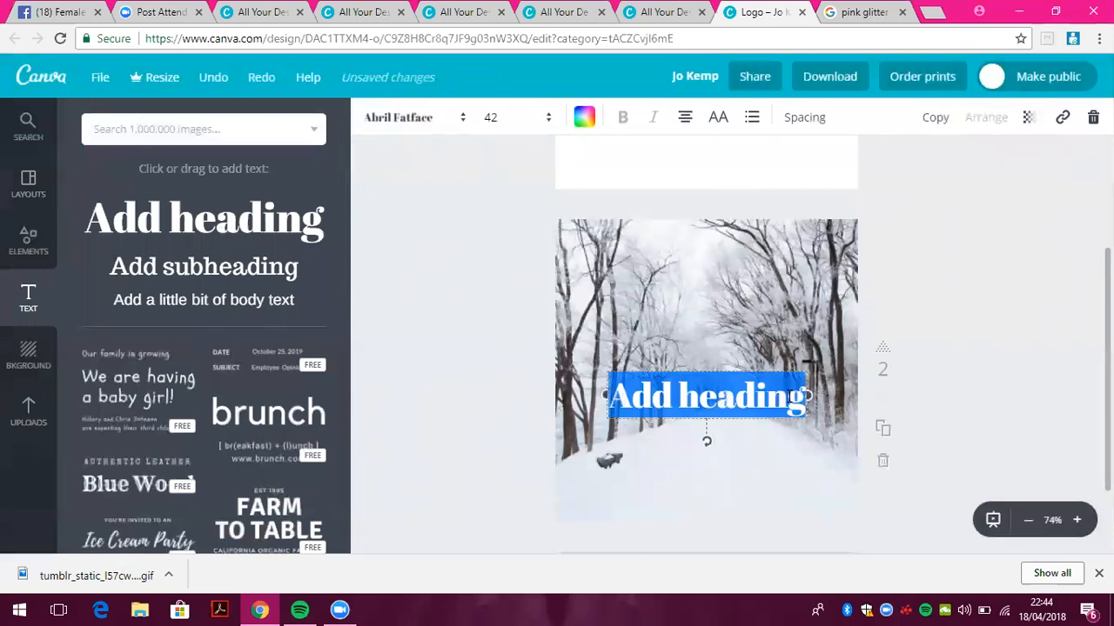
type("Winter wonder")
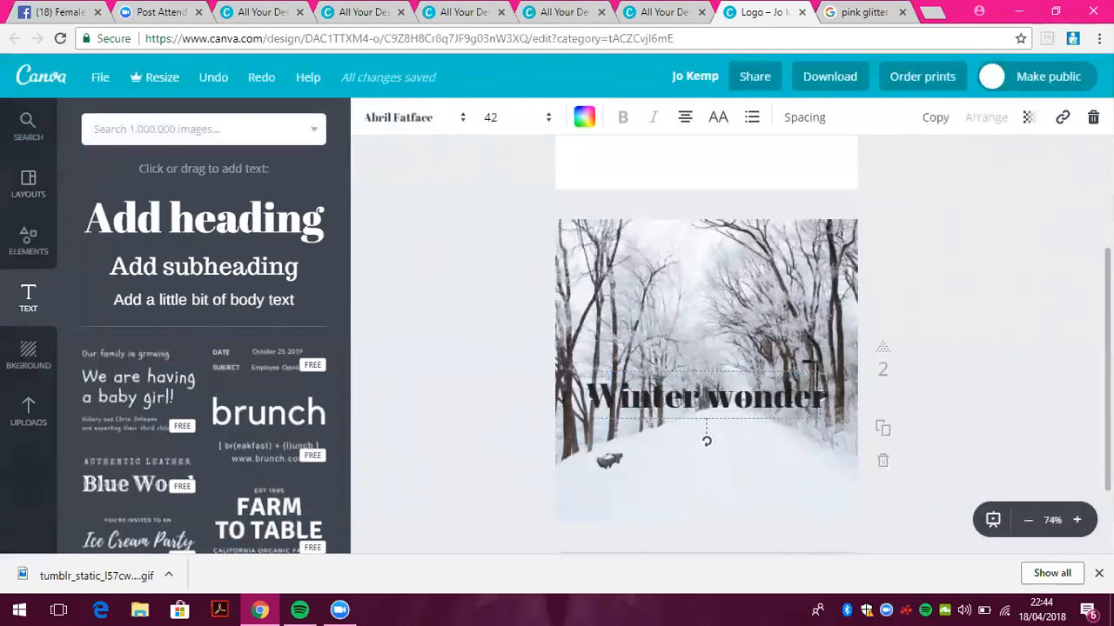
type("land")
left_click_drag(752, 365, 753, 246)
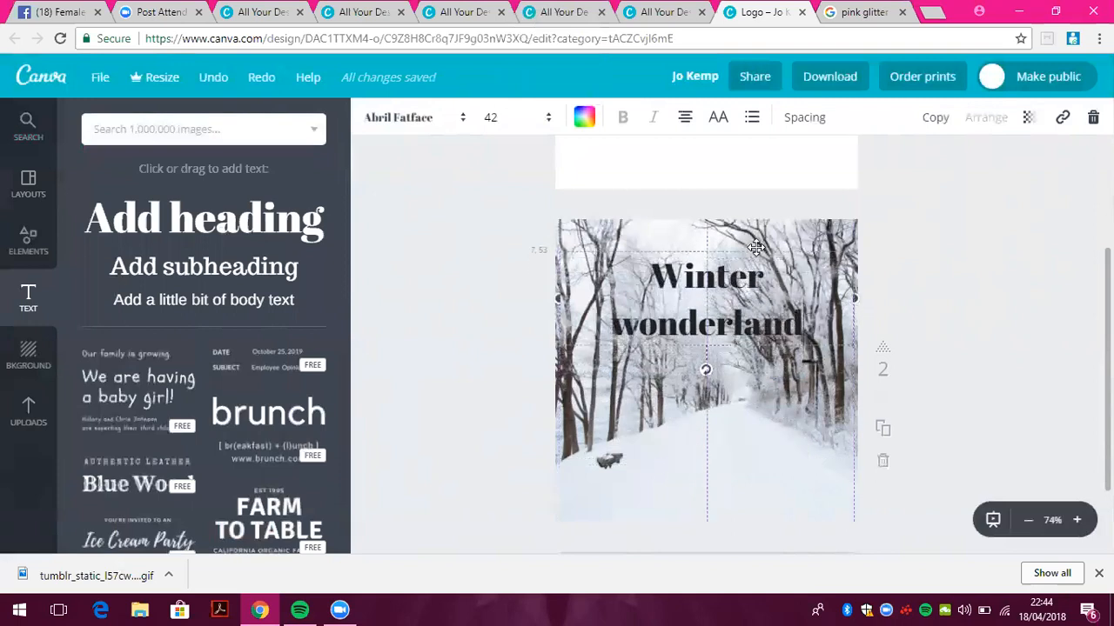
left_click(463, 389)
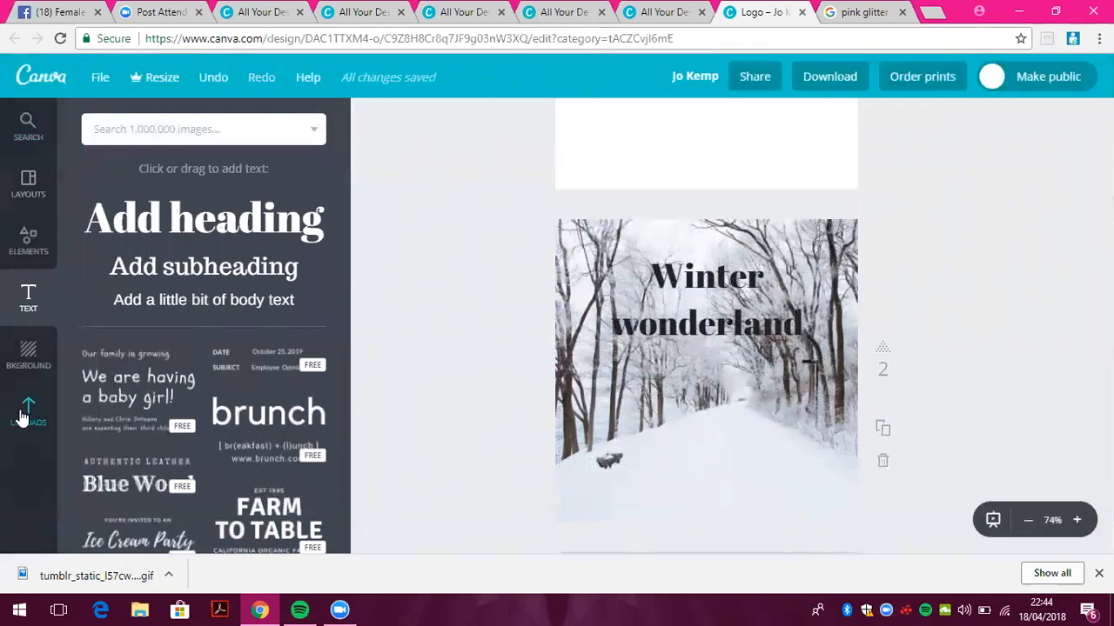
left_click(25, 261)
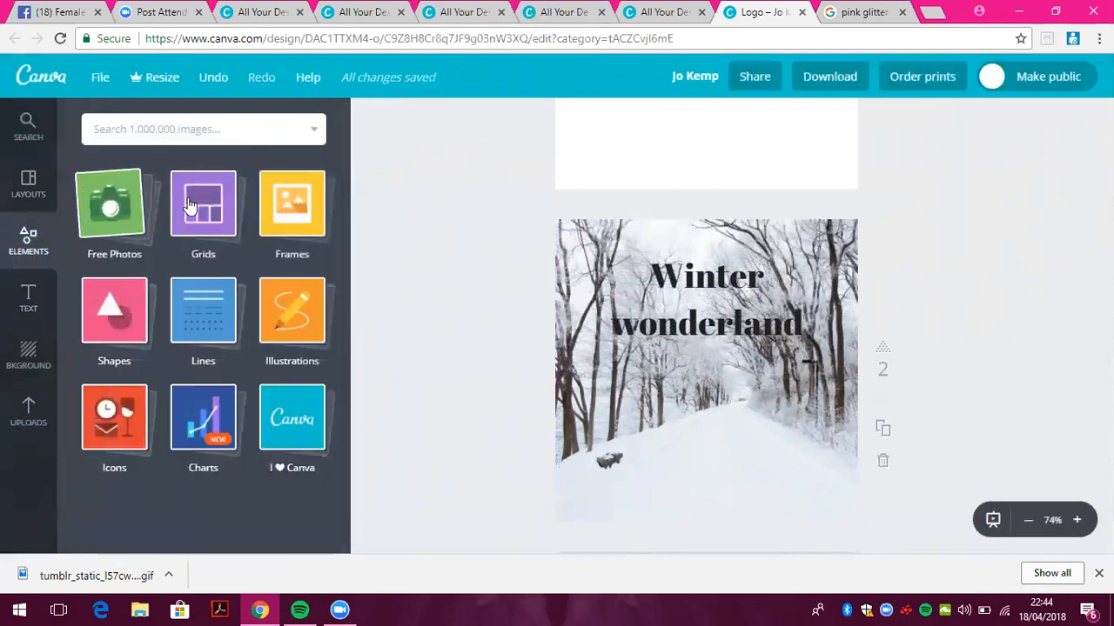
Add a single-photo grid and resize it into a wide, short banner
left_click(188, 228)
left_click(145, 313)
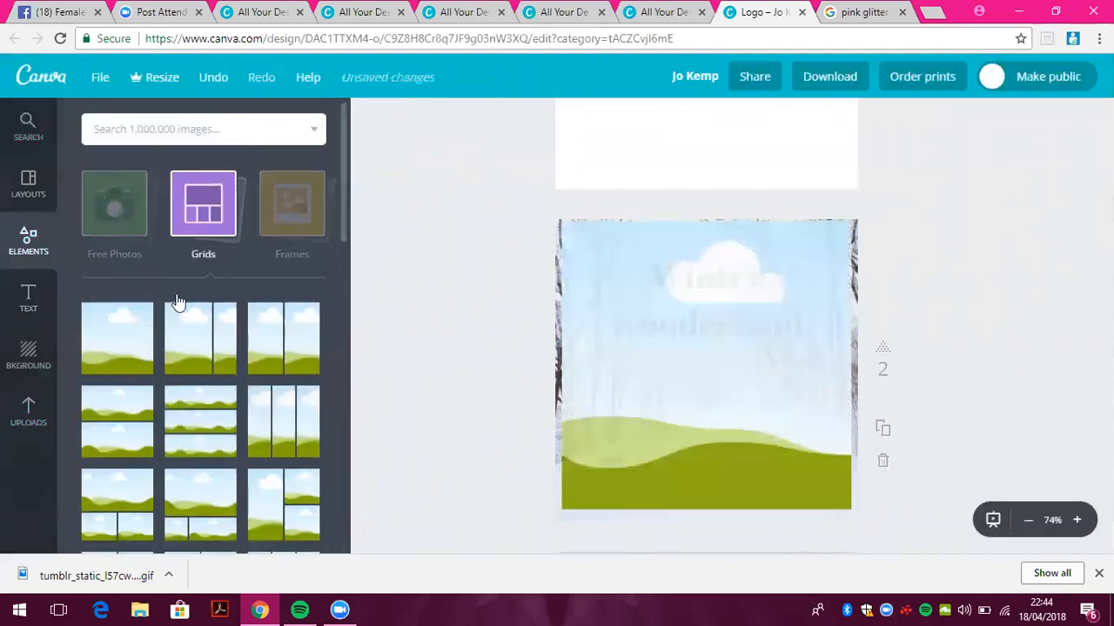
left_click(639, 444)
left_click_drag(556, 521, 688, 312)
mouse_move(833, 358)
left_mouse_down()
mouse_move(795, 357)
mouse_move(823, 363)
left_mouse_up()
left_click_drag(822, 238, 824, 254)
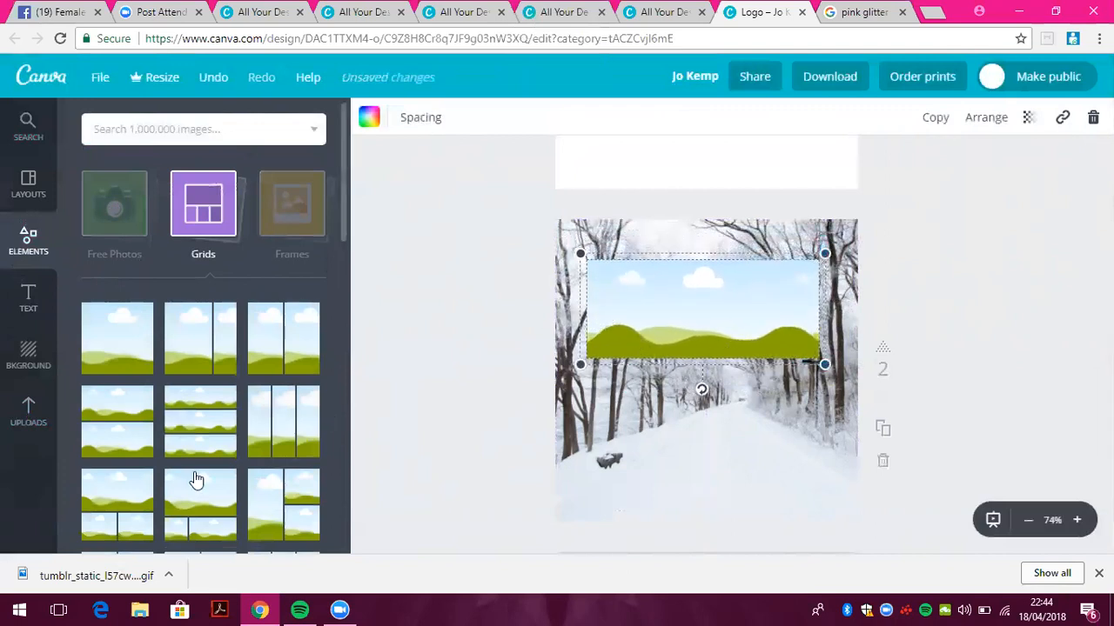
Fill the banner with the plain white image from Uploads
left_click(29, 412)
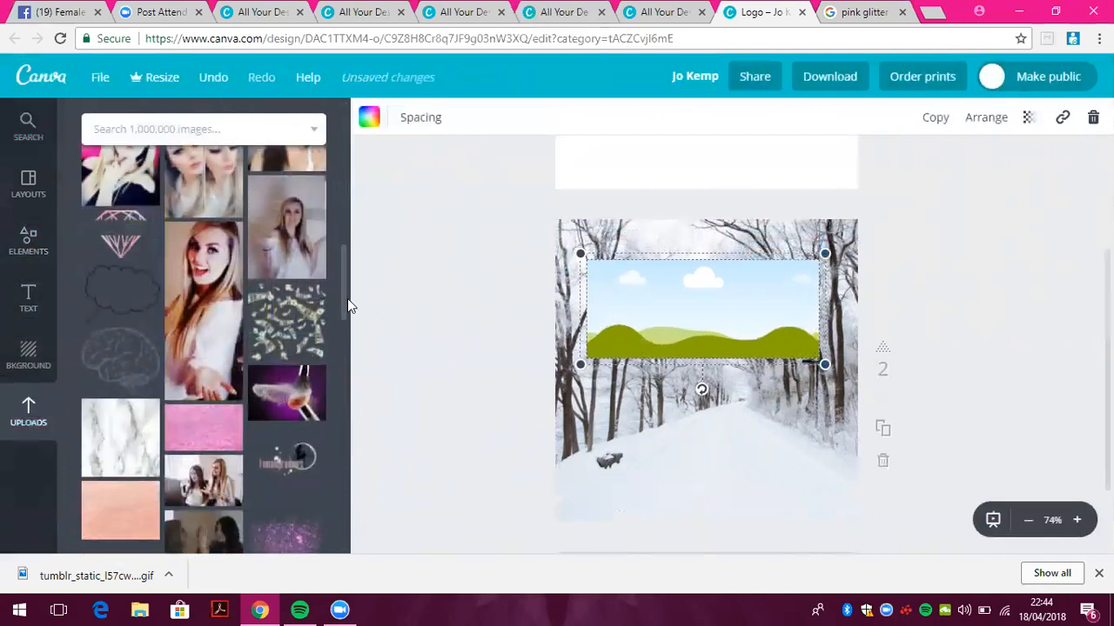
left_click_drag(346, 273, 334, 418)
left_click(228, 160)
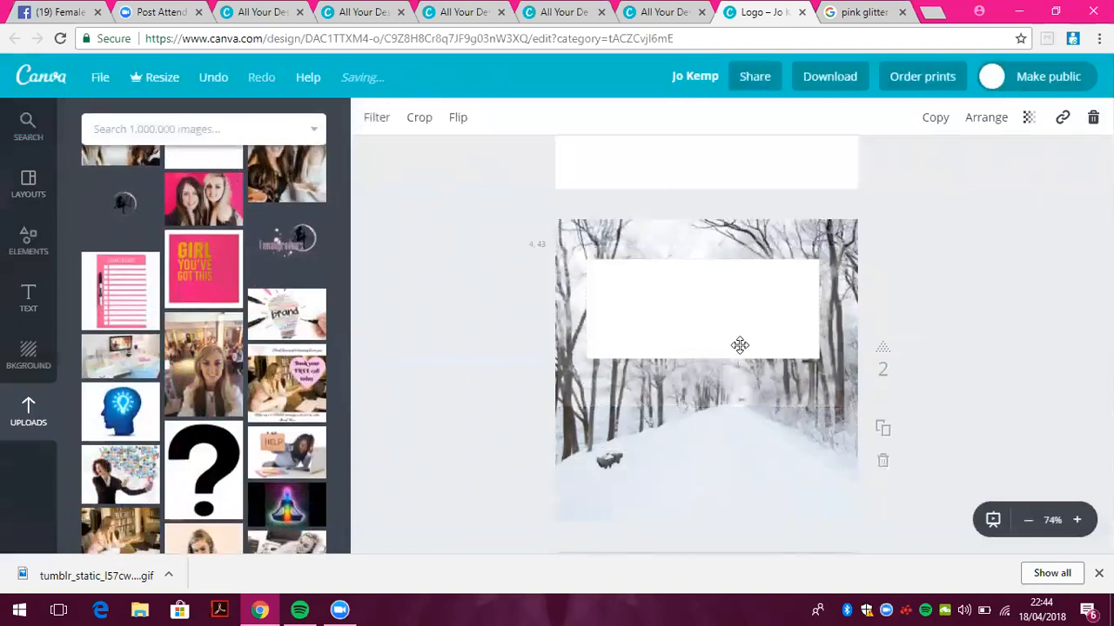
Send the white box back behind the 'Winter wonderland' heading and nudge the heading into place
left_click(983, 122)
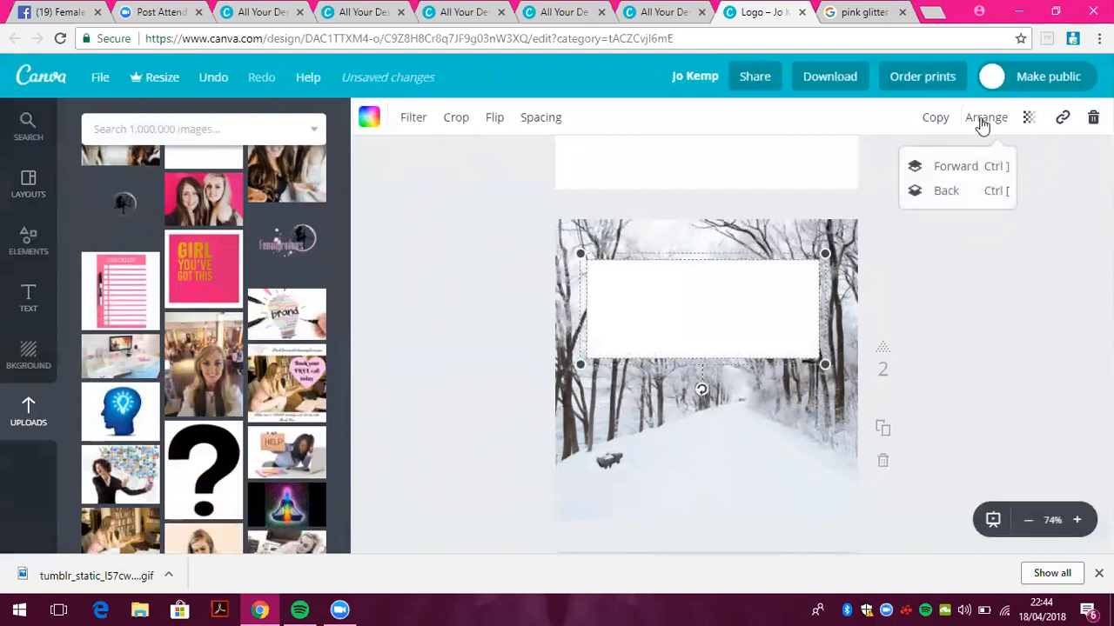
left_click(949, 198)
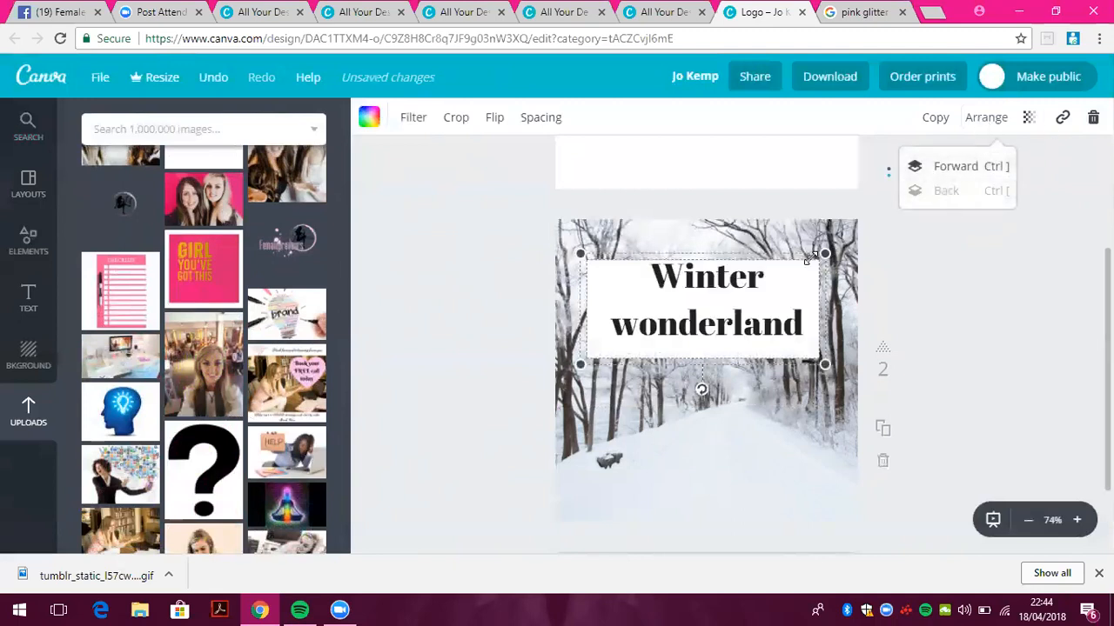
left_click_drag(791, 271, 791, 285)
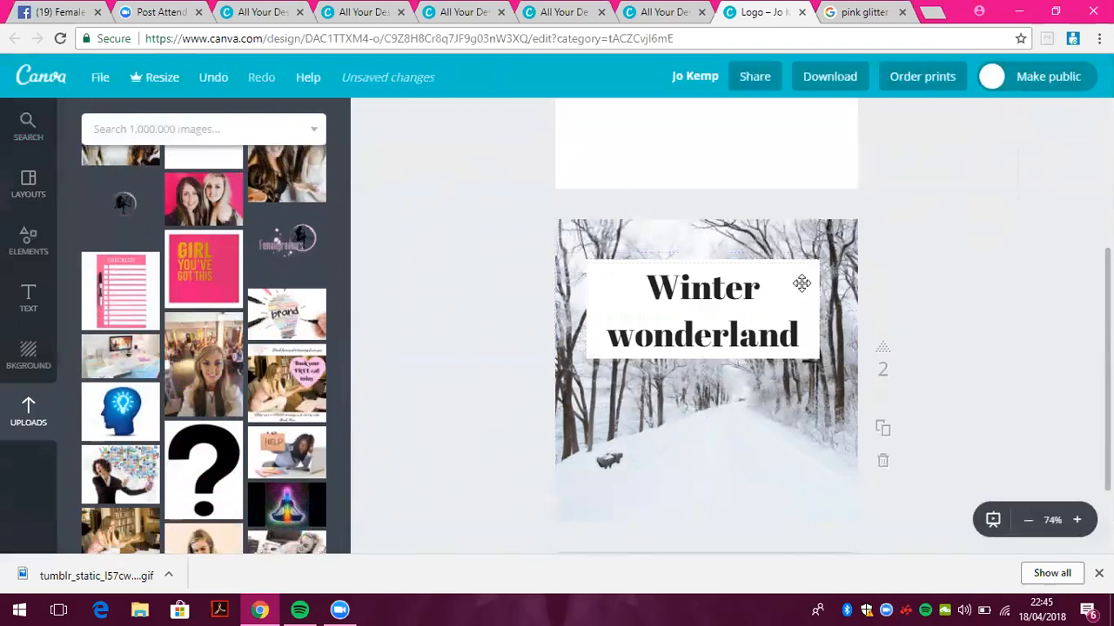
left_click(799, 274)
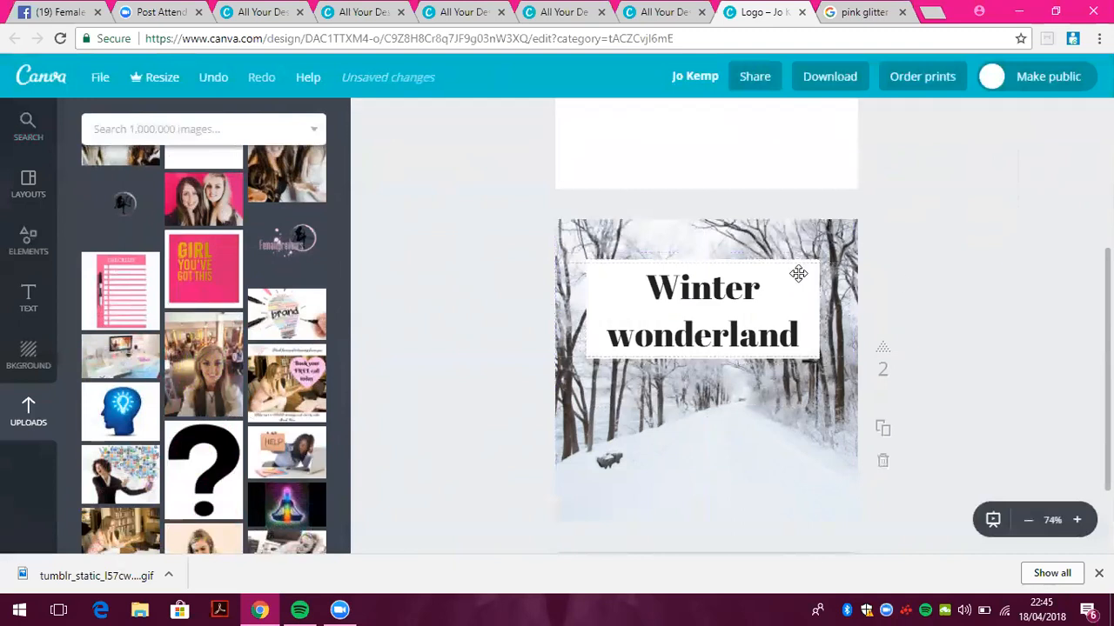
left_click(803, 272)
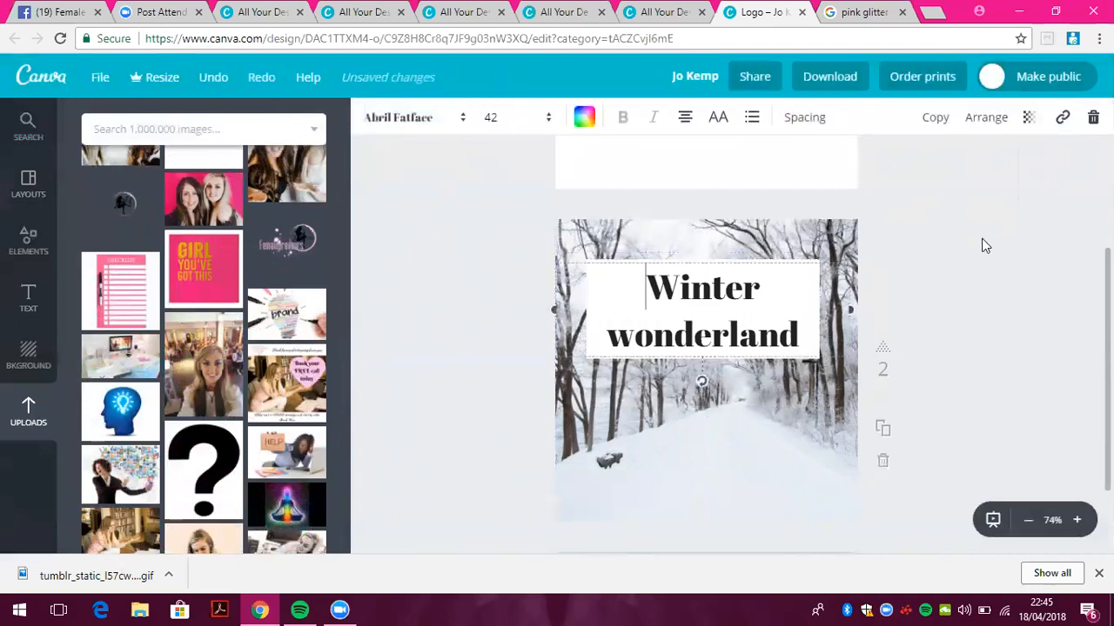
left_click(938, 245)
Re-centre the white box behind the heading and set its transparency to 46
left_click_drag(777, 254, 786, 262)
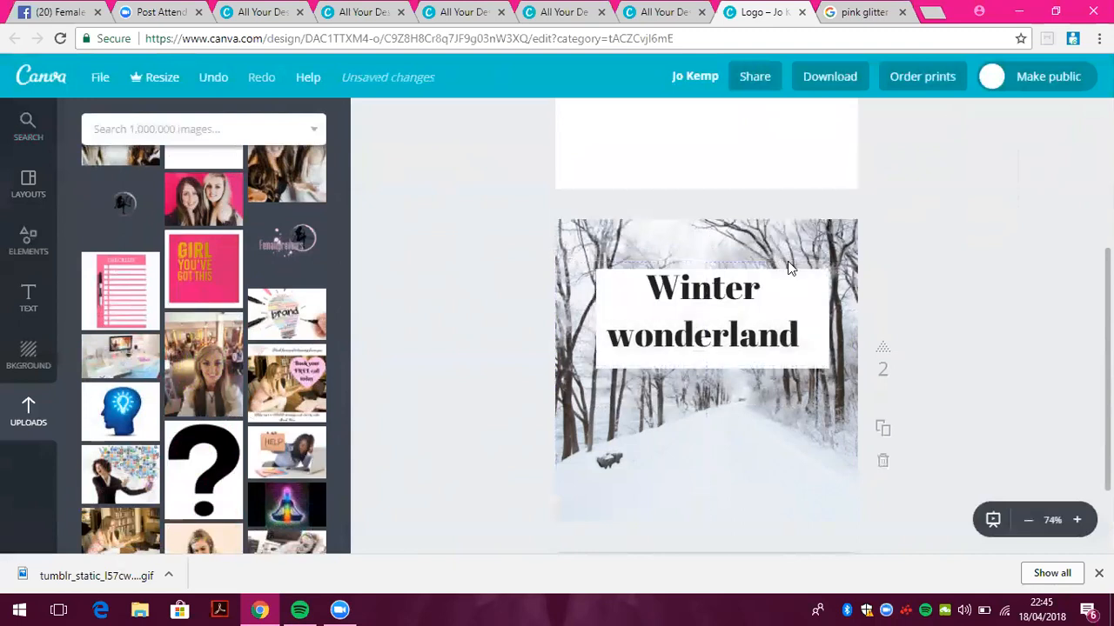
left_click(788, 264)
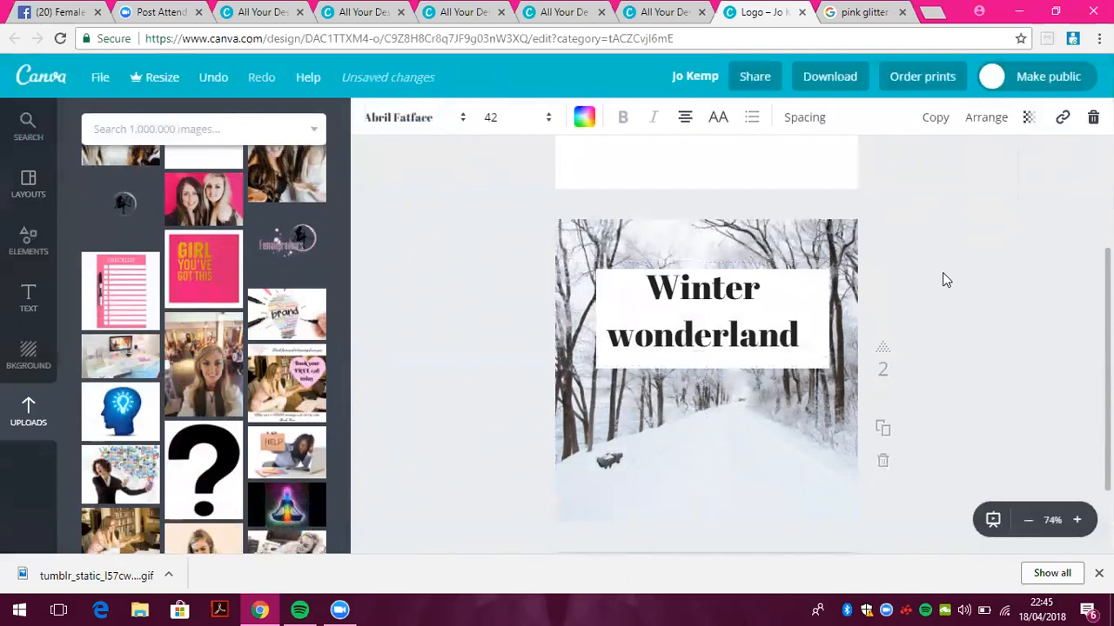
left_click_drag(636, 362, 631, 353)
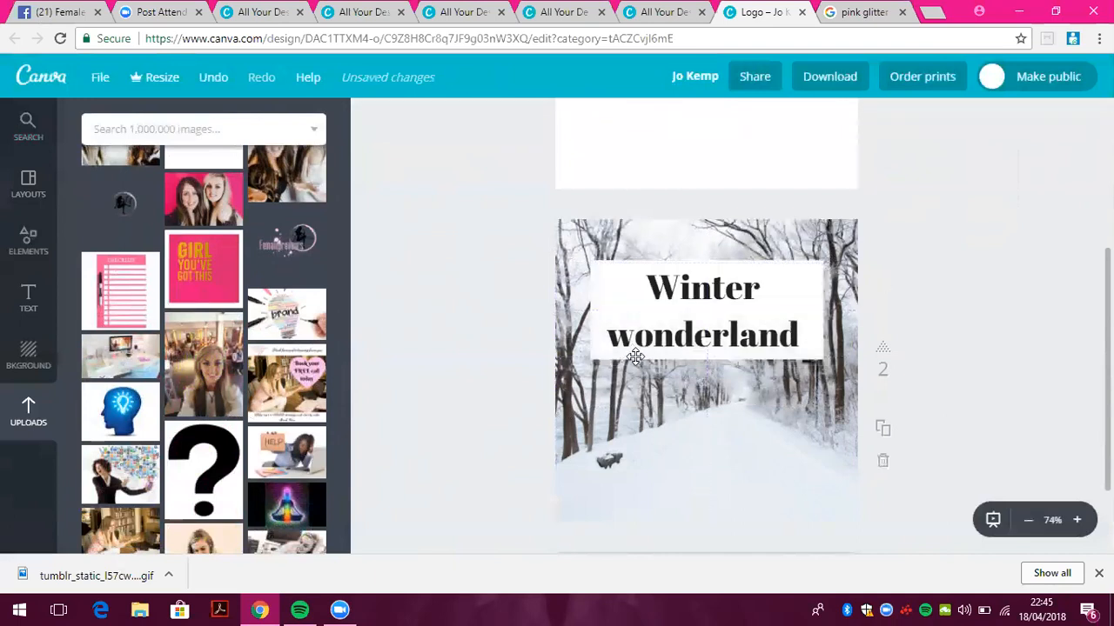
left_click(801, 275)
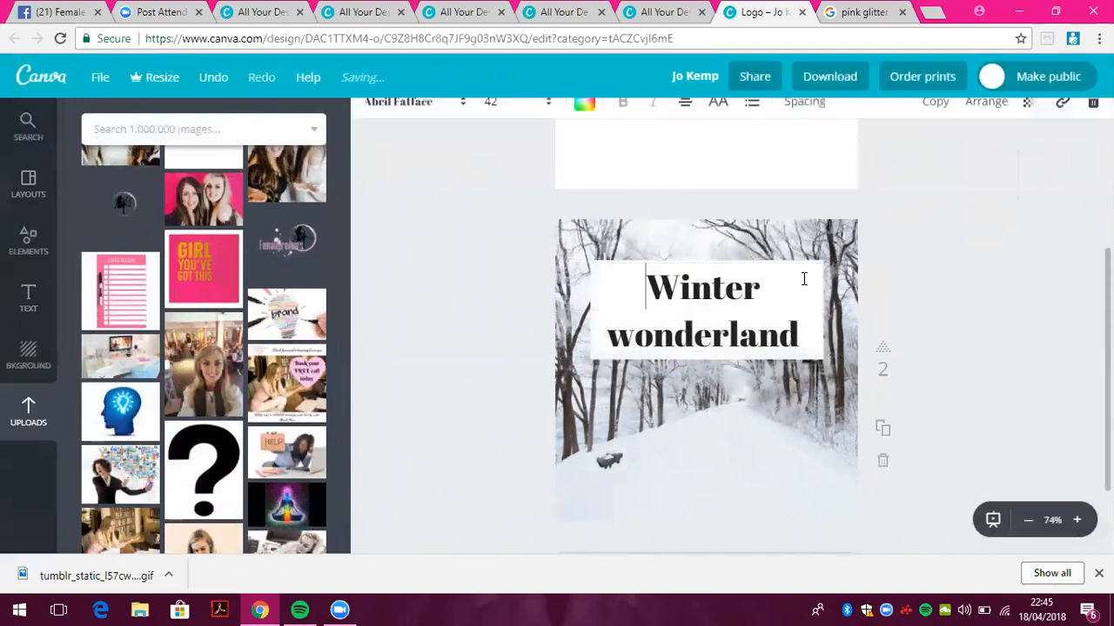
left_click(944, 278)
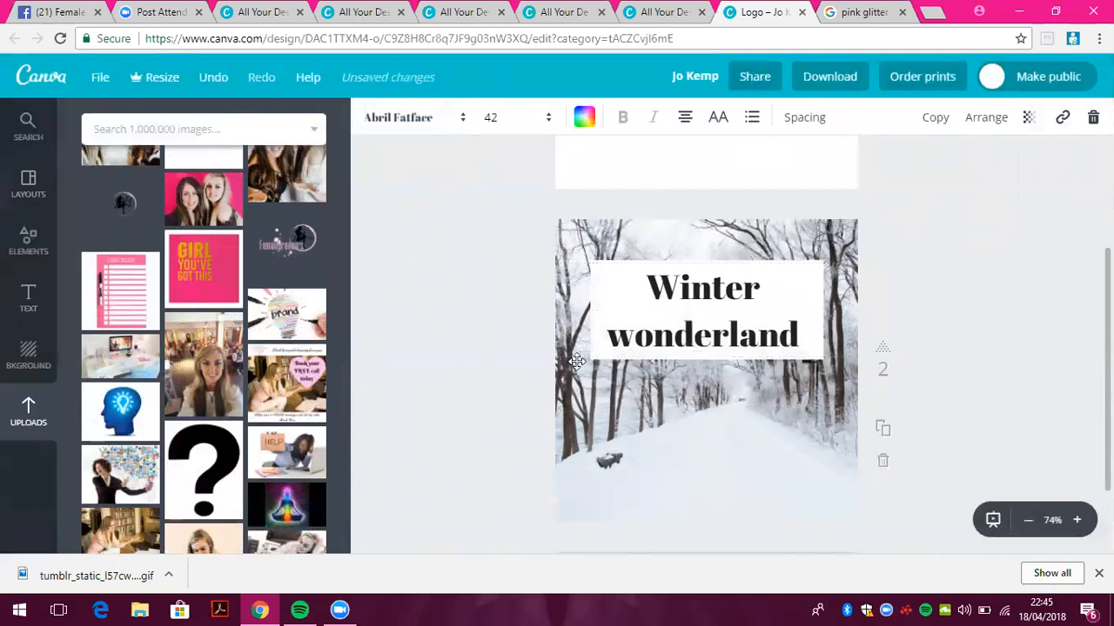
left_click(598, 355)
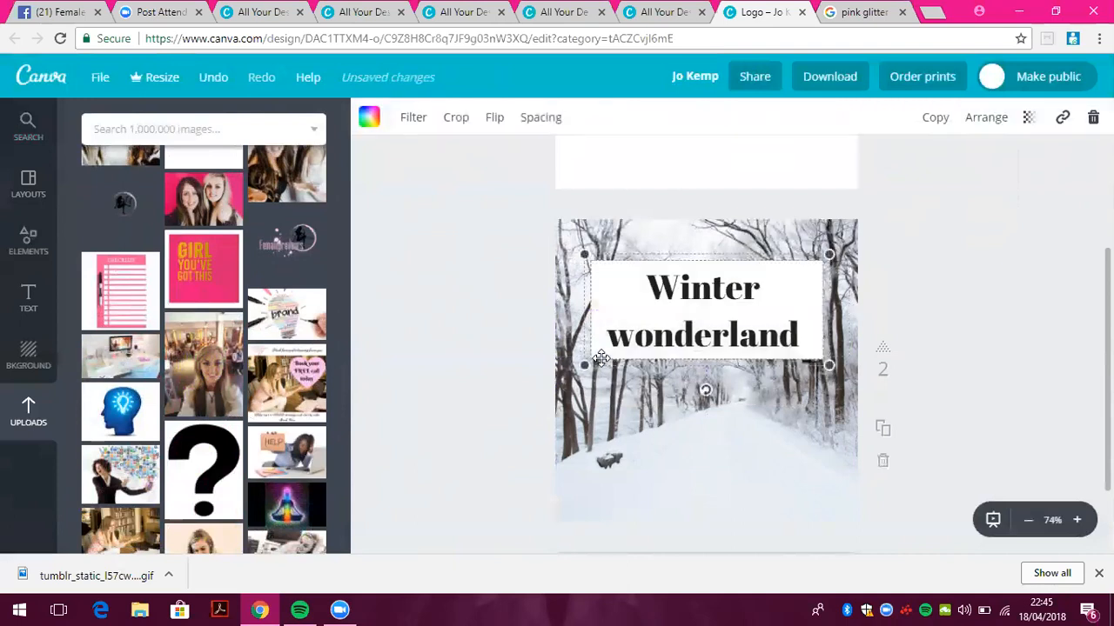
left_click(1028, 117)
left_click_drag(1005, 165, 944, 183)
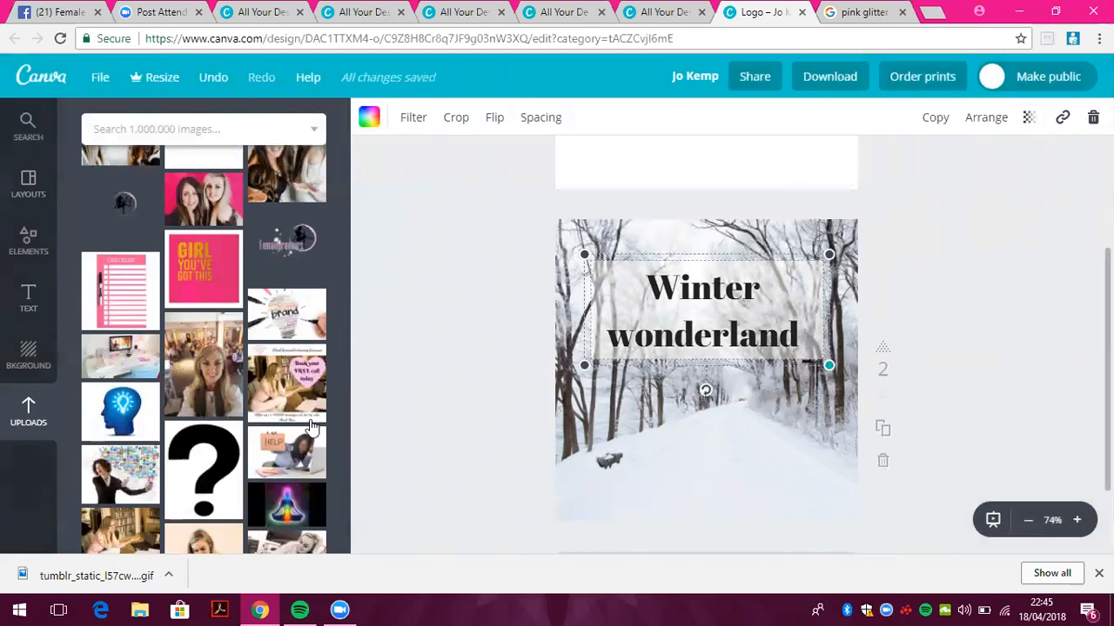
Place the Femalepreneurs Academy logo from Uploads centred below the Winter wonderland heading
left_click_drag(285, 242, 754, 485)
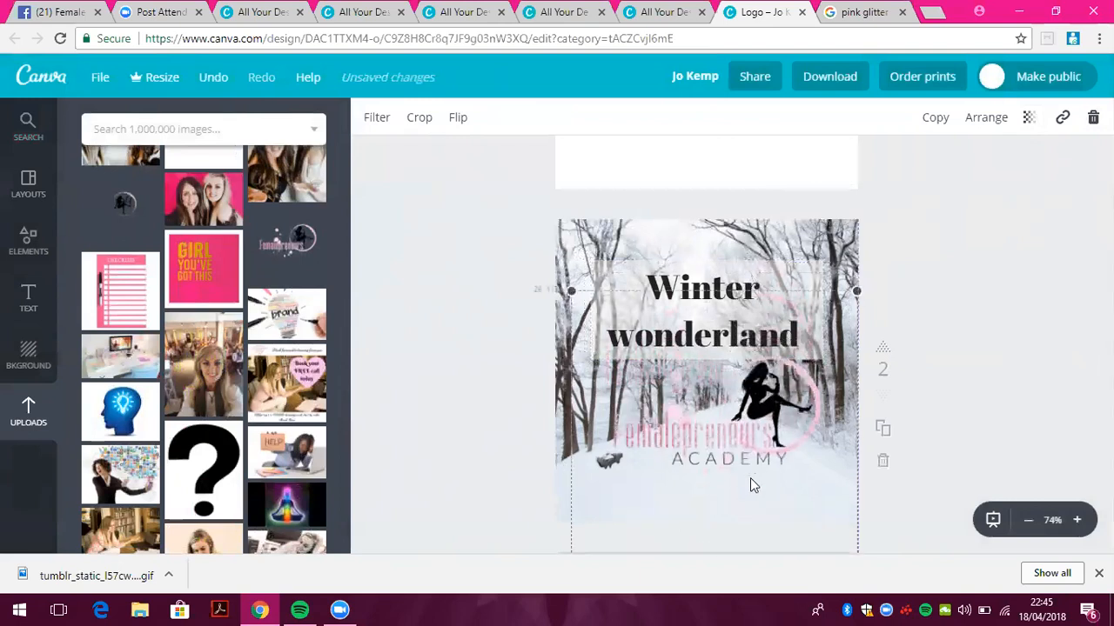
left_click_drag(625, 345, 708, 447)
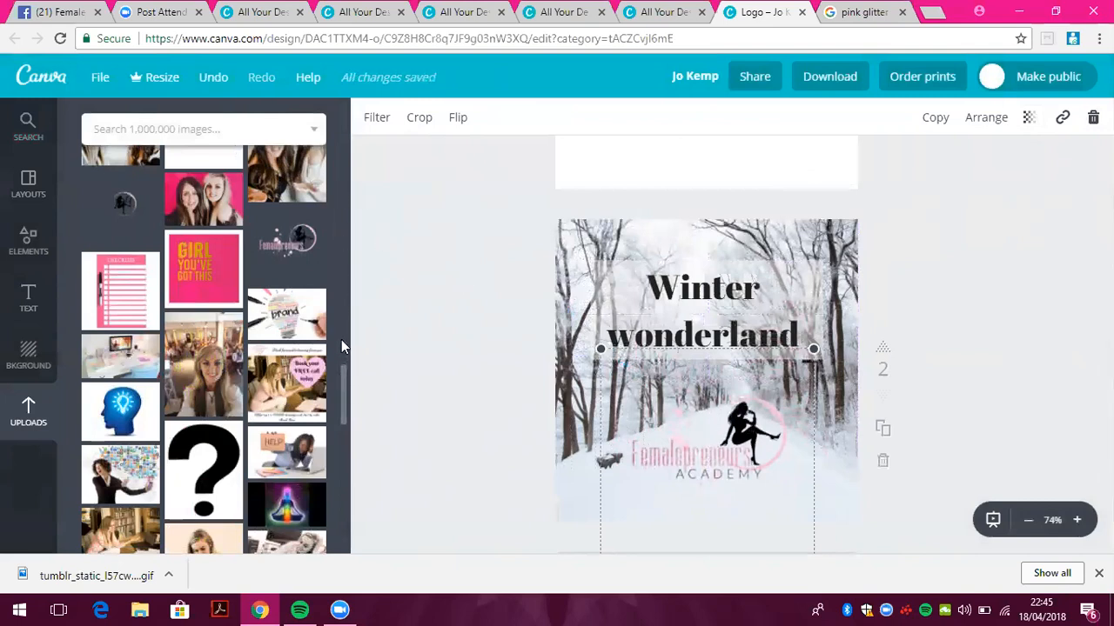
left_click_drag(345, 389, 351, 459)
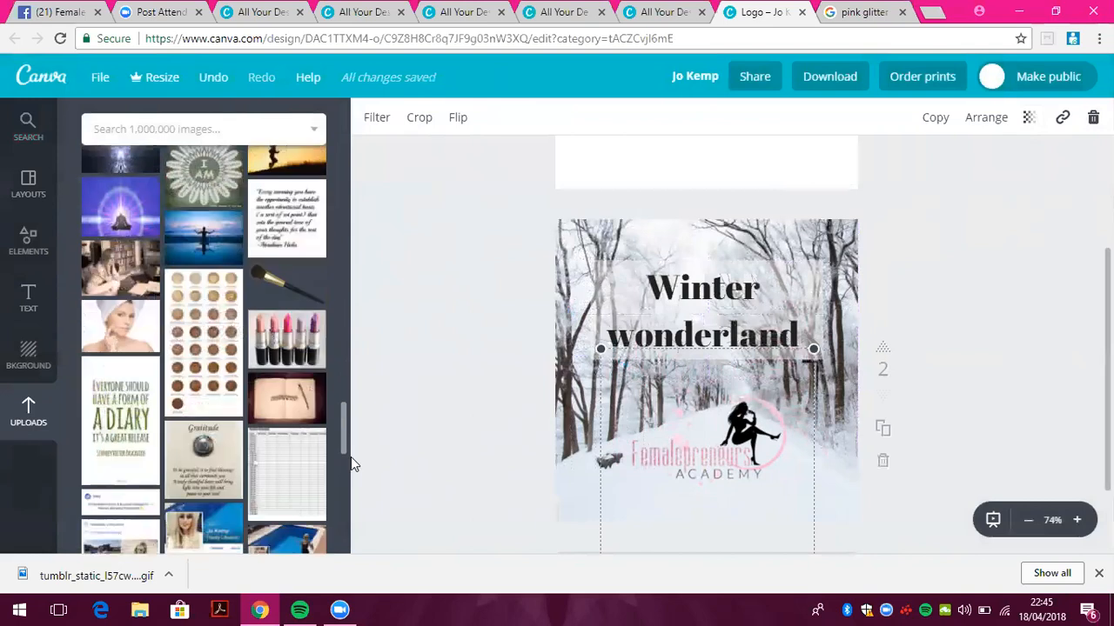
left_click_drag(344, 416, 340, 256)
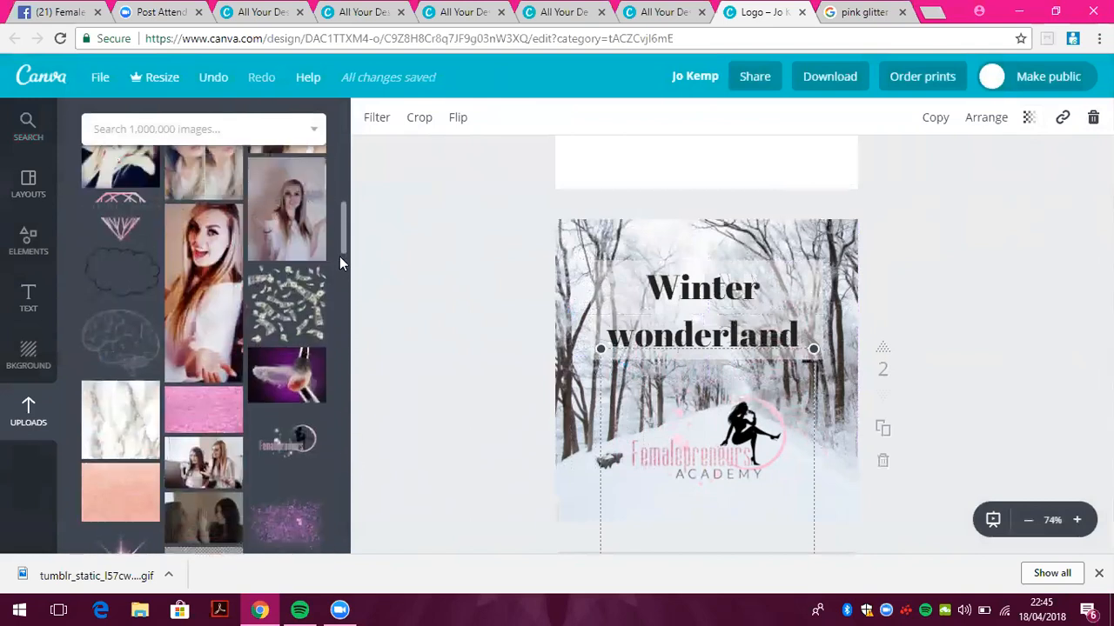
Try the woman's photo in the box and as a tilted image, then delete it
left_click(216, 304)
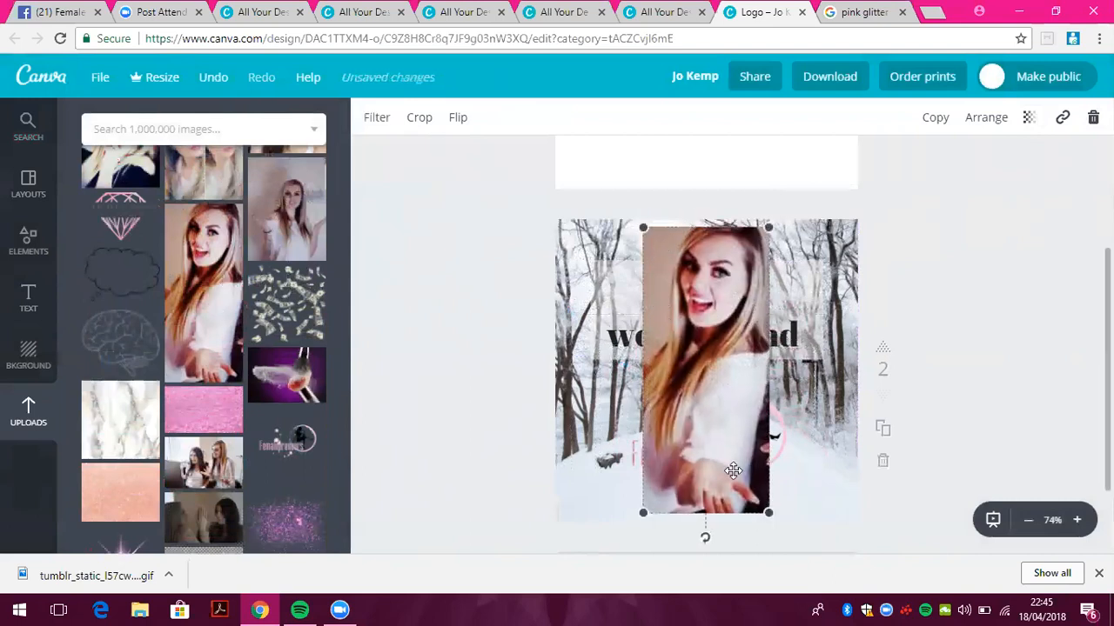
left_click_drag(698, 347, 785, 330)
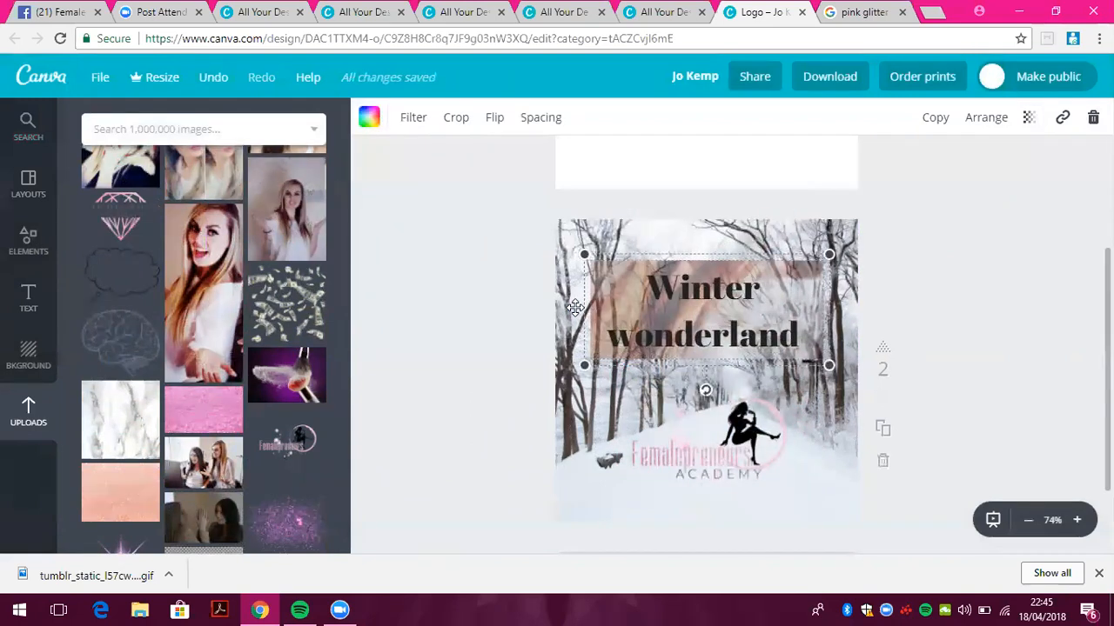
left_click(231, 317)
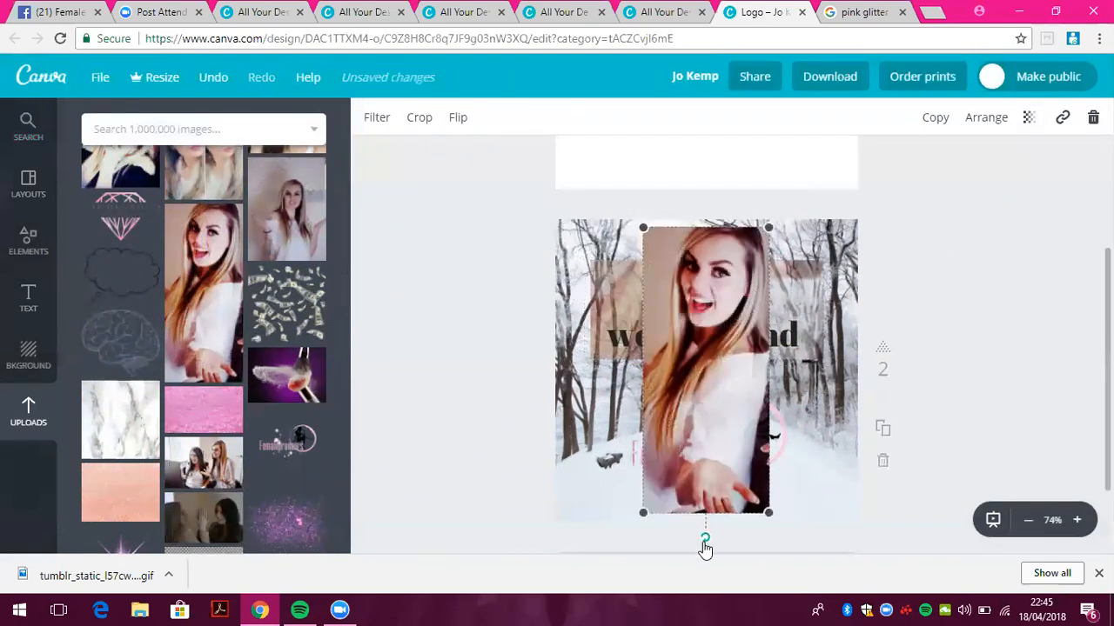
left_click_drag(704, 548, 663, 542)
left_click_drag(611, 491, 596, 451)
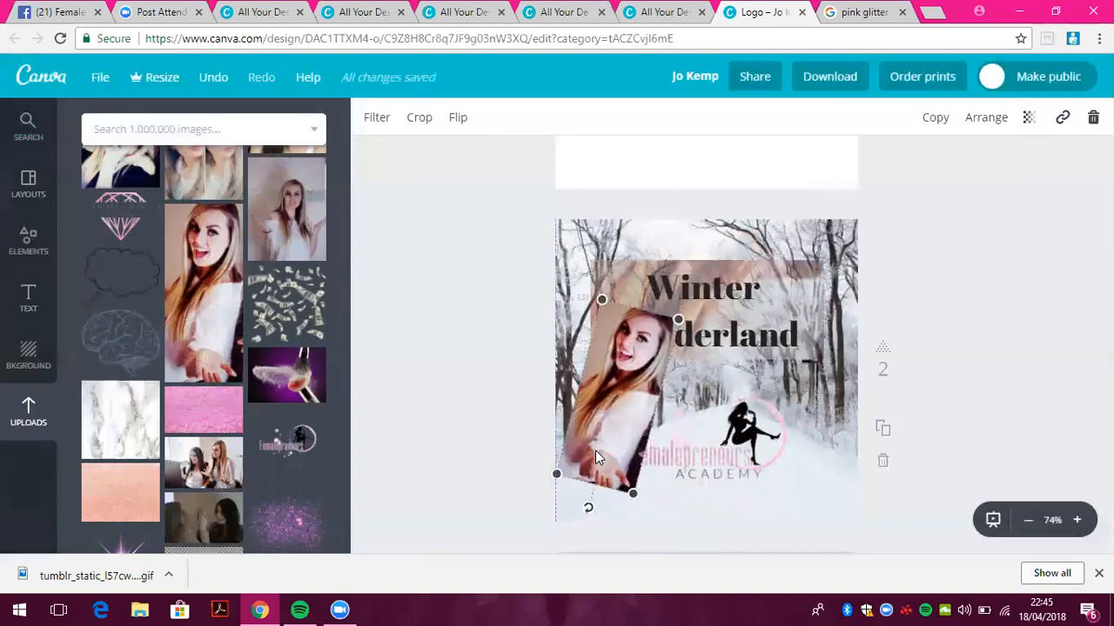
left_click_drag(589, 510, 646, 508)
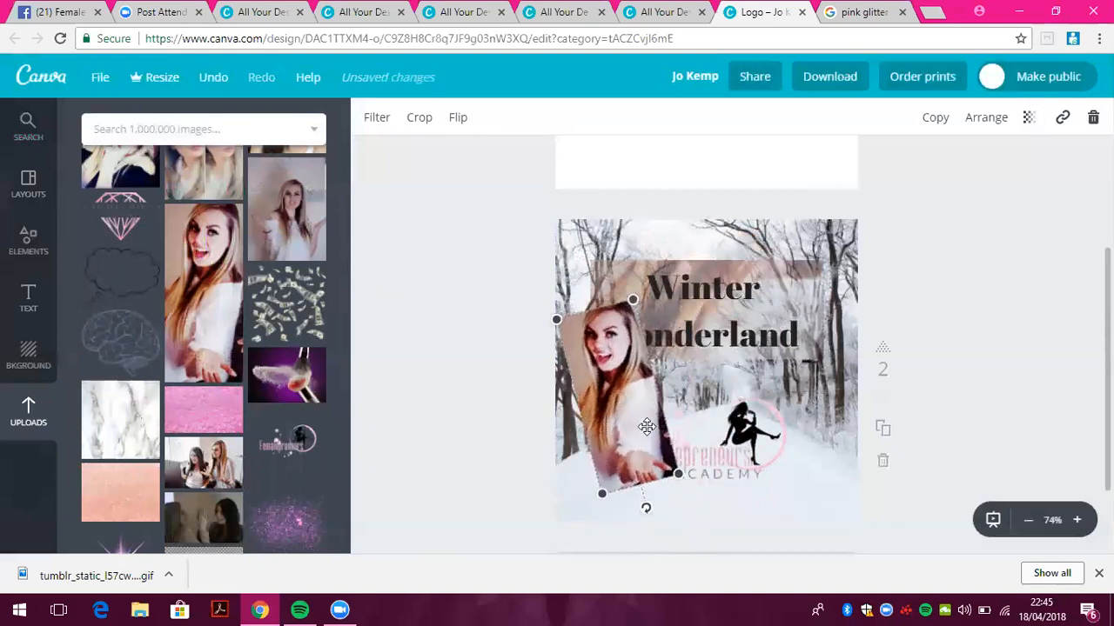
left_click_drag(647, 426, 645, 460)
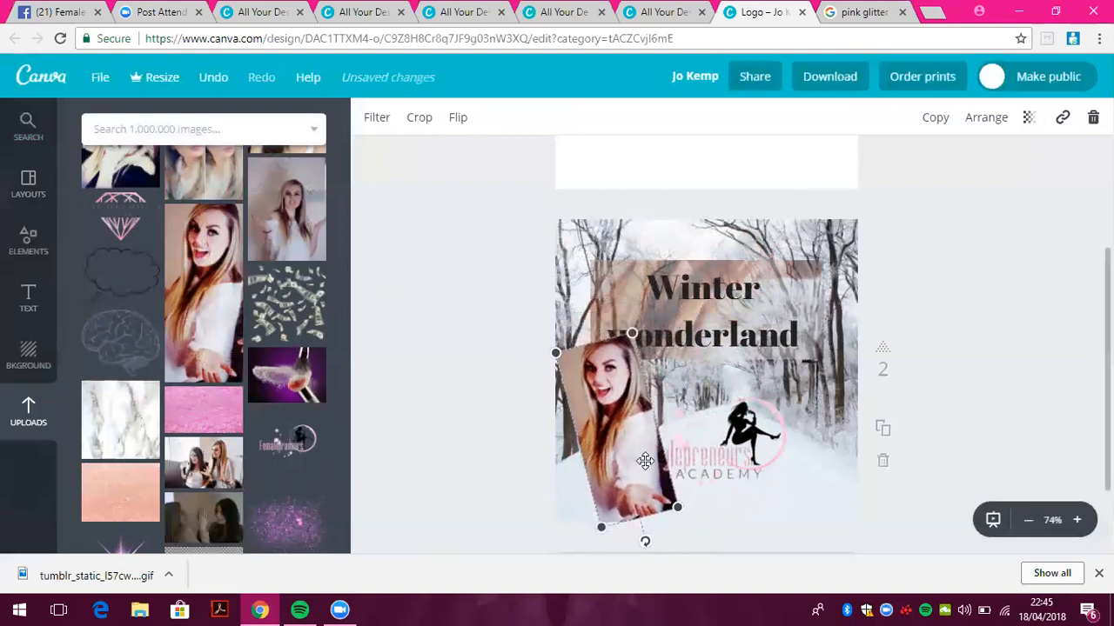
key("Delete")
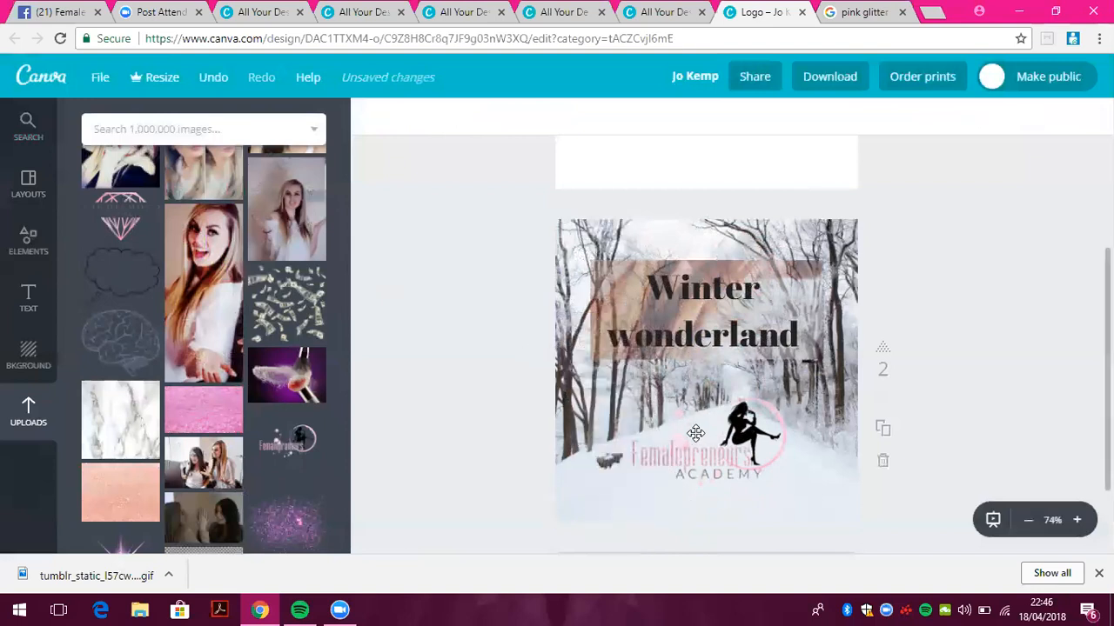
Scroll back to page 1 and return to the Canva home page's All your designs list
scroll(706, 348, "up", 3)
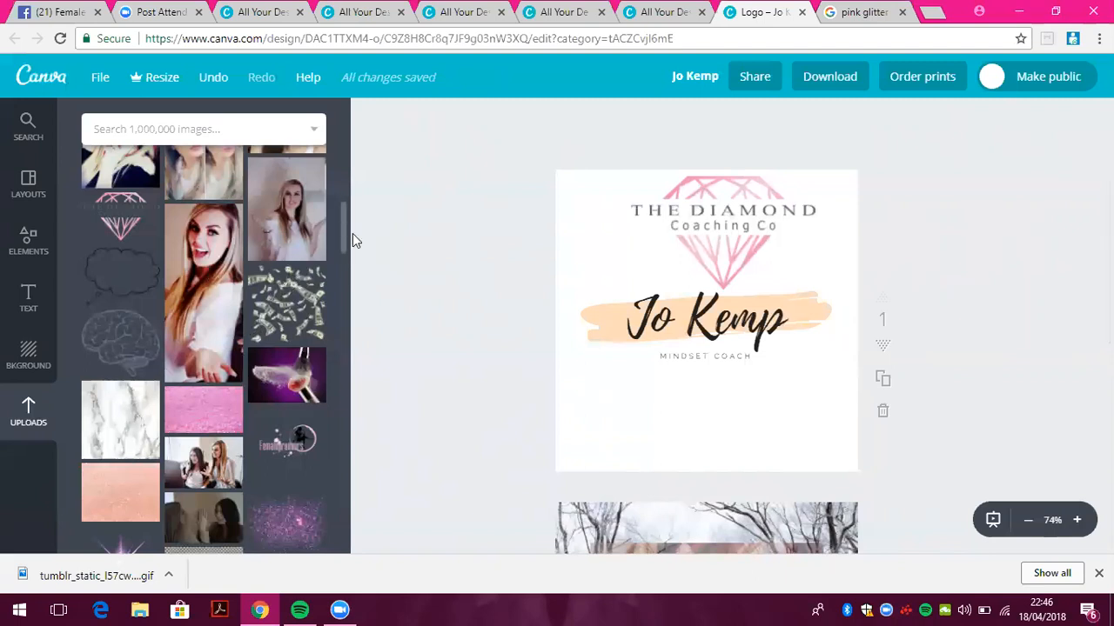
left_click_drag(345, 219, 350, 130)
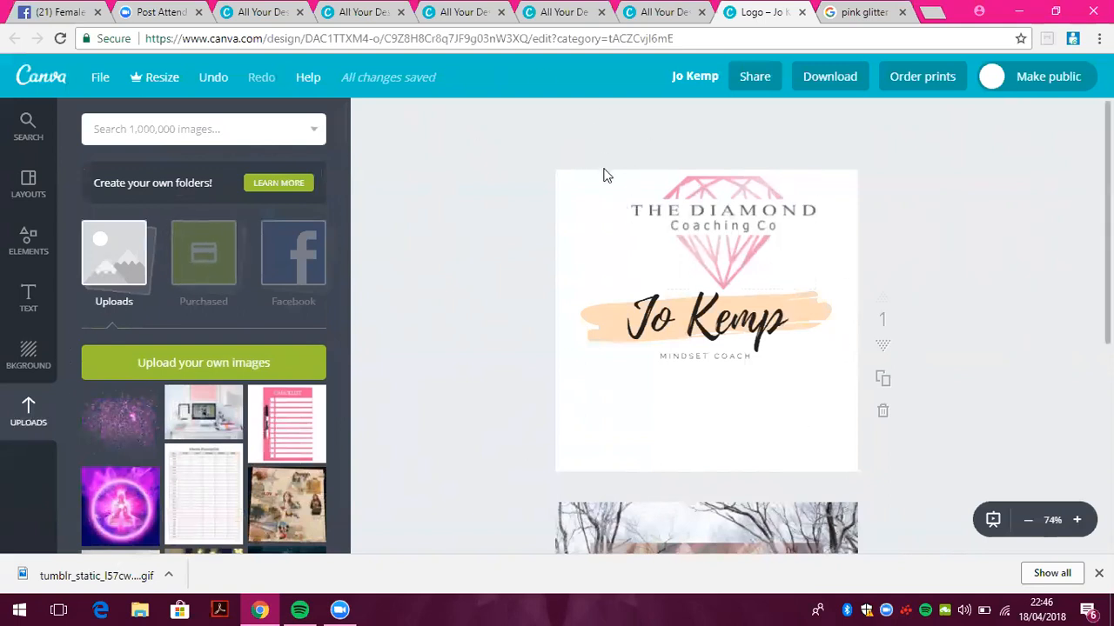
left_click(35, 82)
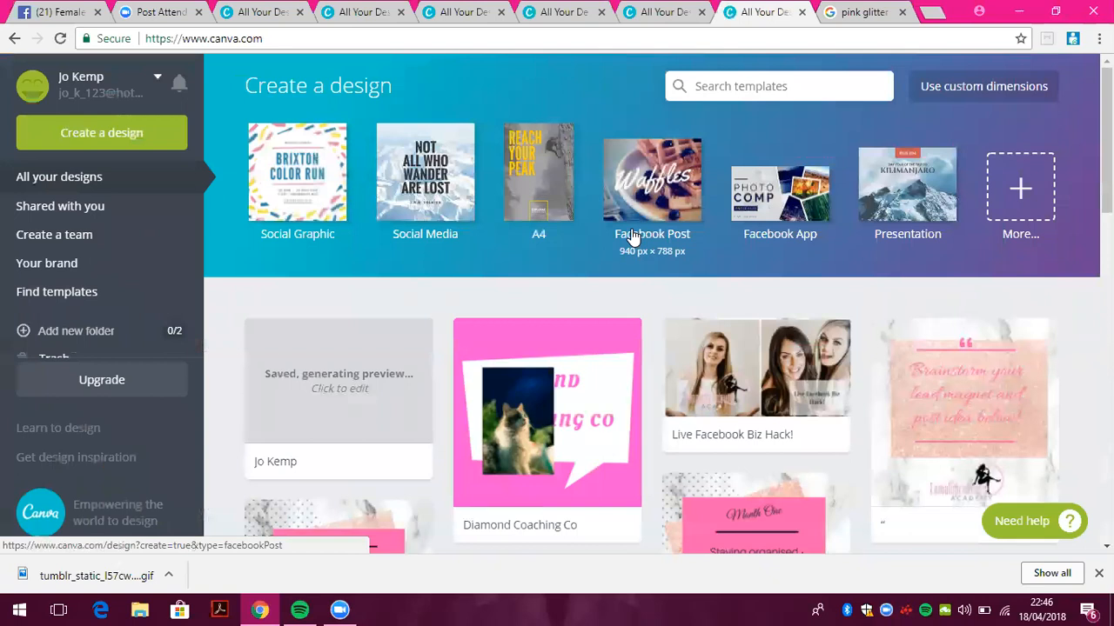
Open the More... catalogue of design types and browse options like Letterhead and Certificate
left_click(1018, 183)
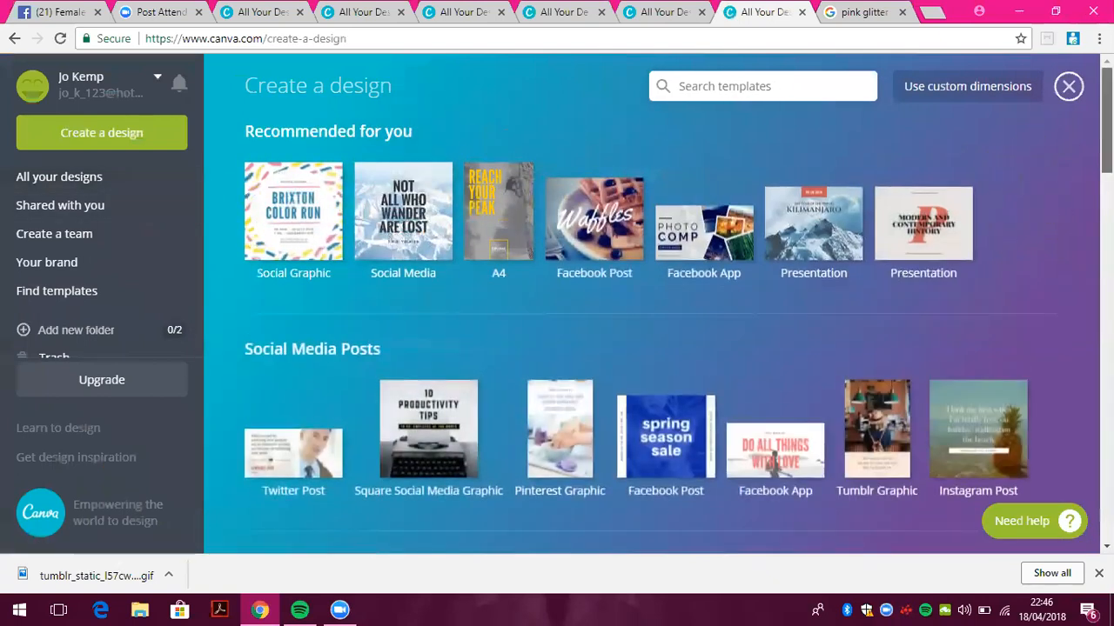
scroll(653, 304, "down", 10)
scroll(652, 305, "up", 9)
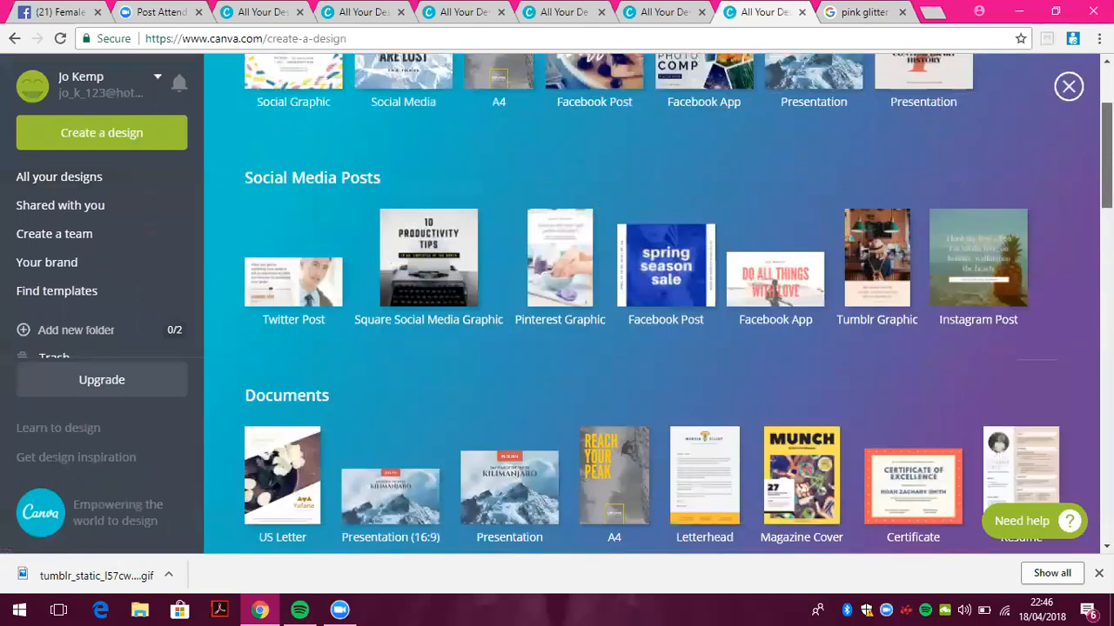
scroll(444, 78, "up", 2)
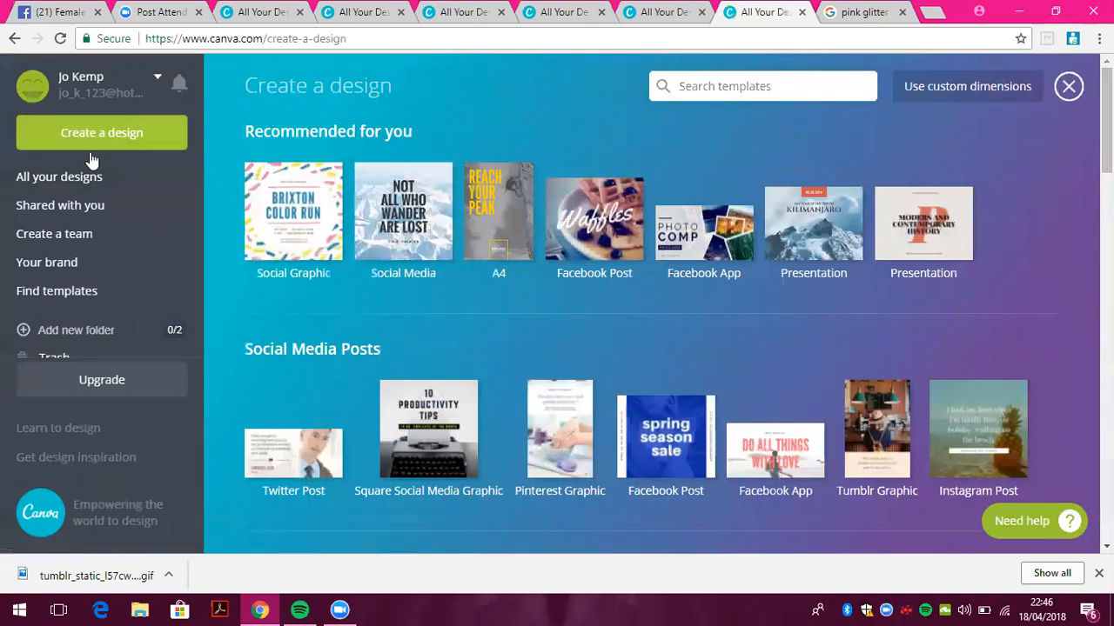